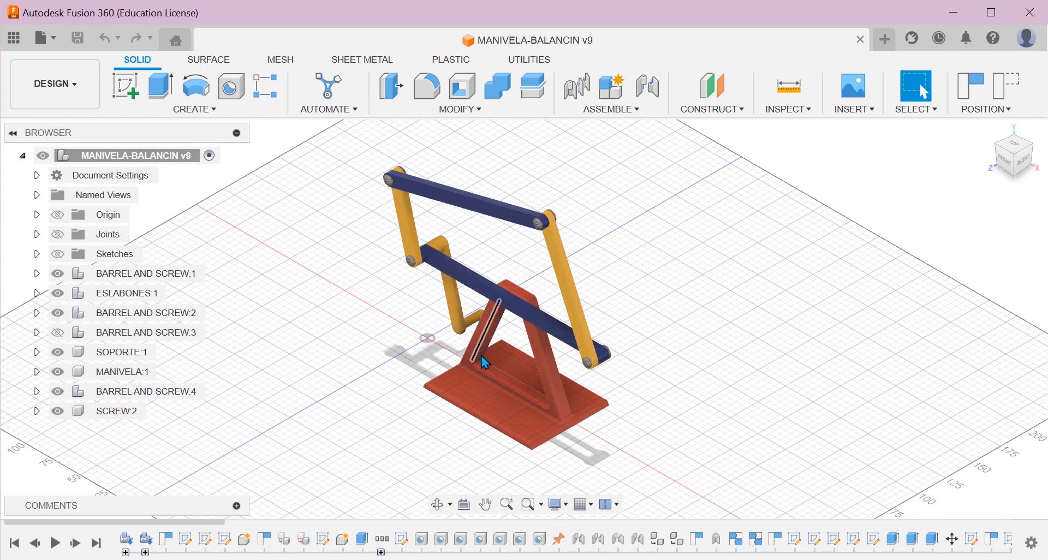
Swing the crank of the finished crank-rocker assembly to examine how the linkage moves
{"action": "left_click_drag", "start_coordinate": [461, 313], "coordinate": [430, 216]}
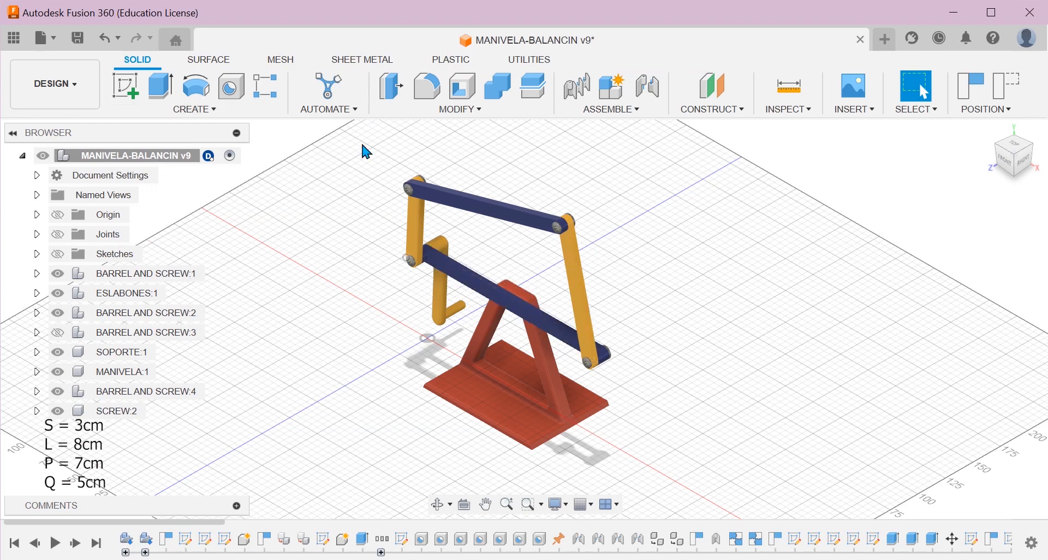
Create a new design and start a sketch on the horizontal ground plane
{"action": "left_click", "coordinate": [43, 37]}
{"action": "left_click", "coordinate": [78, 64]}
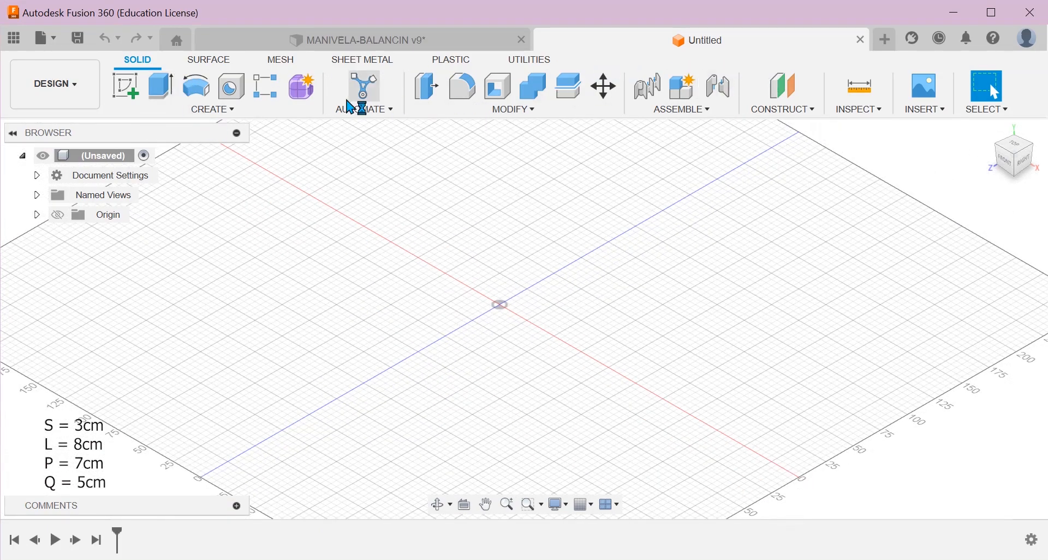
{"action": "left_click", "coordinate": [124, 97]}
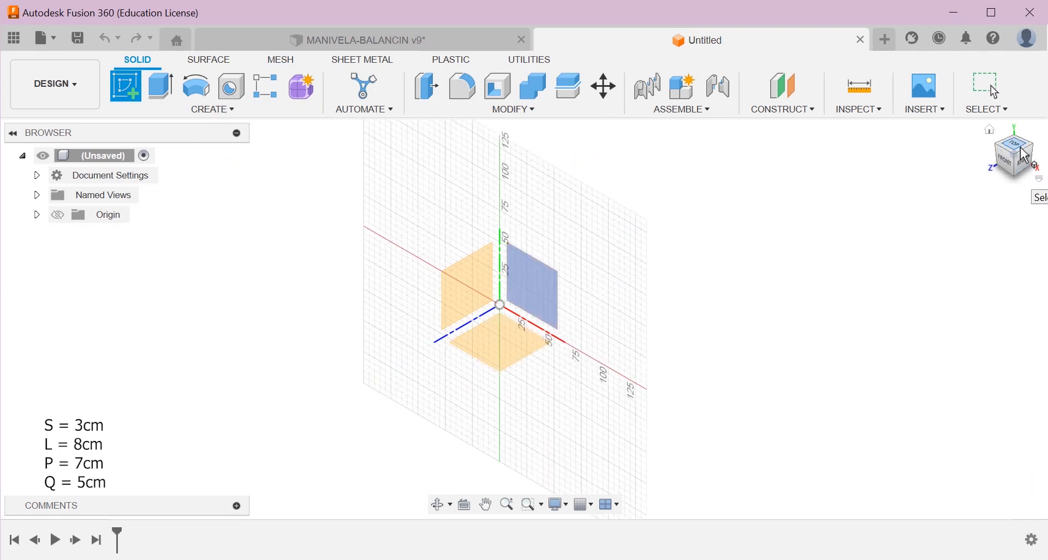
{"action": "left_click", "coordinate": [529, 351]}
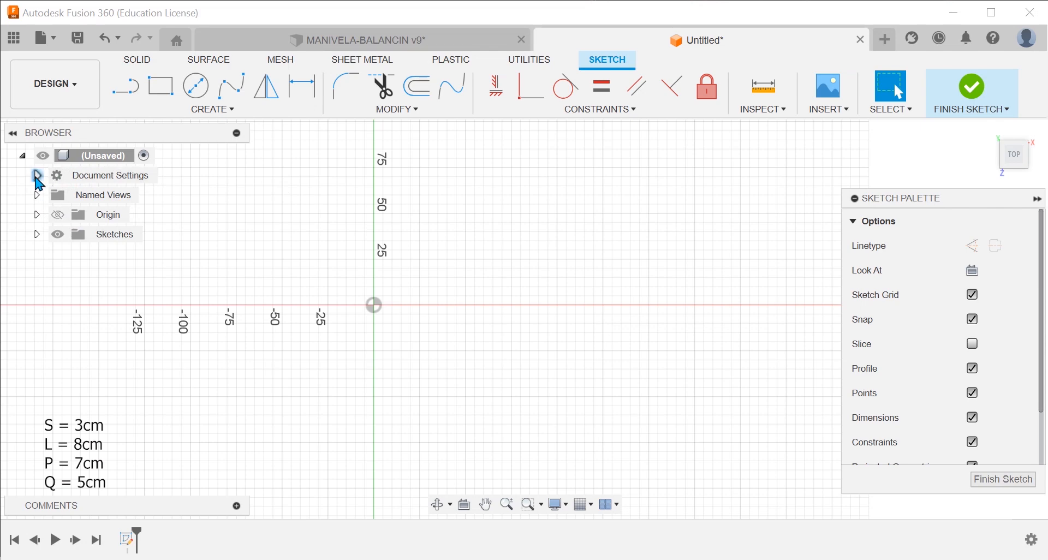
Change the document's active units to centimeters
{"action": "left_click", "coordinate": [38, 176]}
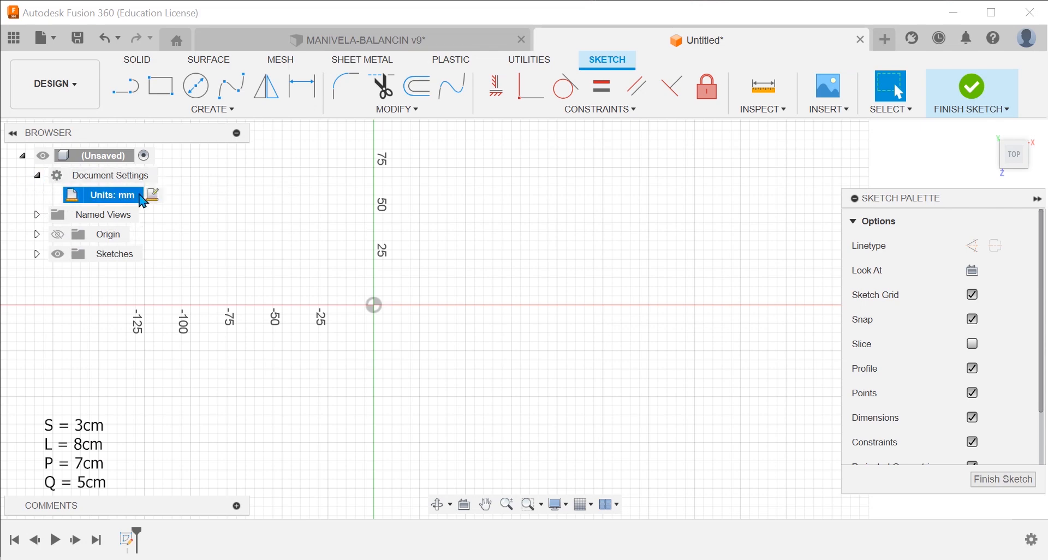
{"action": "left_click", "coordinate": [155, 197]}
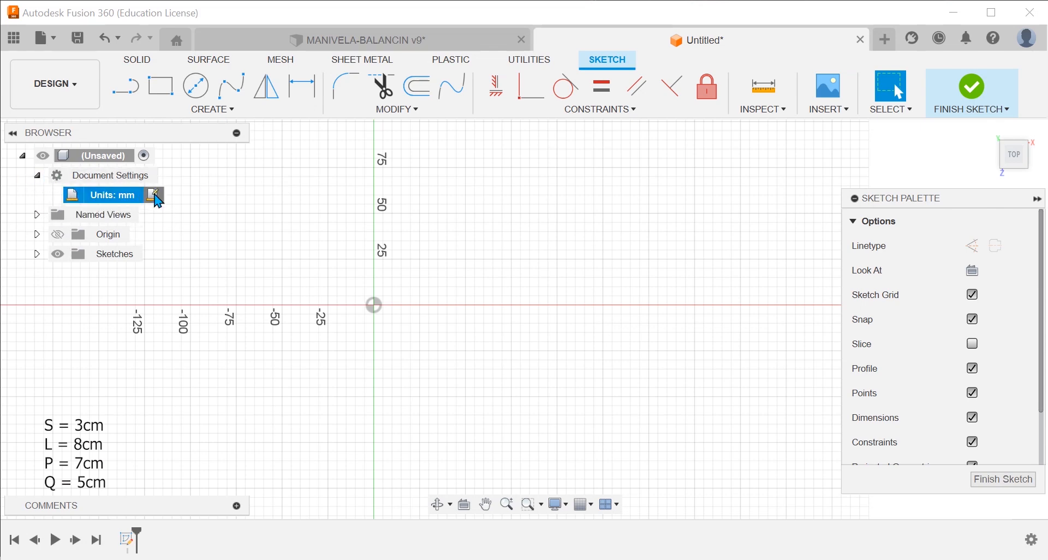
{"action": "left_click", "coordinate": [773, 236]}
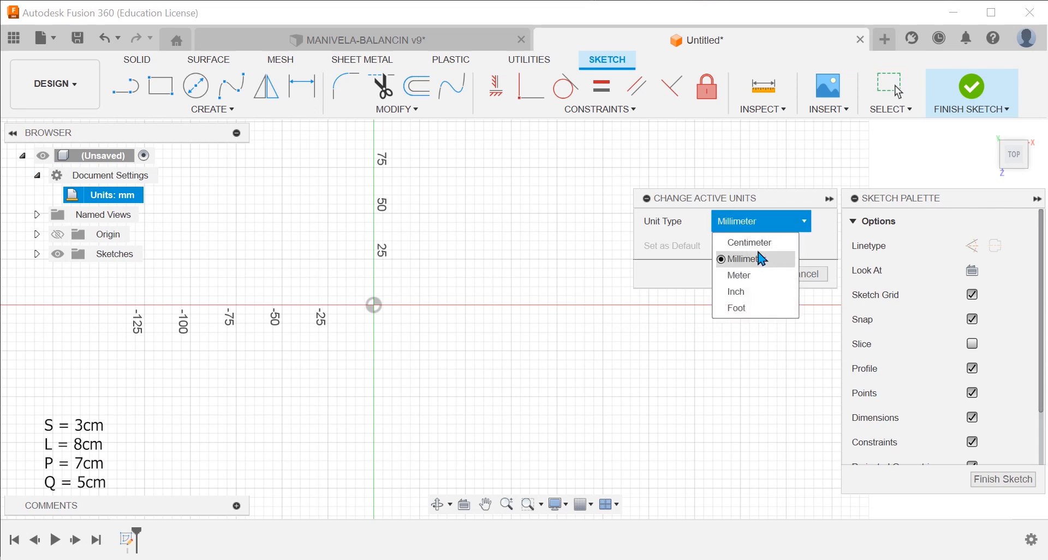
{"action": "left_click", "coordinate": [755, 244]}
{"action": "left_click", "coordinate": [758, 280]}
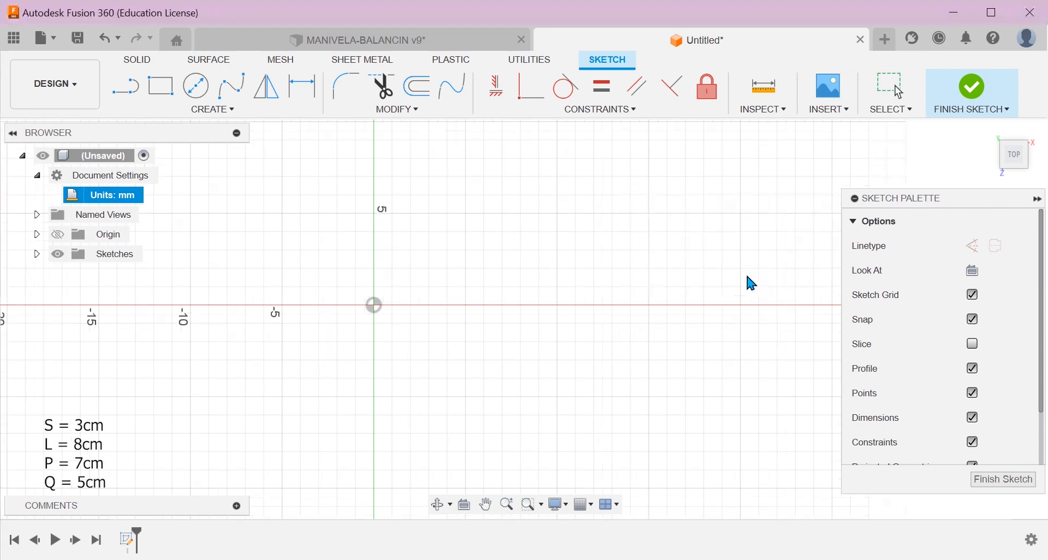
{"action": "scroll", "coordinate": [423, 297], "scroll_direction": "down", "scroll_amount": 2}
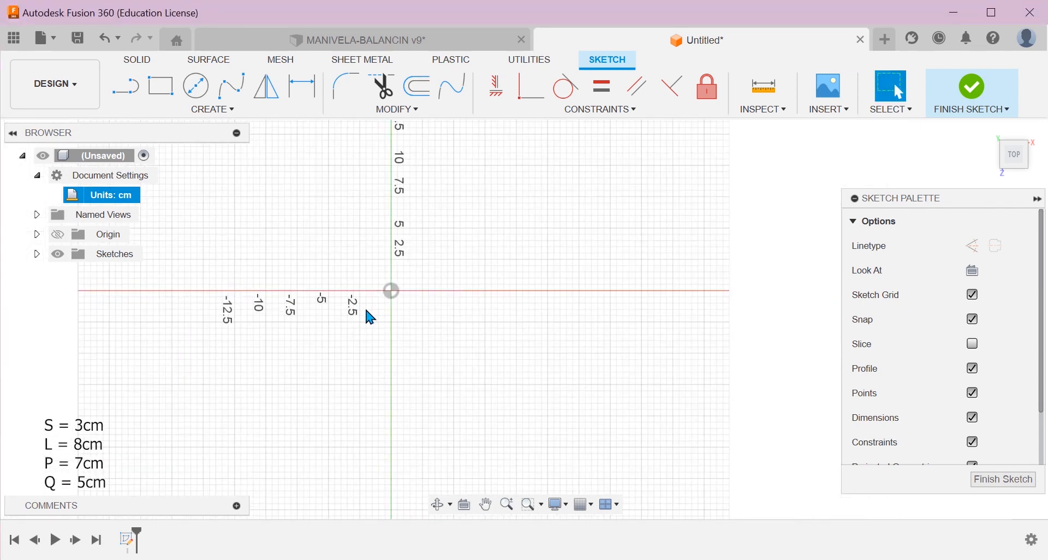
Sketch a horizontal center-to-center slot starting at the origin, with 3 cm between centers and a width of 1 cm
{"action": "left_click", "coordinate": [211, 111]}
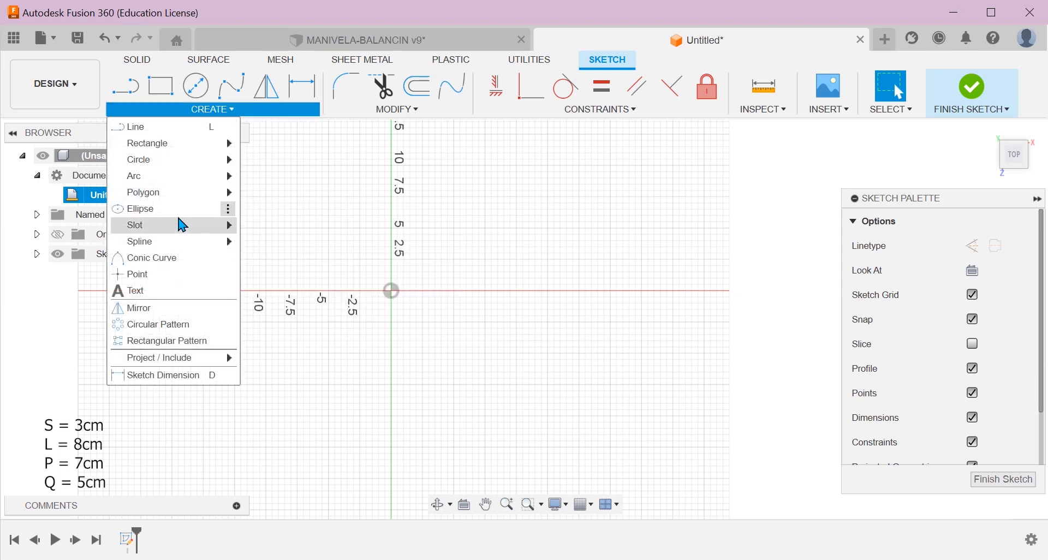
{"action": "mouse_move", "coordinate": [183, 224]}
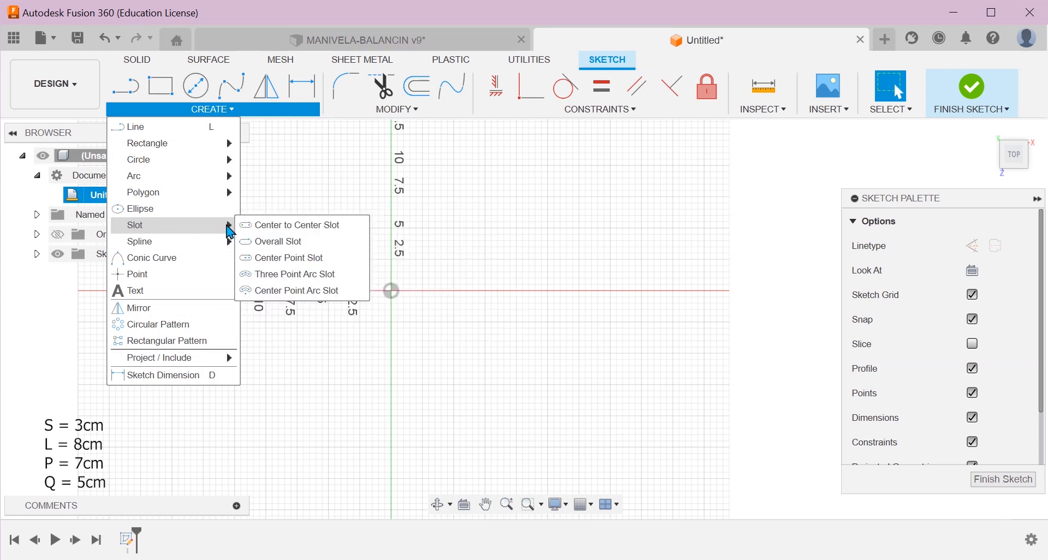
{"action": "left_click", "coordinate": [288, 226]}
{"action": "scroll", "coordinate": [468, 351], "scroll_direction": "up", "scroll_amount": 3}
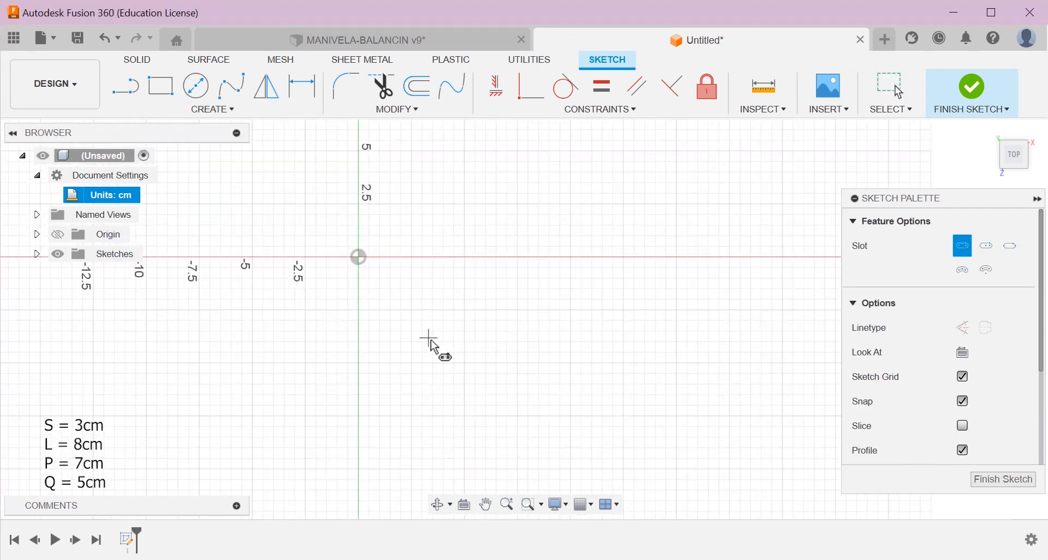
{"action": "scroll", "coordinate": [431, 343], "scroll_direction": "up", "scroll_amount": 2}
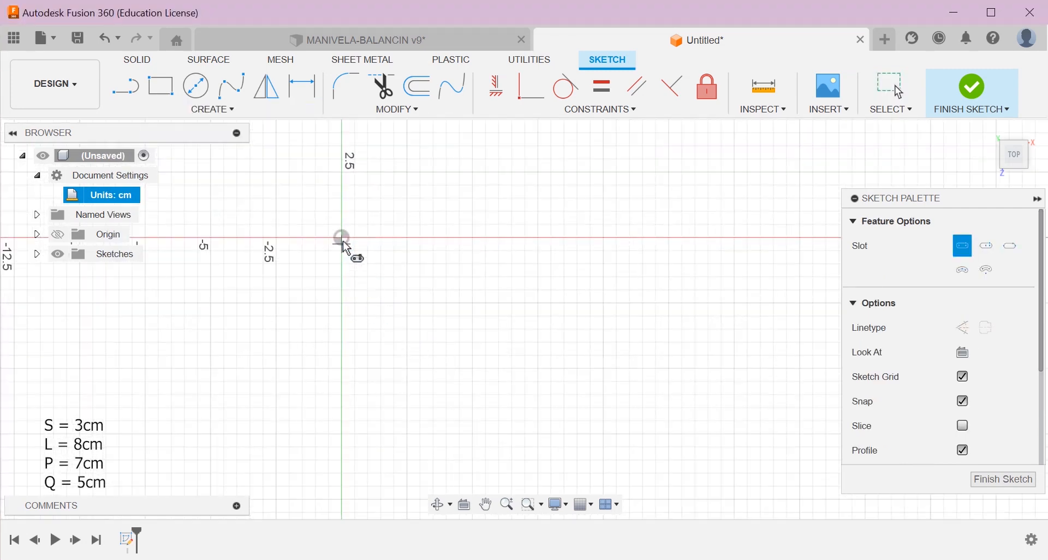
{"action": "scroll", "coordinate": [321, 199], "scroll_direction": "down", "scroll_amount": 3}
{"action": "middle_click_drag", "start_coordinate": [323, 248], "coordinate": [335, 311]}
{"action": "scroll", "coordinate": [334, 312], "scroll_direction": "up", "scroll_amount": 2}
{"action": "scroll", "coordinate": [334, 315], "scroll_direction": "down", "scroll_amount": 1}
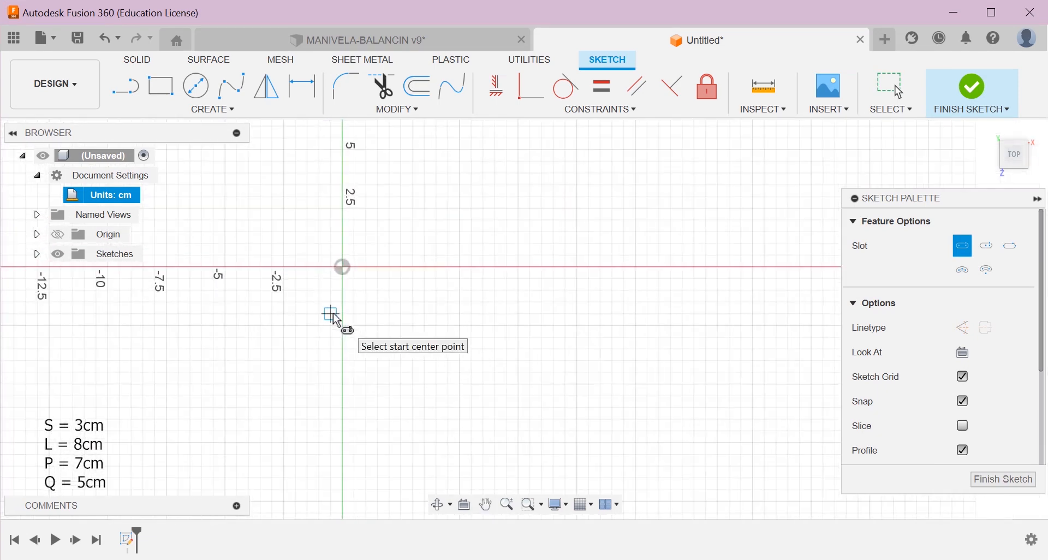
{"action": "scroll", "coordinate": [349, 284], "scroll_direction": "up", "scroll_amount": 2}
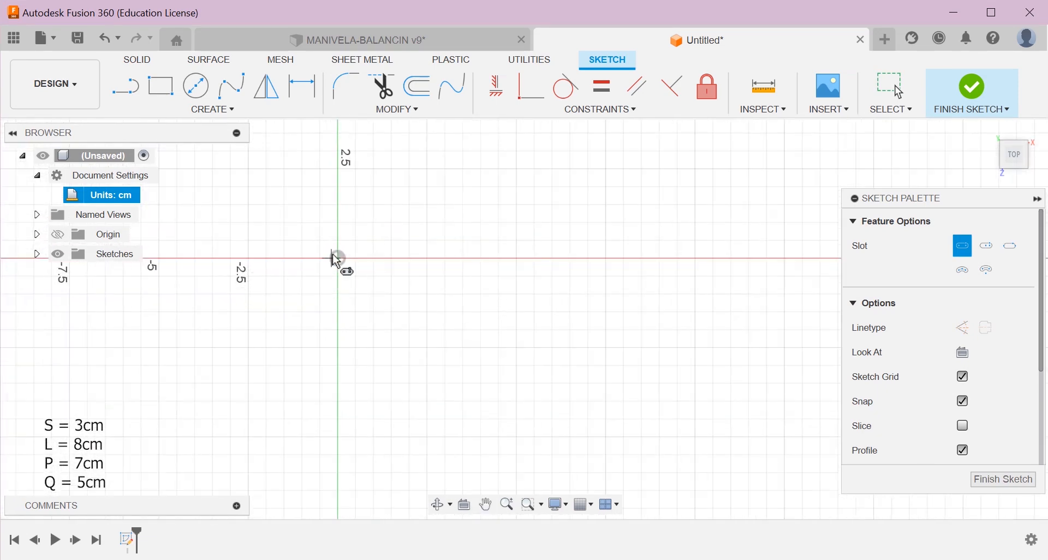
{"action": "left_click", "coordinate": [338, 258]}
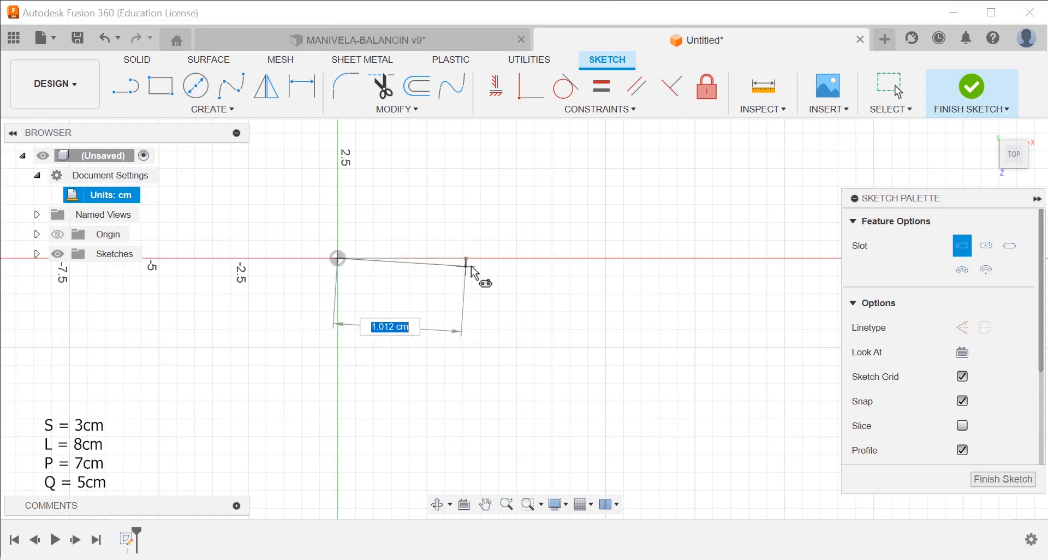
{"action": "scroll", "coordinate": [471, 267], "scroll_direction": "down", "scroll_amount": 2}
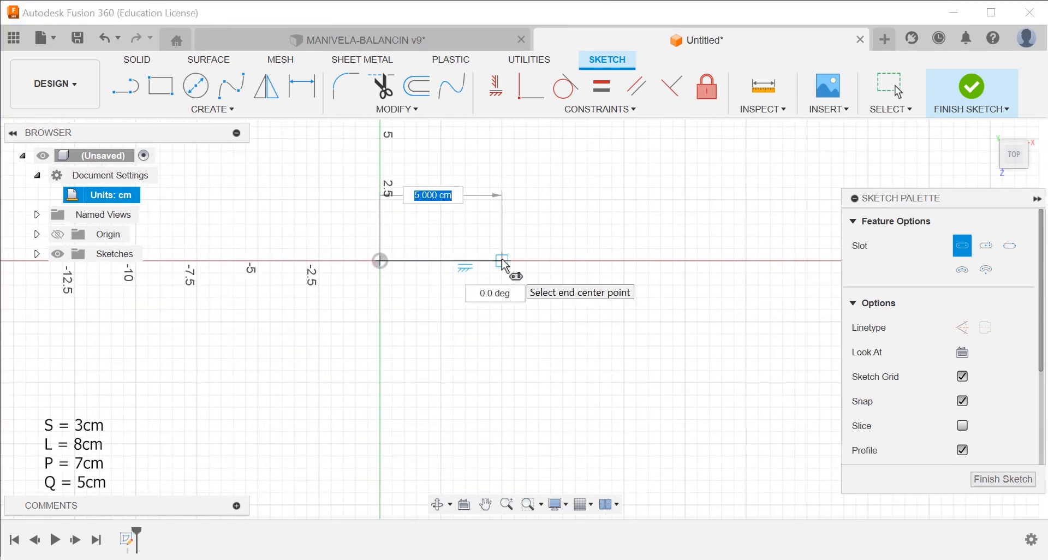
{"action": "type", "text": "3"}
{"action": "key", "text": "Tab"}
{"action": "key", "text": "Return"}
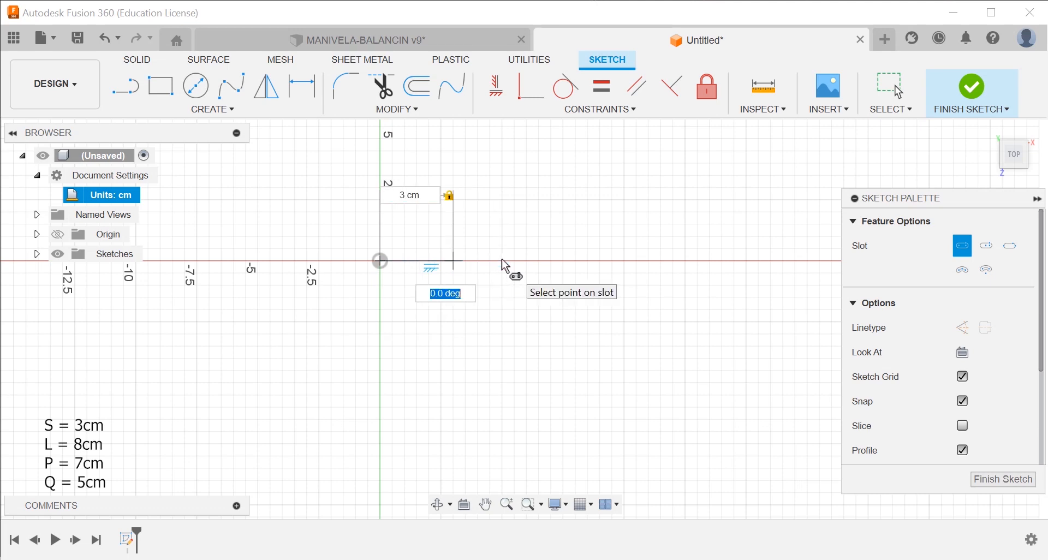
{"action": "scroll", "coordinate": [427, 282], "scroll_direction": "up", "scroll_amount": 5}
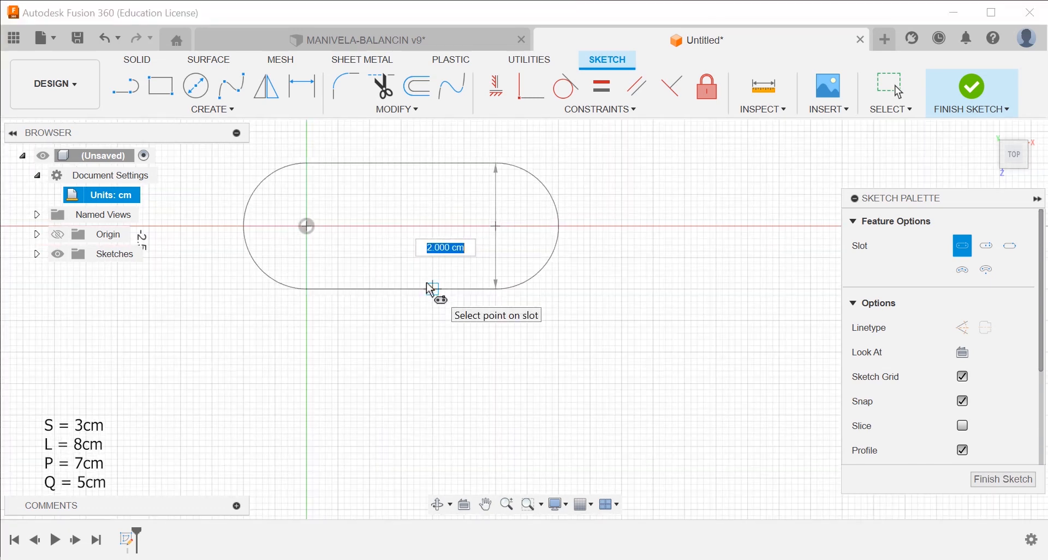
{"action": "type", "text": "1"}
{"action": "key", "text": "Return"}
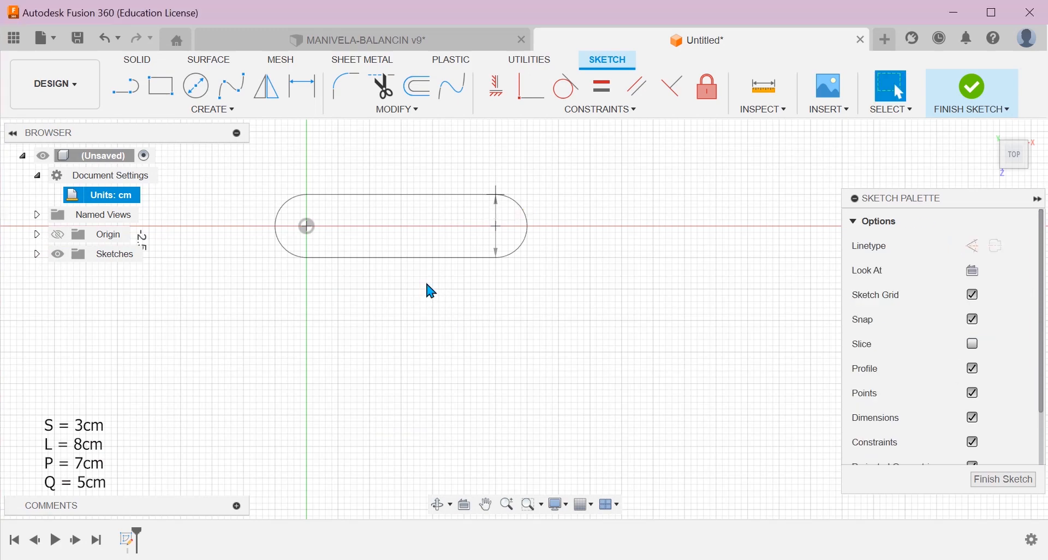
Examine the slot's geometry and its horizontal, parallel and tangent constraints
{"action": "scroll", "coordinate": [423, 360], "scroll_direction": "down", "scroll_amount": 3}
{"action": "scroll", "coordinate": [428, 359], "scroll_direction": "up", "scroll_amount": 5}
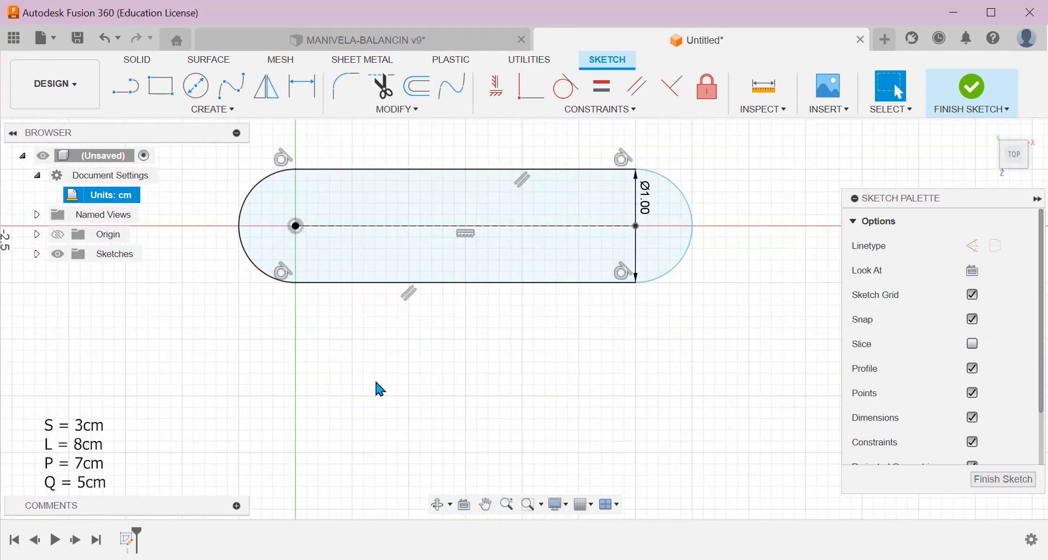
{"action": "scroll", "coordinate": [354, 362], "scroll_direction": "down", "scroll_amount": 2}
{"action": "middle_click_drag", "start_coordinate": [353, 362], "coordinate": [334, 474]}
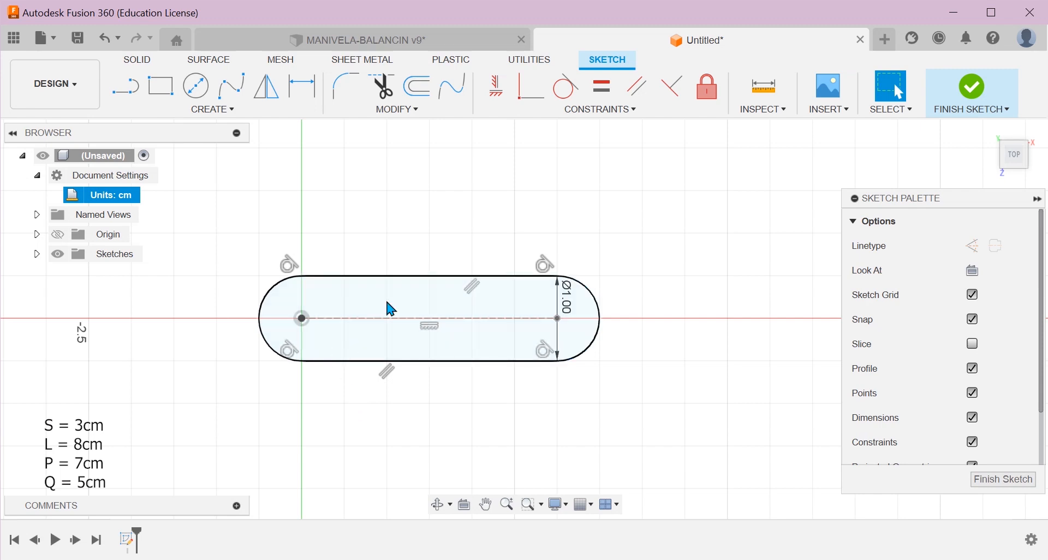
{"action": "scroll", "coordinate": [271, 414], "scroll_direction": "up", "scroll_amount": 2}
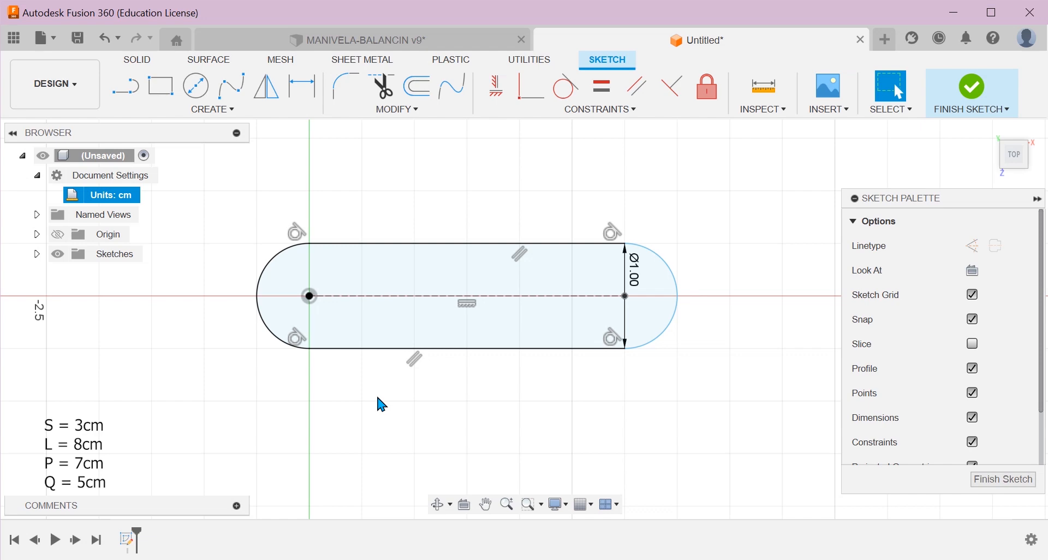
{"action": "scroll", "coordinate": [554, 396], "scroll_direction": "up", "scroll_amount": 2}
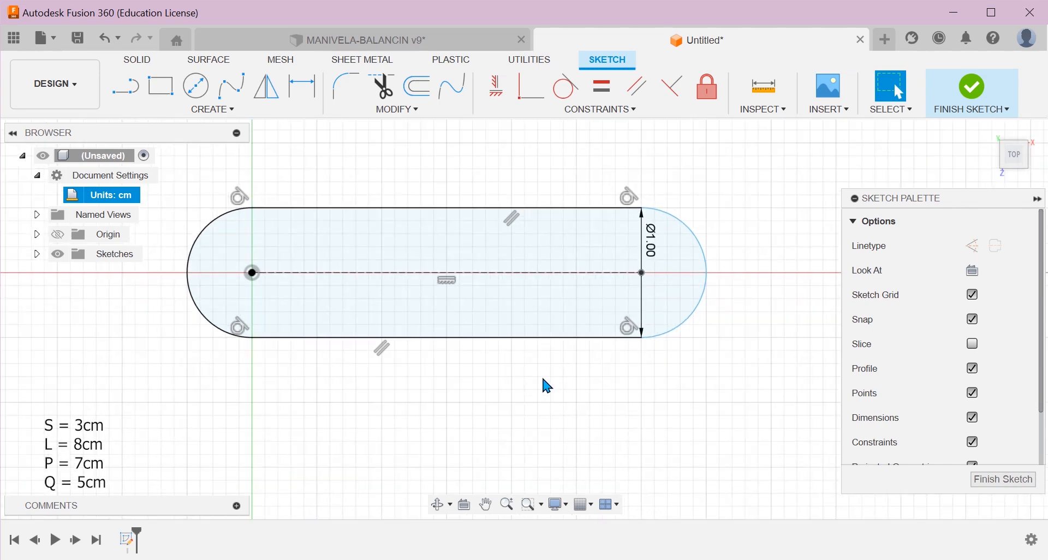
{"action": "scroll", "coordinate": [382, 347], "scroll_direction": "up", "scroll_amount": 2}
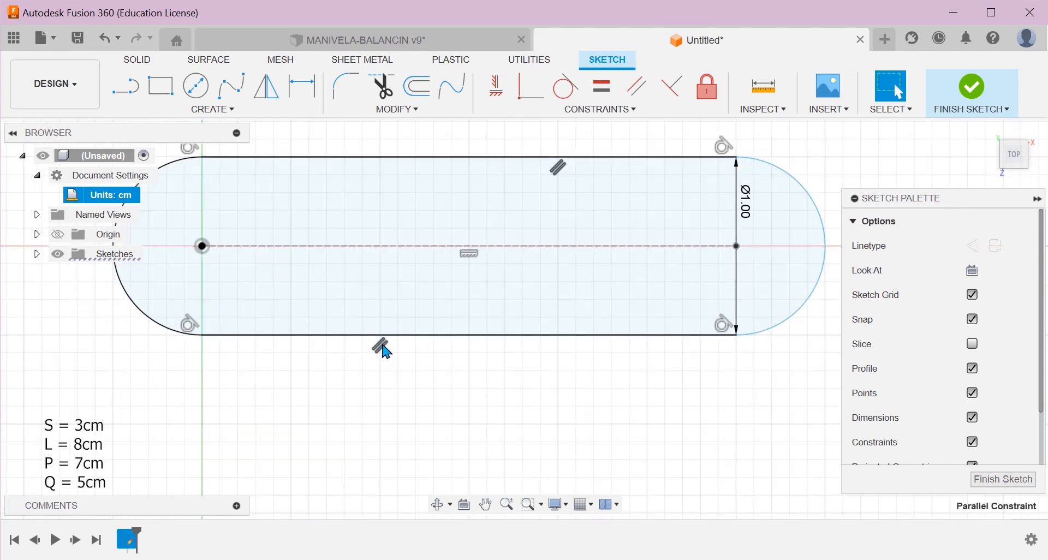
{"action": "scroll", "coordinate": [452, 366], "scroll_direction": "down", "scroll_amount": 1}
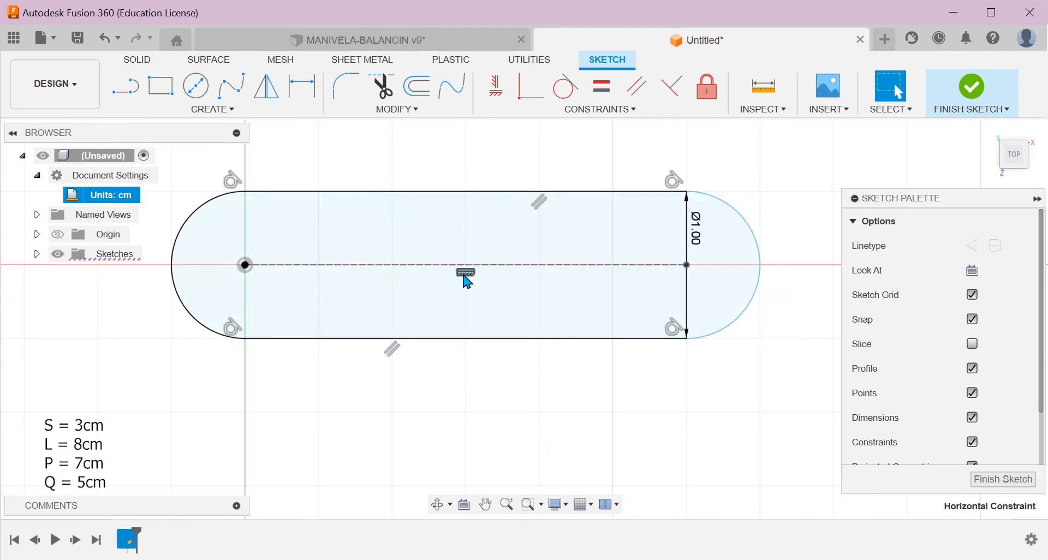
{"action": "scroll", "coordinate": [365, 346], "scroll_direction": "down", "scroll_amount": 1}
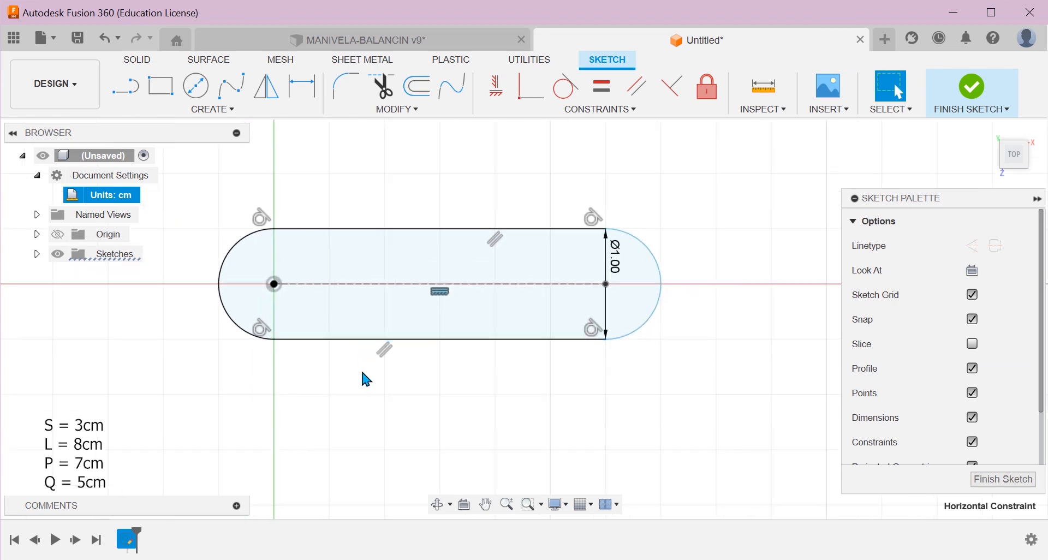
{"action": "scroll", "coordinate": [361, 382], "scroll_direction": "up", "scroll_amount": 3}
{"action": "scroll", "coordinate": [360, 381], "scroll_direction": "down", "scroll_amount": 2}
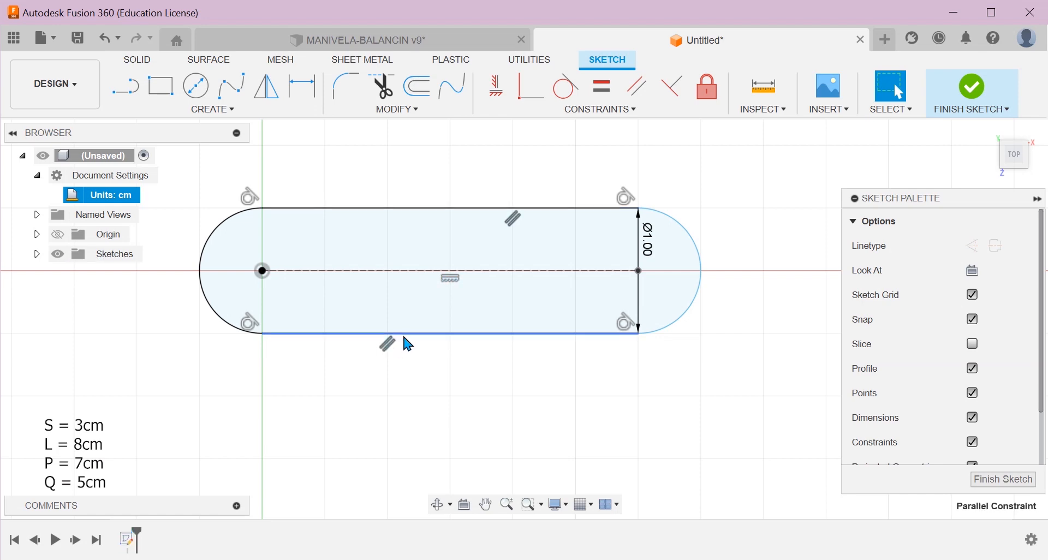
{"action": "scroll", "coordinate": [404, 342], "scroll_direction": "up", "scroll_amount": 2}
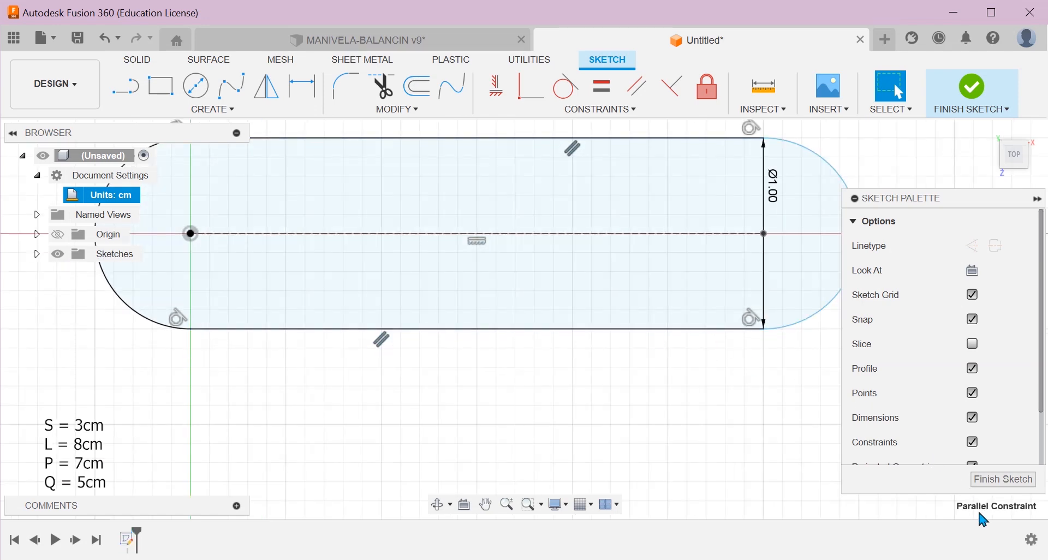
{"action": "scroll", "coordinate": [500, 436], "scroll_direction": "down", "scroll_amount": 2}
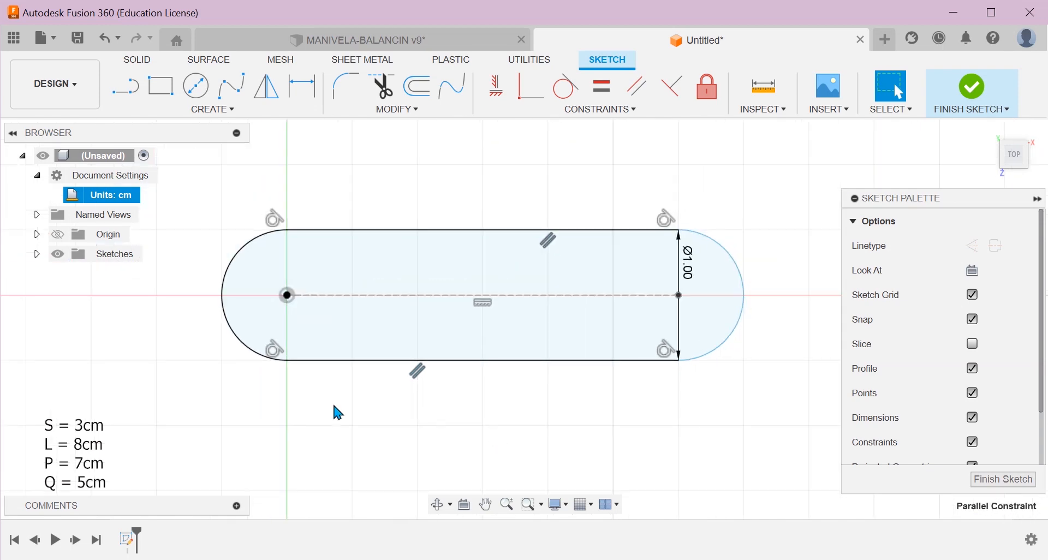
{"action": "scroll", "coordinate": [529, 394], "scroll_direction": "down", "scroll_amount": 1}
{"action": "scroll", "coordinate": [523, 389], "scroll_direction": "up", "scroll_amount": 3}
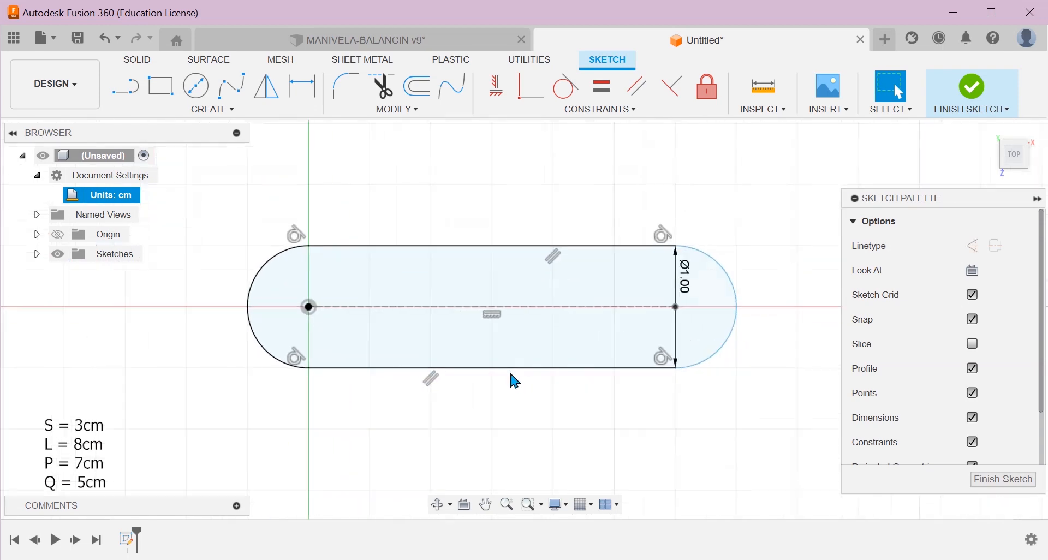
Delete the parallel constraint between the slot's two straight edges
{"action": "left_click", "coordinate": [372, 367]}
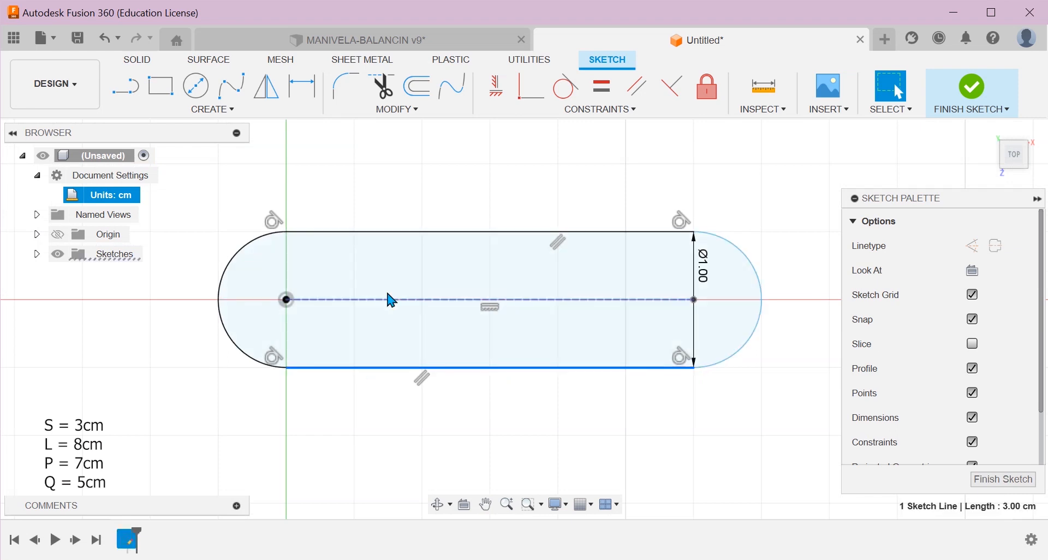
{"action": "left_click", "coordinate": [401, 233]}
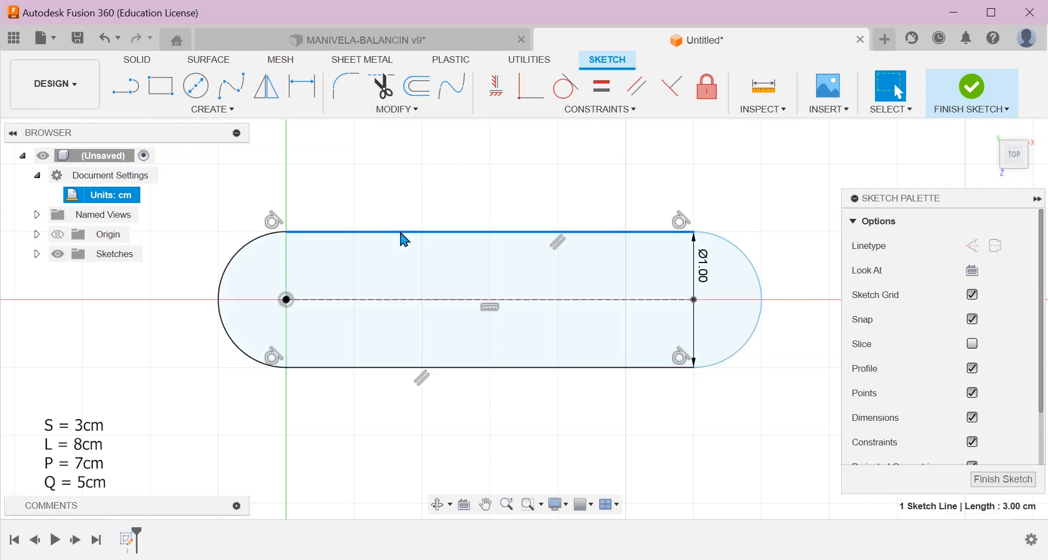
{"action": "left_click", "coordinate": [336, 416]}
{"action": "left_click", "coordinate": [424, 380]}
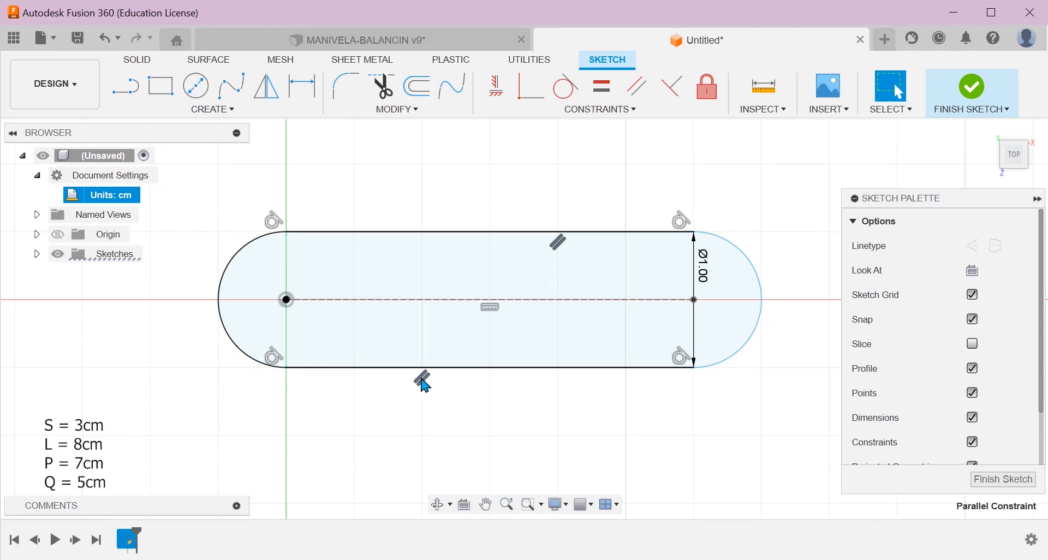
{"action": "key", "text": "Delete"}
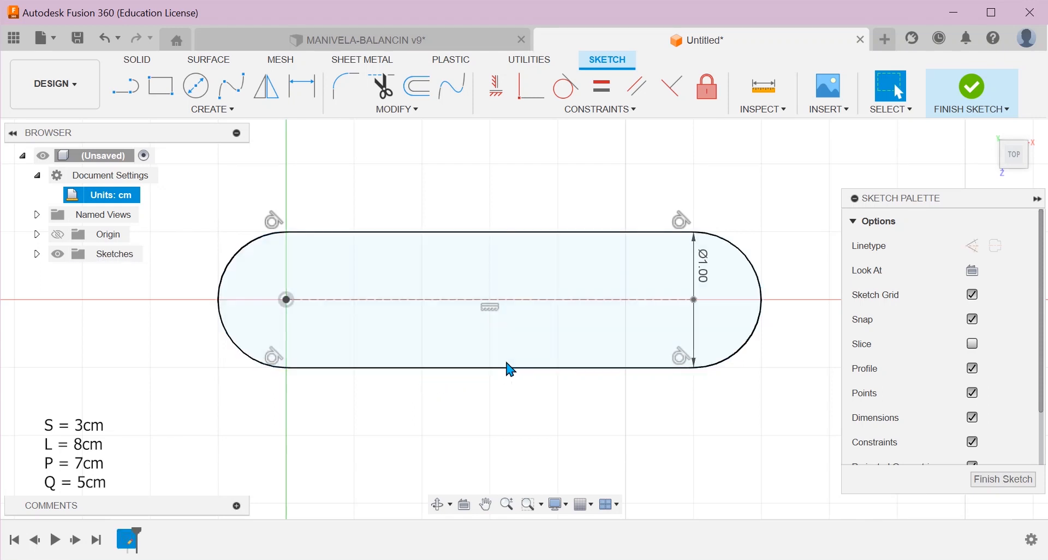
Move the slot's lower straight edge outward to test it without the parallel constraint, and restore that constraint
{"action": "mouse_move", "coordinate": [545, 373]}
{"action": "left_mouse_down"}
{"action": "mouse_move", "coordinate": [542, 414]}
{"action": "mouse_move", "coordinate": [500, 443]}
{"action": "mouse_move", "coordinate": [516, 459]}
{"action": "mouse_move", "coordinate": [558, 465]}
{"action": "left_mouse_up"}
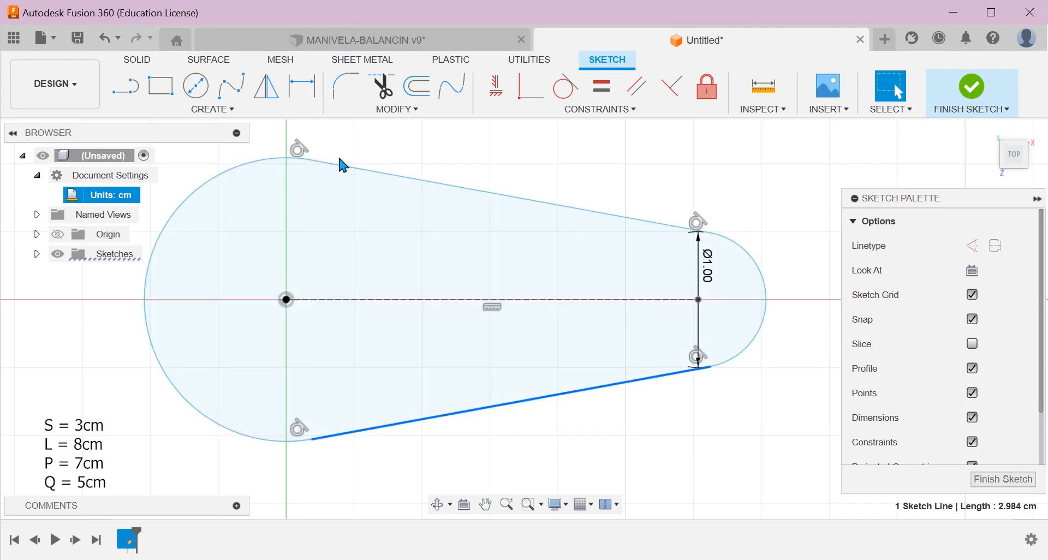
{"action": "left_click", "coordinate": [367, 175]}
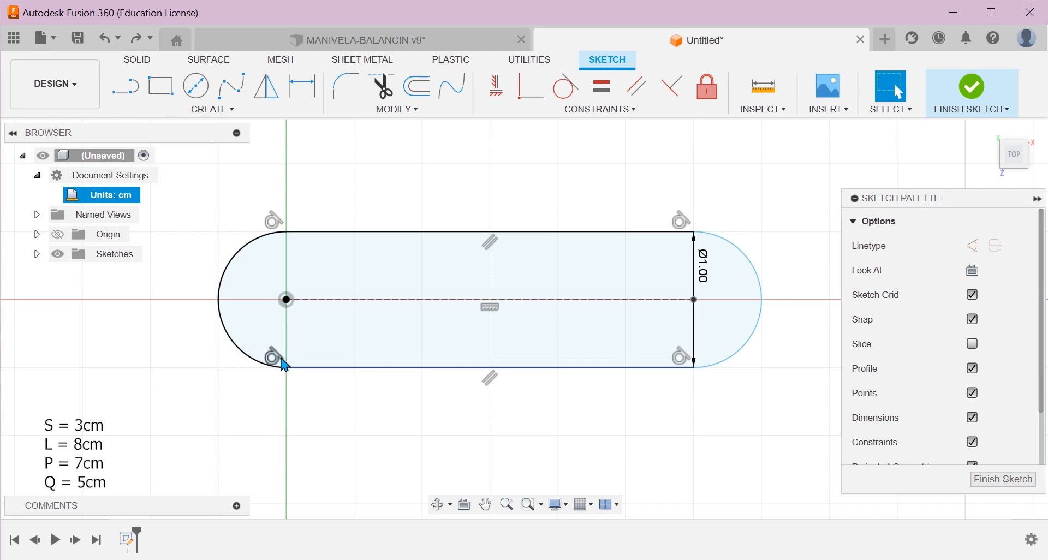
Delete the tangent constraint between the slot's lower straight edge and its end arc around the origin
{"action": "left_click", "coordinate": [282, 362]}
{"action": "scroll", "coordinate": [276, 382], "scroll_direction": "up", "scroll_amount": 4}
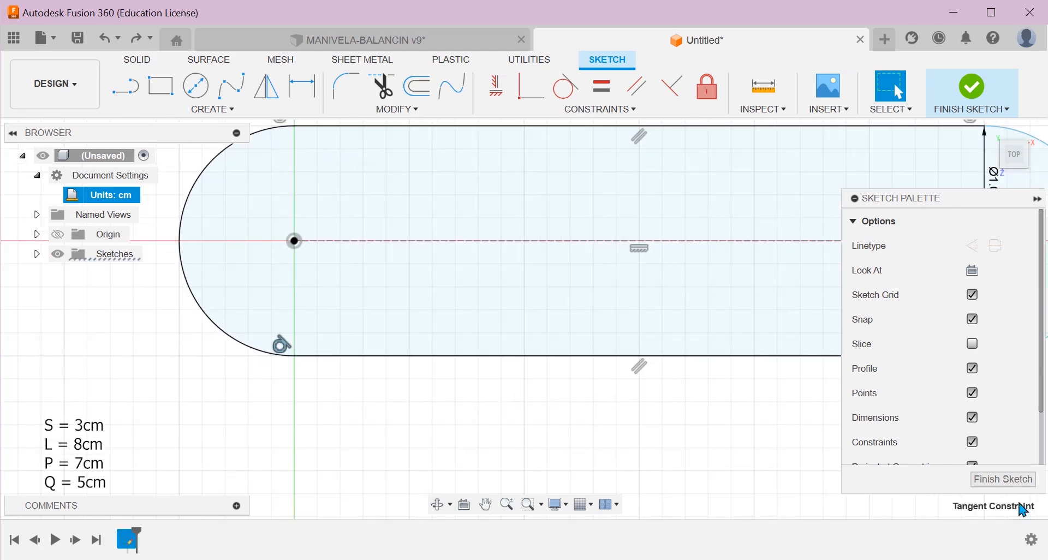
{"action": "scroll", "coordinate": [280, 345], "scroll_direction": "up", "scroll_amount": 3}
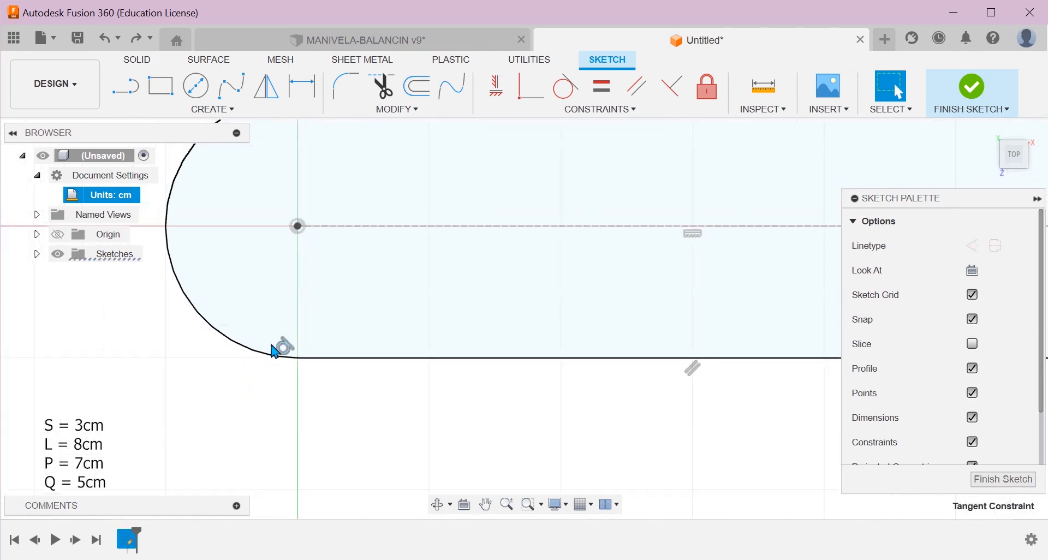
{"action": "scroll", "coordinate": [280, 349], "scroll_direction": "down", "scroll_amount": 3}
{"action": "left_click", "coordinate": [285, 382]}
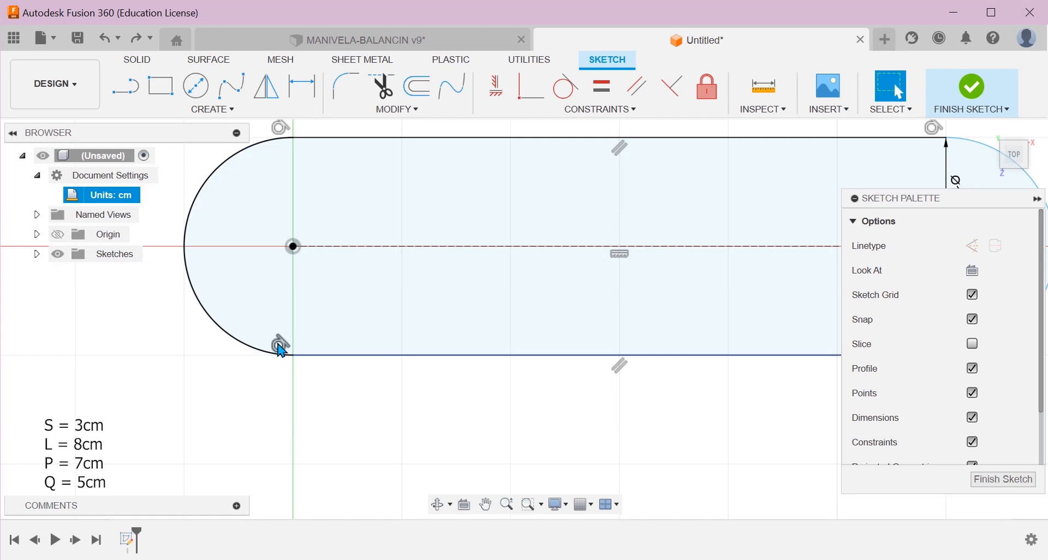
{"action": "left_click", "coordinate": [320, 364]}
{"action": "left_click", "coordinate": [231, 342]}
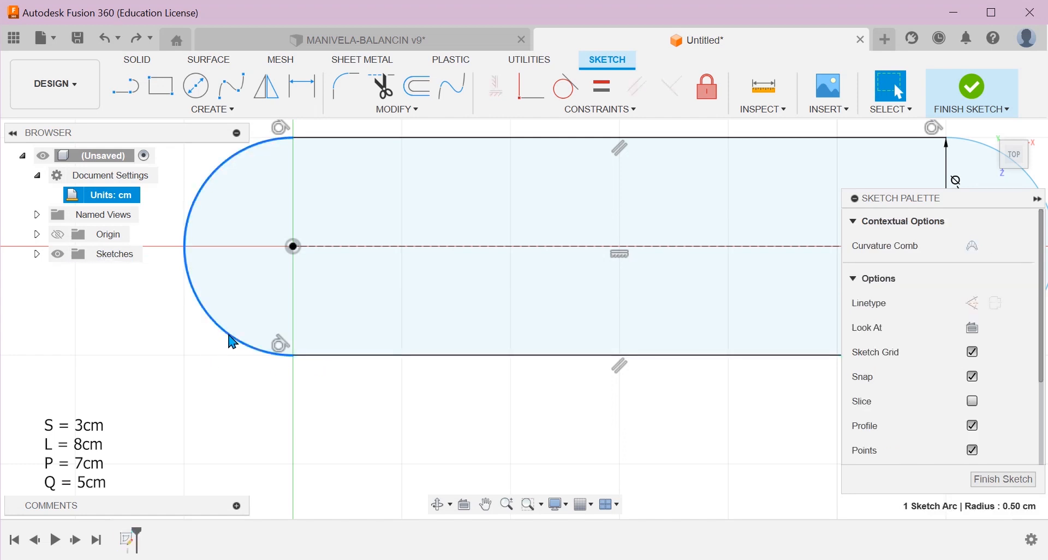
{"action": "left_click", "coordinate": [341, 395]}
{"action": "left_click", "coordinate": [288, 345]}
{"action": "key", "text": "Delete"}
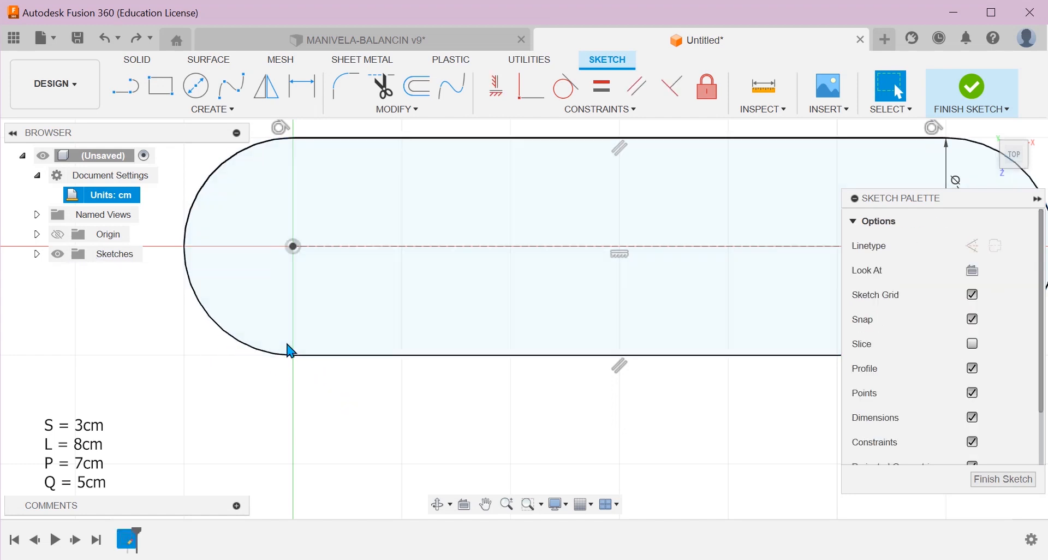
Move the shared endpoint of the lower edge and the origin-side arc downward, and undo the move
{"action": "left_click", "coordinate": [305, 355]}
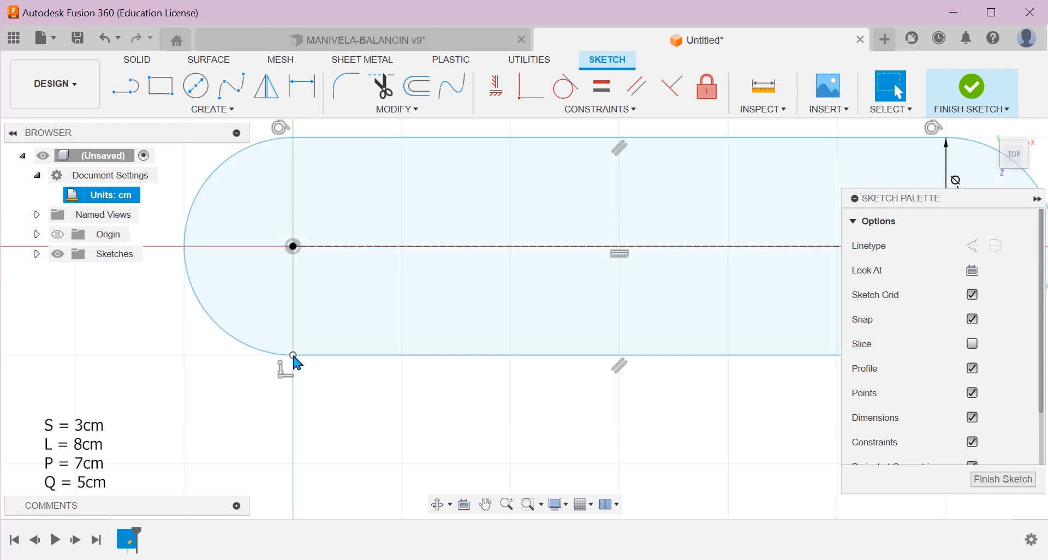
{"action": "left_click_drag", "start_coordinate": [298, 363], "coordinate": [281, 454]}
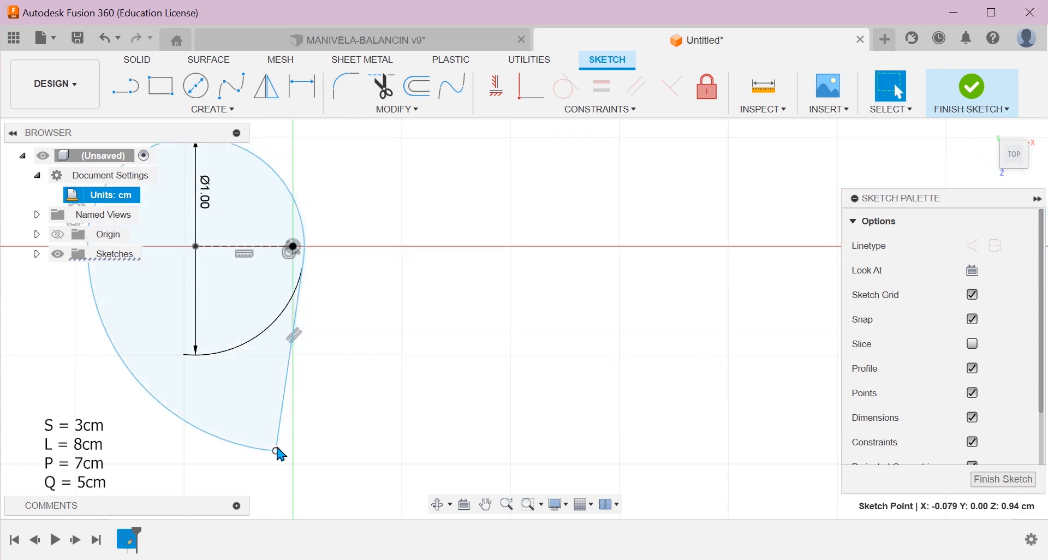
{"action": "scroll", "coordinate": [254, 321], "scroll_direction": "down", "scroll_amount": 3}
{"action": "scroll", "coordinate": [261, 335], "scroll_direction": "up", "scroll_amount": 4}
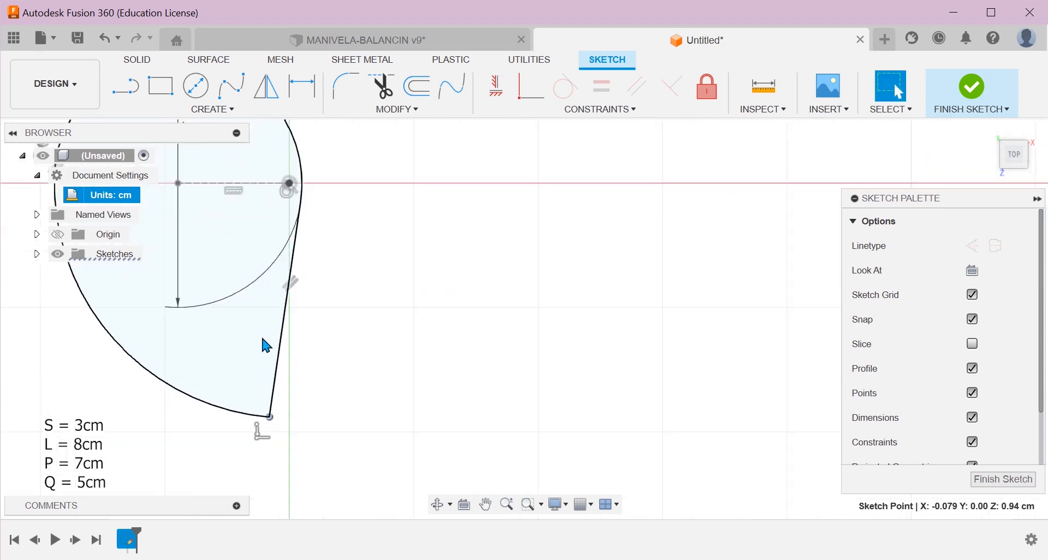
{"action": "key", "text": "ctrl+z"}
Shift the slot's lower straight edge and its origin-side endpoint to test the missing tangency, and undo the last move
{"action": "left_click", "coordinate": [306, 314]}
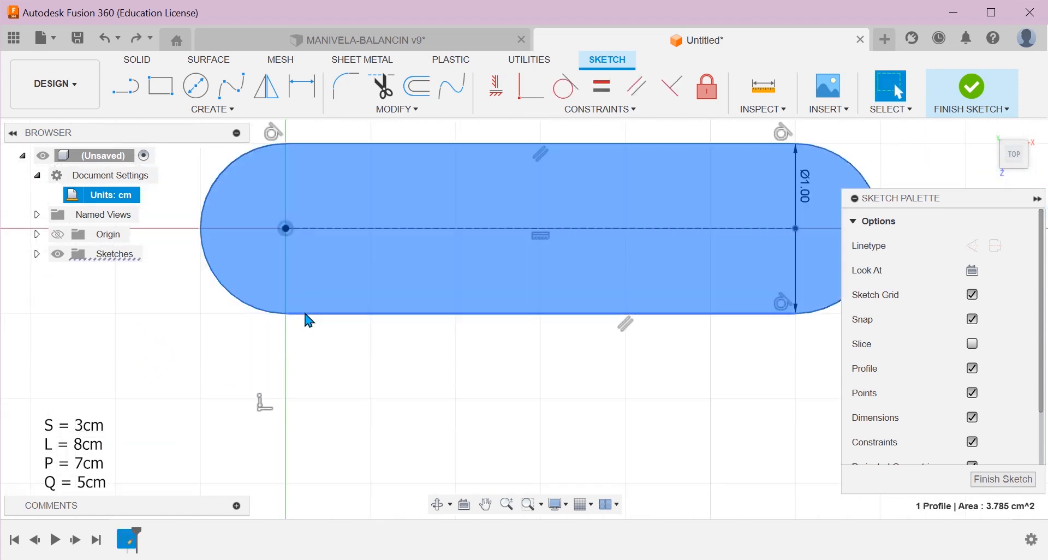
{"action": "double_click", "coordinate": [306, 315]}
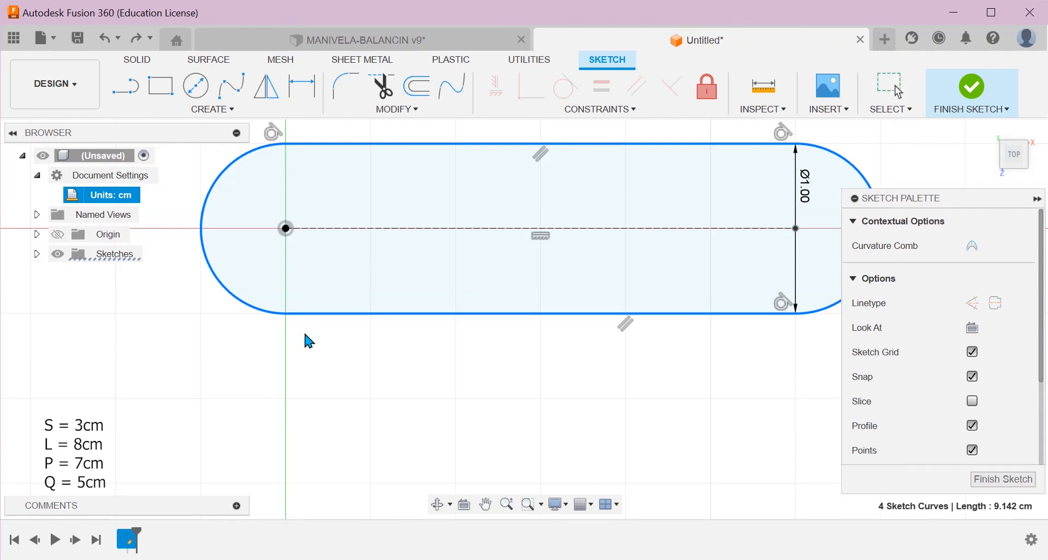
{"action": "left_click", "coordinate": [303, 314]}
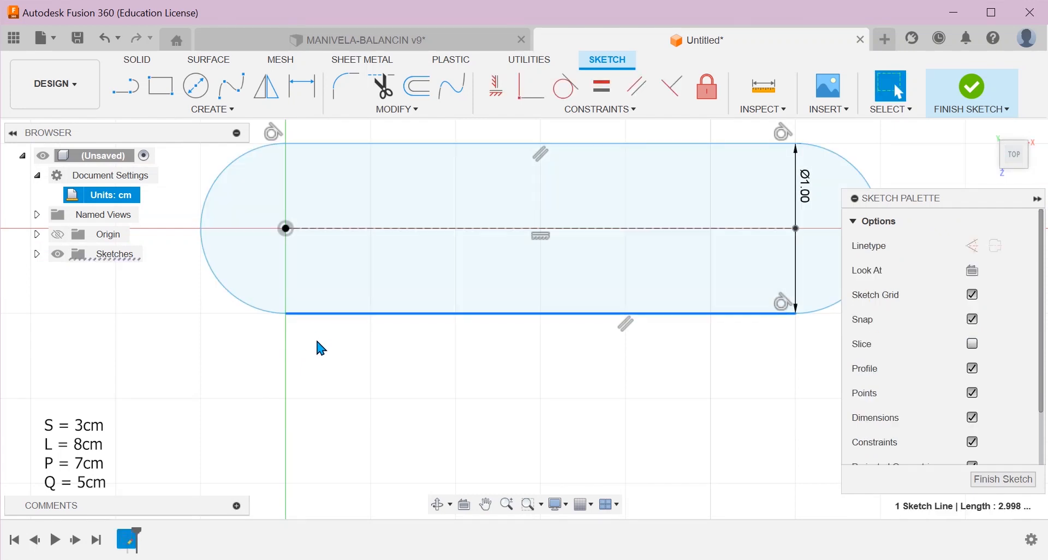
{"action": "left_click_drag", "start_coordinate": [316, 342], "coordinate": [414, 276]}
{"action": "left_click_drag", "start_coordinate": [314, 318], "coordinate": [502, 320]}
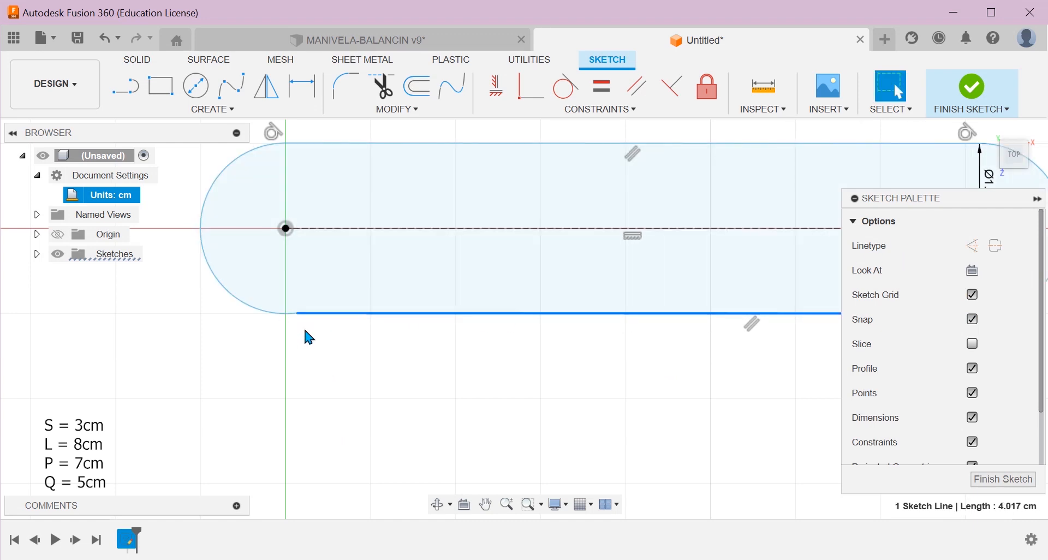
{"action": "mouse_move", "coordinate": [298, 313]}
{"action": "left_mouse_down"}
{"action": "mouse_move", "coordinate": [303, 358]}
{"action": "mouse_move", "coordinate": [276, 383]}
{"action": "mouse_move", "coordinate": [199, 270]}
{"action": "mouse_move", "coordinate": [215, 225]}
{"action": "left_mouse_up"}
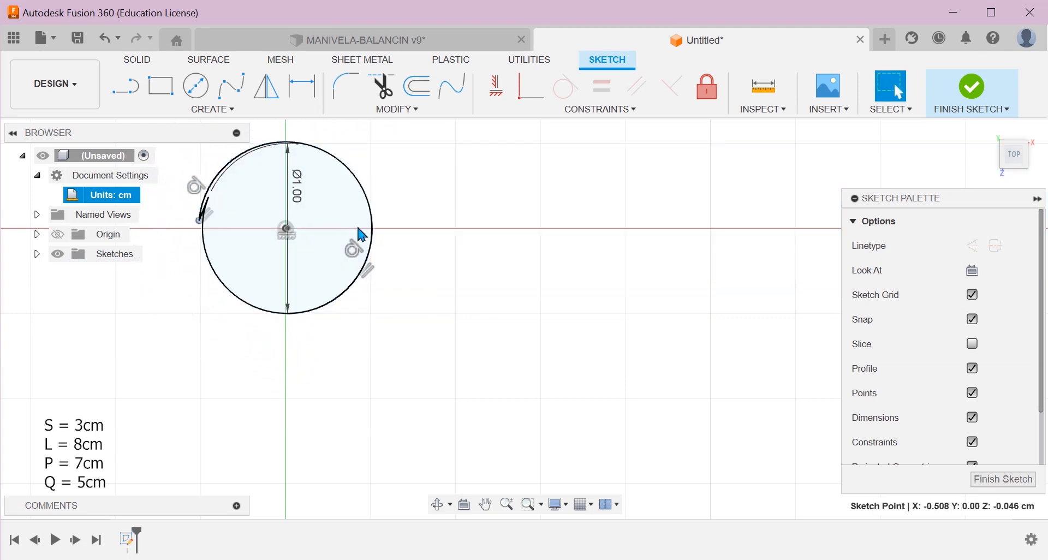
{"action": "key", "text": "ctrl+z"}
Try moving the slot's origin-side end arc, and restore the deleted tangent constraint
{"action": "scroll", "coordinate": [314, 421], "scroll_direction": "down", "scroll_amount": 3}
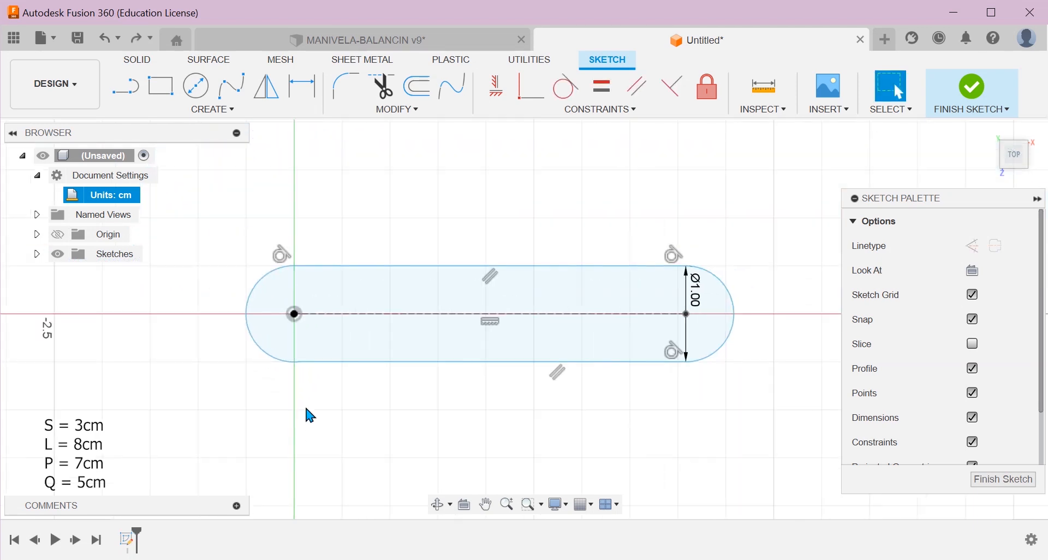
{"action": "scroll", "coordinate": [405, 429], "scroll_direction": "up", "scroll_amount": 2}
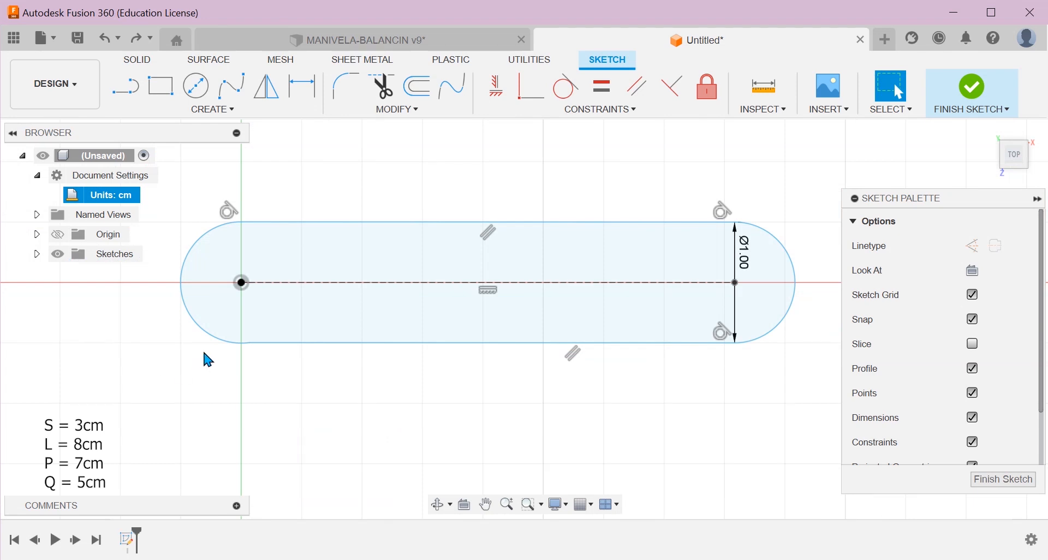
{"action": "left_click_drag", "start_coordinate": [228, 341], "coordinate": [289, 407]}
{"action": "left_click", "coordinate": [270, 391]}
{"action": "scroll", "coordinate": [261, 375], "scroll_direction": "up", "scroll_amount": 2}
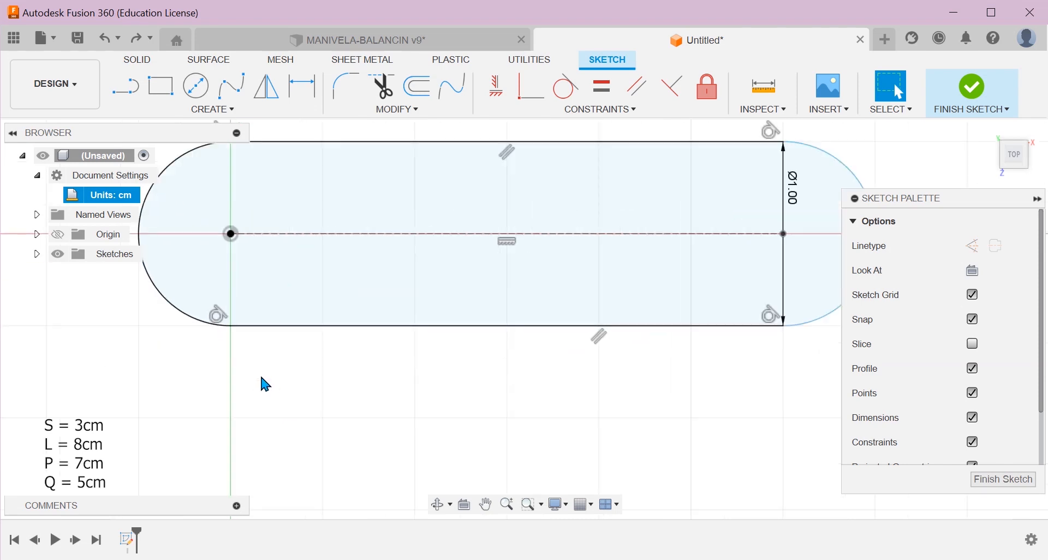
{"action": "scroll", "coordinate": [261, 377], "scroll_direction": "down", "scroll_amount": 4}
{"action": "scroll", "coordinate": [423, 355], "scroll_direction": "up", "scroll_amount": 1}
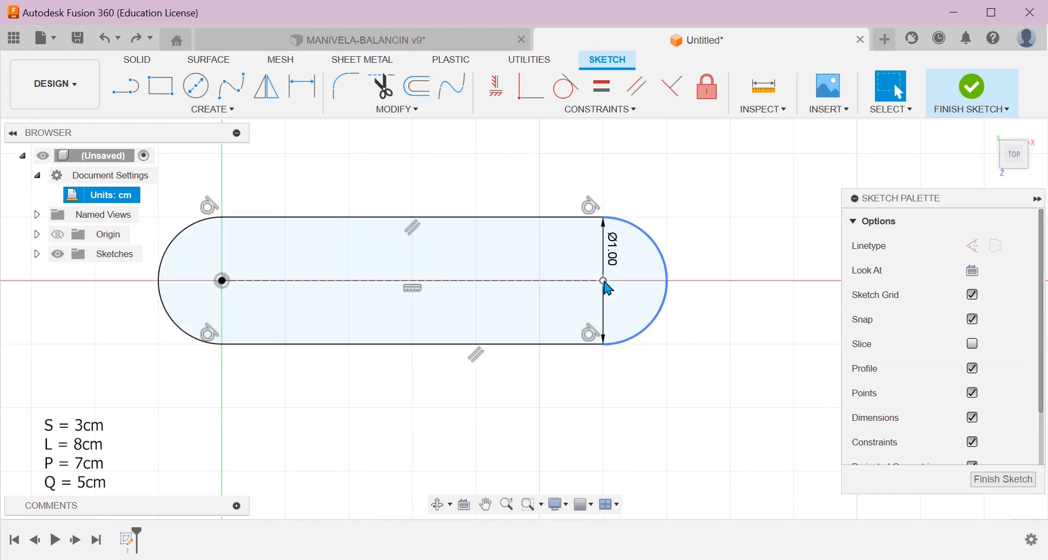
{"action": "scroll", "coordinate": [447, 377], "scroll_direction": "down", "scroll_amount": 2}
{"action": "scroll", "coordinate": [217, 330], "scroll_direction": "up", "scroll_amount": 3}
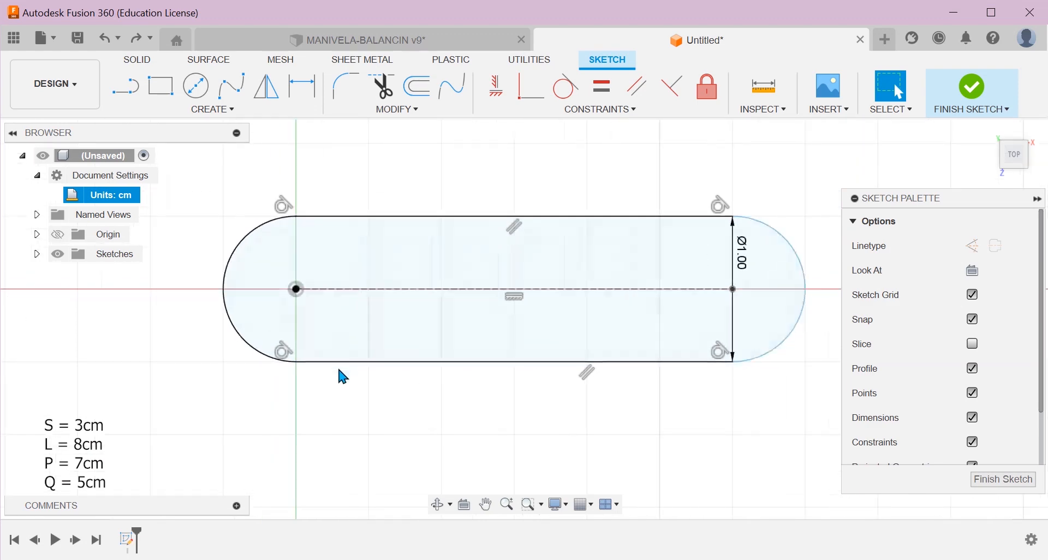
Sketch a horizontal center-to-center slot below the first, starting in line with the origin, with 8 cm between centers and a width of 1 cm
{"action": "scroll", "coordinate": [341, 375], "scroll_direction": "down", "scroll_amount": 2}
{"action": "middle_click_drag", "start_coordinate": [398, 475], "coordinate": [381, 402]}
{"action": "scroll", "coordinate": [385, 406], "scroll_direction": "down", "scroll_amount": 1}
{"action": "scroll", "coordinate": [437, 437], "scroll_direction": "down", "scroll_amount": 1}
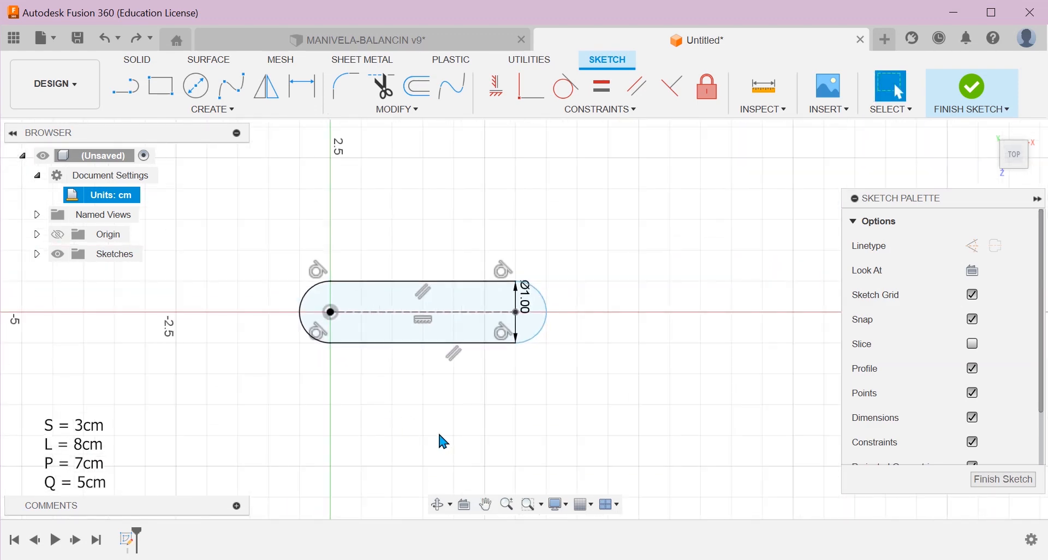
{"action": "middle_click_drag", "start_coordinate": [443, 440], "coordinate": [428, 367]}
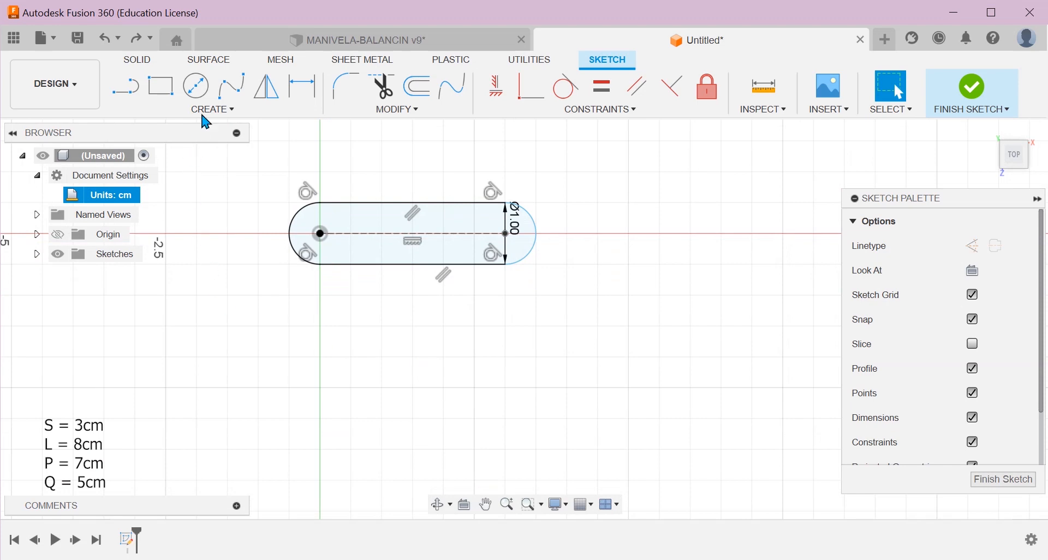
{"action": "left_click", "coordinate": [214, 109]}
{"action": "mouse_move", "coordinate": [223, 228]}
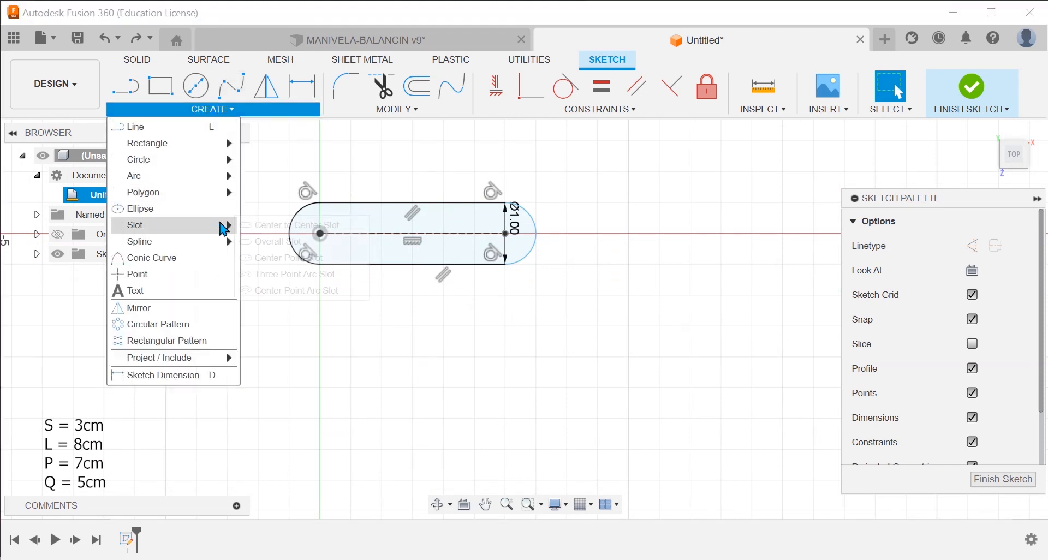
{"action": "left_click", "coordinate": [270, 225]}
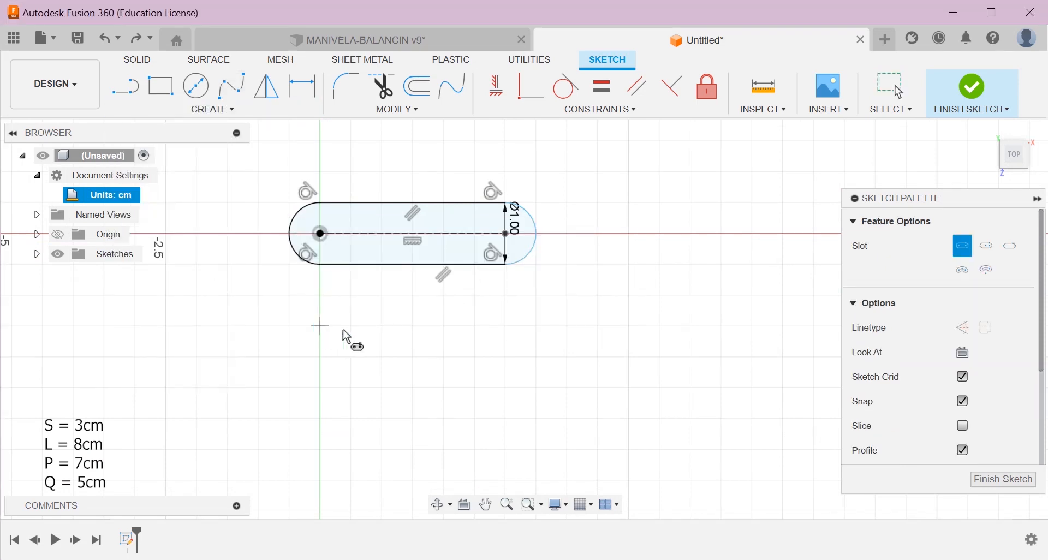
{"action": "left_click", "coordinate": [346, 331]}
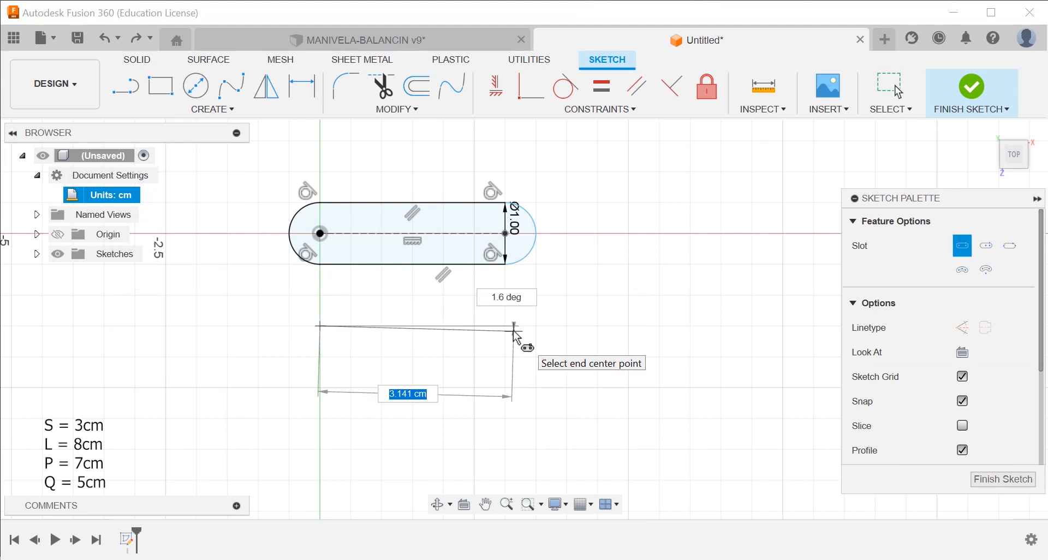
{"action": "type", "text": "8"}
{"action": "key", "text": "Tab"}
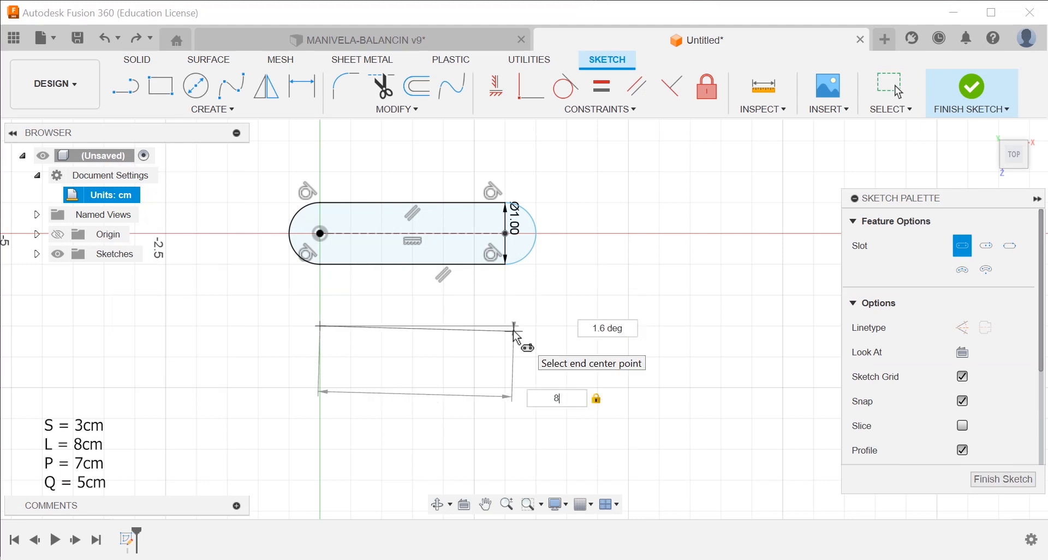
{"action": "left_click", "coordinate": [567, 330]}
{"action": "type", "text": "1"}
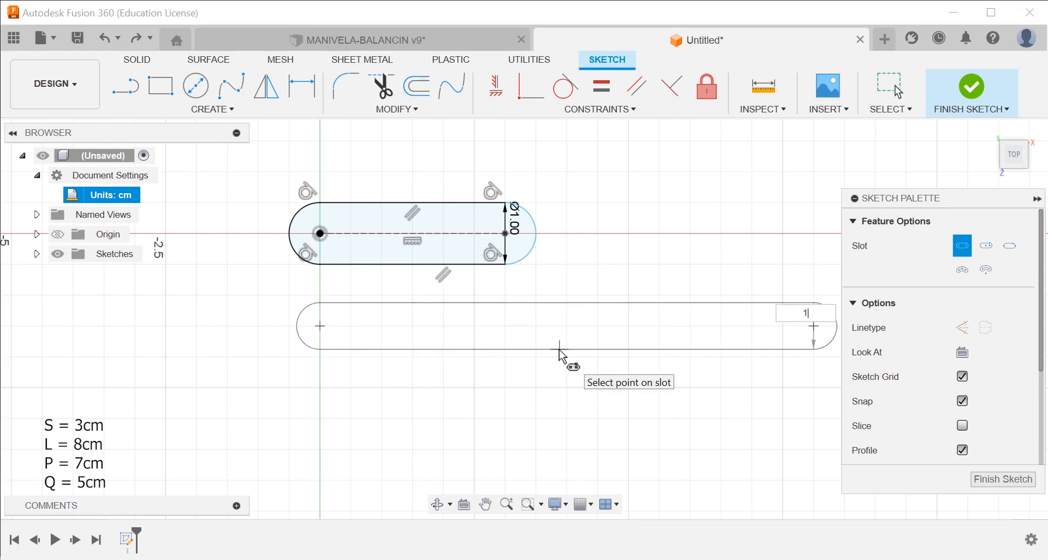
{"action": "key", "text": "Tab"}
{"action": "key", "text": "Return"}
Sketch a third horizontal center-to-center slot below the 8 cm one, aligned at its starting center, with 7 cm between centers and 1 cm width
{"action": "scroll", "coordinate": [563, 356], "scroll_direction": "down", "scroll_amount": 2}
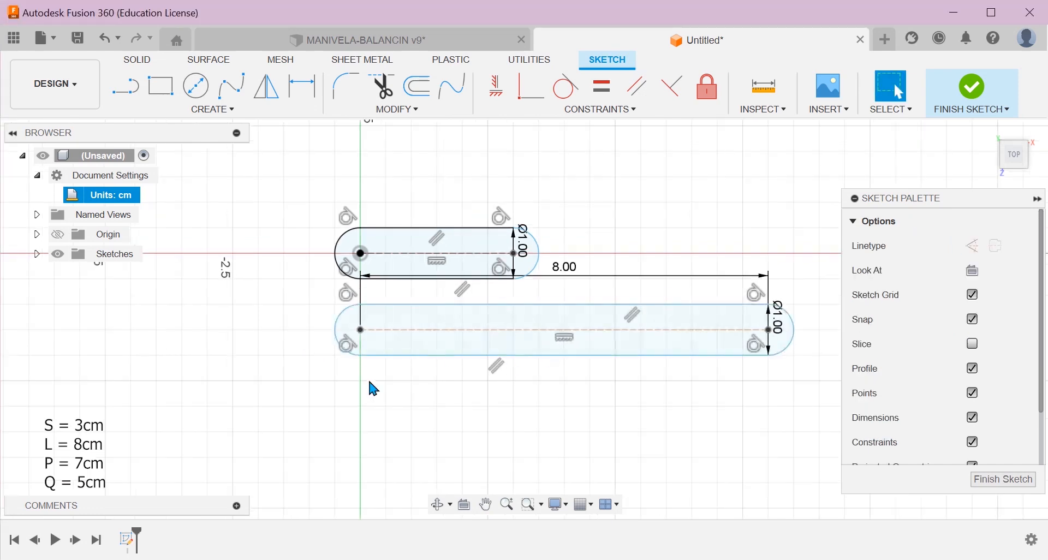
{"action": "left_click", "coordinate": [213, 109]}
{"action": "mouse_move", "coordinate": [180, 224]}
{"action": "left_click", "coordinate": [284, 224]}
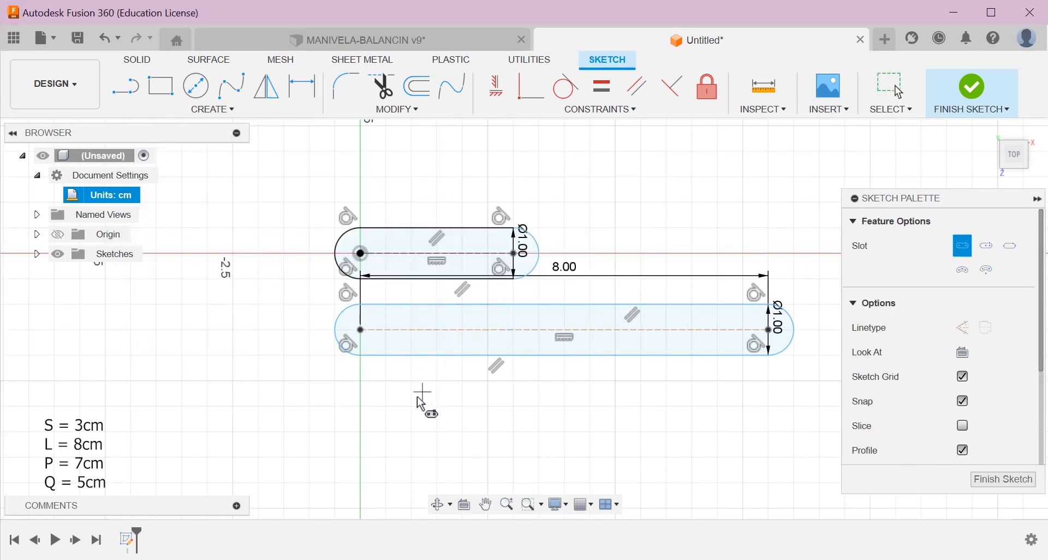
{"action": "scroll", "coordinate": [385, 402], "scroll_direction": "down", "scroll_amount": 1}
{"action": "middle_click_drag", "start_coordinate": [384, 403], "coordinate": [335, 309]}
{"action": "scroll", "coordinate": [335, 327], "scroll_direction": "up", "scroll_amount": 1}
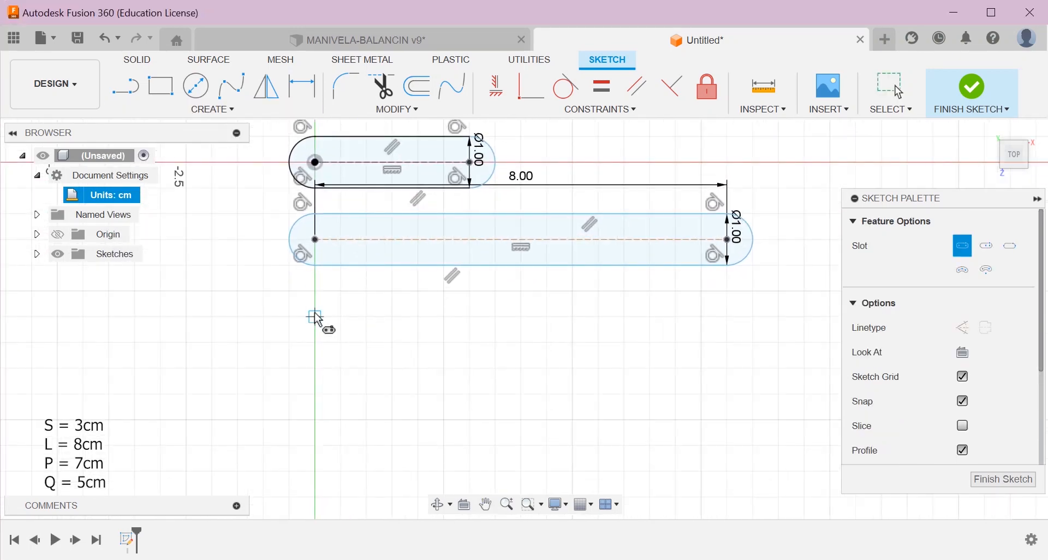
{"action": "left_click", "coordinate": [316, 317]}
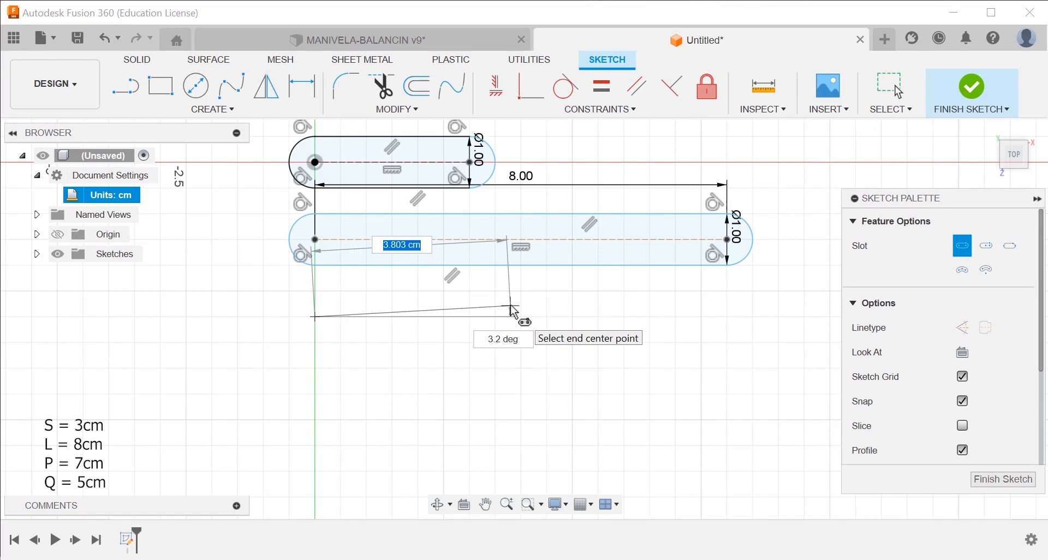
{"action": "type", "text": "7"}
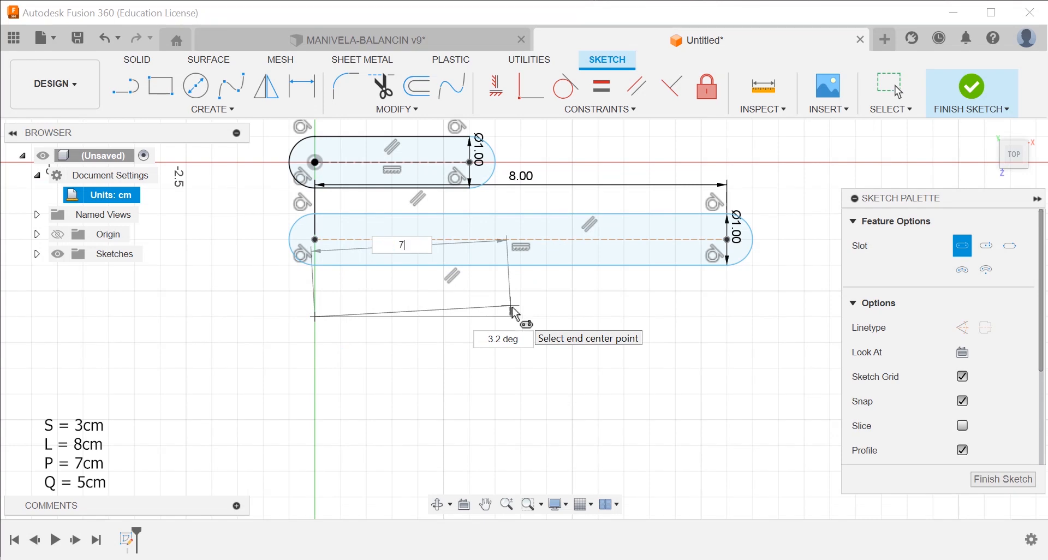
{"action": "key", "text": "Tab"}
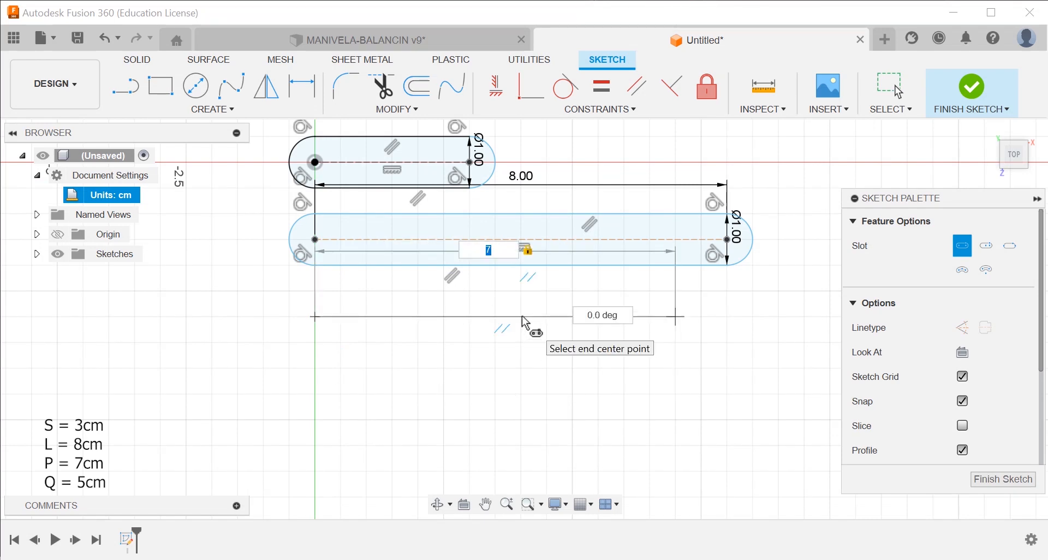
{"action": "left_click", "coordinate": [522, 328]}
{"action": "type", "text": "1"}
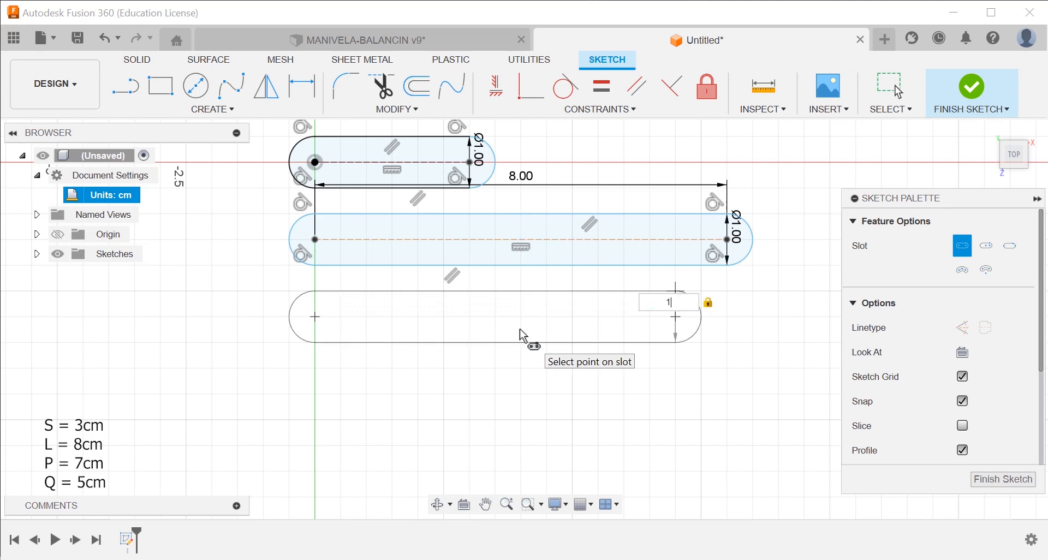
{"action": "key", "text": "Return"}
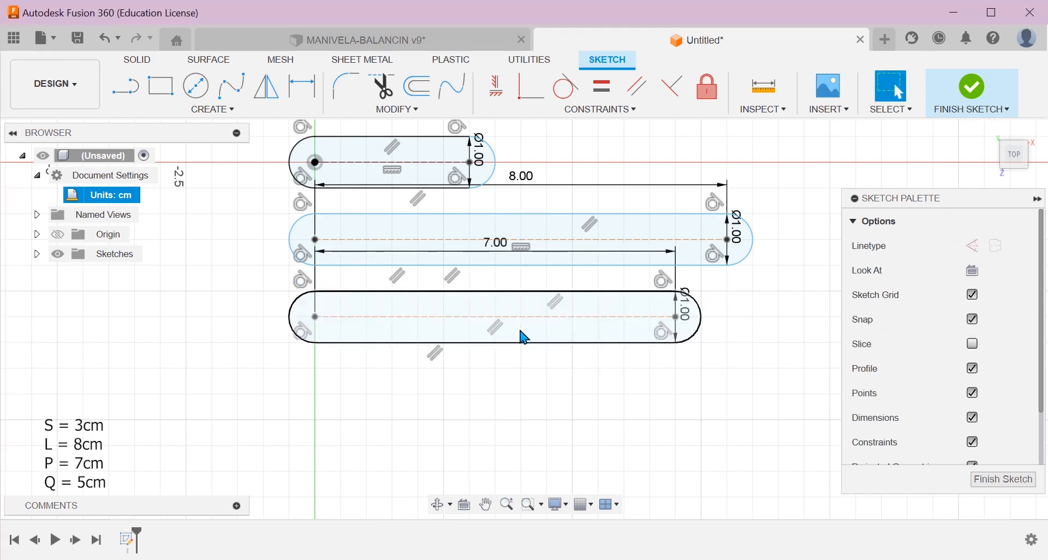
{"action": "right_click", "coordinate": [396, 401]}
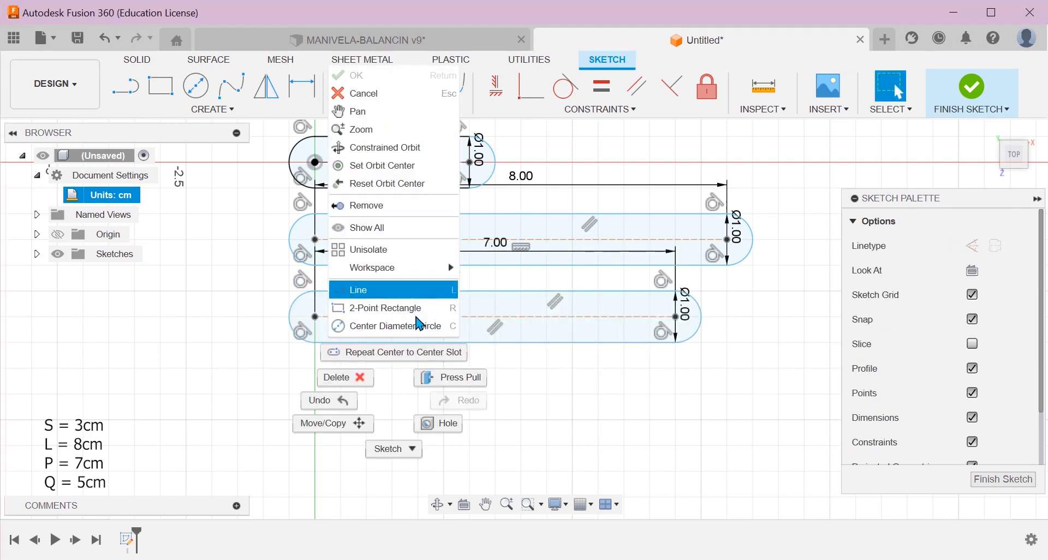
{"action": "left_click", "coordinate": [410, 352]}
{"action": "left_click", "coordinate": [315, 393]}
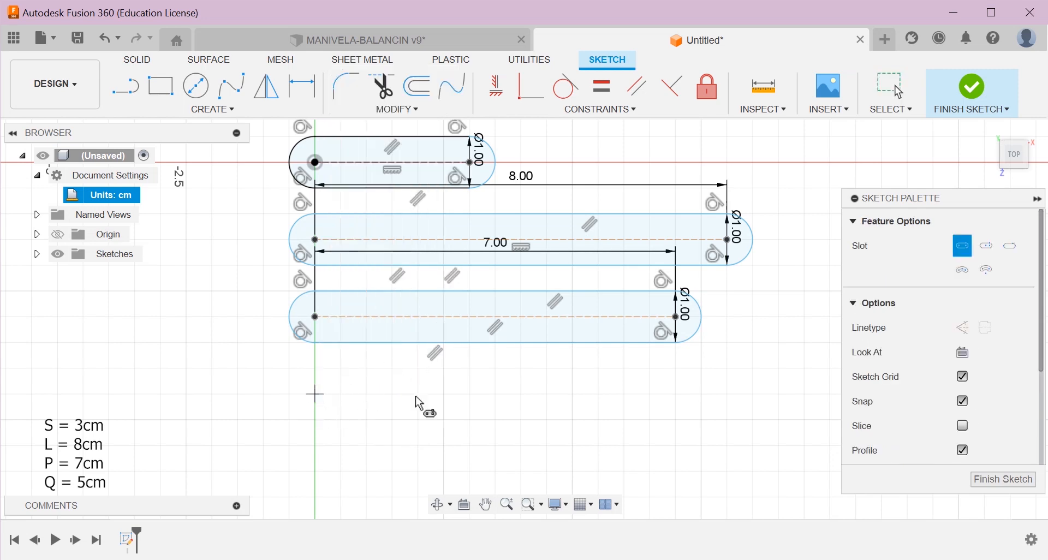
{"action": "type", "text": "5"}
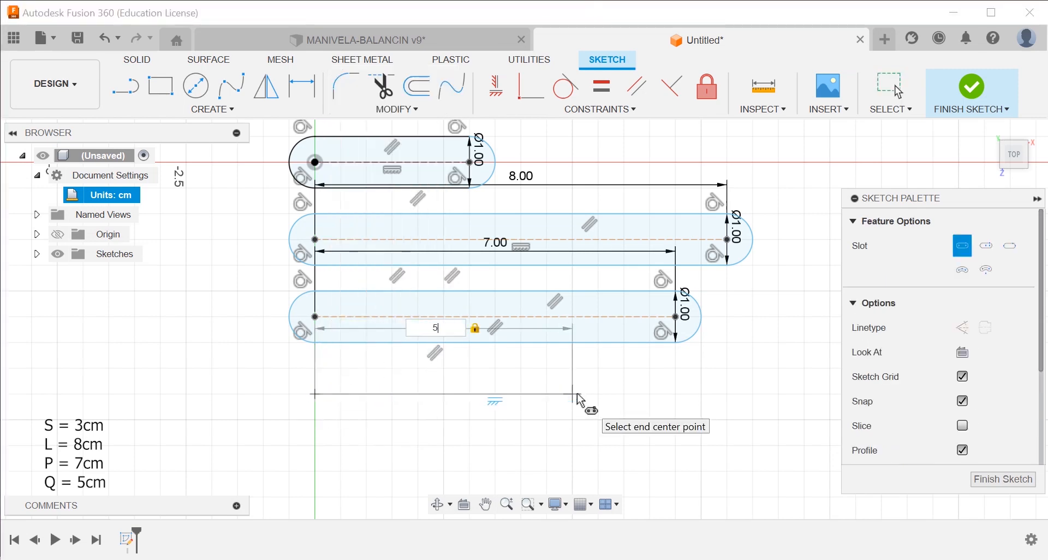
{"action": "key", "text": "Return"}
{"action": "key", "text": "Escape"}
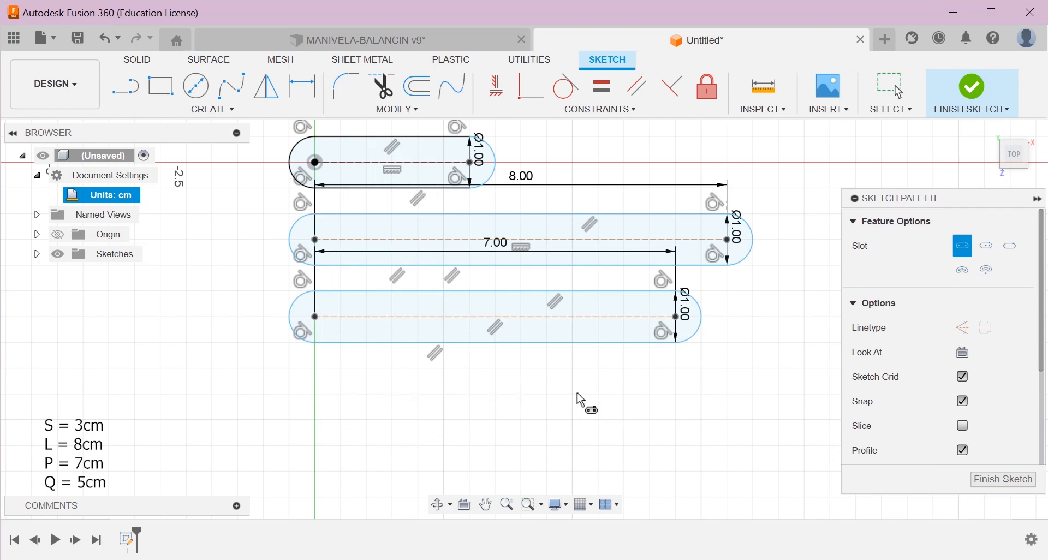
Sketch a fourth horizontal center-to-center slot below the 7 cm one, aligned at its starting center, 5 cm between centers and about 1 cm wide
{"action": "left_click", "coordinate": [316, 394]}
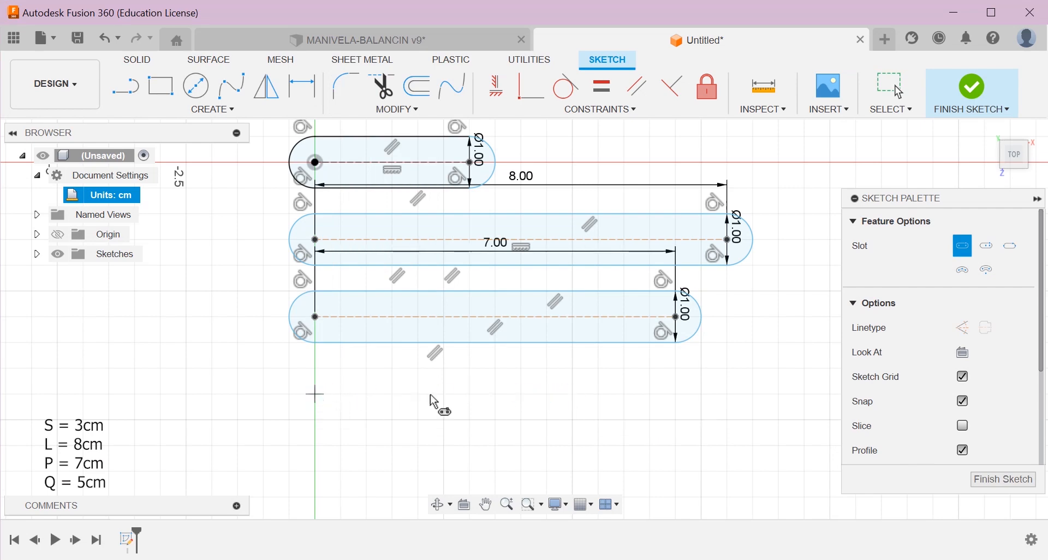
{"action": "type", "text": "5"}
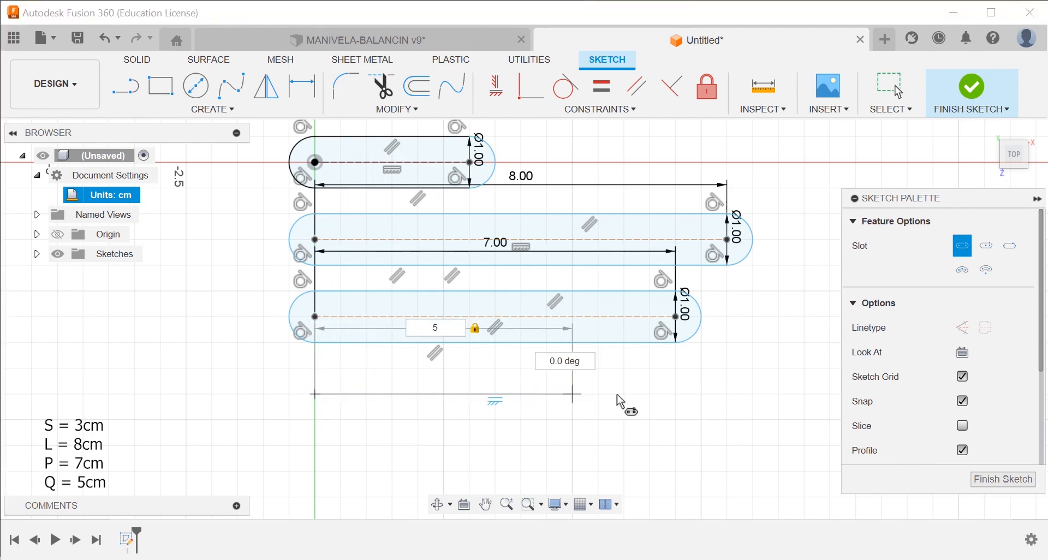
{"action": "key", "text": "Return"}
{"action": "left_click", "coordinate": [607, 420]}
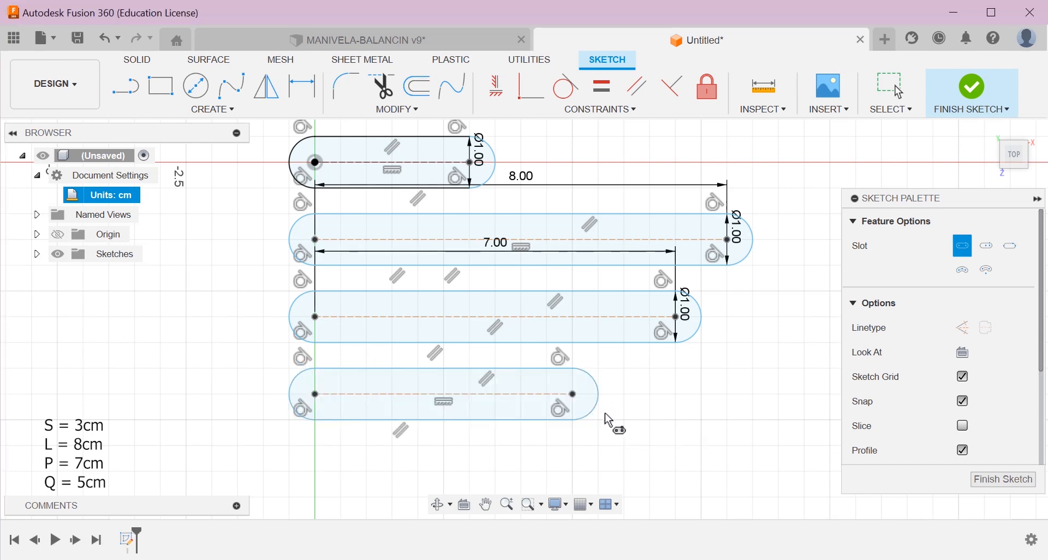
Finish the sketch and turn the model to the isometric home view
{"action": "scroll", "coordinate": [614, 414], "scroll_direction": "down", "scroll_amount": 4}
{"action": "scroll", "coordinate": [482, 420], "scroll_direction": "up", "scroll_amount": 4}
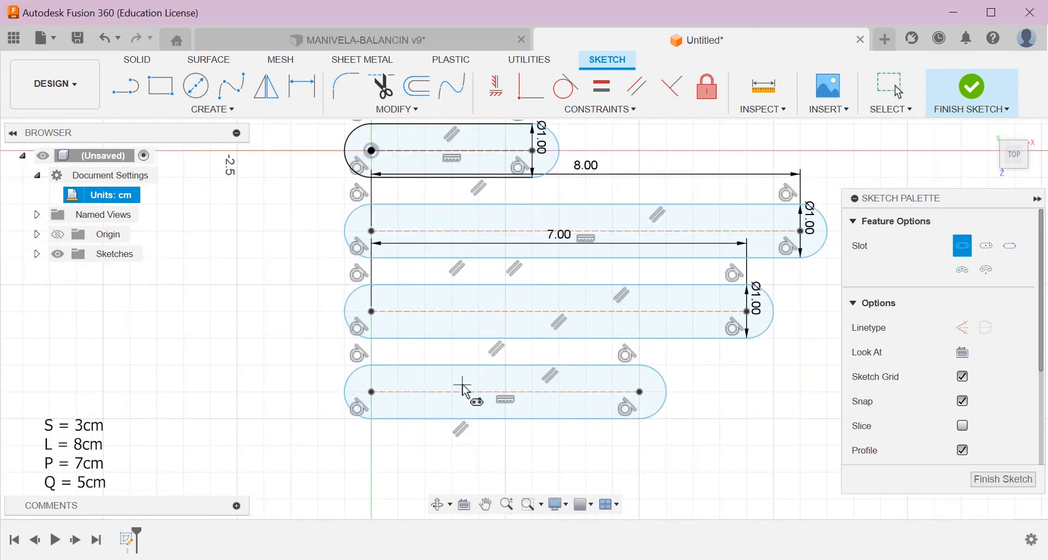
{"action": "scroll", "coordinate": [464, 387], "scroll_direction": "down", "scroll_amount": 1}
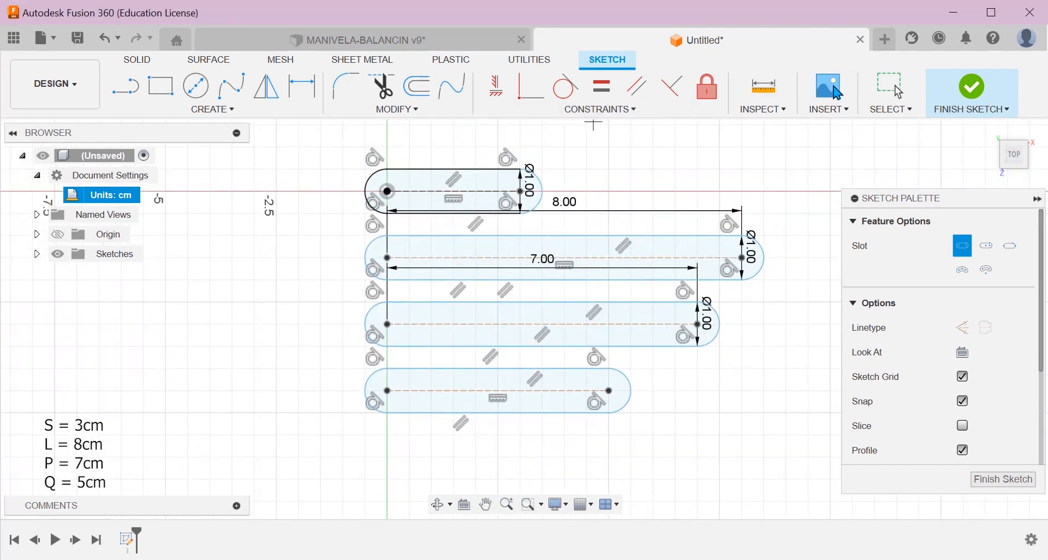
{"action": "left_click", "coordinate": [972, 87]}
{"action": "scroll", "coordinate": [405, 366], "scroll_direction": "down", "scroll_amount": 2}
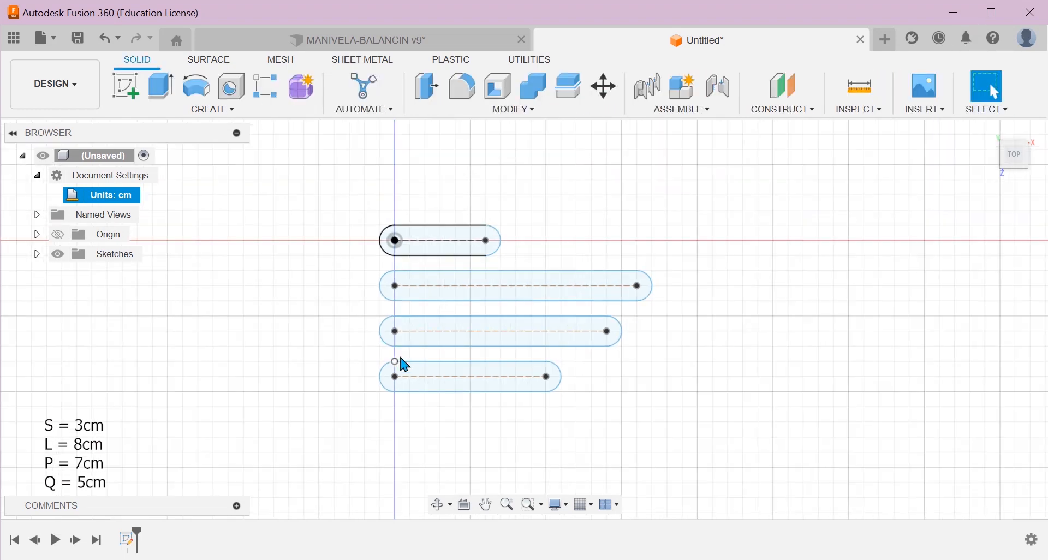
{"action": "scroll", "coordinate": [396, 362], "scroll_direction": "down", "scroll_amount": 1}
{"action": "middle_click_drag", "start_coordinate": [568, 450], "coordinate": [512, 417], "text": "shift"}
{"action": "left_click", "coordinate": [989, 131]}
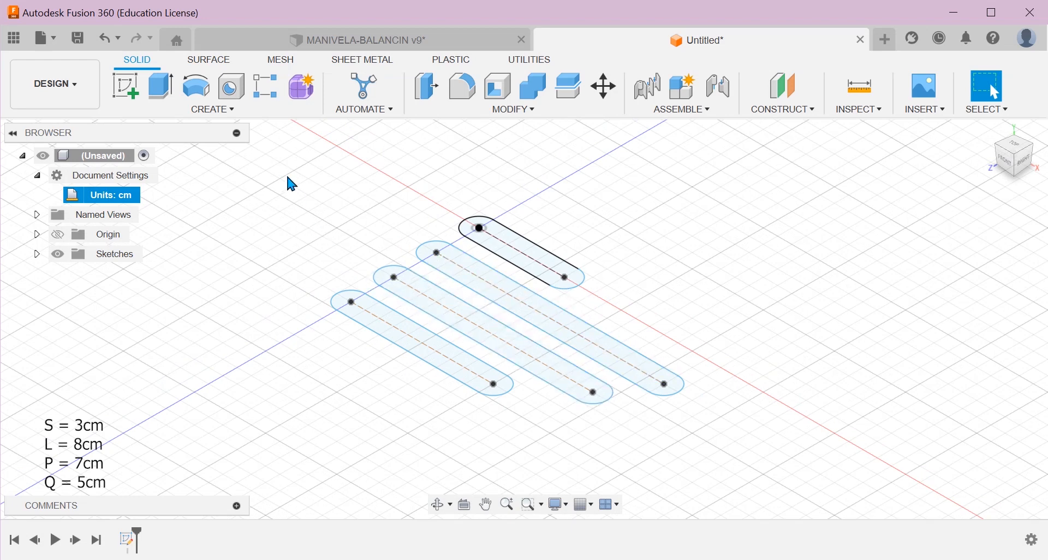
{"action": "scroll", "coordinate": [614, 345], "scroll_direction": "up", "scroll_amount": 2}
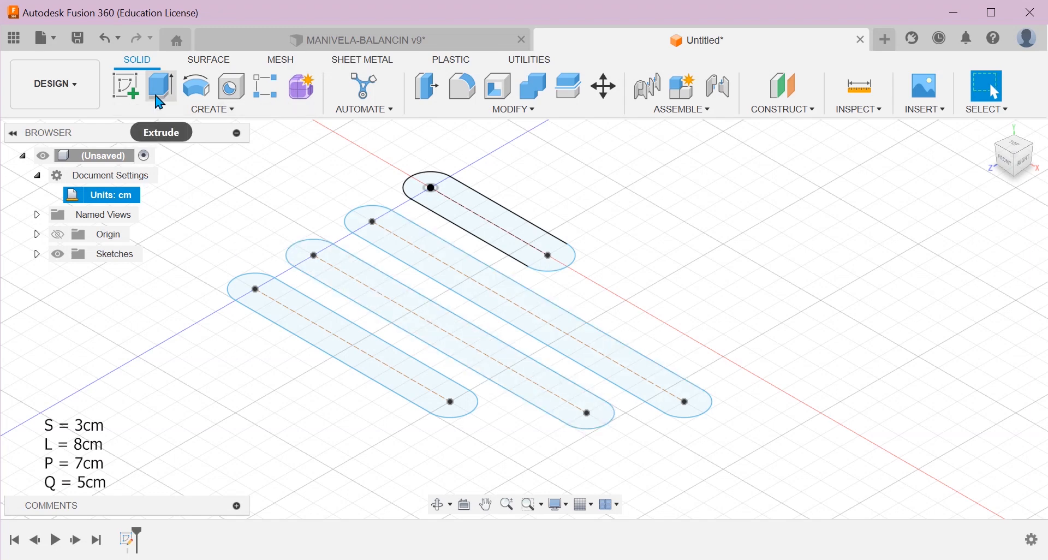
Extrude all four slot profiles 0.5 cm to one side as new bodies
{"action": "left_click", "coordinate": [158, 99]}
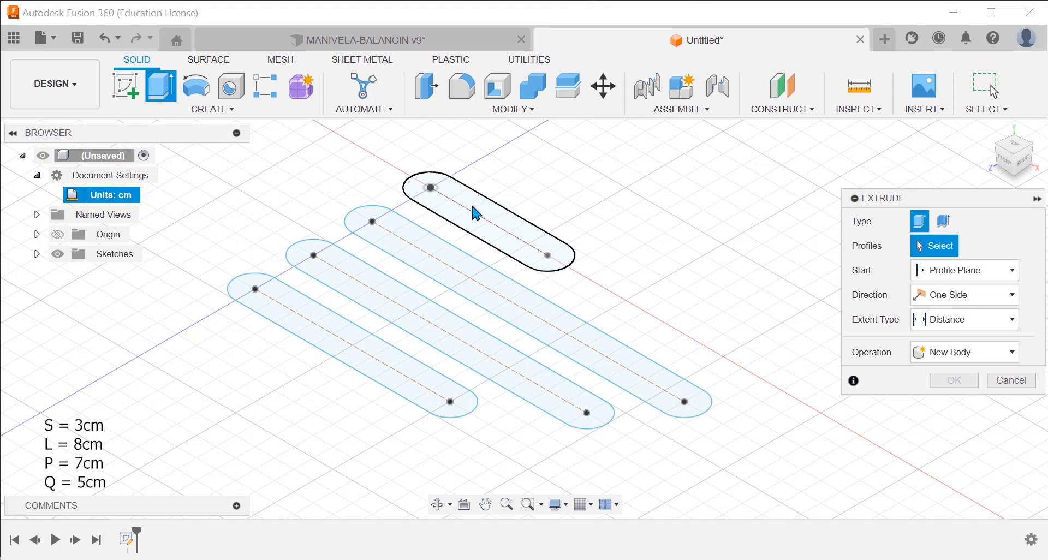
{"action": "left_click", "coordinate": [464, 218]}
{"action": "left_click", "coordinate": [492, 289]}
{"action": "left_click", "coordinate": [392, 310]}
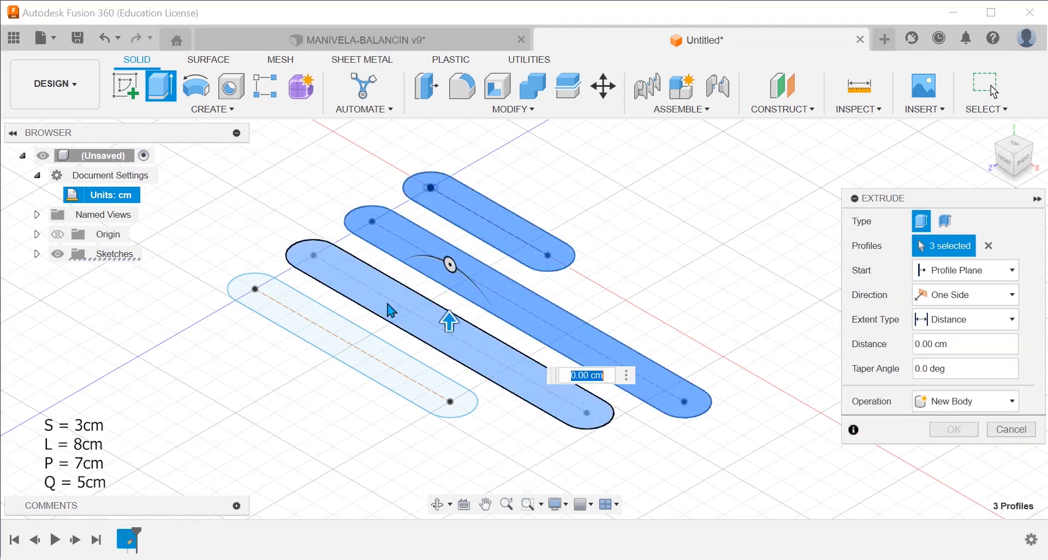
{"action": "left_click", "coordinate": [338, 341]}
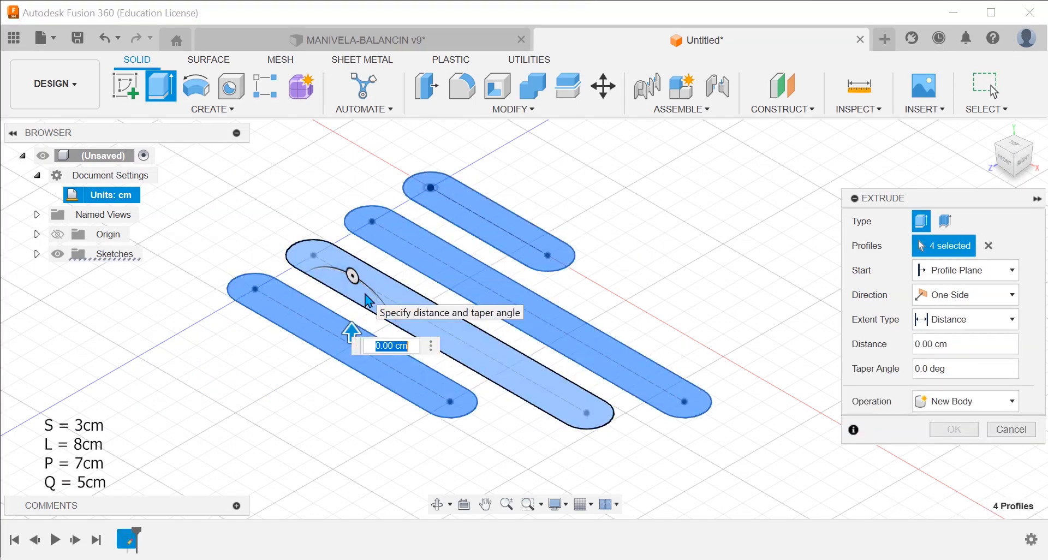
{"action": "type", "text": "0.5"}
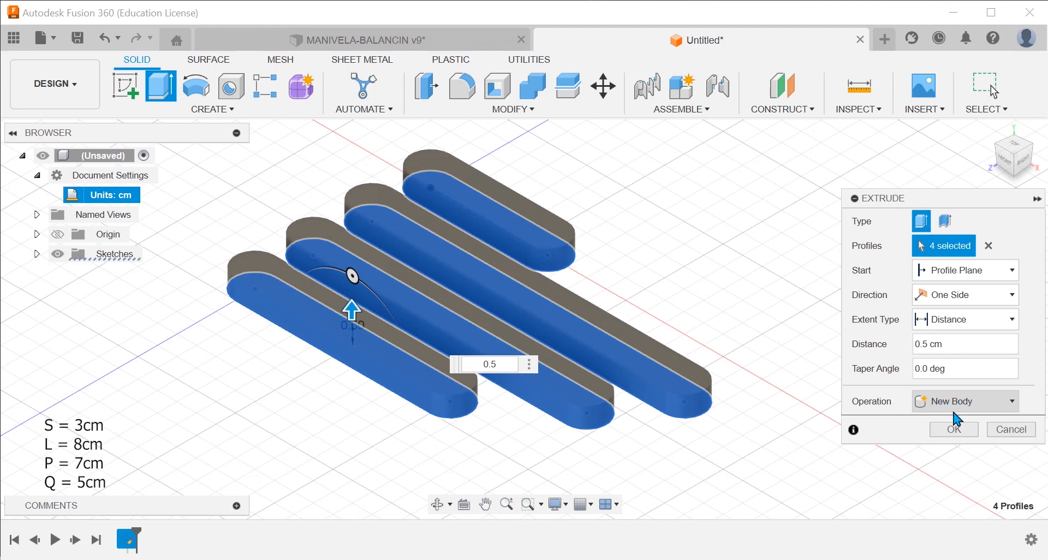
{"action": "left_click", "coordinate": [955, 428]}
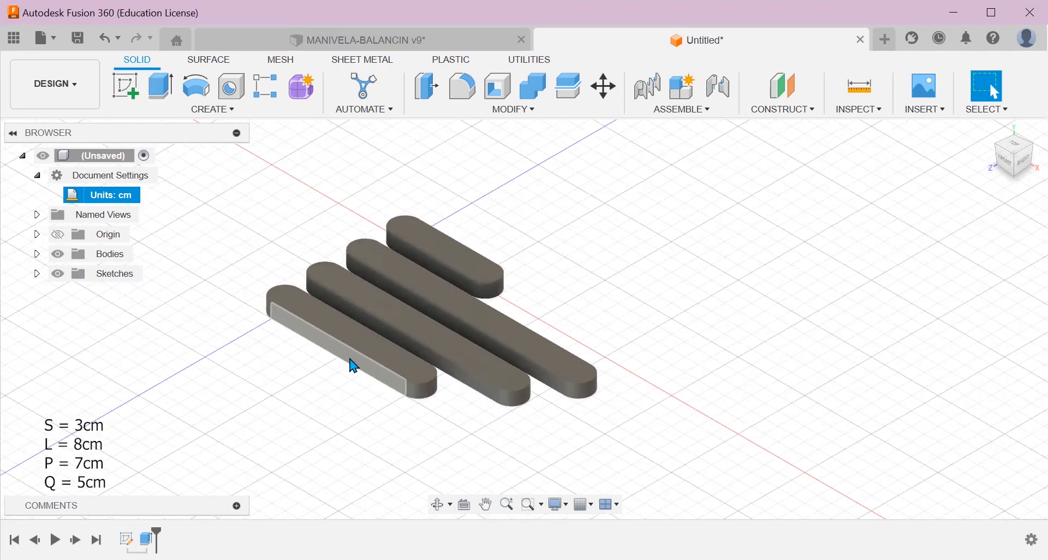
{"action": "scroll", "coordinate": [236, 355], "scroll_direction": "up", "scroll_amount": 3}
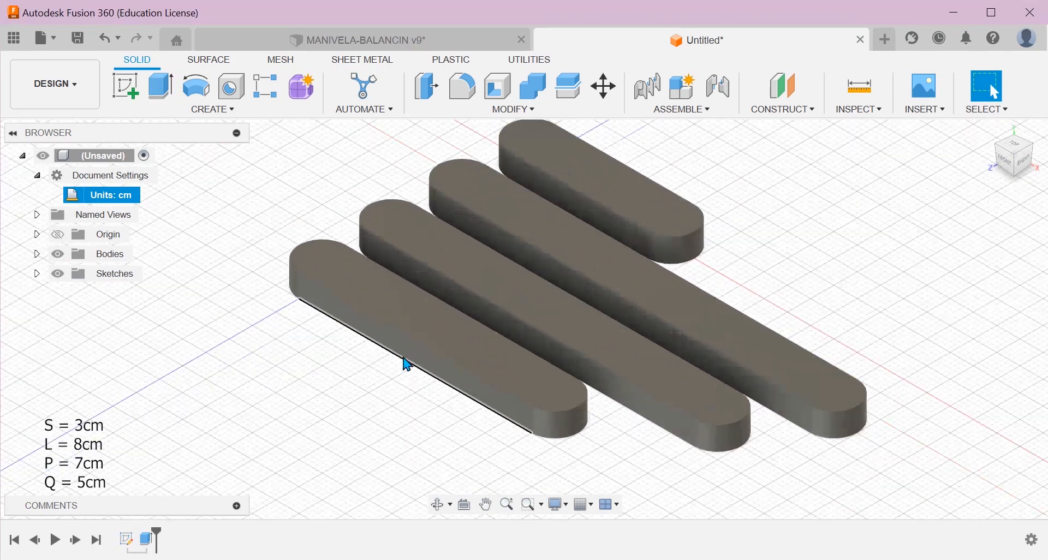
{"action": "scroll", "coordinate": [407, 365], "scroll_direction": "up", "scroll_amount": 1}
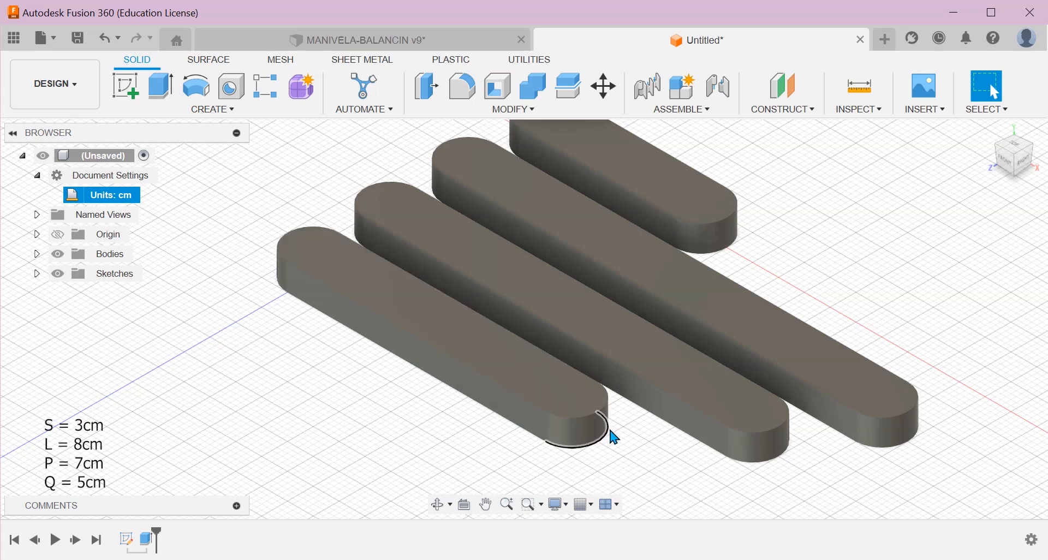
{"action": "scroll", "coordinate": [521, 398], "scroll_direction": "down", "scroll_amount": 3}
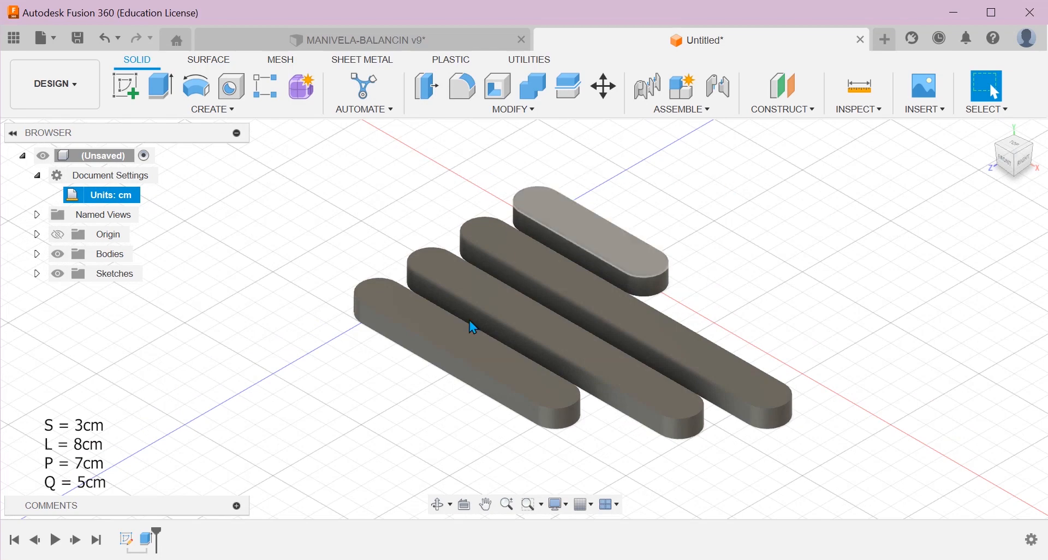
{"action": "scroll", "coordinate": [846, 403], "scroll_direction": "up", "scroll_amount": 3}
{"action": "scroll", "coordinate": [725, 372], "scroll_direction": "down", "scroll_amount": 3}
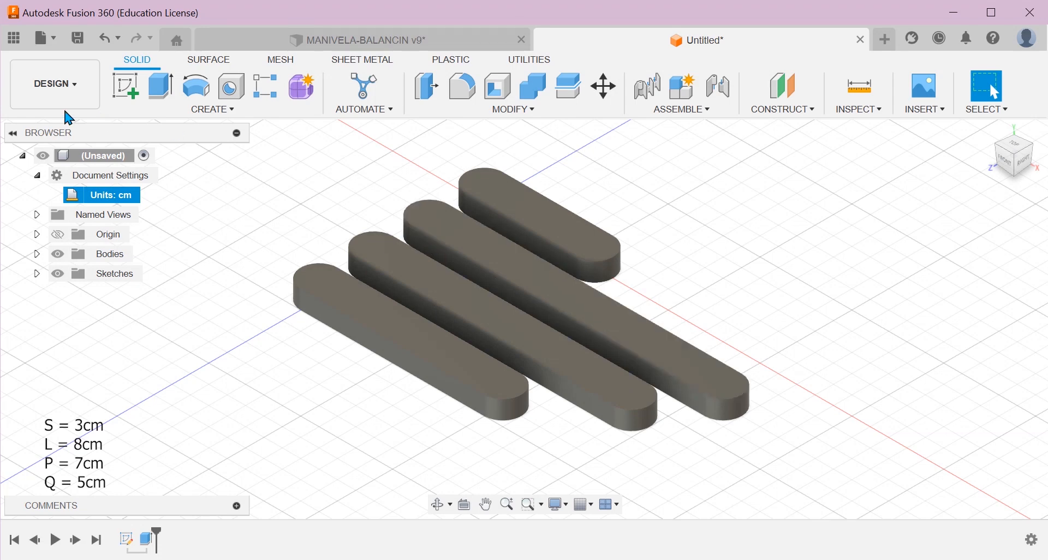
Expand the list of bodies and highlight each one to examine which link it represents
{"action": "left_click", "coordinate": [36, 254]}
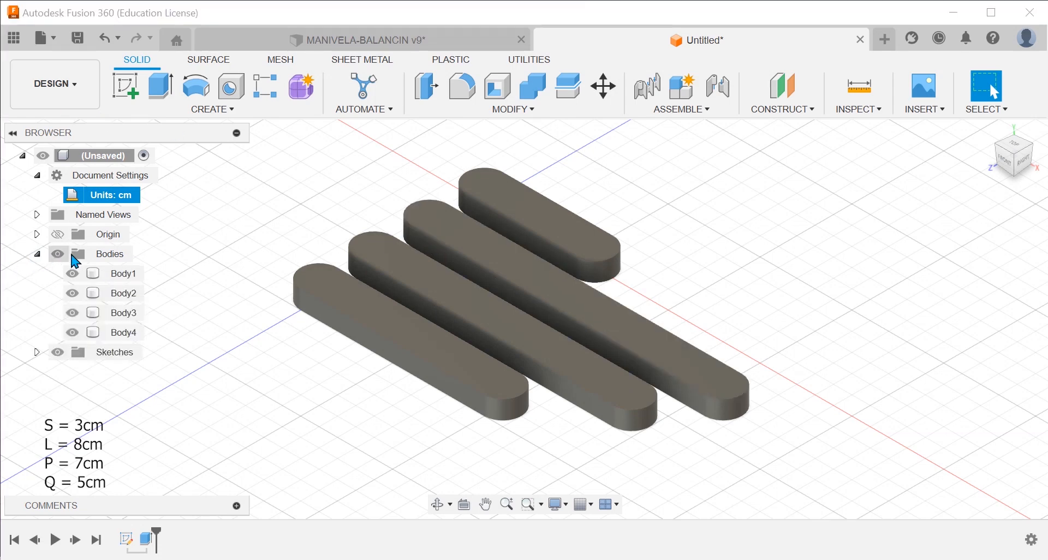
{"action": "left_click", "coordinate": [130, 275]}
{"action": "left_click", "coordinate": [126, 295]}
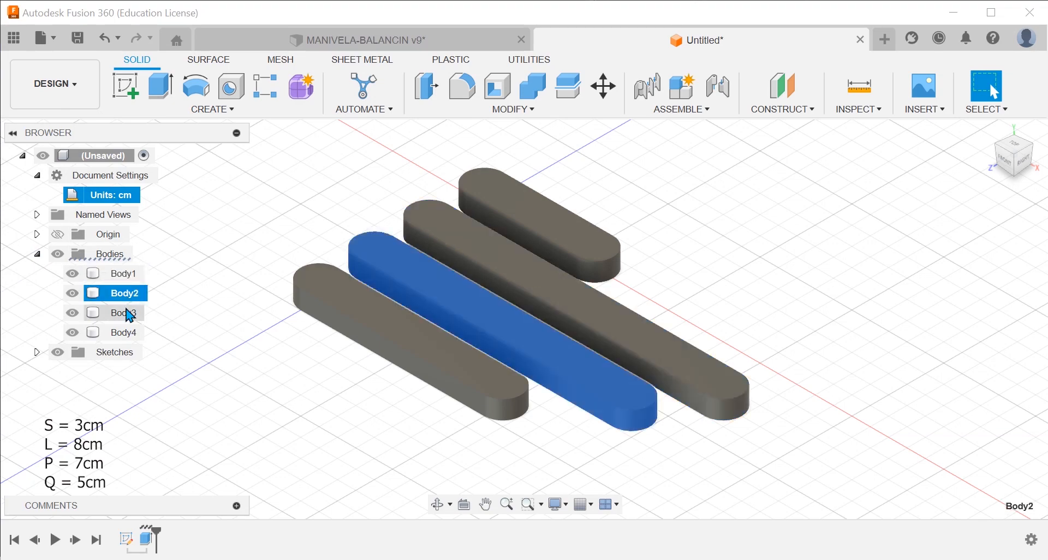
{"action": "left_click", "coordinate": [126, 313]}
{"action": "left_click", "coordinate": [125, 333]}
{"action": "left_click", "coordinate": [221, 289]}
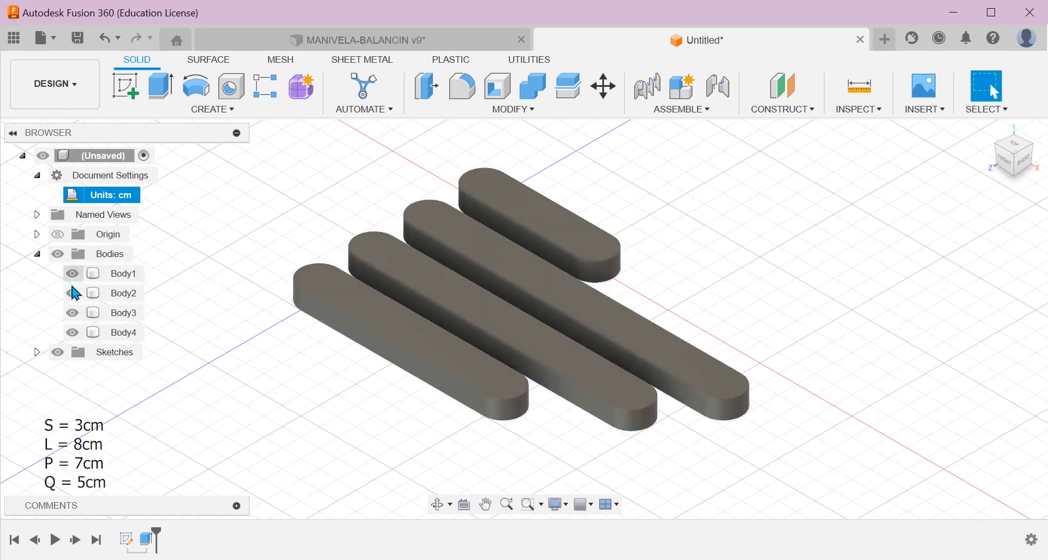
{"action": "left_click", "coordinate": [123, 280]}
{"action": "left_click", "coordinate": [230, 258]}
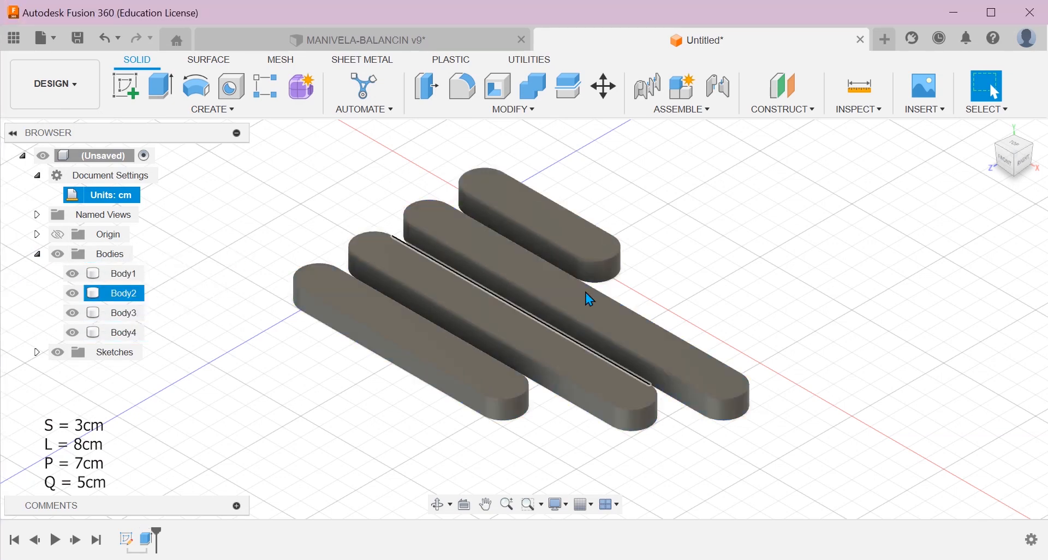
{"action": "scroll", "coordinate": [672, 312], "scroll_direction": "up", "scroll_amount": 5}
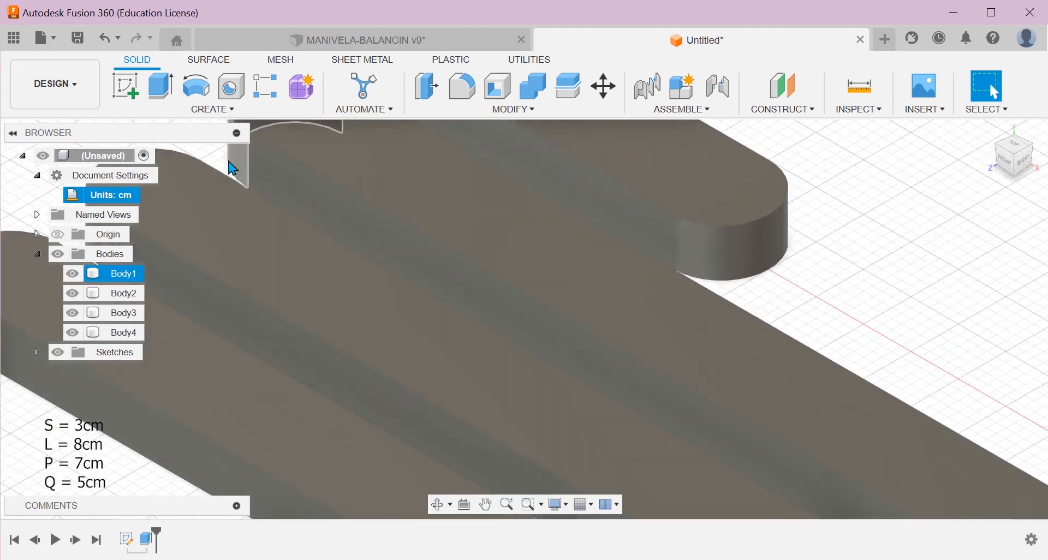
{"action": "middle_click_drag", "start_coordinate": [229, 165], "coordinate": [326, 250]}
{"action": "scroll", "coordinate": [330, 256], "scroll_direction": "down", "scroll_amount": 5}
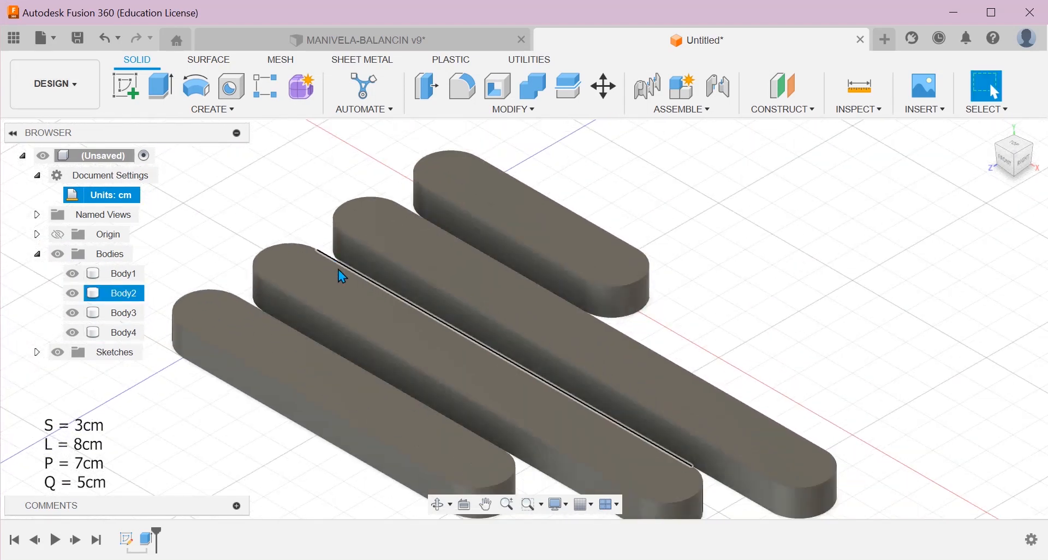
{"action": "scroll", "coordinate": [339, 292], "scroll_direction": "down", "scroll_amount": 2}
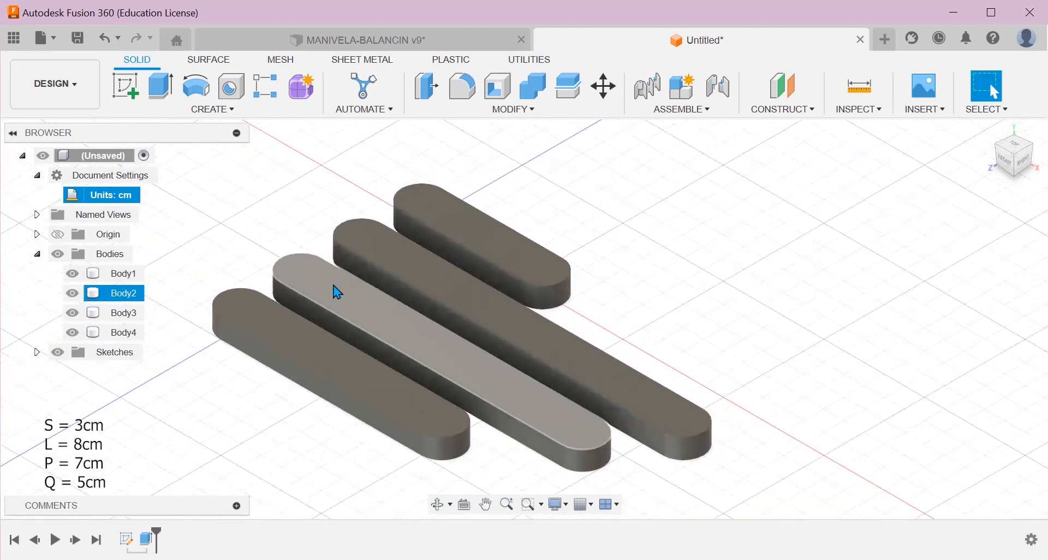
Create components from all four bodies and check which link each component represents
{"action": "left_click", "coordinate": [109, 255]}
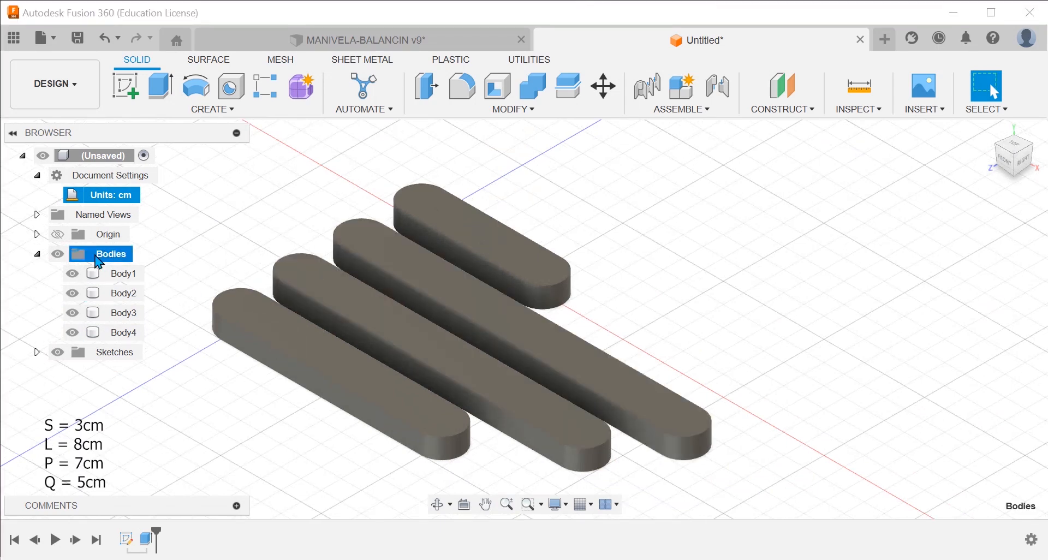
{"action": "right_click", "coordinate": [97, 262]}
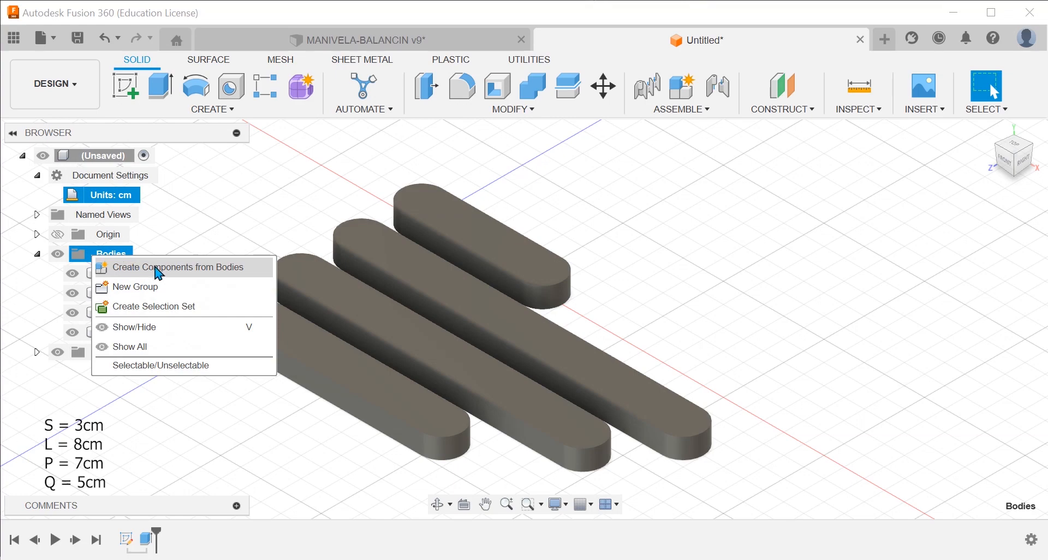
{"action": "left_click", "coordinate": [170, 268]}
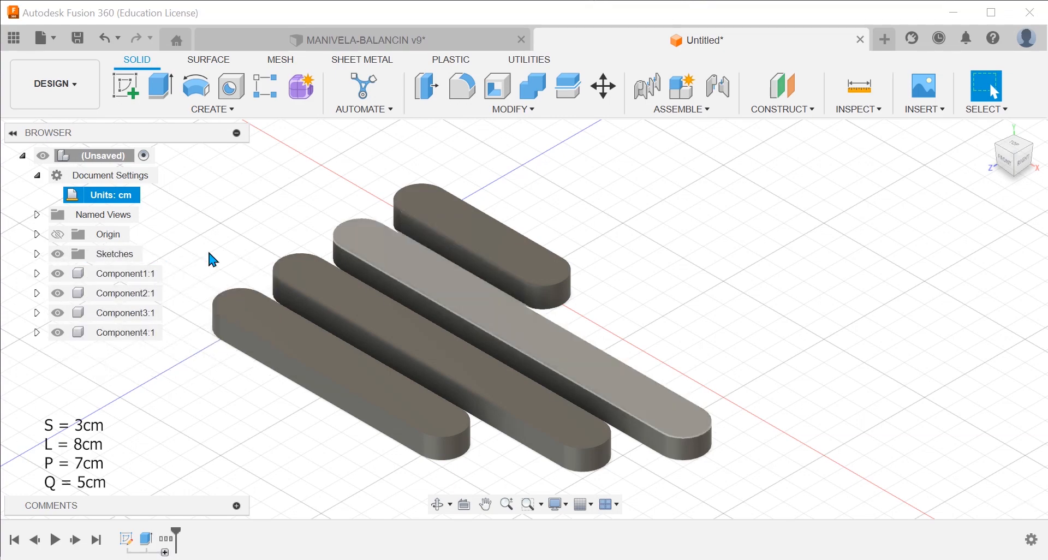
{"action": "left_click", "coordinate": [126, 275]}
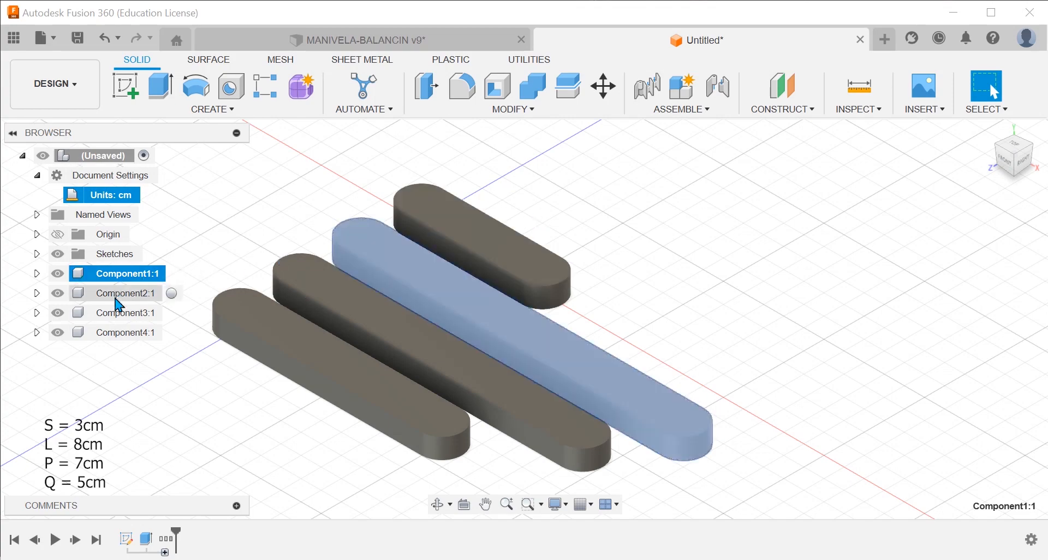
{"action": "left_click", "coordinate": [117, 293]}
{"action": "left_click", "coordinate": [117, 312]}
{"action": "left_click", "coordinate": [119, 333]}
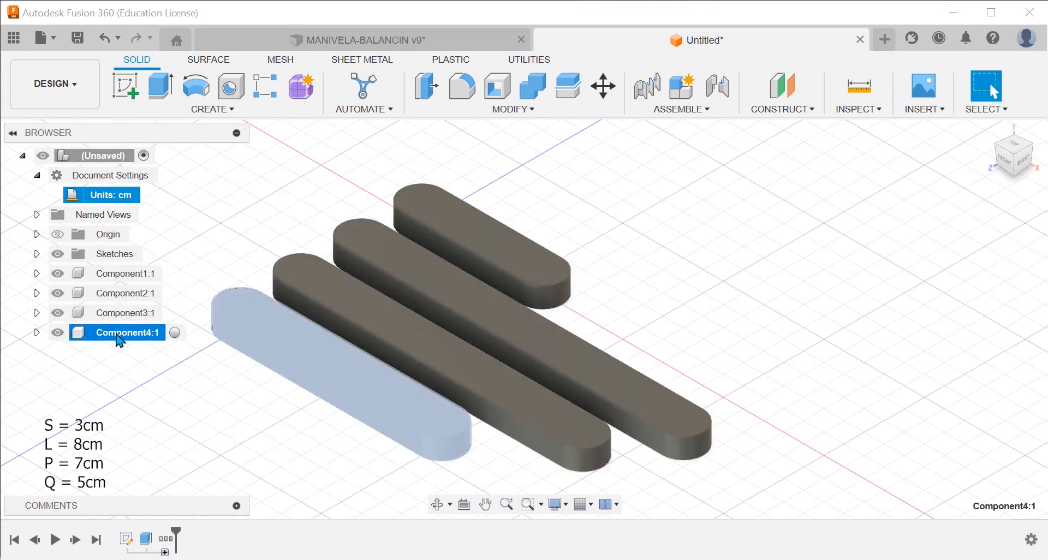
Rename the 8 cm link's component, Component1, as L
{"action": "left_click", "coordinate": [120, 274]}
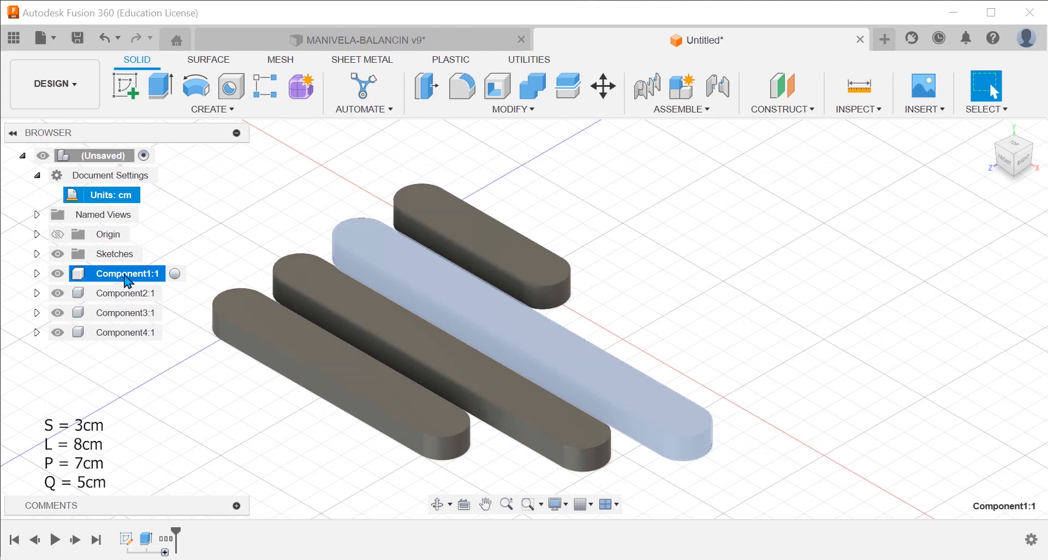
{"action": "double_click", "coordinate": [129, 275]}
{"action": "key", "text": "BackSpace"}
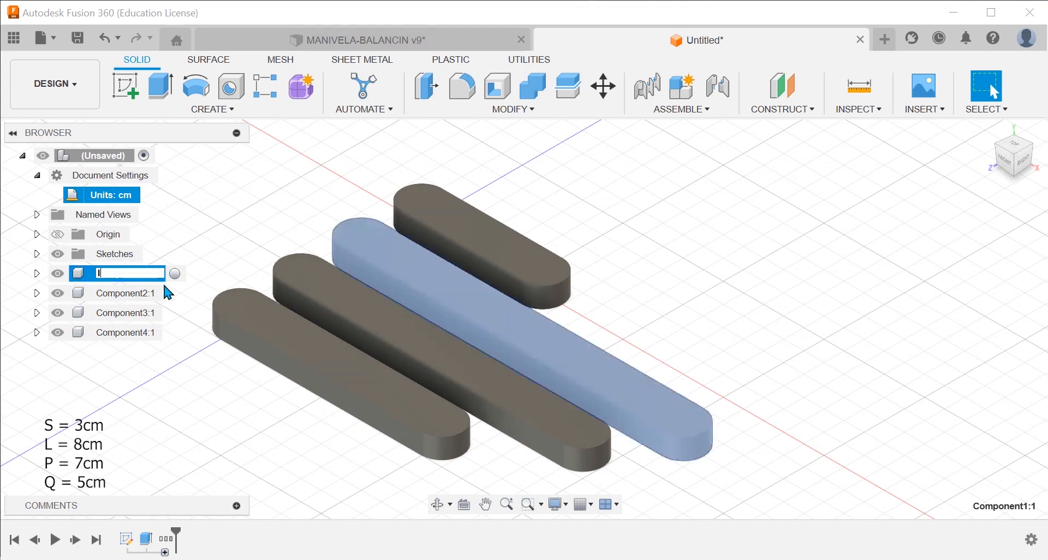
{"action": "type", "text": "L"}
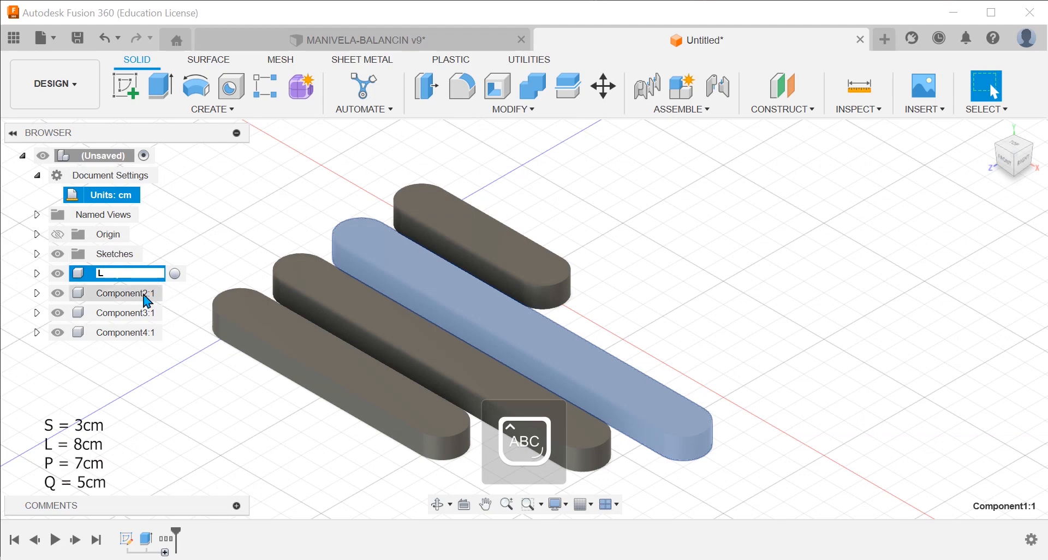
Rename the 7 cm link's component, Component2, as P
{"action": "left_click", "coordinate": [142, 295]}
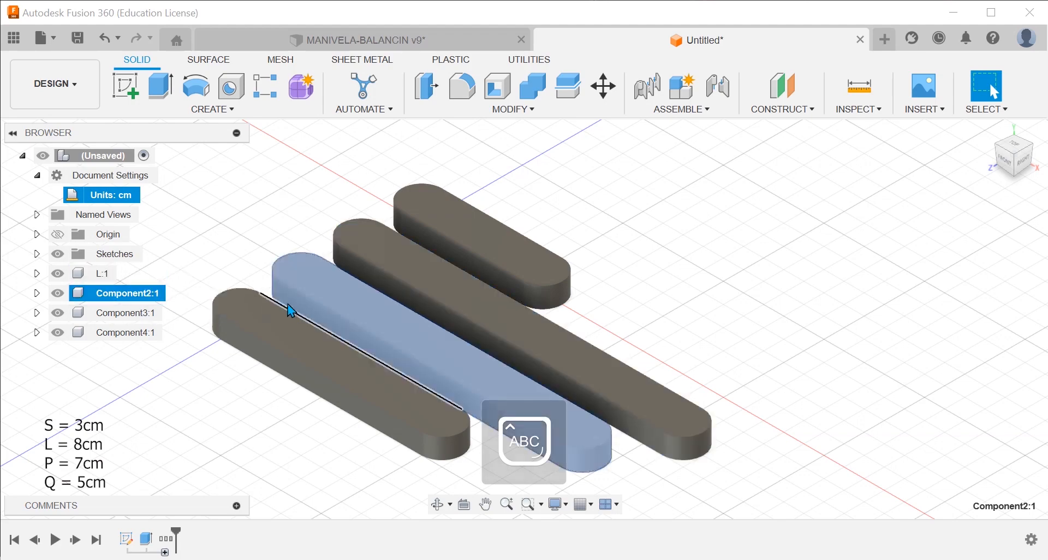
{"action": "double_click", "coordinate": [126, 292]}
{"action": "key", "text": "Caps_Lock"}
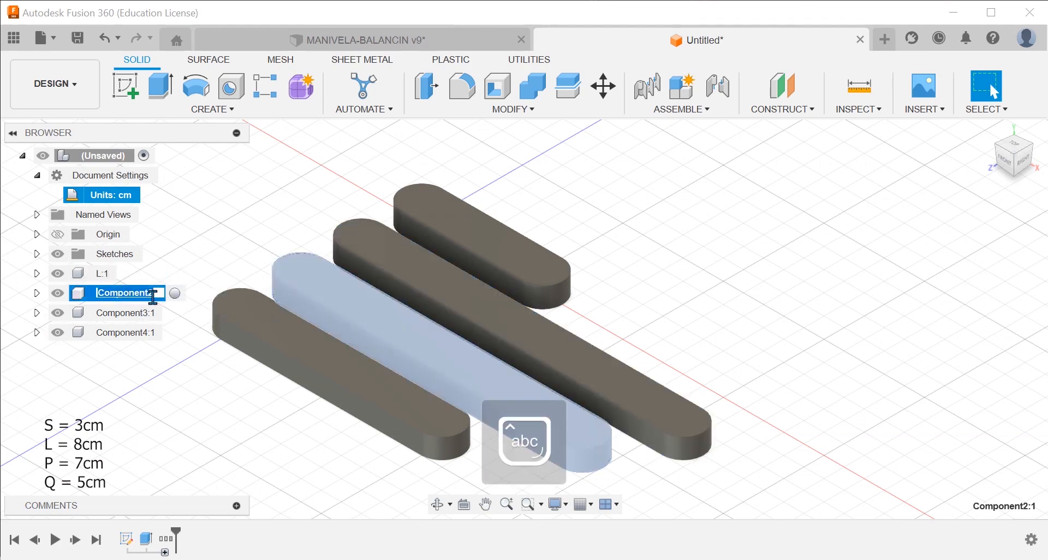
{"action": "type", "text": "P"}
{"action": "key", "text": "Return"}
Rename the 3 cm link's component, Component3, as S
{"action": "left_click", "coordinate": [134, 314]}
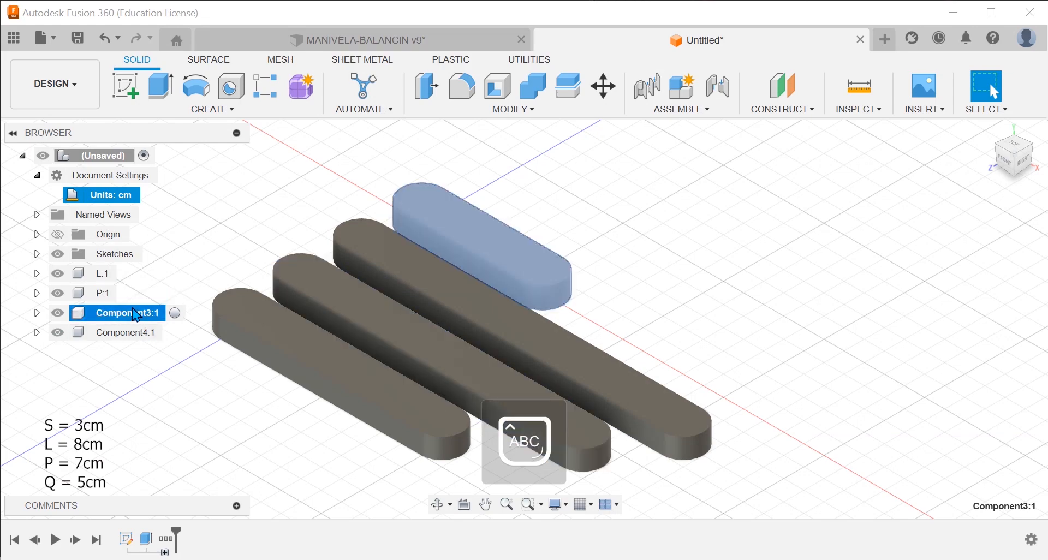
{"action": "double_click", "coordinate": [158, 313]}
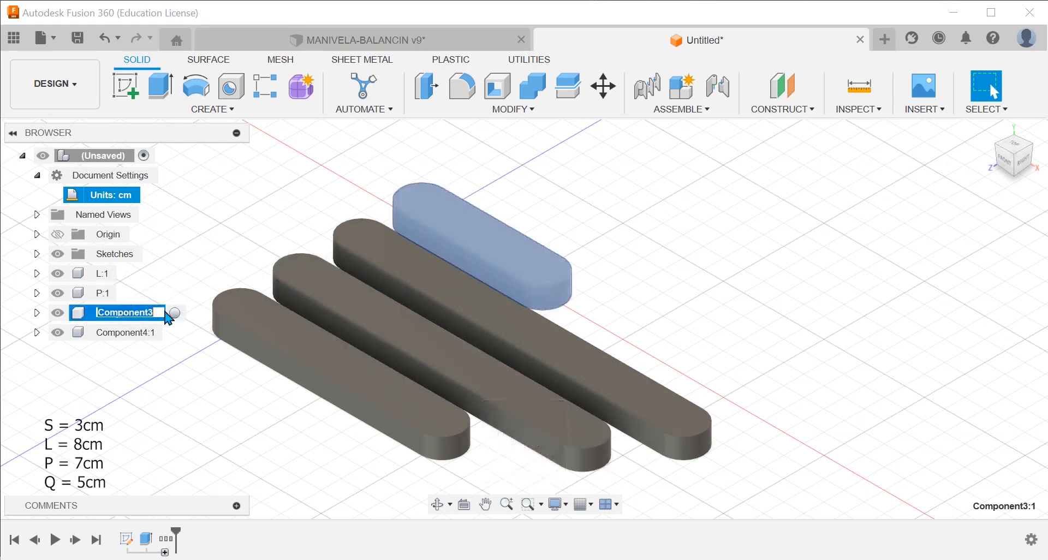
{"action": "type", "text": "S"}
{"action": "key", "text": "Return"}
Rename the 5 cm link's component, Component4, as Q
{"action": "left_click", "coordinate": [121, 333]}
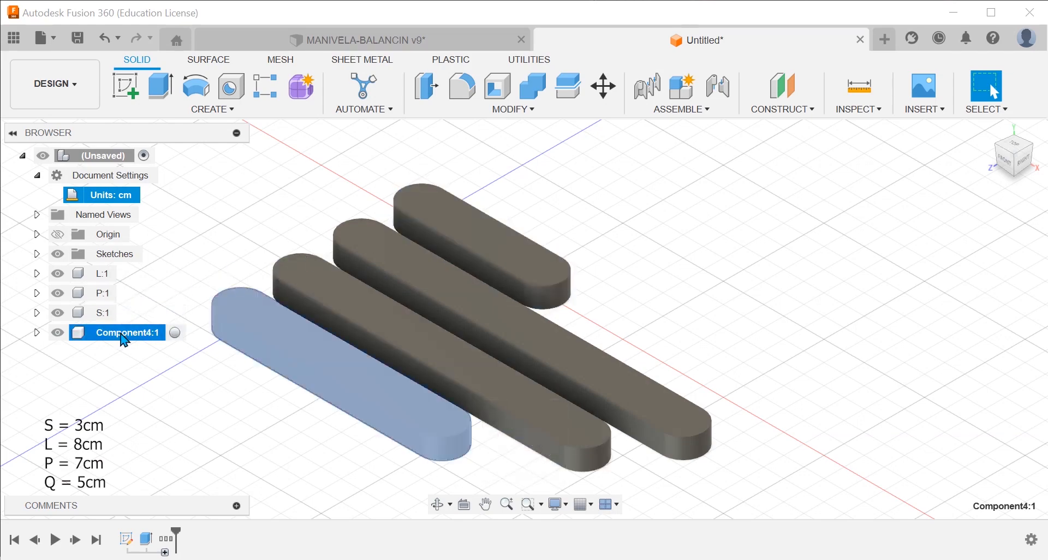
{"action": "double_click", "coordinate": [115, 333]}
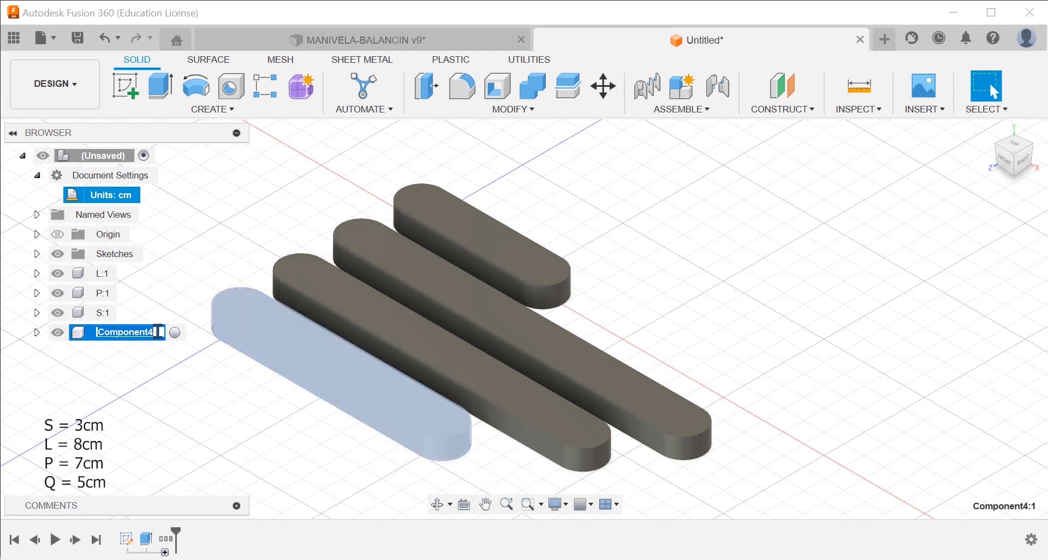
{"action": "type", "text": "2"}
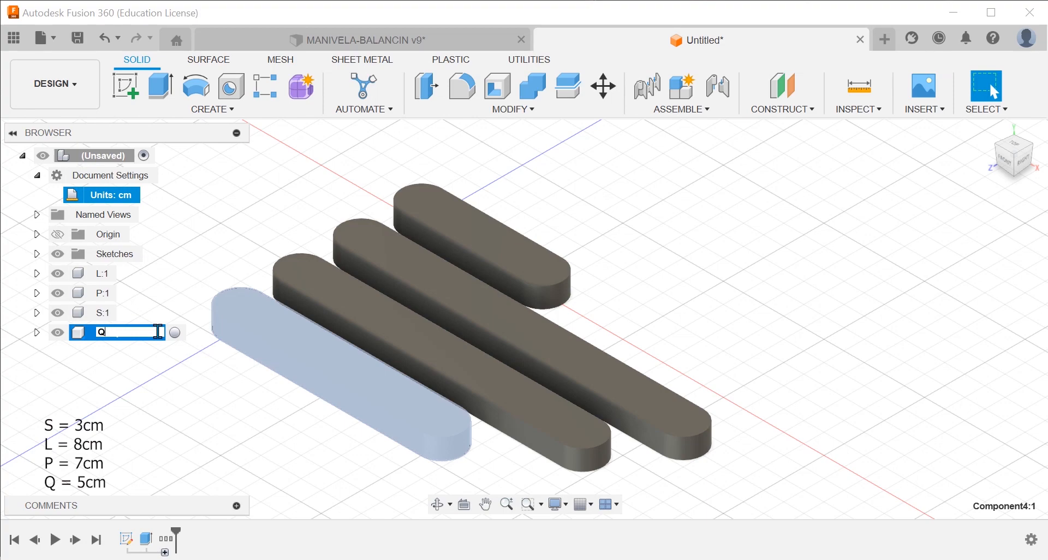
{"action": "key", "text": "Return"}
Highlight the renamed components one after another to check which link each letter represents
{"action": "scroll", "coordinate": [198, 332], "scroll_direction": "down", "scroll_amount": 3}
{"action": "left_click", "coordinate": [212, 341]}
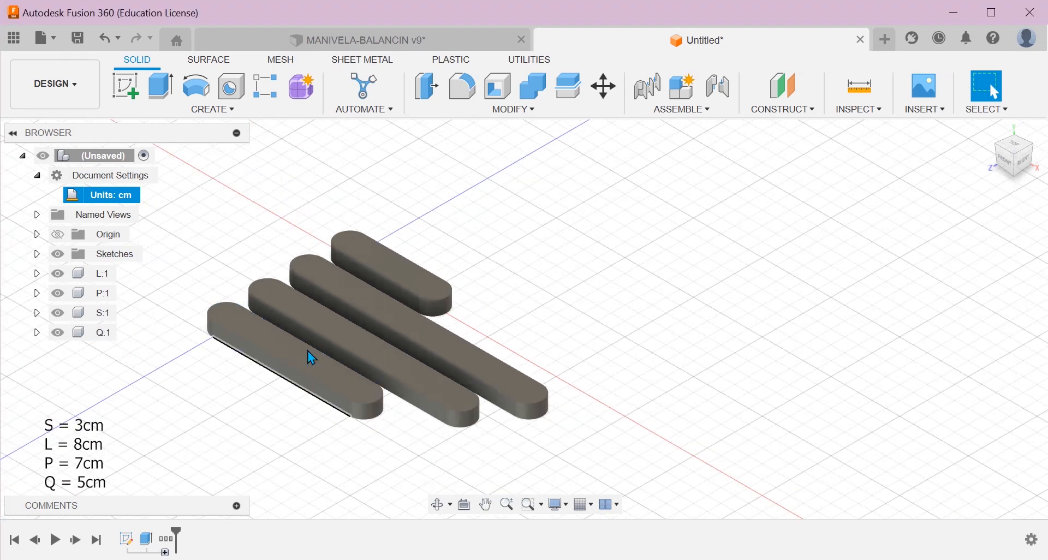
{"action": "scroll", "coordinate": [312, 355], "scroll_direction": "up", "scroll_amount": 3}
{"action": "scroll", "coordinate": [363, 304], "scroll_direction": "down", "scroll_amount": 2}
{"action": "middle_click_drag", "start_coordinate": [715, 290], "coordinate": [801, 281]}
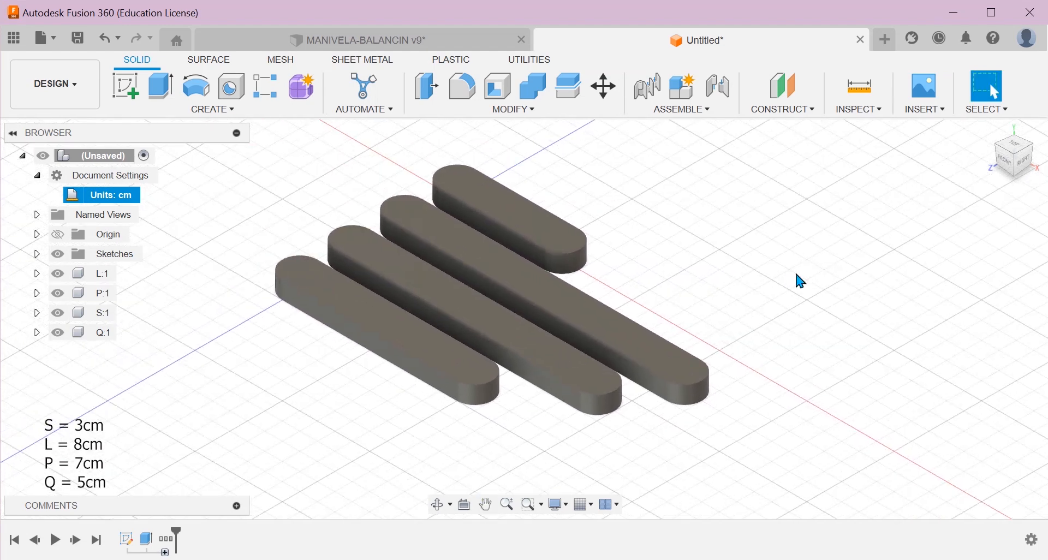
{"action": "scroll", "coordinate": [287, 248], "scroll_direction": "up", "scroll_amount": 2}
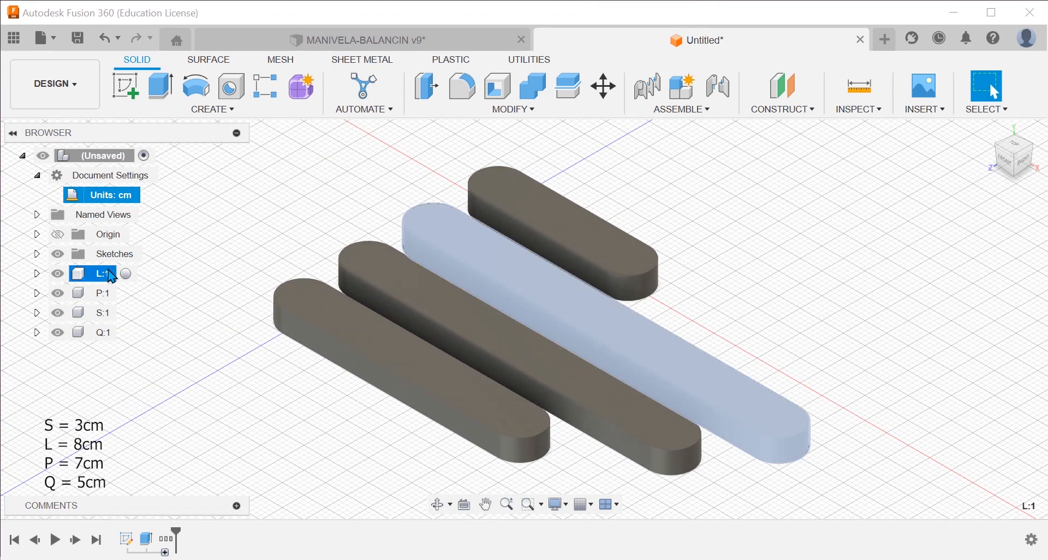
{"action": "left_click", "coordinate": [96, 313]}
{"action": "left_click", "coordinate": [95, 333]}
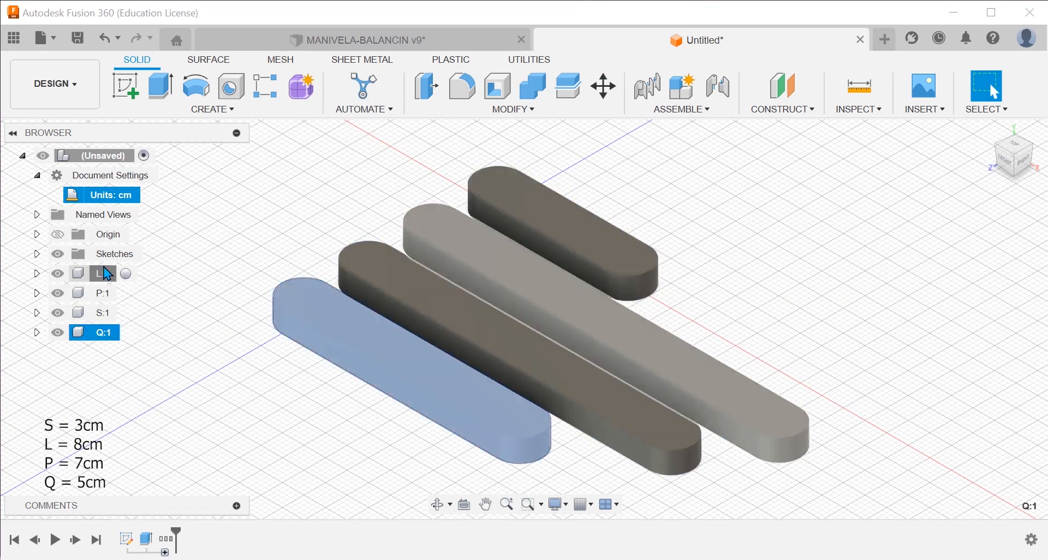
{"action": "left_click", "coordinate": [103, 274]}
{"action": "left_click", "coordinate": [104, 333]}
{"action": "left_click", "coordinate": [240, 328]}
Examine the top faces and rounded ends of the links up close, especially those of link Q
{"action": "scroll", "coordinate": [177, 340], "scroll_direction": "down", "scroll_amount": 2}
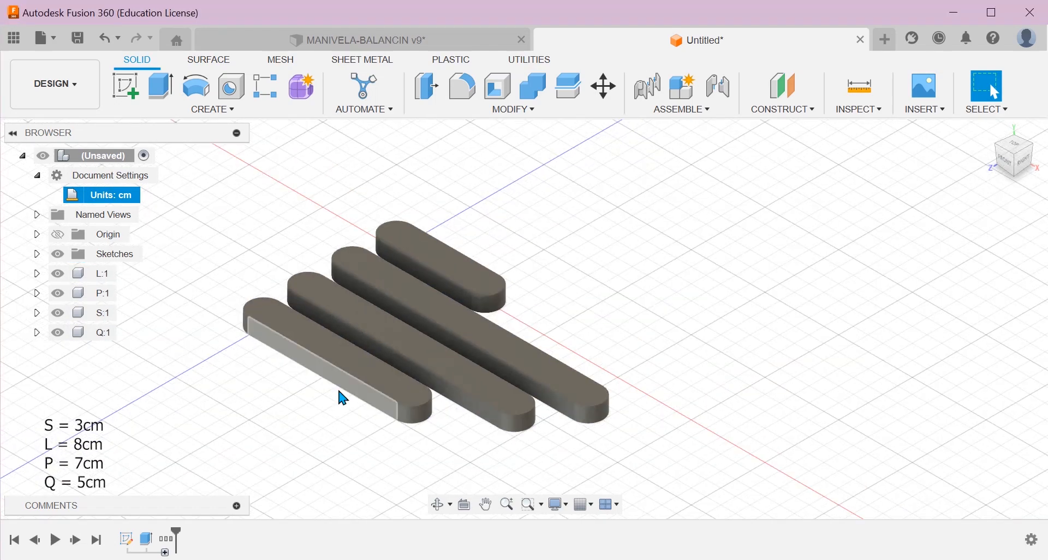
{"action": "scroll", "coordinate": [308, 382], "scroll_direction": "up", "scroll_amount": 2}
{"action": "scroll", "coordinate": [307, 376], "scroll_direction": "up", "scroll_amount": 1}
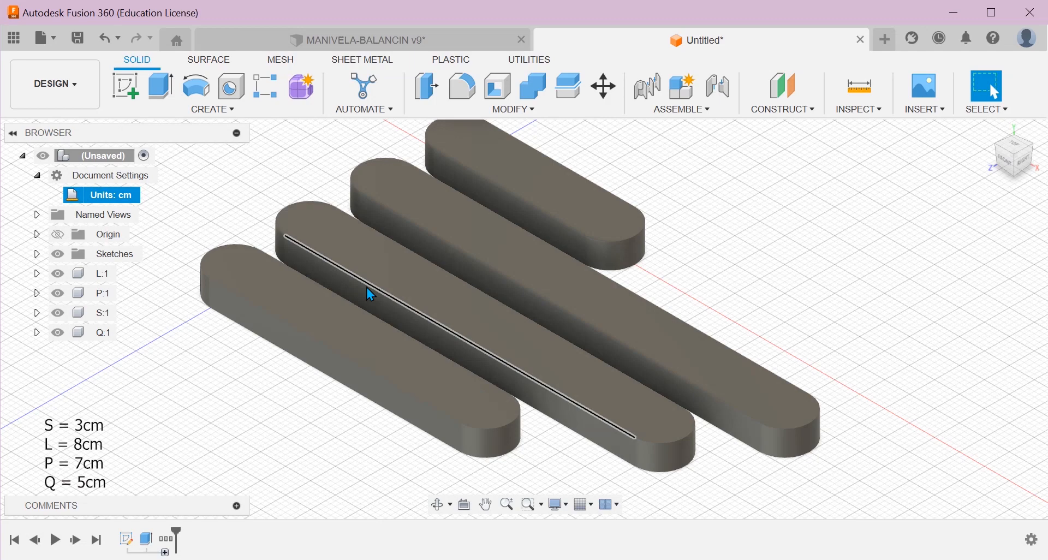
{"action": "scroll", "coordinate": [215, 336], "scroll_direction": "down", "scroll_amount": 2}
{"action": "scroll", "coordinate": [232, 358], "scroll_direction": "up", "scroll_amount": 2}
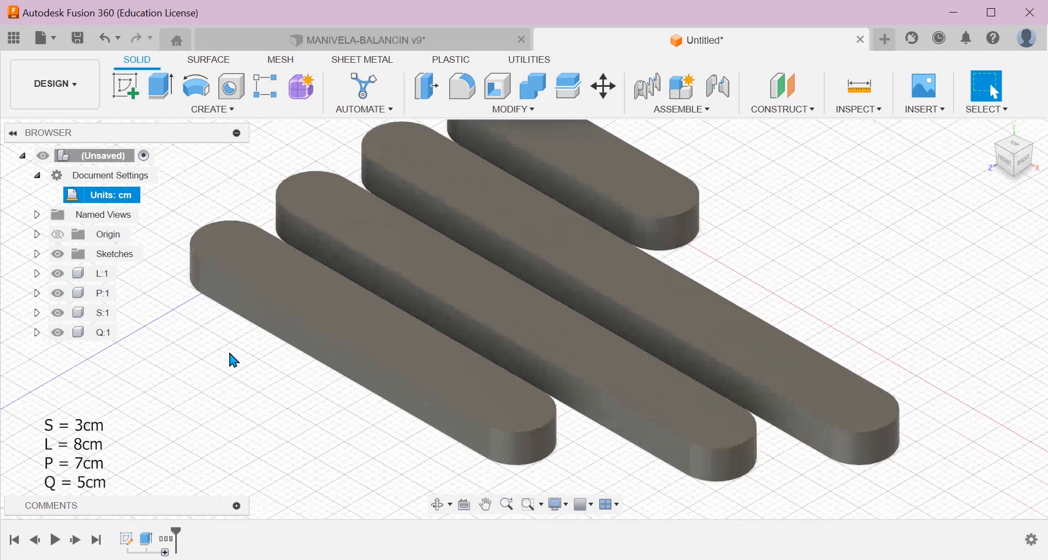
{"action": "scroll", "coordinate": [282, 315], "scroll_direction": "down", "scroll_amount": 1}
{"action": "middle_click_drag", "start_coordinate": [280, 344], "coordinate": [272, 369]}
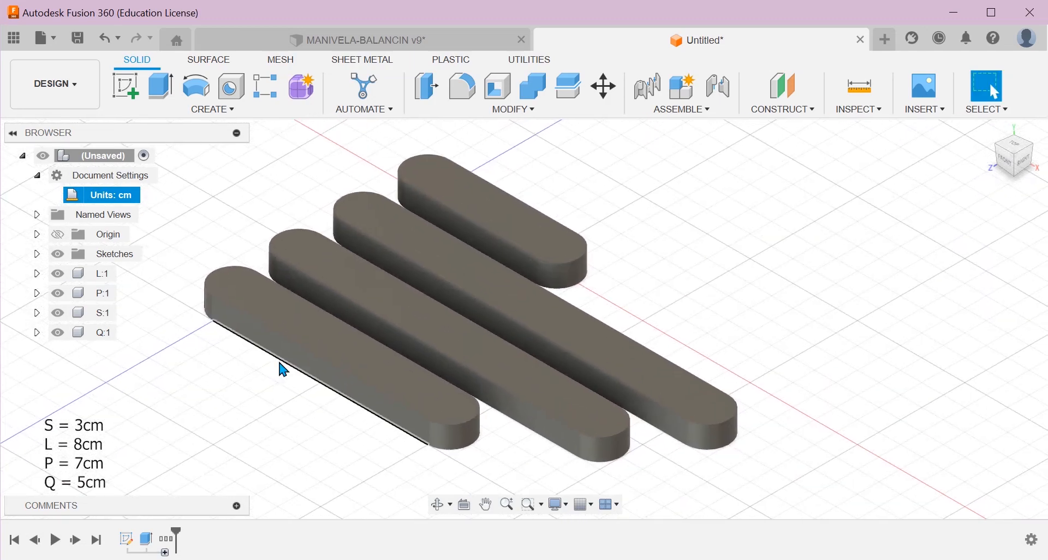
{"action": "scroll", "coordinate": [243, 289], "scroll_direction": "up", "scroll_amount": 6}
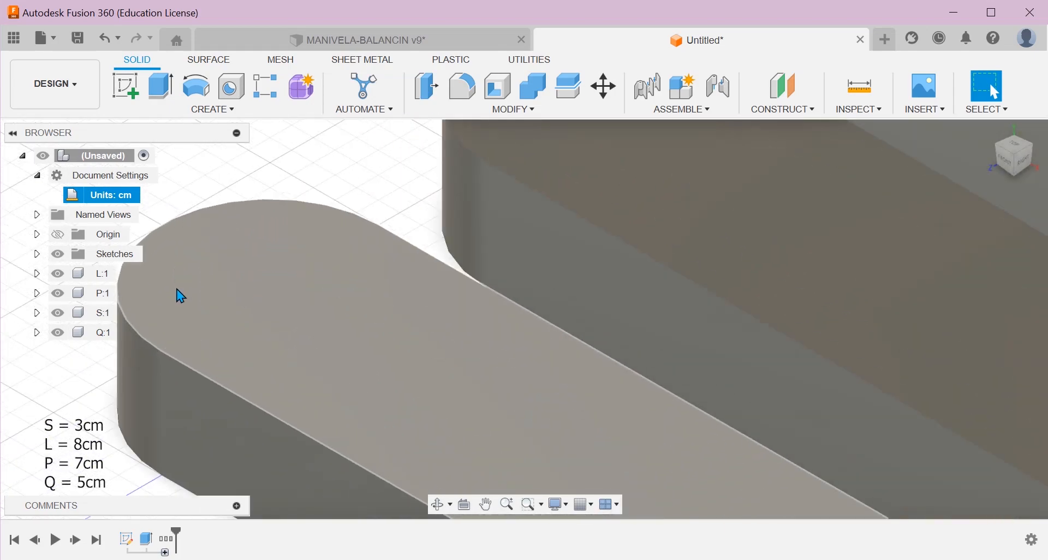
{"action": "left_click", "coordinate": [180, 296]}
{"action": "left_click", "coordinate": [326, 148]}
{"action": "scroll", "coordinate": [130, 359], "scroll_direction": "down", "scroll_amount": 4}
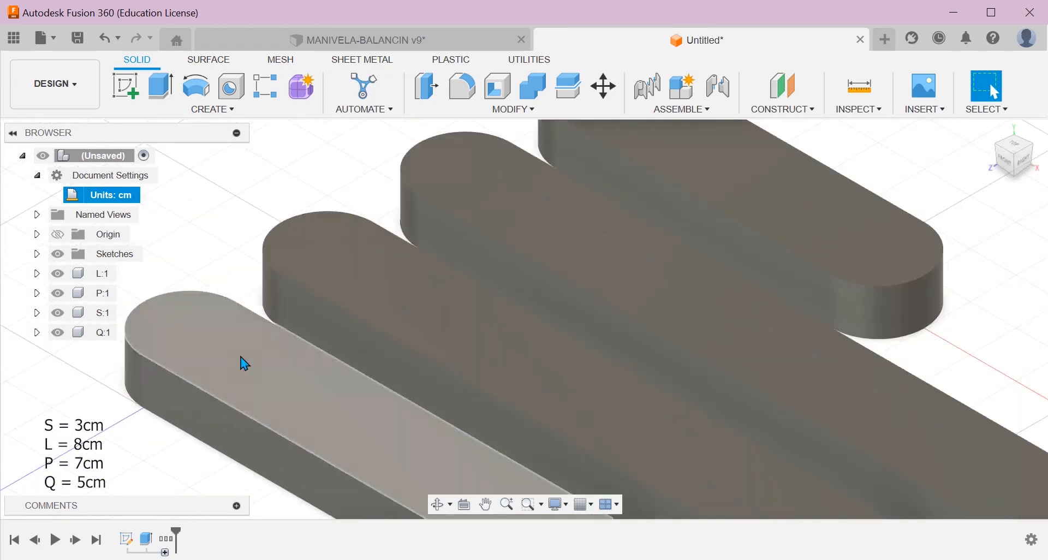
{"action": "left_click", "coordinate": [326, 252]}
{"action": "scroll", "coordinate": [233, 267], "scroll_direction": "down", "scroll_amount": 3}
{"action": "left_click", "coordinate": [234, 267]}
{"action": "scroll", "coordinate": [185, 318], "scroll_direction": "up", "scroll_amount": 6}
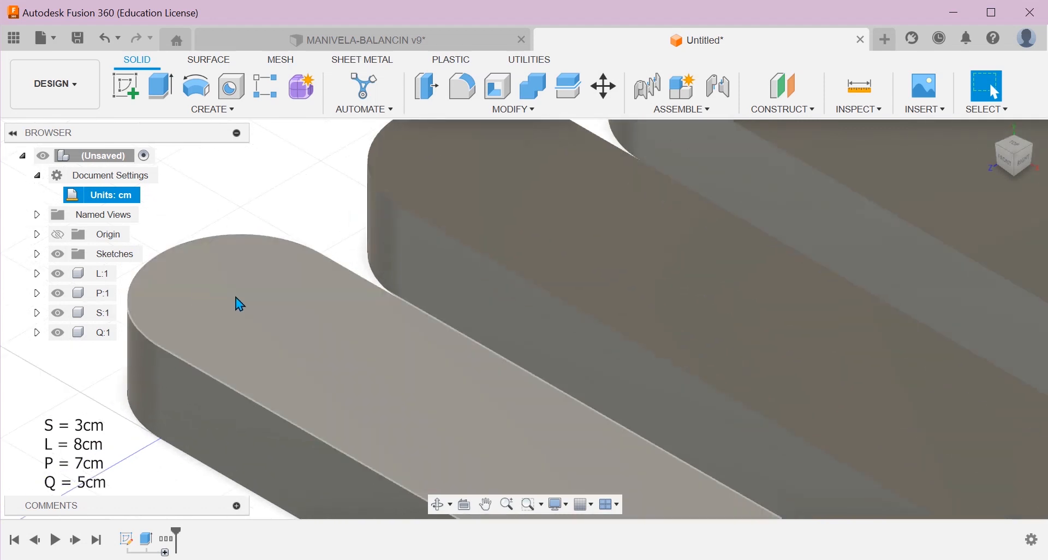
{"action": "scroll", "coordinate": [240, 304], "scroll_direction": "up", "scroll_amount": 1}
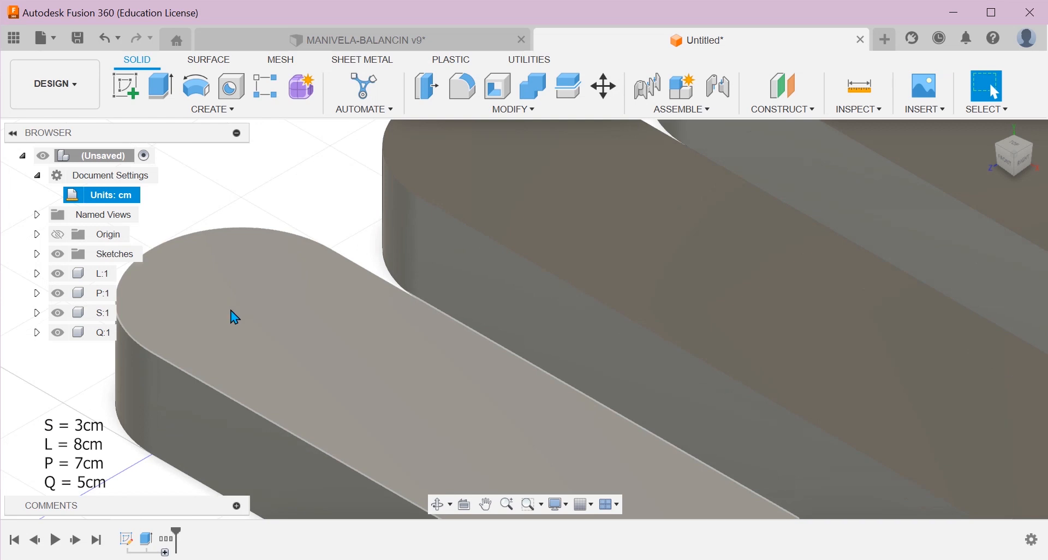
{"action": "scroll", "coordinate": [219, 297], "scroll_direction": "down", "scroll_amount": 1}
{"action": "middle_click_drag", "start_coordinate": [249, 225], "coordinate": [304, 229]}
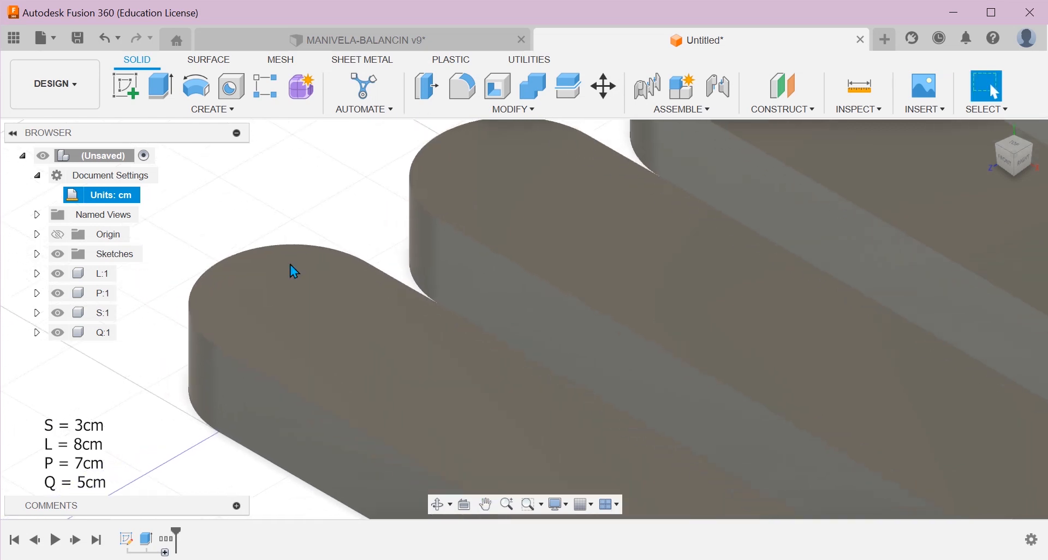
{"action": "scroll", "coordinate": [246, 348], "scroll_direction": "up", "scroll_amount": 3}
{"action": "scroll", "coordinate": [246, 348], "scroll_direction": "down", "scroll_amount": 6}
{"action": "scroll", "coordinate": [239, 346], "scroll_direction": "up", "scroll_amount": 3}
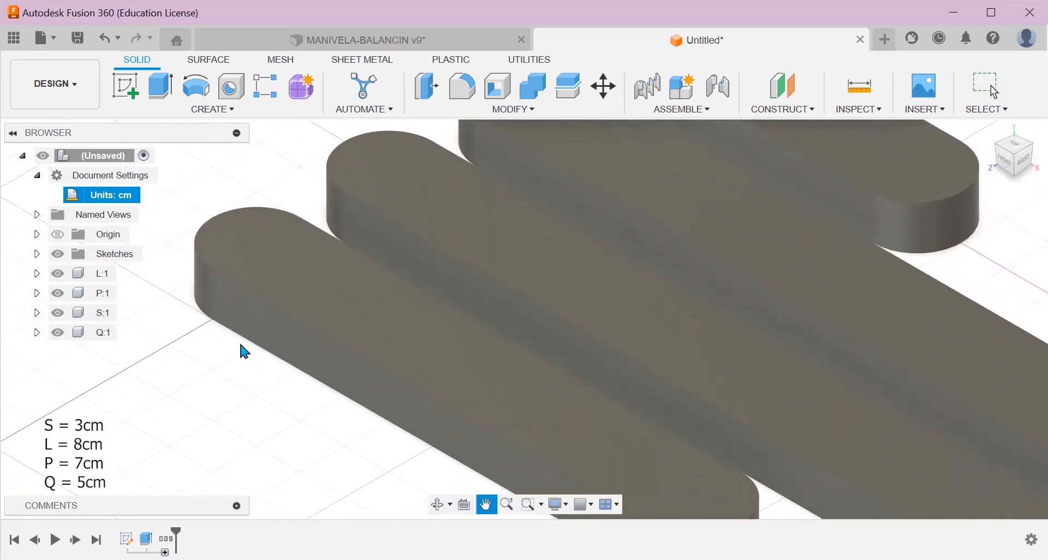
{"action": "scroll", "coordinate": [236, 340], "scroll_direction": "down", "scroll_amount": 3}
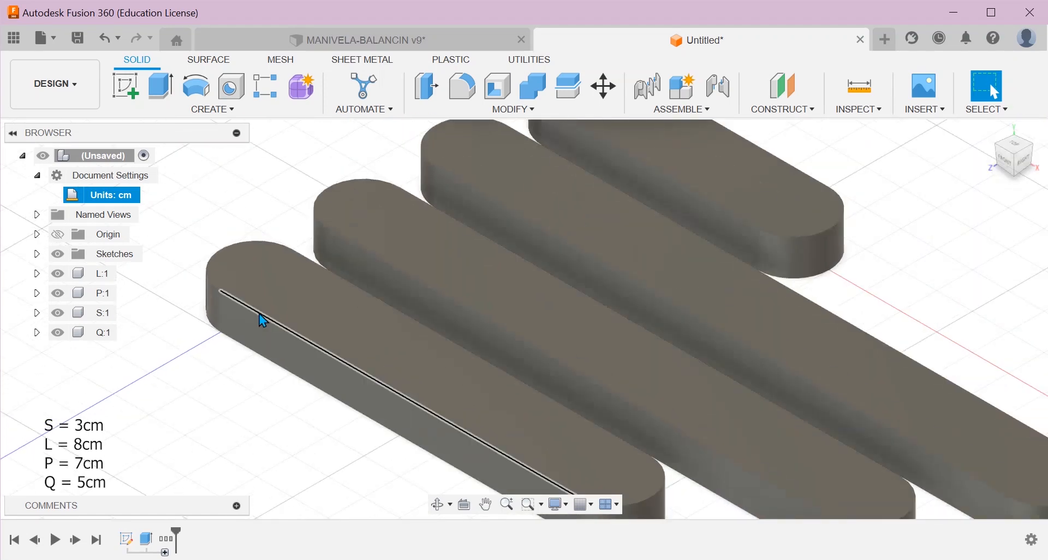
{"action": "scroll", "coordinate": [164, 361], "scroll_direction": "down", "scroll_amount": 4}
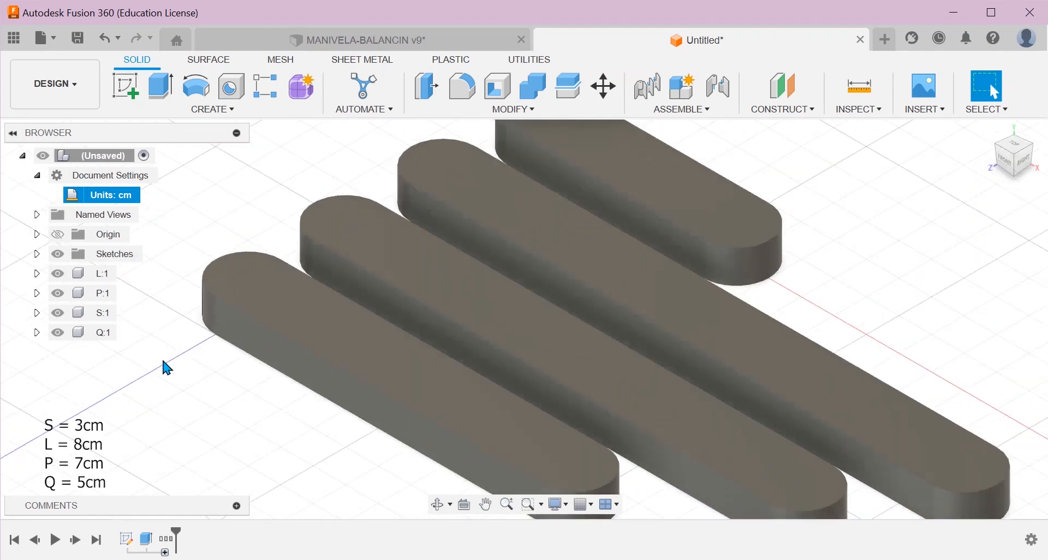
Expand the list of sketches and make the link profile sketch, Sketch1, visible again
{"action": "left_click", "coordinate": [36, 254]}
{"action": "left_click", "coordinate": [70, 274]}
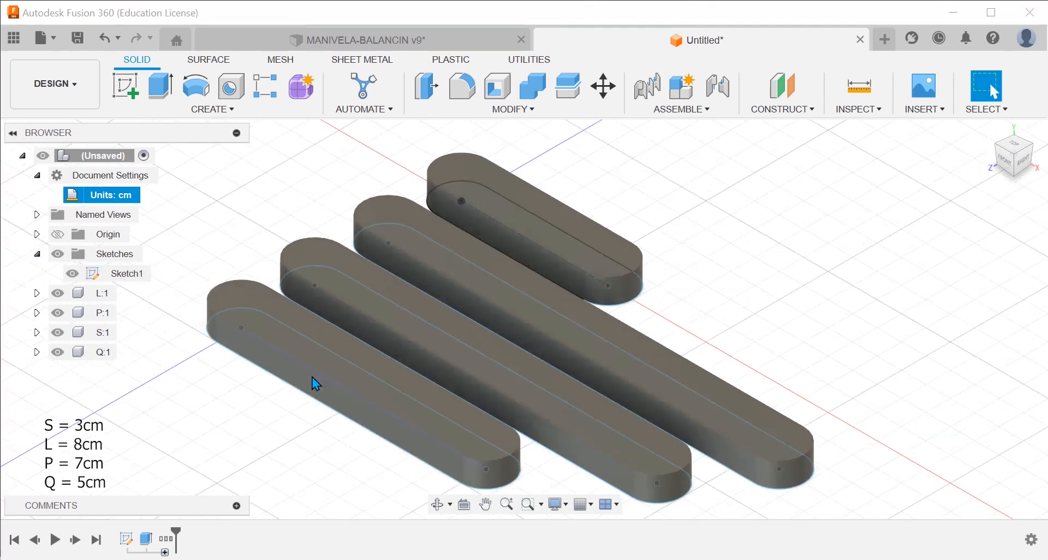
{"action": "scroll", "coordinate": [260, 346], "scroll_direction": "up", "scroll_amount": 6}
{"action": "scroll", "coordinate": [234, 311], "scroll_direction": "down", "scroll_amount": 5}
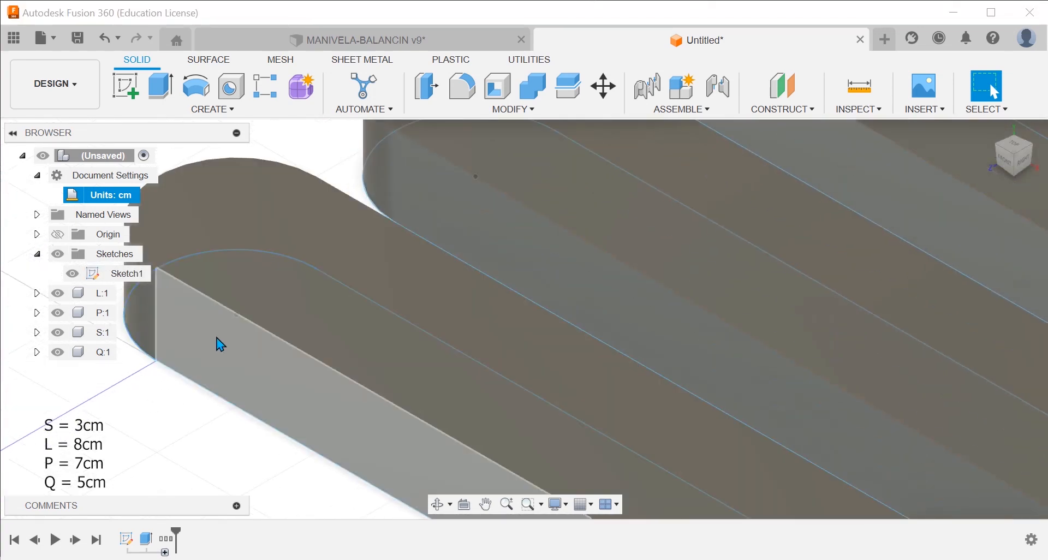
Examine the sketch's slot outlines and end centre points on links Q and S up close
{"action": "left_click", "coordinate": [218, 344]}
{"action": "right_click", "coordinate": [218, 344]}
{"action": "scroll", "coordinate": [346, 368], "scroll_direction": "down", "scroll_amount": 5}
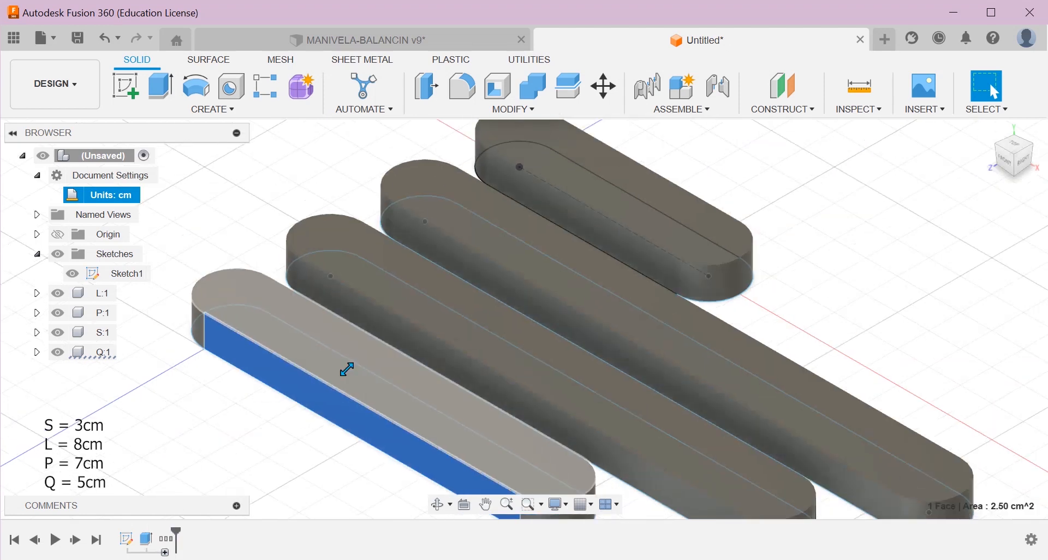
{"action": "left_click", "coordinate": [283, 275]}
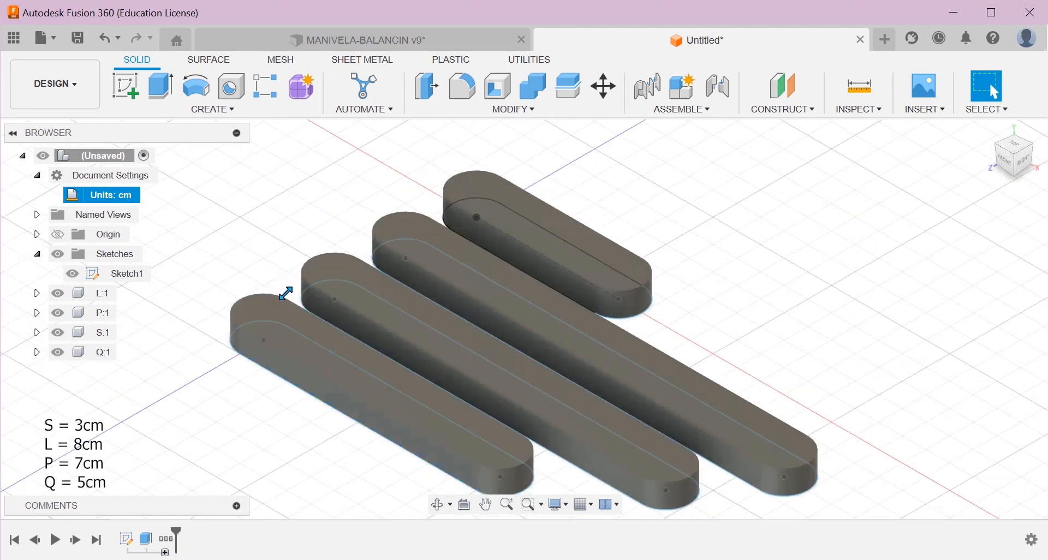
{"action": "scroll", "coordinate": [267, 363], "scroll_direction": "up", "scroll_amount": 3}
{"action": "scroll", "coordinate": [268, 332], "scroll_direction": "up", "scroll_amount": 3}
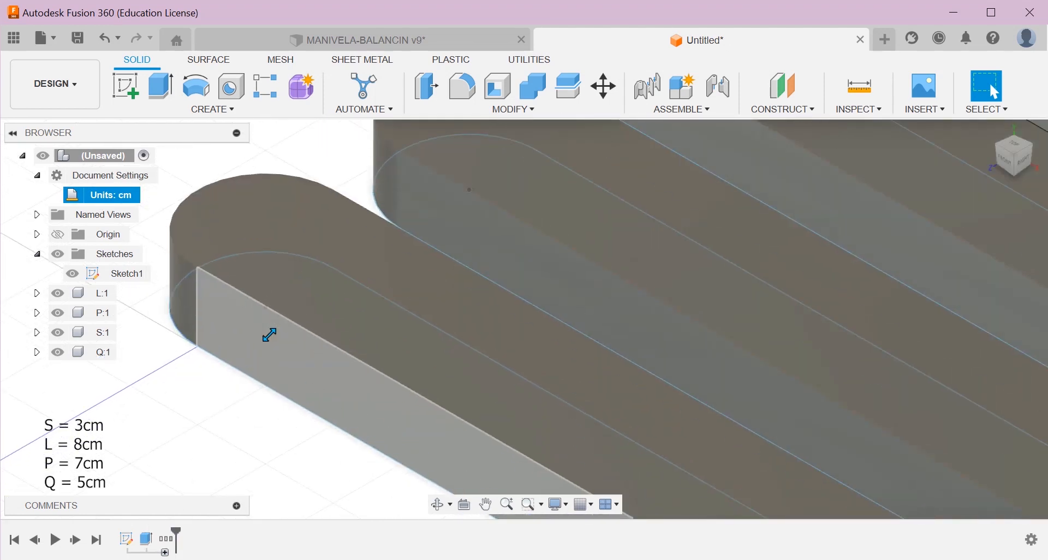
{"action": "scroll", "coordinate": [266, 327], "scroll_direction": "down", "scroll_amount": 6}
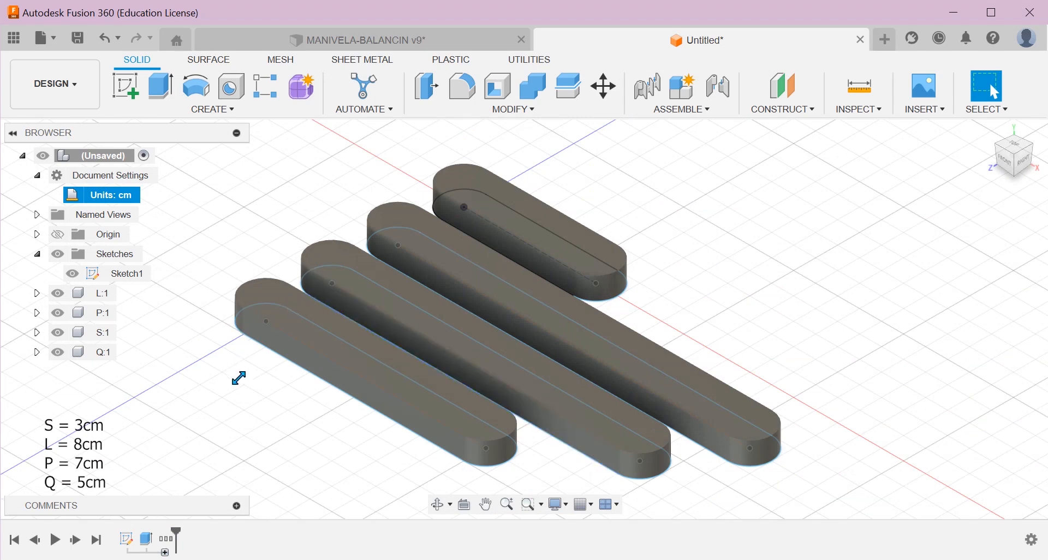
{"action": "scroll", "coordinate": [480, 234], "scroll_direction": "up", "scroll_amount": 3}
{"action": "scroll", "coordinate": [437, 190], "scroll_direction": "up", "scroll_amount": 2}
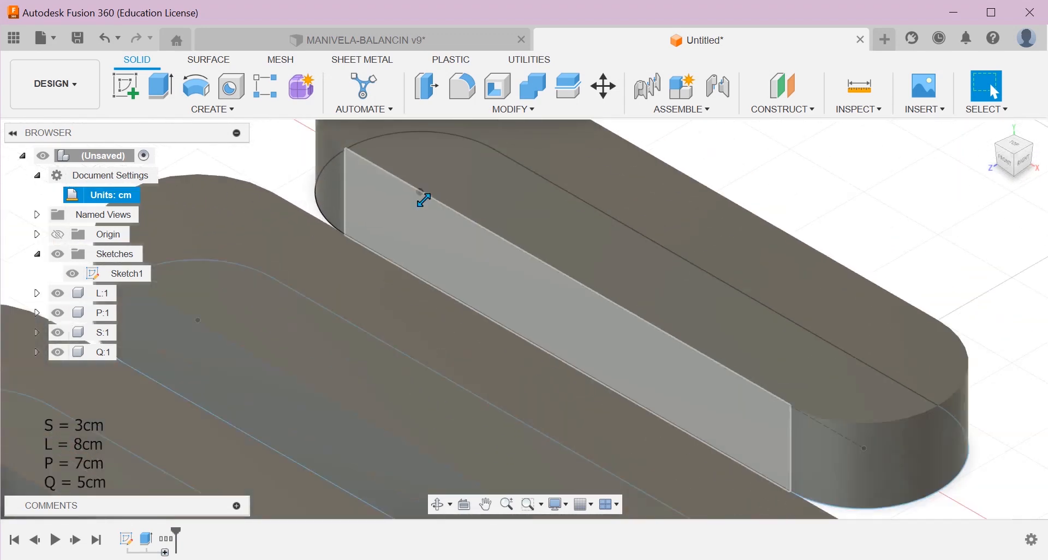
{"action": "scroll", "coordinate": [424, 188], "scroll_direction": "down", "scroll_amount": 5}
{"action": "scroll", "coordinate": [201, 344], "scroll_direction": "up", "scroll_amount": 2}
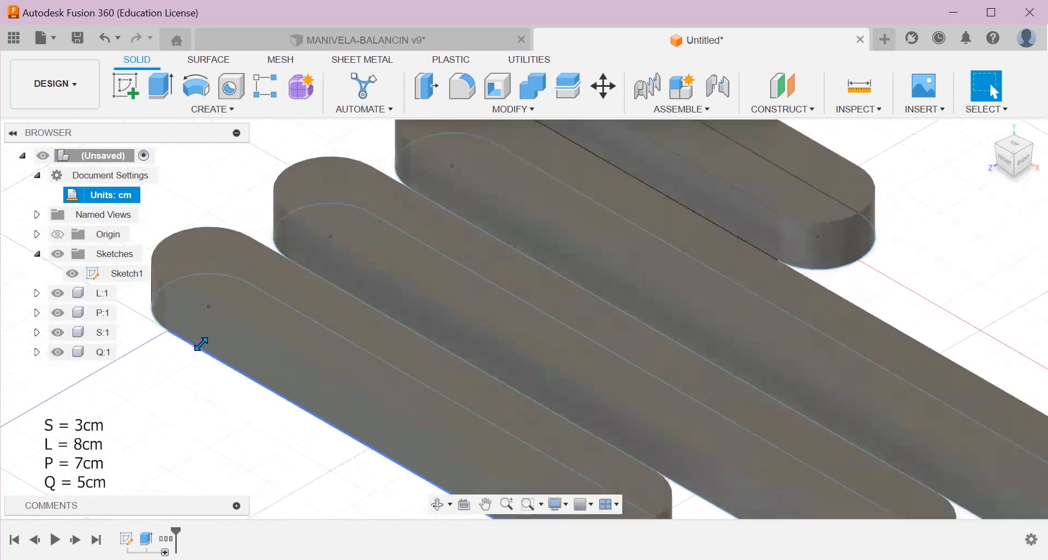
{"action": "scroll", "coordinate": [197, 319], "scroll_direction": "down", "scroll_amount": 4}
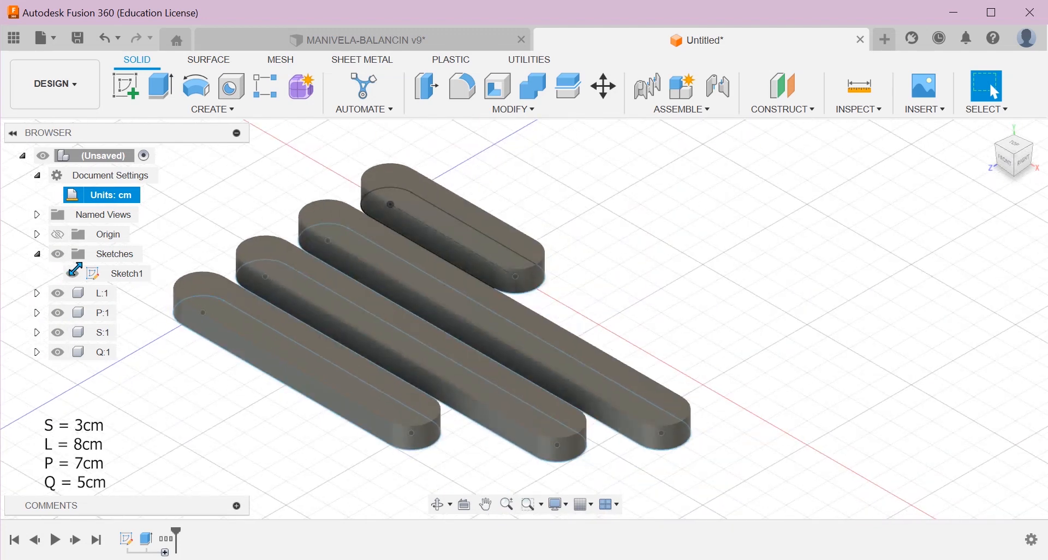
Collapse the list of sketches in the browser tree
{"action": "left_click", "coordinate": [36, 254]}
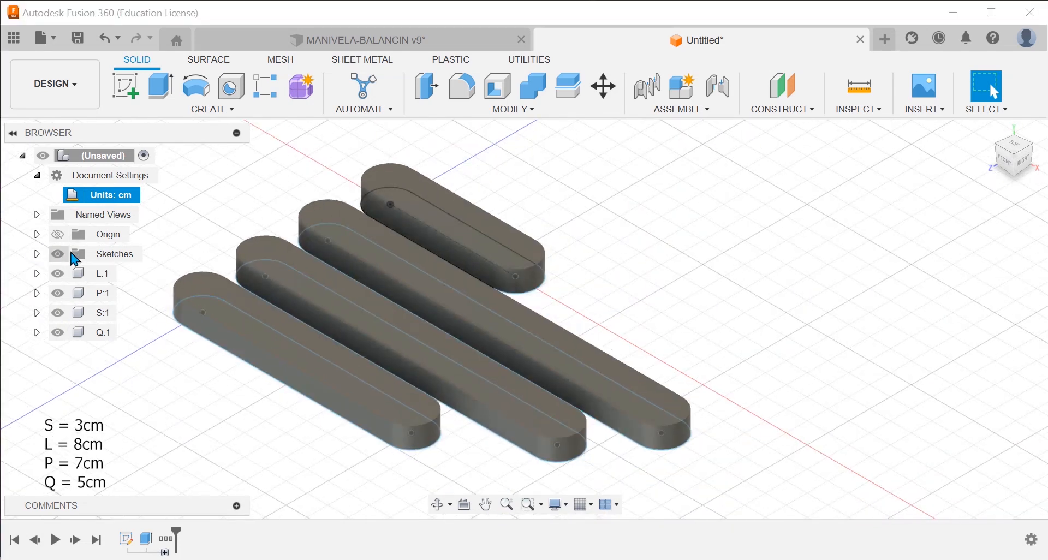
{"action": "left_click", "coordinate": [36, 274]}
{"action": "left_click", "coordinate": [37, 273]}
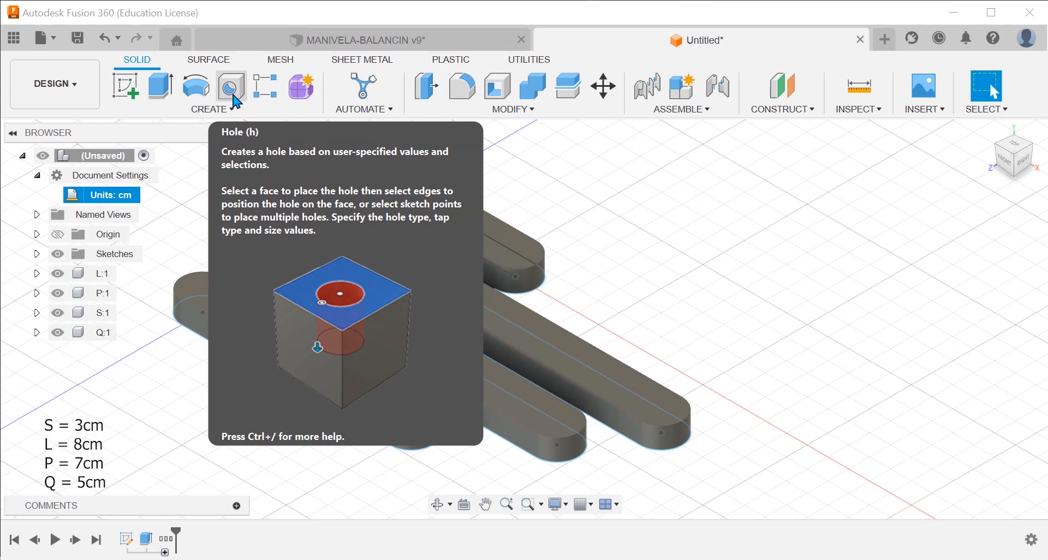
Start a Hole feature placed from multiple sketch points and select the eight end centre points of the four links
{"action": "left_click", "coordinate": [232, 88]}
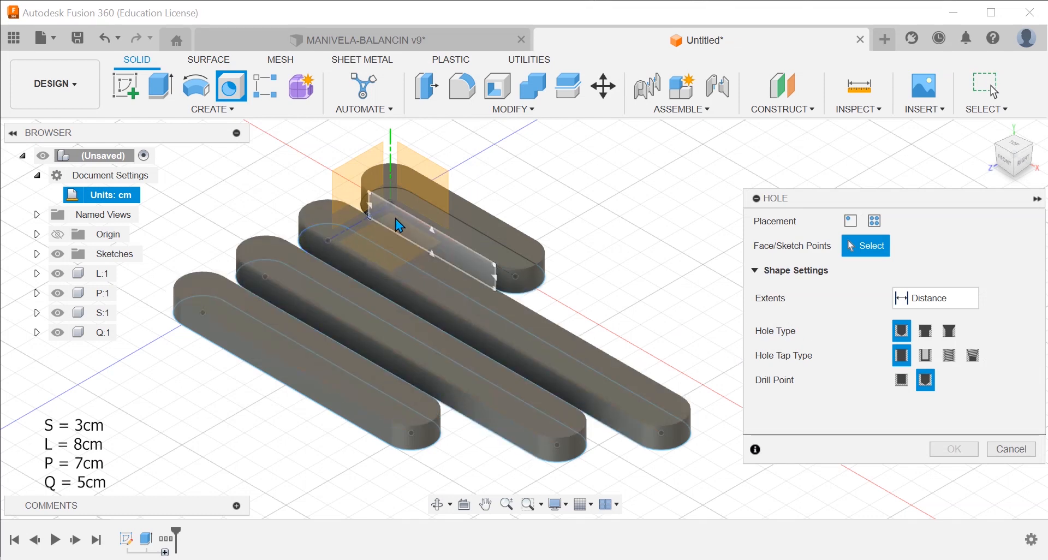
{"action": "left_click", "coordinate": [311, 271]}
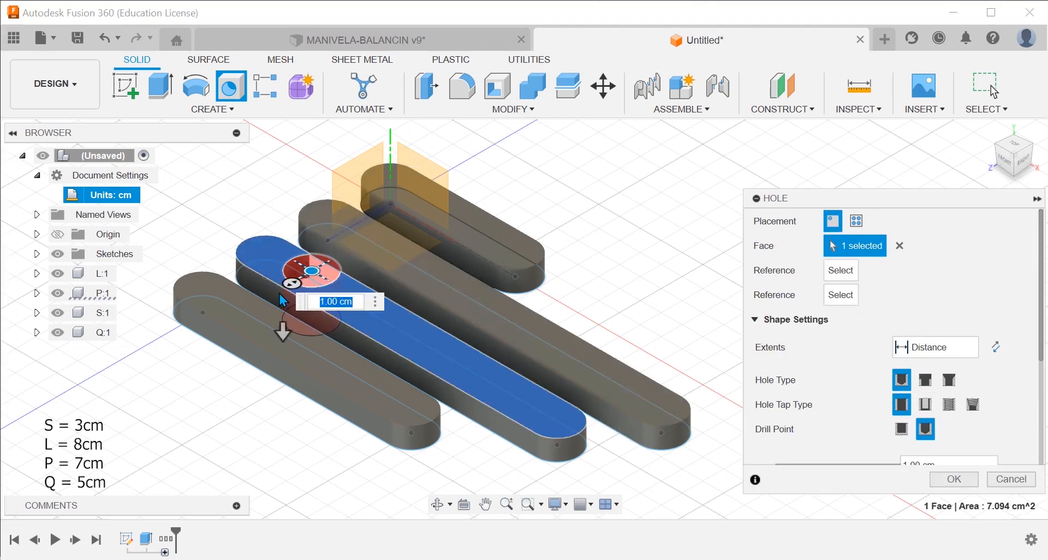
{"action": "scroll", "coordinate": [280, 293], "scroll_direction": "up", "scroll_amount": 2}
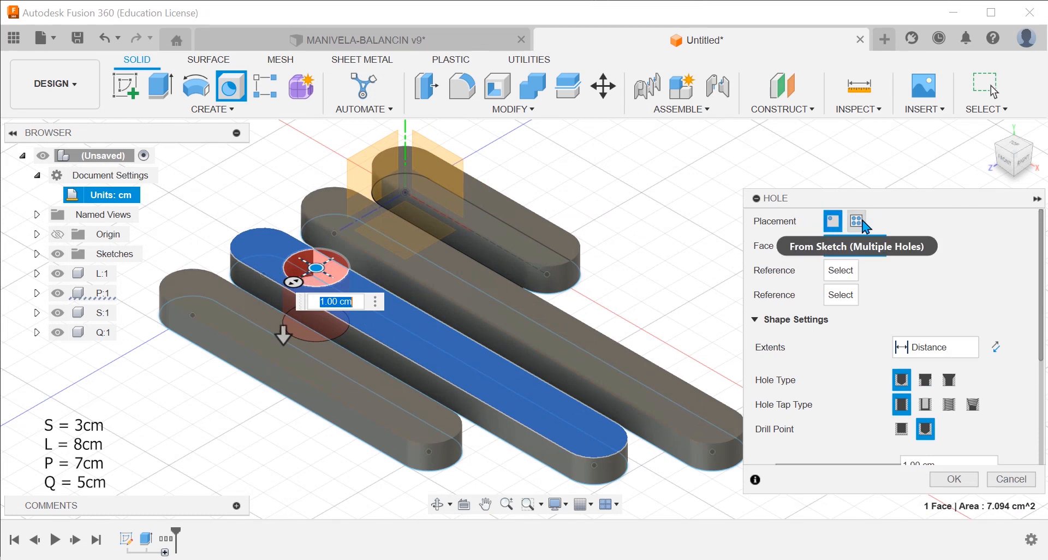
{"action": "left_click", "coordinate": [864, 224]}
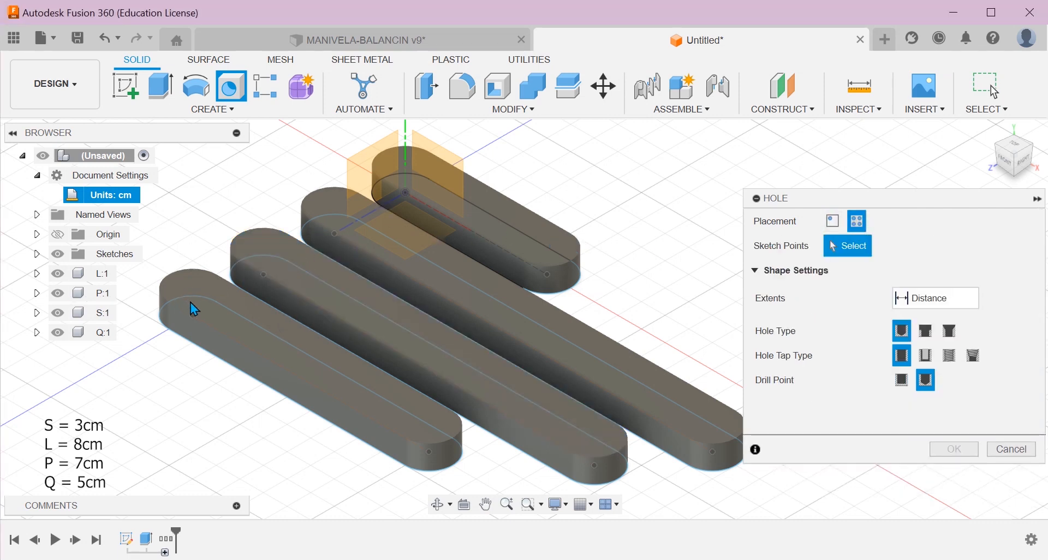
{"action": "left_click", "coordinate": [192, 316]}
{"action": "left_click", "coordinate": [264, 273]}
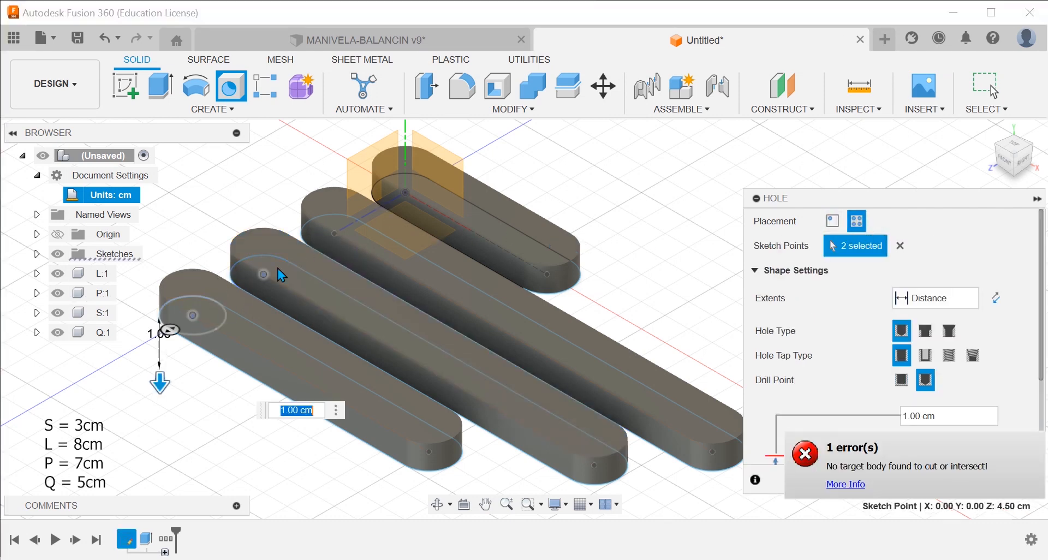
{"action": "left_click", "coordinate": [335, 234]}
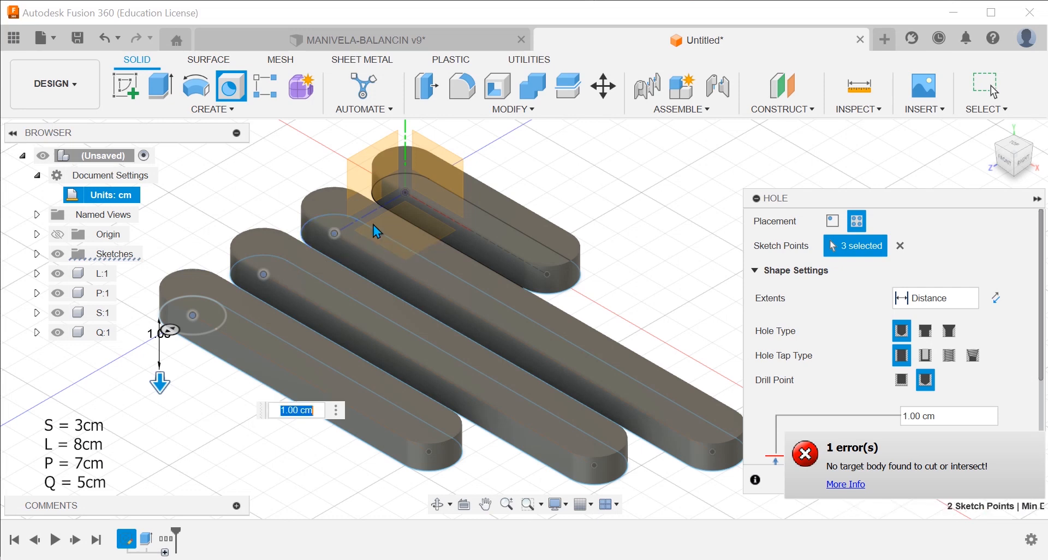
{"action": "left_click", "coordinate": [405, 192]}
{"action": "left_click", "coordinate": [547, 274]}
{"action": "left_click", "coordinate": [595, 465]}
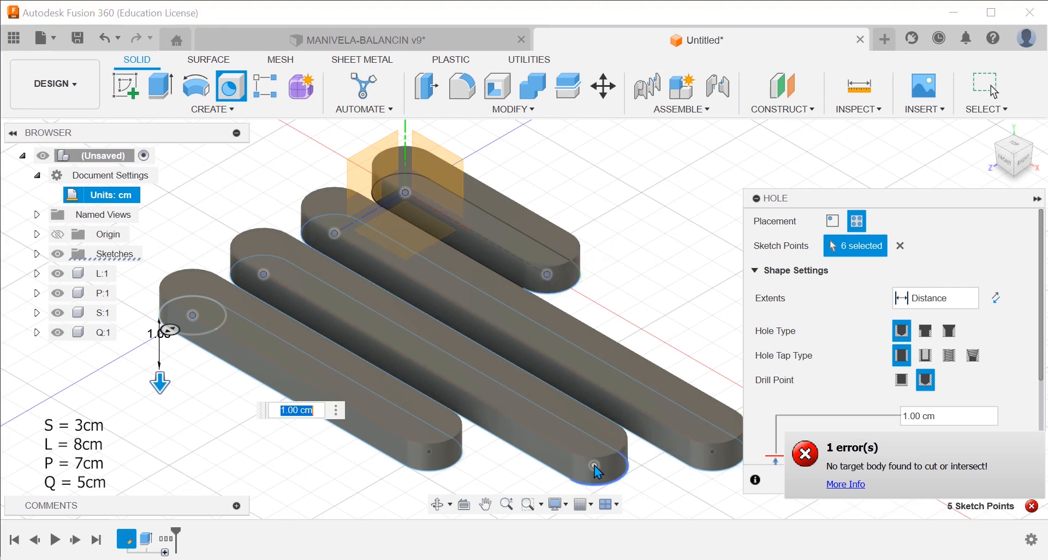
{"action": "left_click", "coordinate": [429, 452]}
{"action": "left_click", "coordinate": [712, 452]}
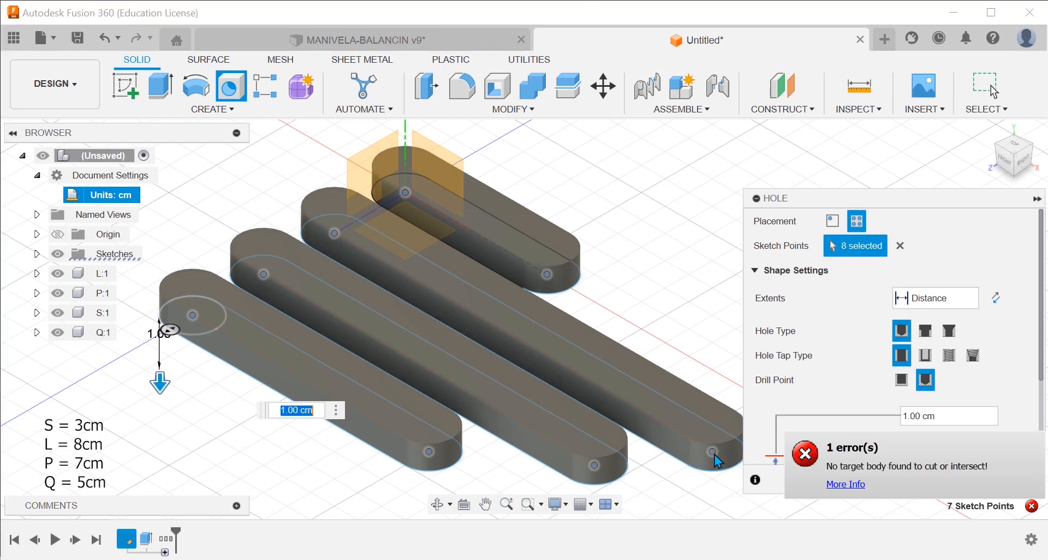
Flip the direction of the eight holes so they cut upward through the links
{"action": "scroll", "coordinate": [685, 371], "scroll_direction": "down", "scroll_amount": 3}
{"action": "scroll", "coordinate": [695, 408], "scroll_direction": "up", "scroll_amount": 3}
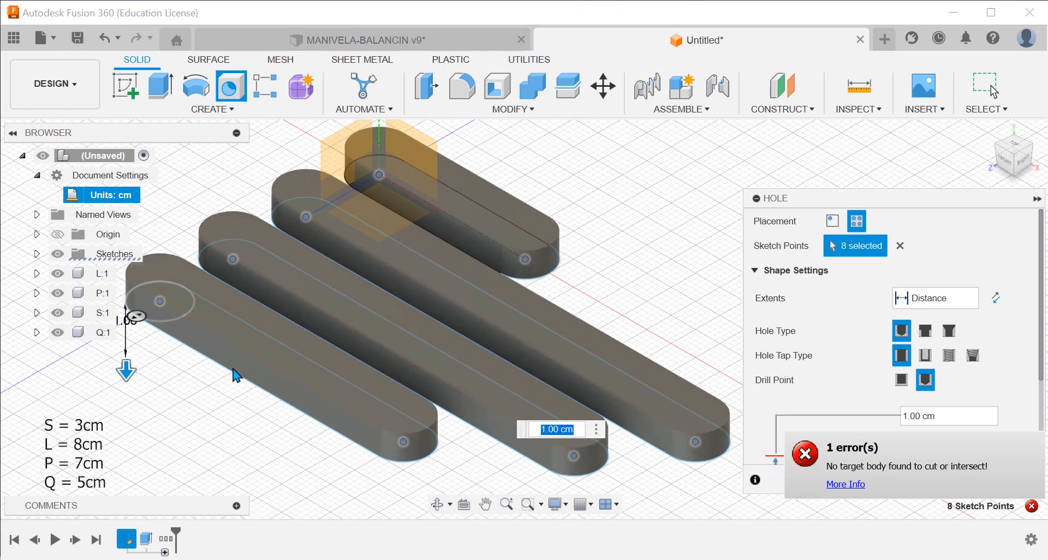
{"action": "scroll", "coordinate": [230, 371], "scroll_direction": "up", "scroll_amount": 2}
{"action": "middle_click_drag", "start_coordinate": [223, 377], "coordinate": [527, 401]}
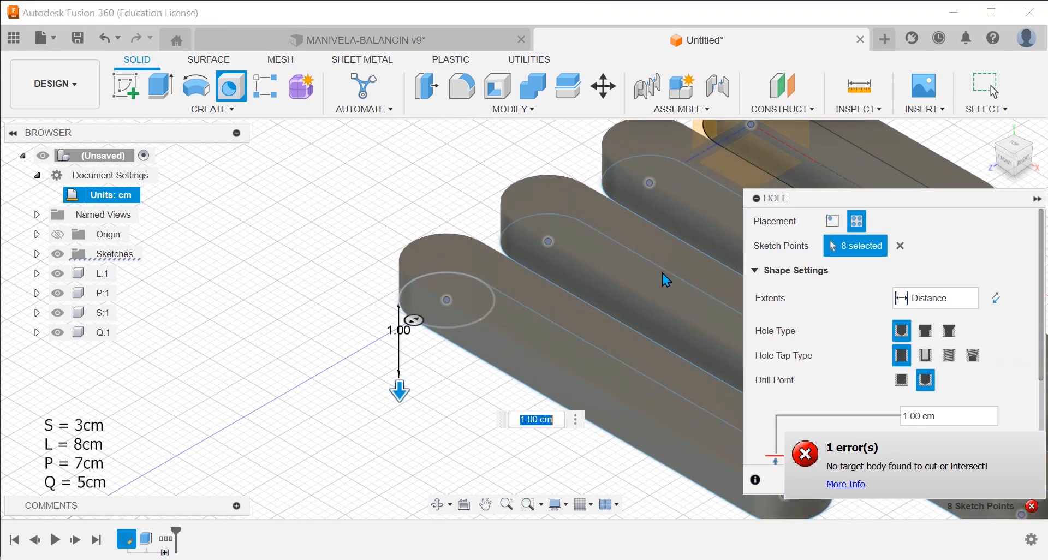
{"action": "scroll", "coordinate": [309, 300], "scroll_direction": "down", "scroll_amount": 1}
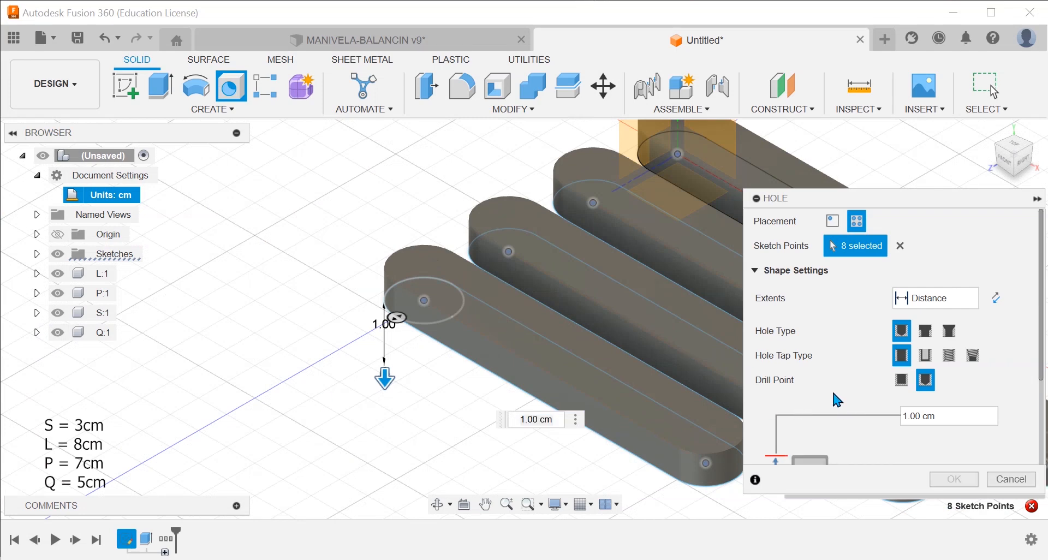
{"action": "scroll", "coordinate": [838, 375], "scroll_direction": "down", "scroll_amount": 3}
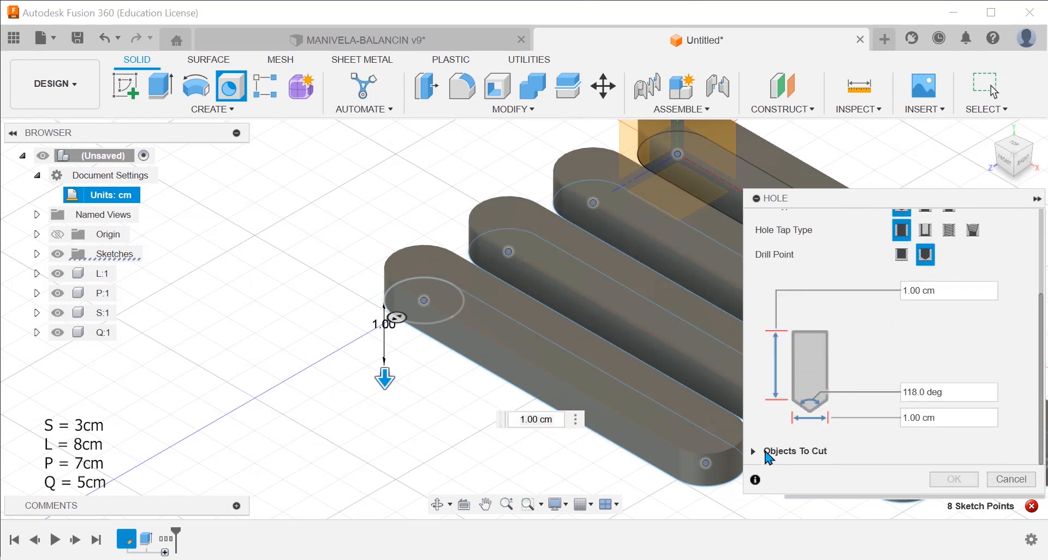
{"action": "scroll", "coordinate": [896, 360], "scroll_direction": "up", "scroll_amount": 3}
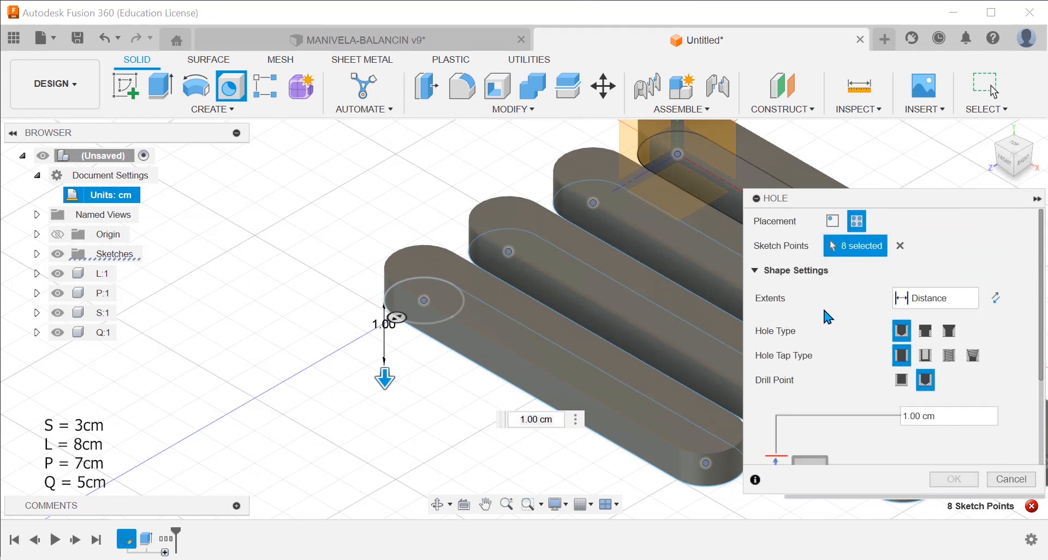
{"action": "left_click", "coordinate": [999, 301]}
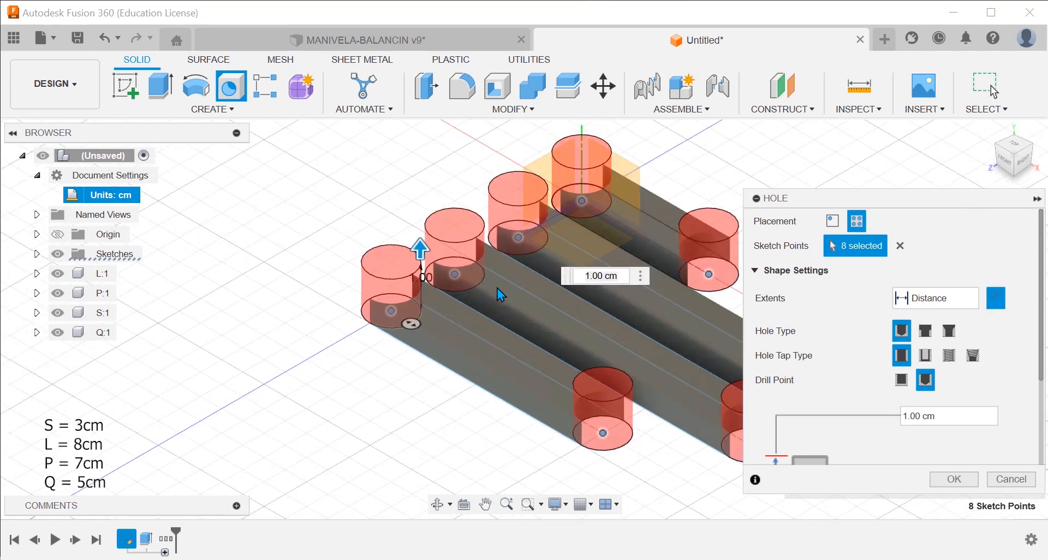
Set the diameter of the eight holes to 0.5 cm
{"action": "scroll", "coordinate": [464, 283], "scroll_direction": "up", "scroll_amount": 4}
{"action": "scroll", "coordinate": [267, 383], "scroll_direction": "down", "scroll_amount": 3}
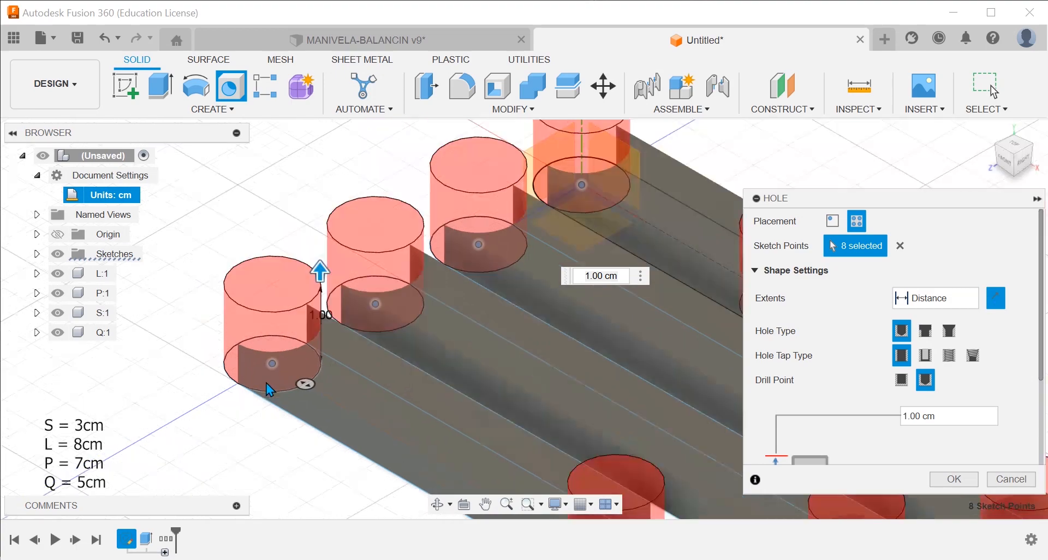
{"action": "scroll", "coordinate": [317, 358], "scroll_direction": "down", "scroll_amount": 2}
{"action": "middle_click_drag", "start_coordinate": [346, 440], "coordinate": [321, 341]}
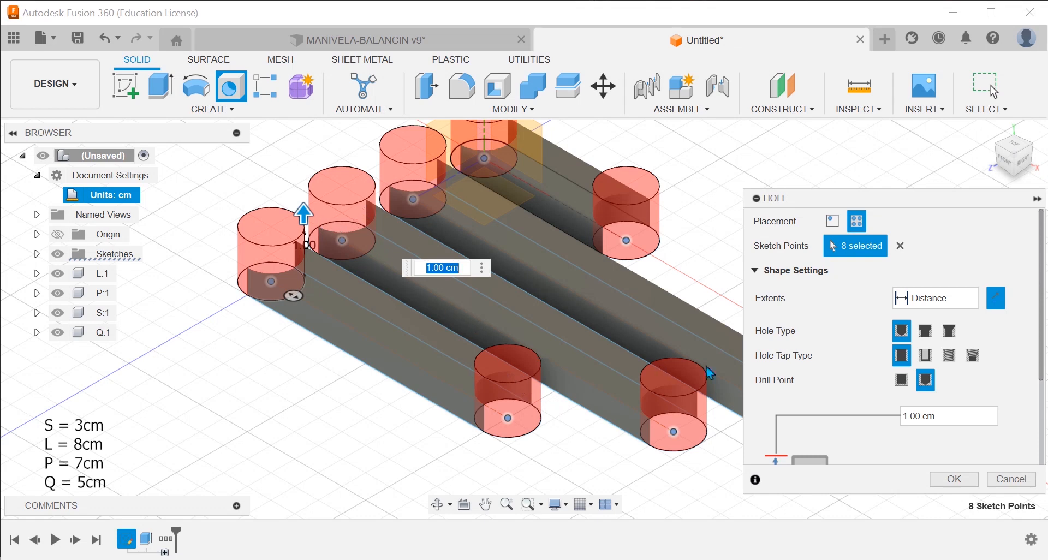
{"action": "scroll", "coordinate": [800, 388], "scroll_direction": "down", "scroll_amount": 3}
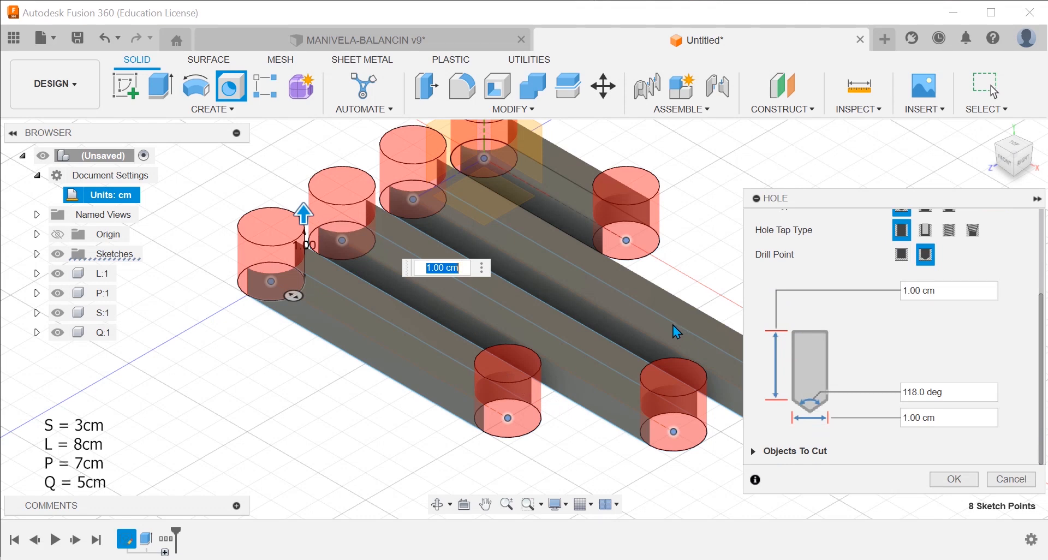
{"action": "left_click", "coordinate": [945, 393]}
{"action": "left_click", "coordinate": [943, 409]}
{"action": "left_click_drag", "start_coordinate": [939, 412], "coordinate": [883, 411]}
{"action": "type", "text": ".5"}
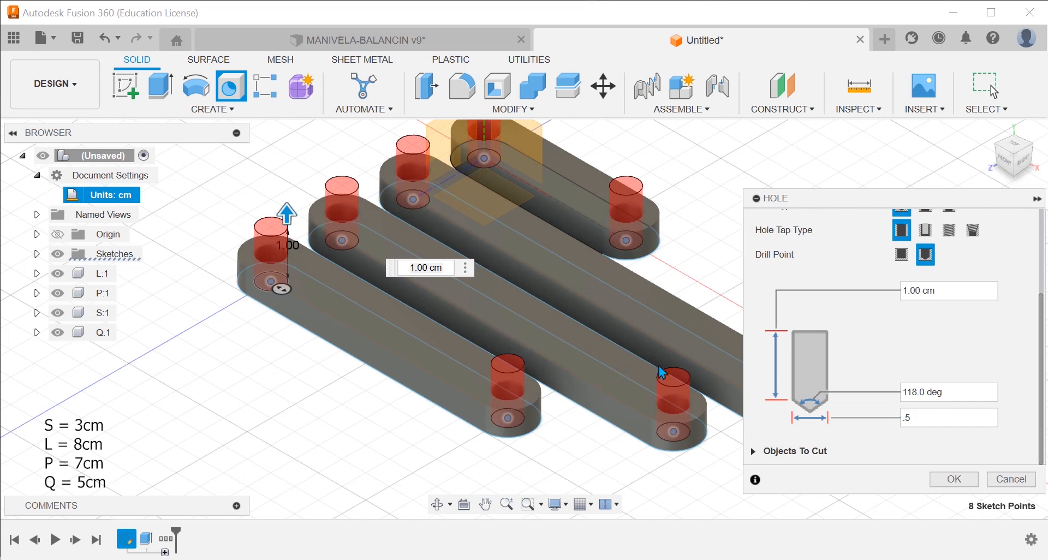
Set the hole depth to 2 cm and create the eight holes through the link ends
{"action": "scroll", "coordinate": [853, 372], "scroll_direction": "up", "scroll_amount": 3}
{"action": "scroll", "coordinate": [853, 369], "scroll_direction": "down", "scroll_amount": 3}
{"action": "type", "text": "2"}
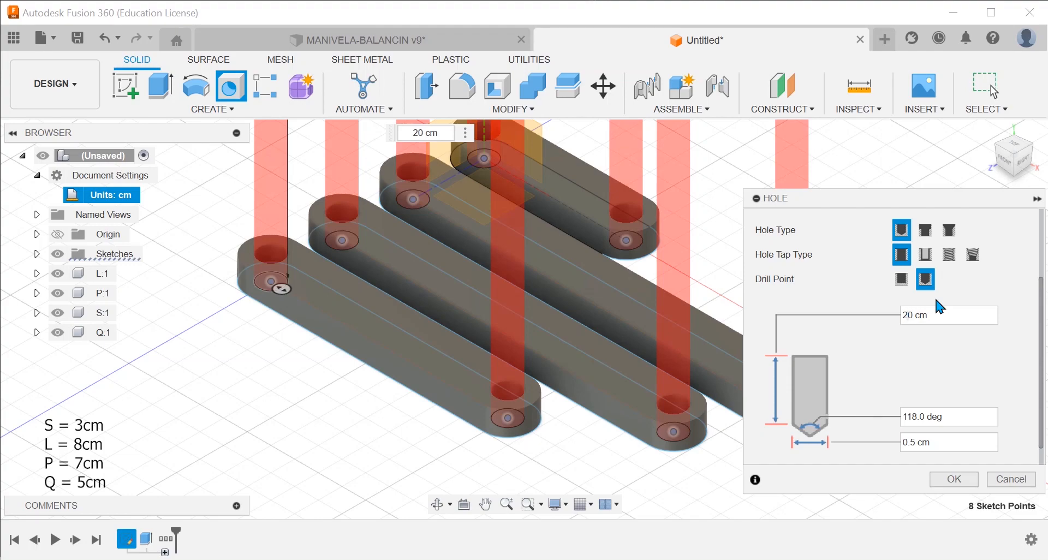
{"action": "scroll", "coordinate": [218, 301], "scroll_direction": "up", "scroll_amount": 5}
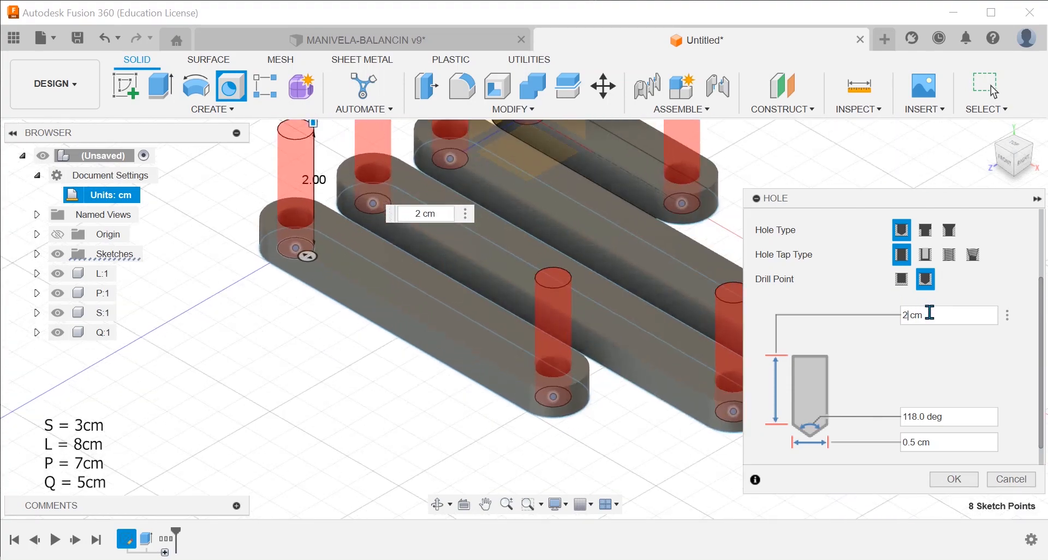
{"action": "scroll", "coordinate": [960, 284], "scroll_direction": "up", "scroll_amount": 3}
{"action": "scroll", "coordinate": [951, 270], "scroll_direction": "up", "scroll_amount": 1}
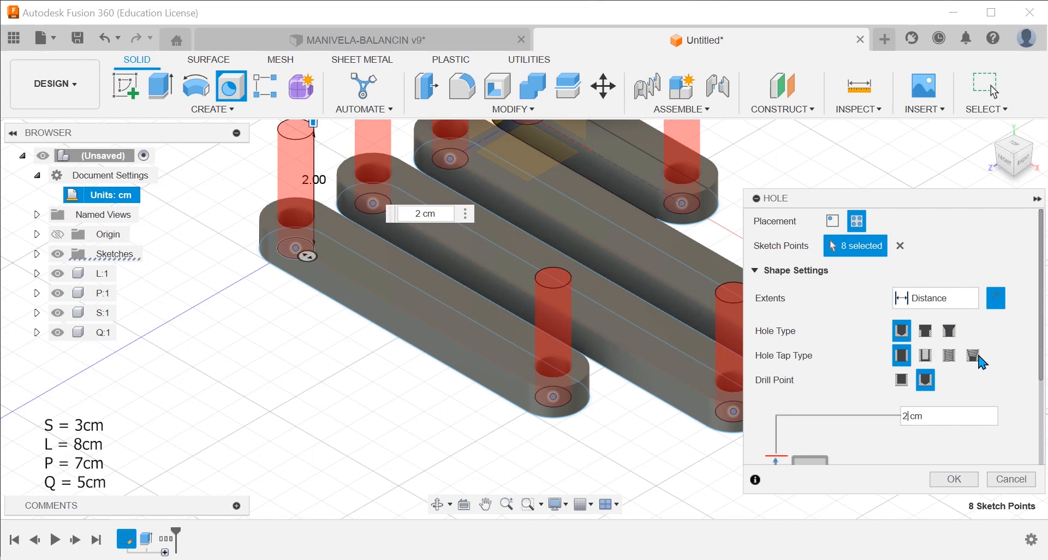
{"action": "scroll", "coordinate": [566, 430], "scroll_direction": "up", "scroll_amount": 3}
{"action": "scroll", "coordinate": [557, 397], "scroll_direction": "down", "scroll_amount": 5}
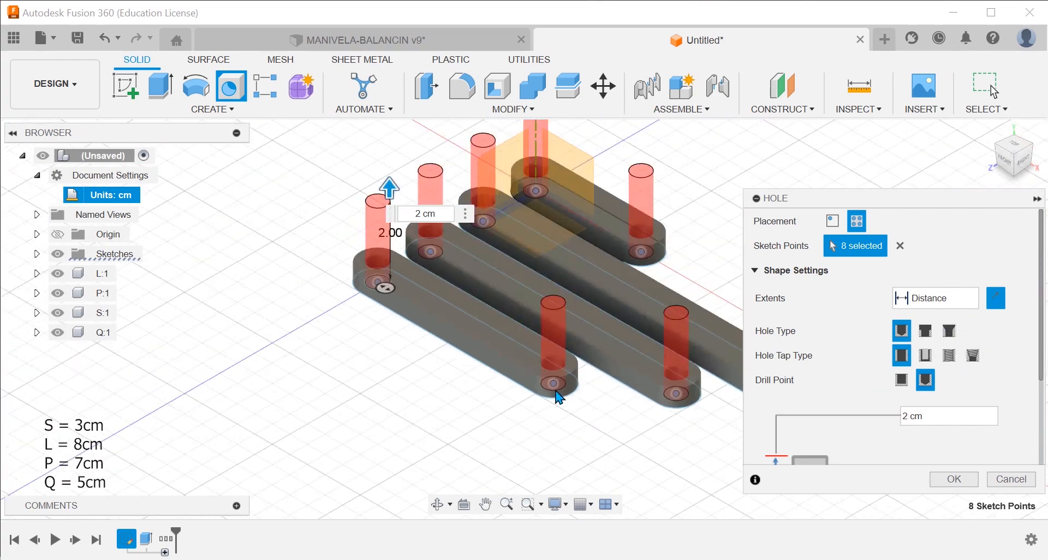
{"action": "scroll", "coordinate": [557, 393], "scroll_direction": "up", "scroll_amount": 2}
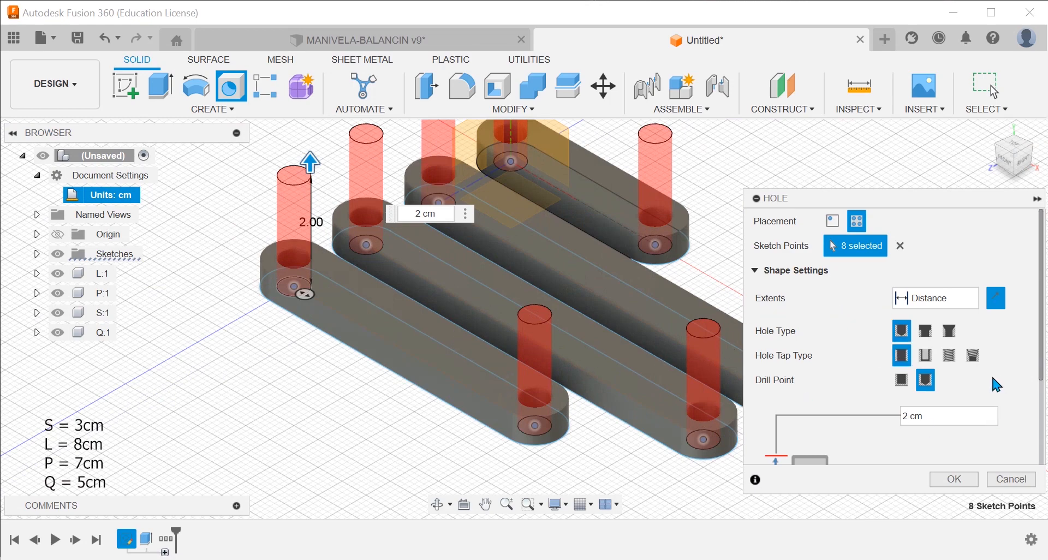
{"action": "left_click", "coordinate": [954, 479]}
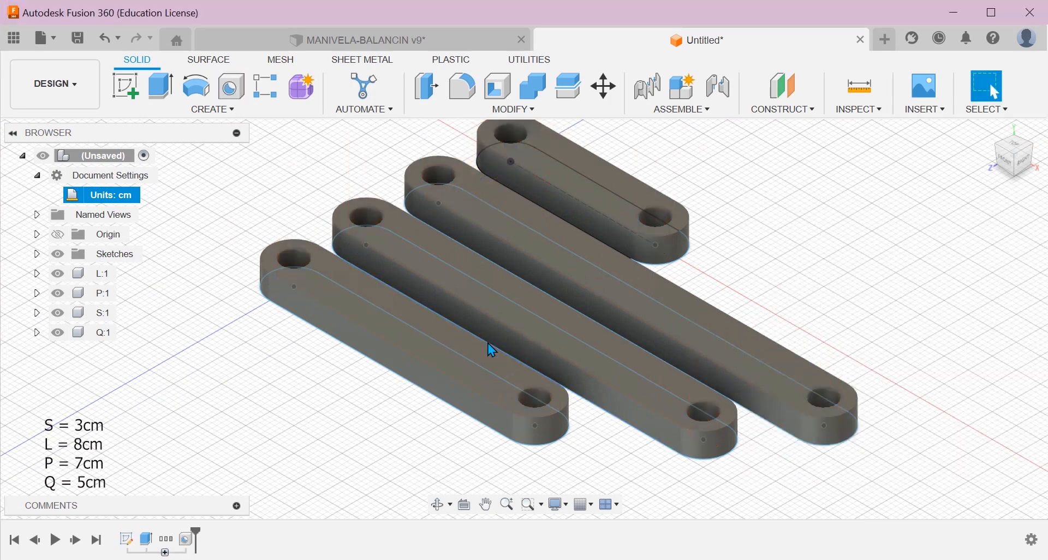
Expand the list of sketches and hide Sketch1, keeping the sketch folder visible
{"action": "scroll", "coordinate": [212, 241], "scroll_direction": "down", "scroll_amount": 2}
{"action": "scroll", "coordinate": [380, 299], "scroll_direction": "up", "scroll_amount": 4}
{"action": "scroll", "coordinate": [300, 269], "scroll_direction": "down", "scroll_amount": 2}
{"action": "scroll", "coordinate": [379, 283], "scroll_direction": "up", "scroll_amount": 1}
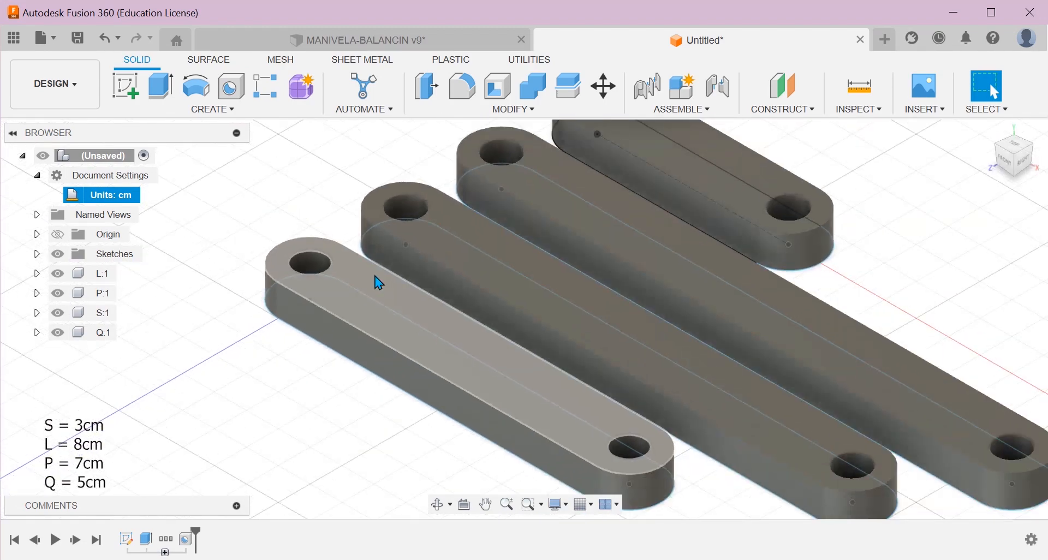
{"action": "mouse_move", "coordinate": [417, 304]}
{"action": "middle_mouse_down", "text": "shift"}
{"action": "mouse_move", "coordinate": [440, 375]}
{"action": "mouse_move", "coordinate": [502, 384]}
{"action": "mouse_move", "coordinate": [531, 343]}
{"action": "mouse_move", "coordinate": [512, 333]}
{"action": "middle_mouse_up", "text": "shift"}
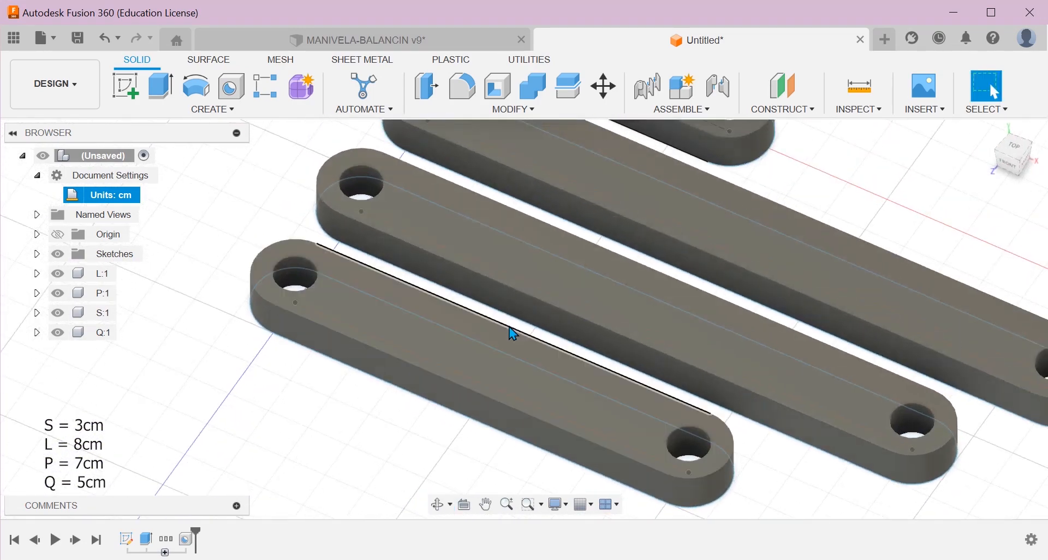
{"action": "left_click", "coordinate": [57, 255]}
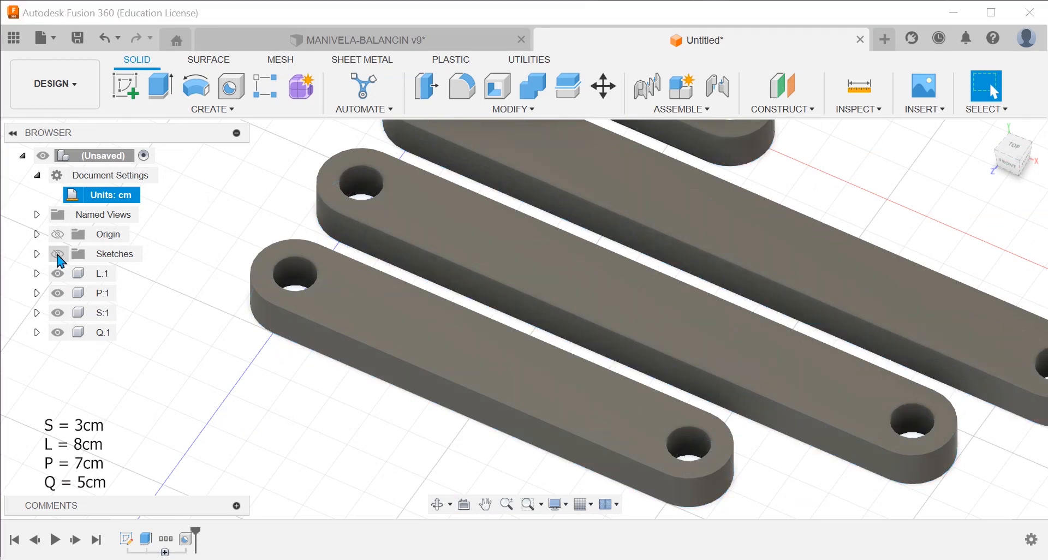
{"action": "left_click", "coordinate": [37, 254]}
{"action": "left_click", "coordinate": [73, 273]}
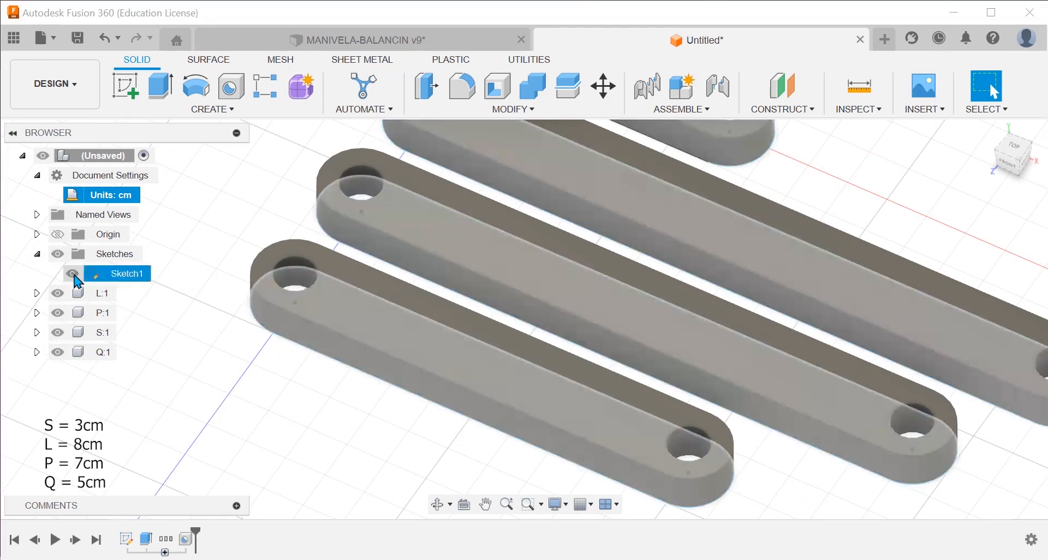
{"action": "left_click", "coordinate": [73, 274]}
{"action": "scroll", "coordinate": [397, 369], "scroll_direction": "down", "scroll_amount": 8}
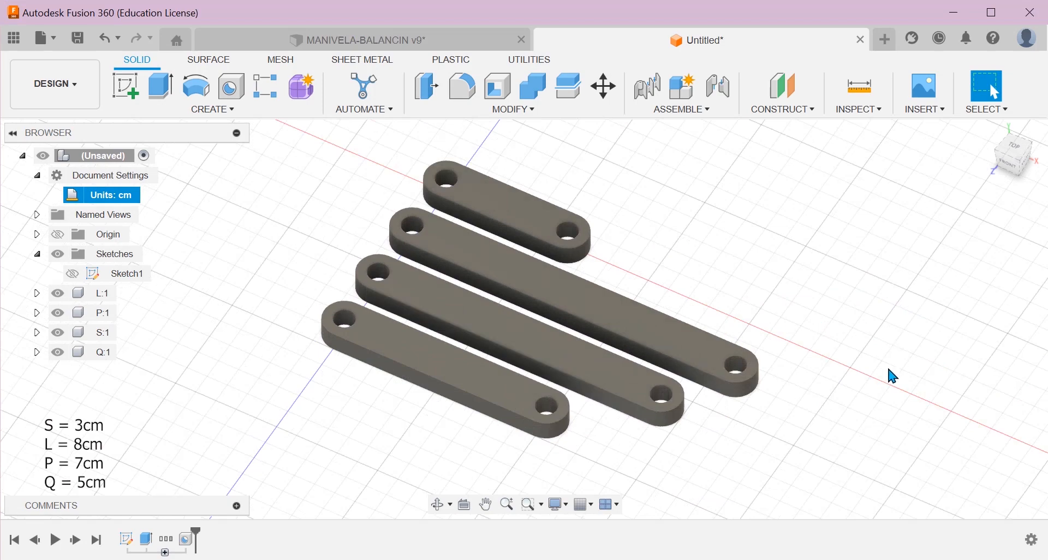
Open the Appearance settings and expand the Paint category in the appearance library
{"action": "middle_click_drag", "start_coordinate": [890, 369], "coordinate": [783, 321], "text": "shift"}
{"action": "scroll", "coordinate": [726, 401], "scroll_direction": "up", "scroll_amount": 2}
{"action": "scroll", "coordinate": [719, 405], "scroll_direction": "down", "scroll_amount": 2}
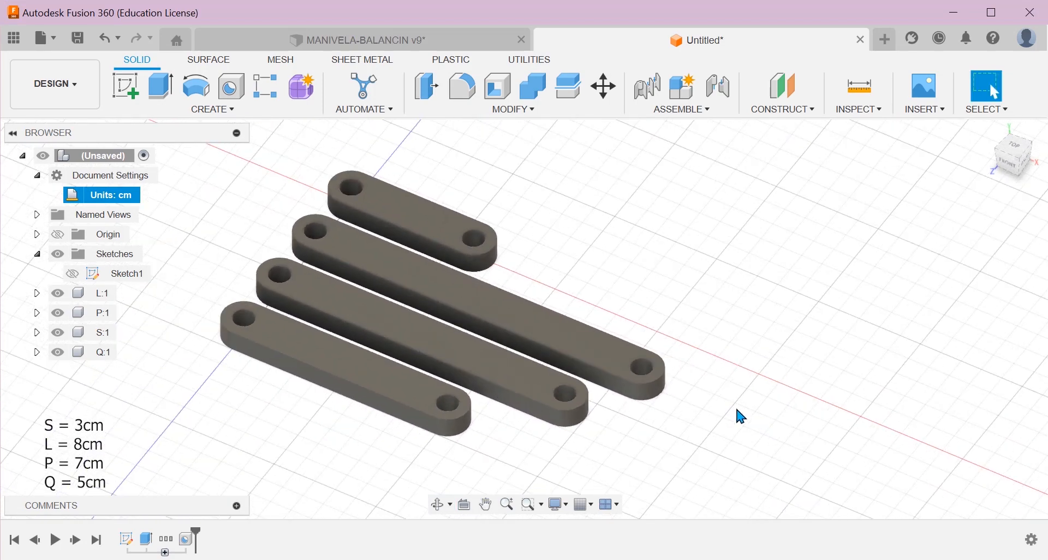
{"action": "middle_click_drag", "start_coordinate": [736, 409], "coordinate": [754, 399]}
{"action": "scroll", "coordinate": [666, 412], "scroll_direction": "up", "scroll_amount": 1}
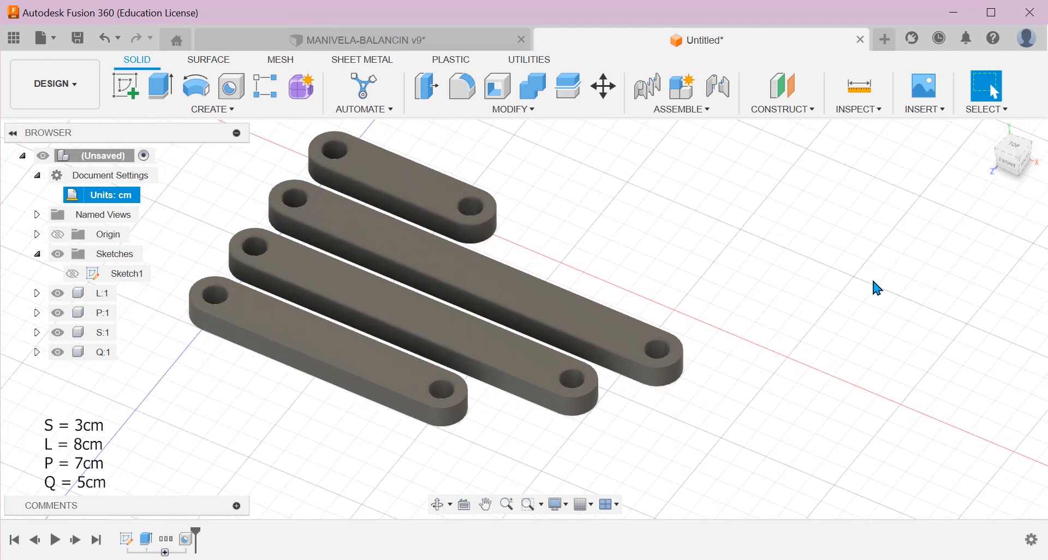
{"action": "key", "text": "a"}
{"action": "left_click_drag", "start_coordinate": [805, 196], "coordinate": [765, 151]}
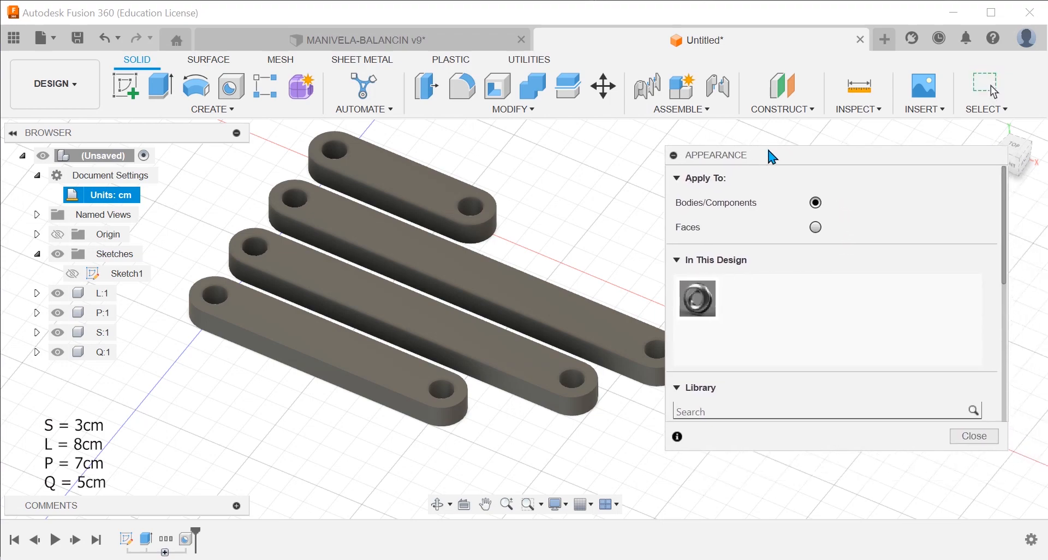
{"action": "scroll", "coordinate": [881, 341], "scroll_direction": "down", "scroll_amount": 1}
{"action": "scroll", "coordinate": [874, 329], "scroll_direction": "down", "scroll_amount": 2}
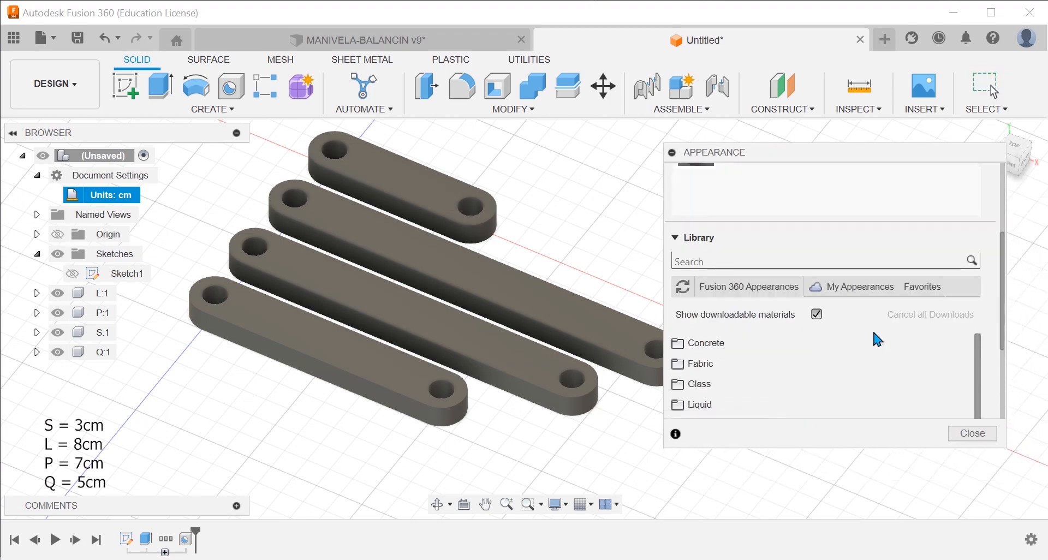
{"action": "scroll", "coordinate": [737, 307], "scroll_direction": "down", "scroll_amount": 3}
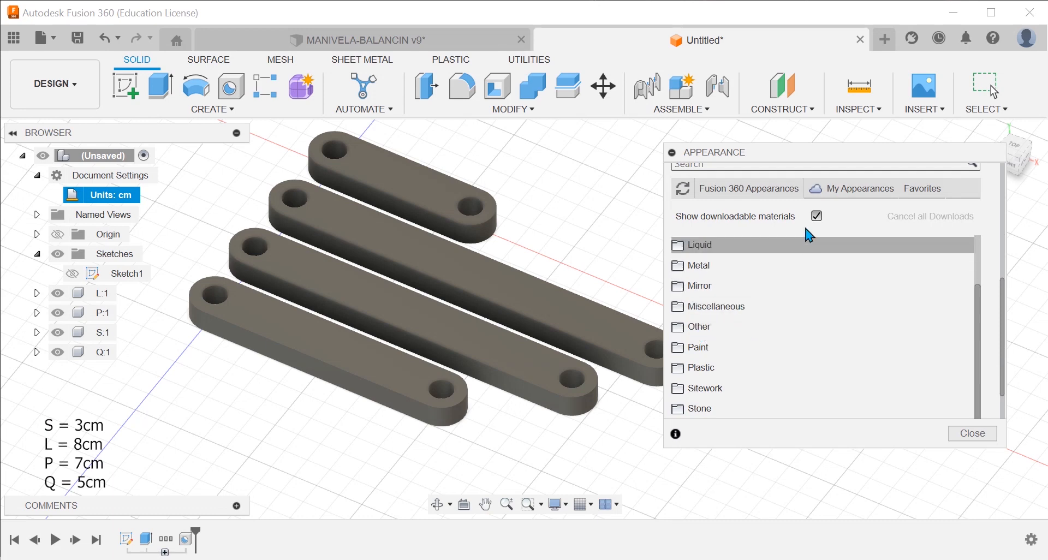
{"action": "left_click", "coordinate": [726, 349]}
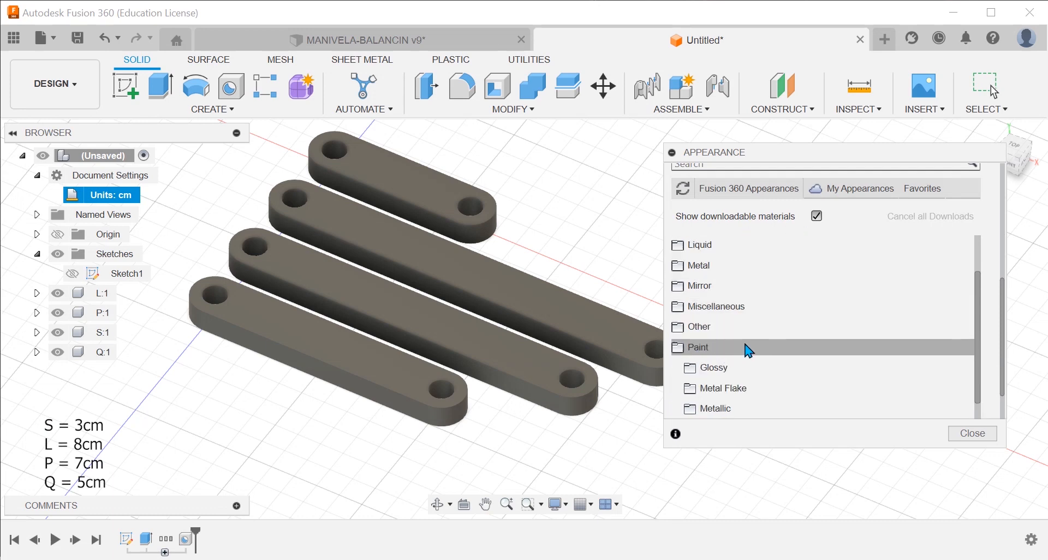
{"action": "scroll", "coordinate": [755, 346], "scroll_direction": "down", "scroll_amount": 2}
{"action": "scroll", "coordinate": [737, 331], "scroll_direction": "up", "scroll_amount": 1}
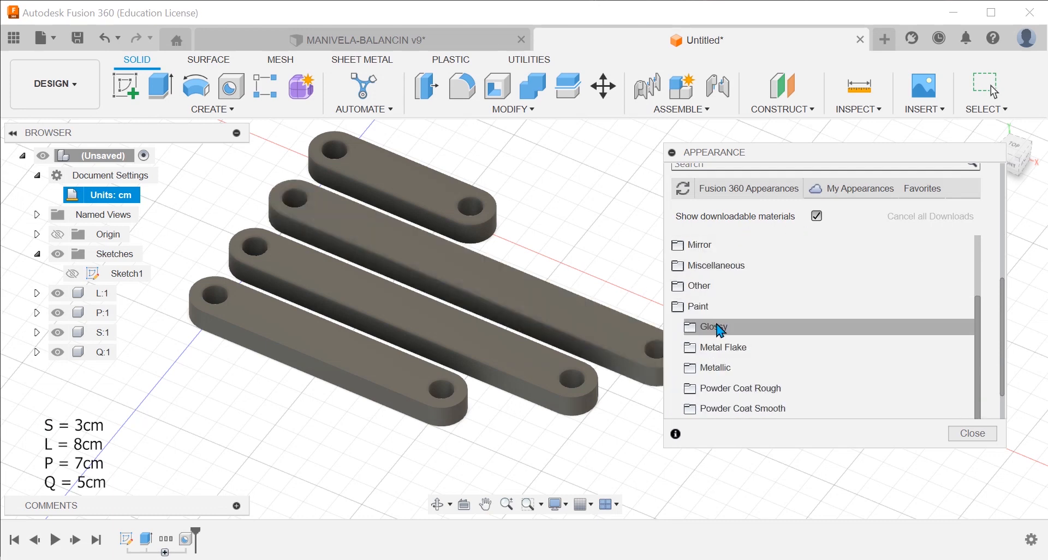
Apply the Paint - Enamel Glossy (Green) appearance from the Glossy paints to the shortest link, S
{"action": "left_click", "coordinate": [719, 327]}
{"action": "scroll", "coordinate": [792, 328], "scroll_direction": "down", "scroll_amount": 3}
{"action": "scroll", "coordinate": [792, 311], "scroll_direction": "down", "scroll_amount": 3}
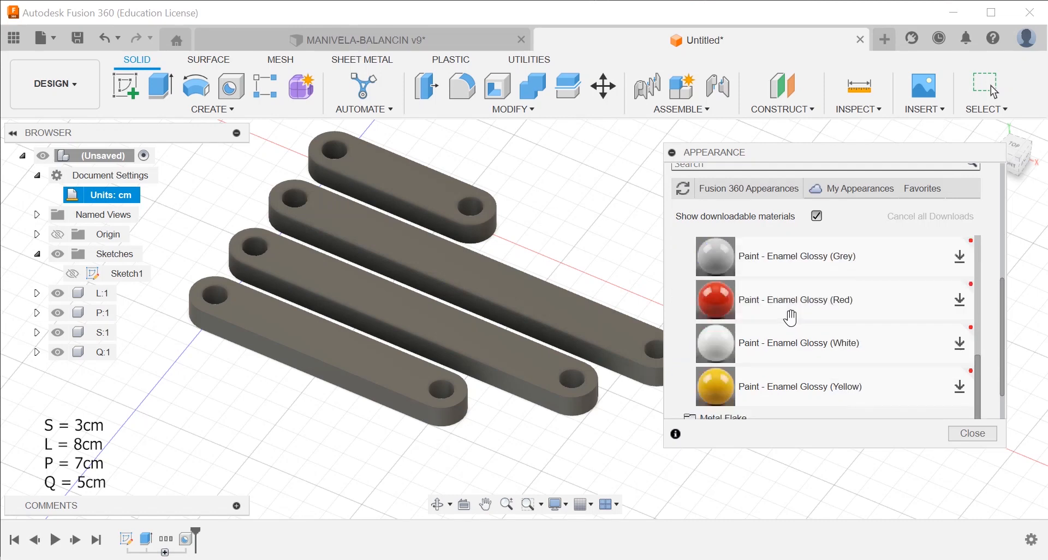
{"action": "scroll", "coordinate": [788, 316], "scroll_direction": "up", "scroll_amount": 3}
{"action": "left_click_drag", "start_coordinate": [781, 344], "coordinate": [393, 181]}
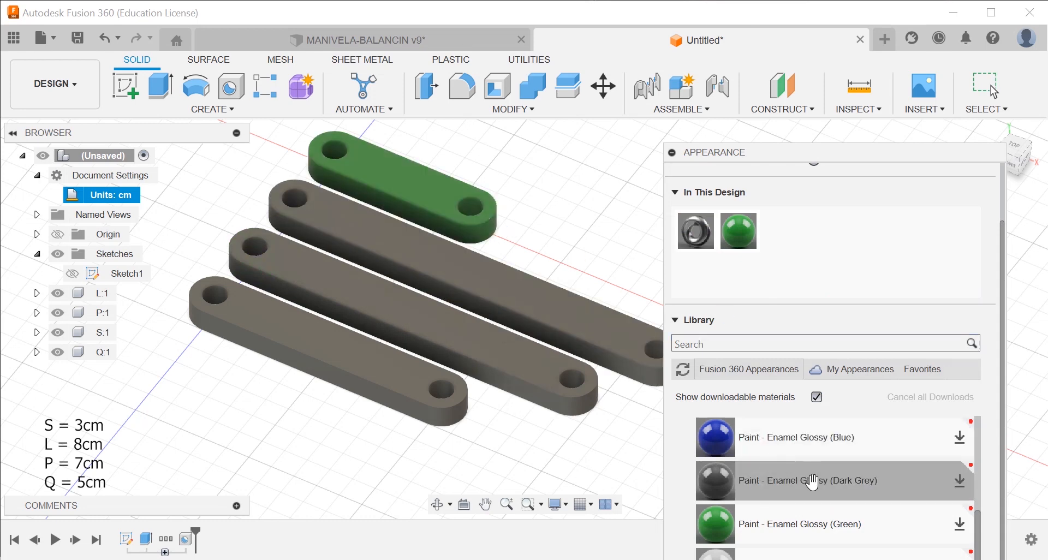
Apply the Paint - Enamel Glossy (Blue) appearance to the longest link, L
{"action": "scroll", "coordinate": [811, 480], "scroll_direction": "up", "scroll_amount": 2}
{"action": "scroll", "coordinate": [808, 480], "scroll_direction": "down", "scroll_amount": 2}
{"action": "left_click_drag", "start_coordinate": [797, 453], "coordinate": [529, 295]}
Apply the Paint - Enamel Glossy (Red) appearance to link P and Paint - Enamel Glossy (Yellow) to link Q
{"action": "scroll", "coordinate": [744, 485], "scroll_direction": "down", "scroll_amount": 3}
{"action": "left_click_drag", "start_coordinate": [744, 494], "coordinate": [561, 377]}
{"action": "scroll", "coordinate": [800, 501], "scroll_direction": "down", "scroll_amount": 3}
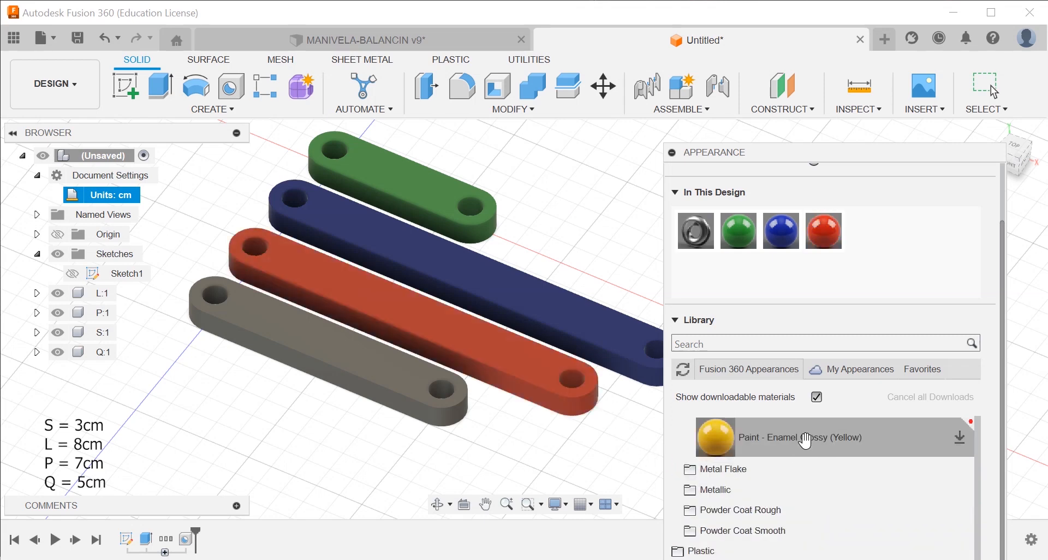
{"action": "left_click_drag", "start_coordinate": [805, 438], "coordinate": [398, 375]}
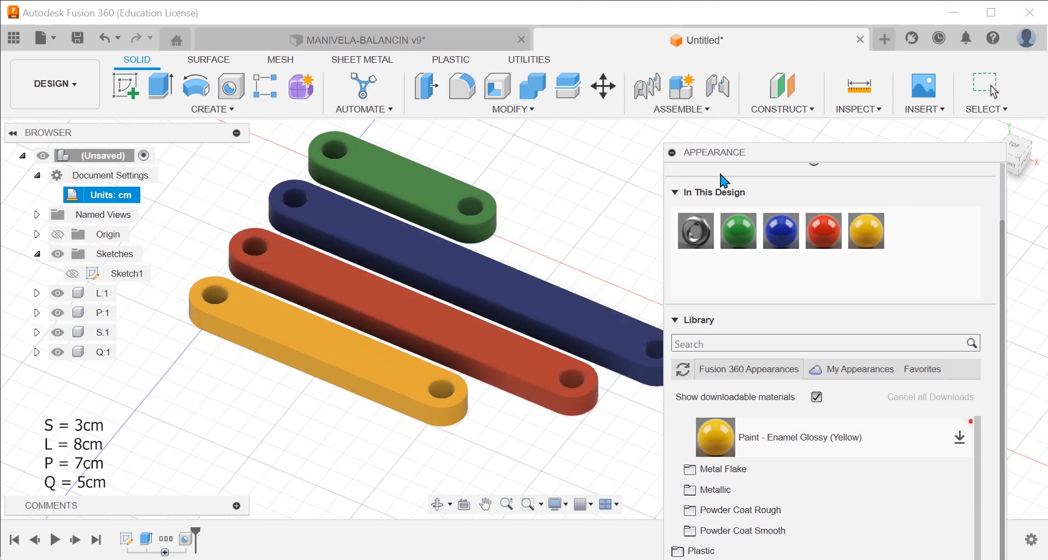
Collapse the Appearance dialog, move it clear of the links and close it
{"action": "scroll", "coordinate": [270, 274], "scroll_direction": "up", "scroll_amount": 5}
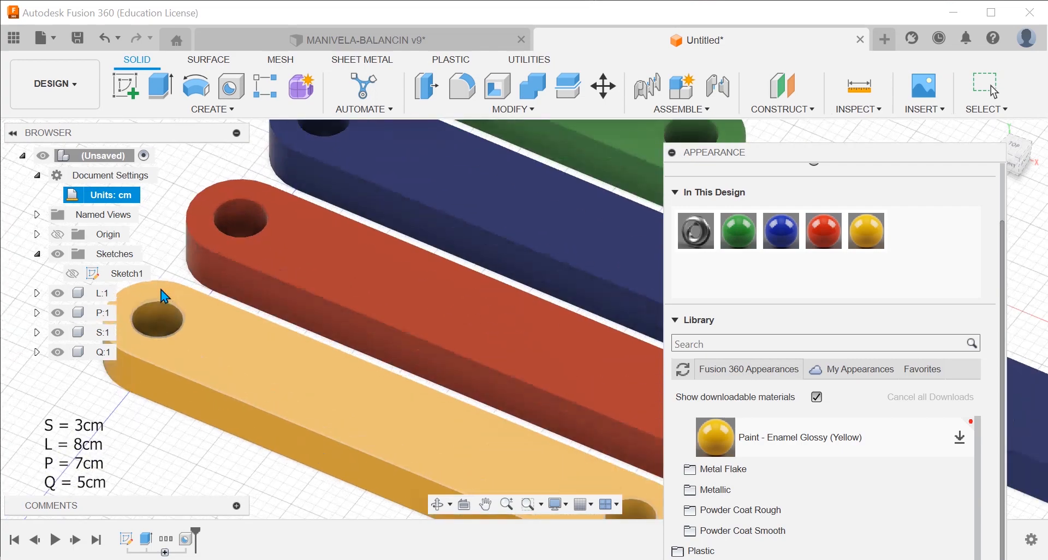
{"action": "left_click", "coordinate": [669, 156]}
{"action": "scroll", "coordinate": [571, 351], "scroll_direction": "down", "scroll_amount": 5}
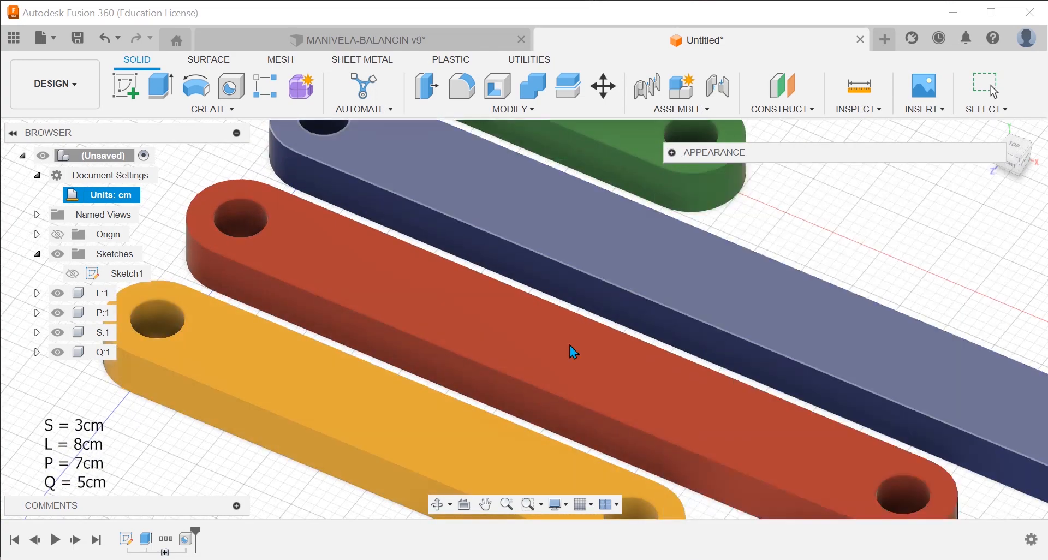
{"action": "left_click_drag", "start_coordinate": [763, 161], "coordinate": [992, 233]}
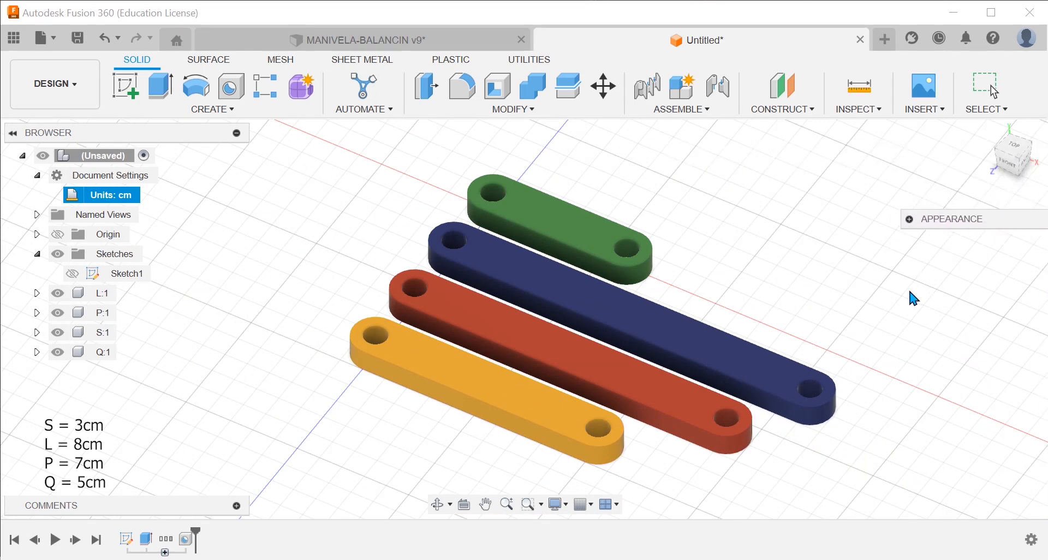
{"action": "key", "text": "Escape"}
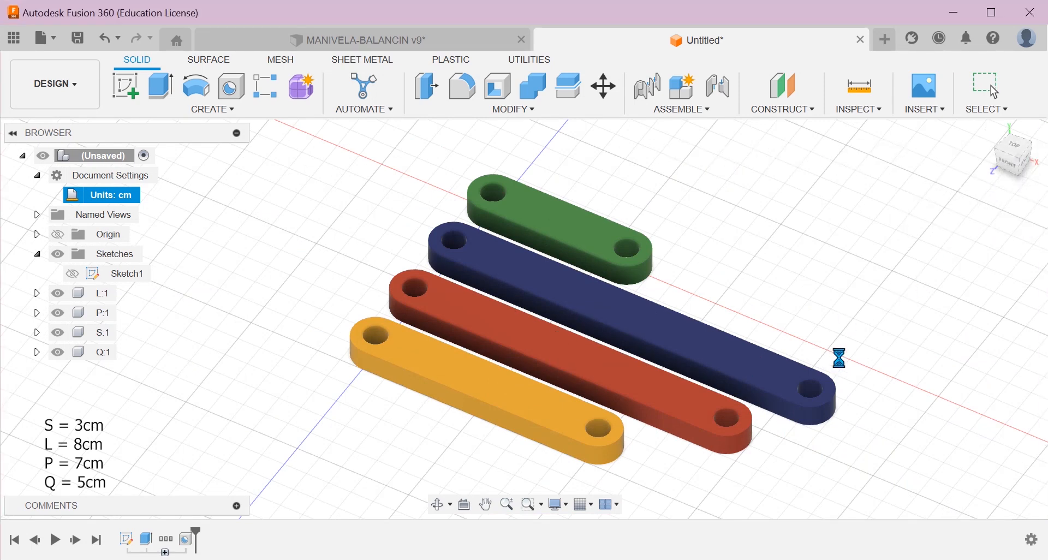
Move the yellow, red and blue links freely out of their original positions to test that they are unconstrained
{"action": "scroll", "coordinate": [643, 343], "scroll_direction": "down", "scroll_amount": 3}
{"action": "scroll", "coordinate": [729, 426], "scroll_direction": "up", "scroll_amount": 4}
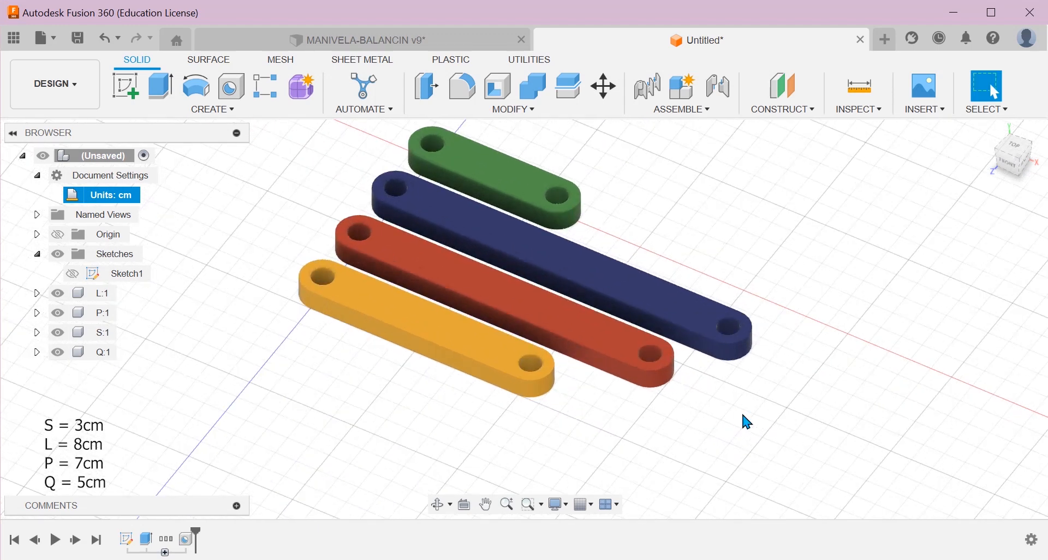
{"action": "middle_click_drag", "start_coordinate": [639, 412], "coordinate": [635, 442]}
{"action": "scroll", "coordinate": [493, 353], "scroll_direction": "up", "scroll_amount": 2}
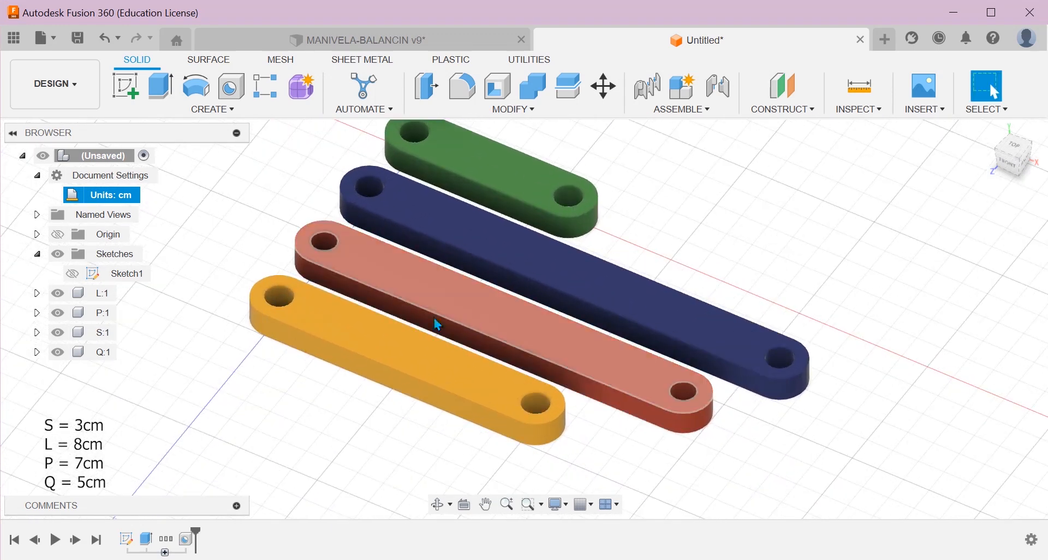
{"action": "scroll", "coordinate": [428, 351], "scroll_direction": "down", "scroll_amount": 3}
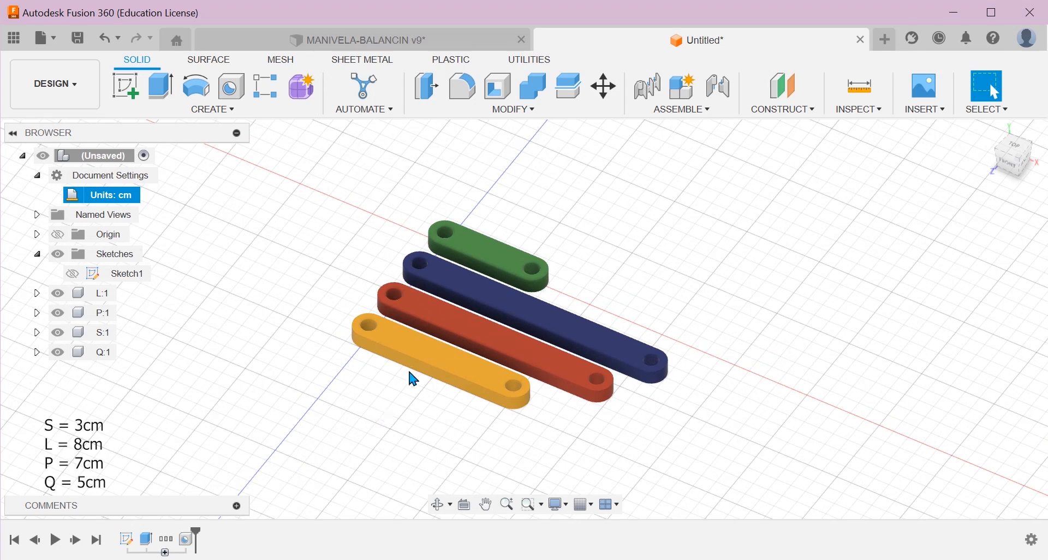
{"action": "scroll", "coordinate": [411, 374], "scroll_direction": "up", "scroll_amount": 3}
{"action": "left_click_drag", "start_coordinate": [419, 355], "coordinate": [238, 363]}
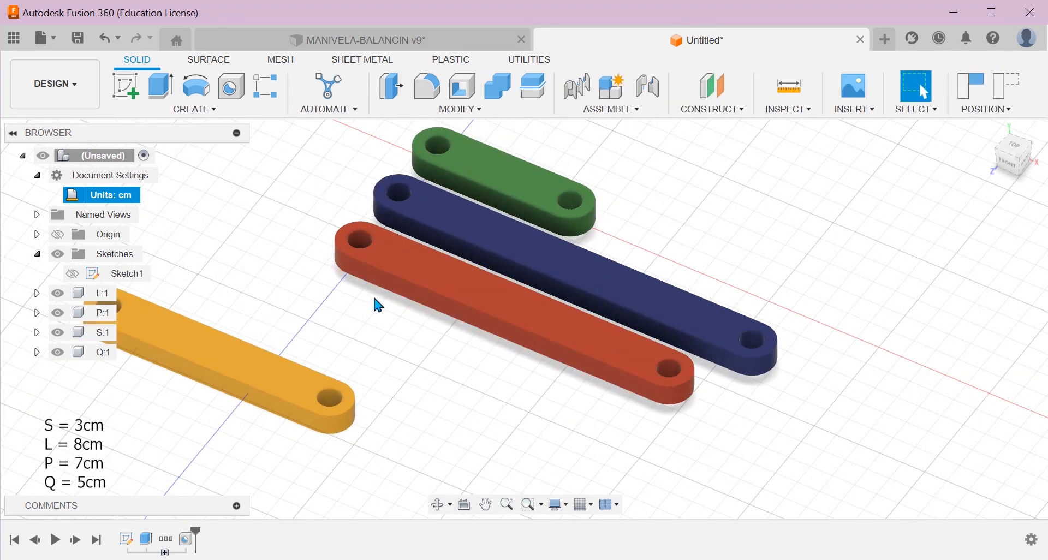
{"action": "left_click_drag", "start_coordinate": [431, 290], "coordinate": [393, 301]}
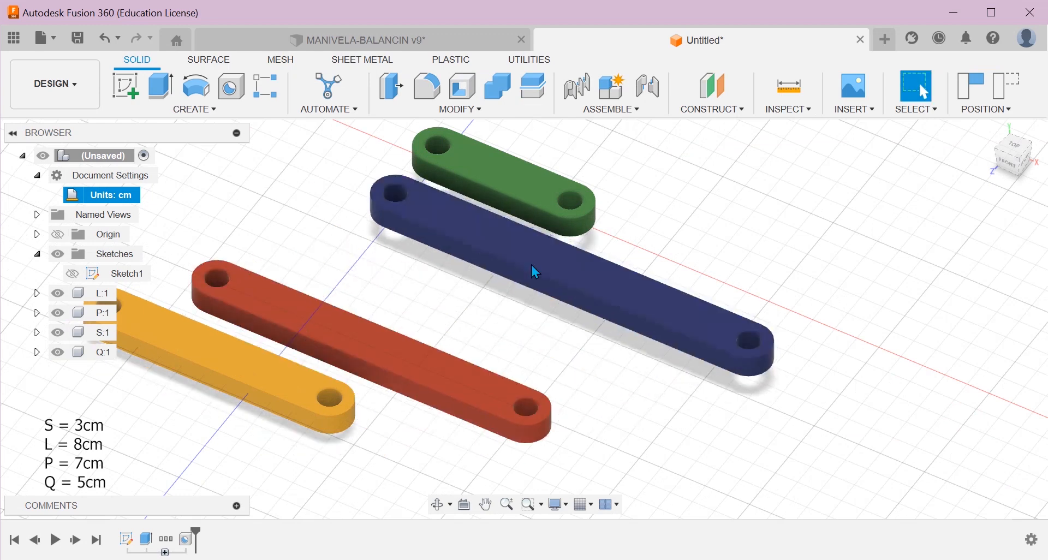
{"action": "left_click_drag", "start_coordinate": [536, 271], "coordinate": [477, 274]}
Undo the moves of the yellow, red and blue links
{"action": "key", "text": "ctrl+z"}
{"action": "key", "text": "ctrl+z"}
{"action": "key", "text": "ctrl+z"}
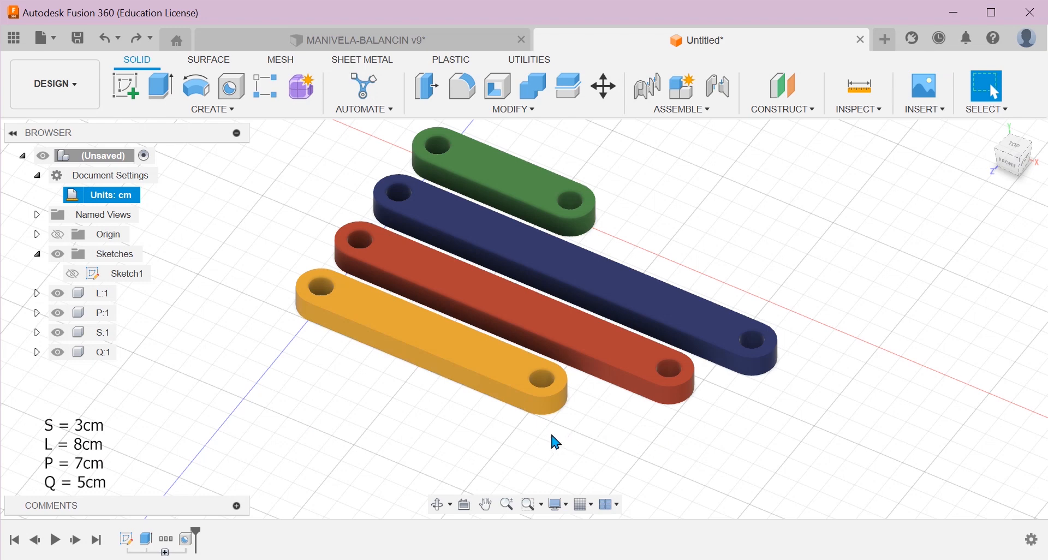
Identify which link in the model belongs to component L by highlighting it, and clear the selection
{"action": "scroll", "coordinate": [640, 357], "scroll_direction": "up", "scroll_amount": 4}
{"action": "scroll", "coordinate": [443, 363], "scroll_direction": "down", "scroll_amount": 3}
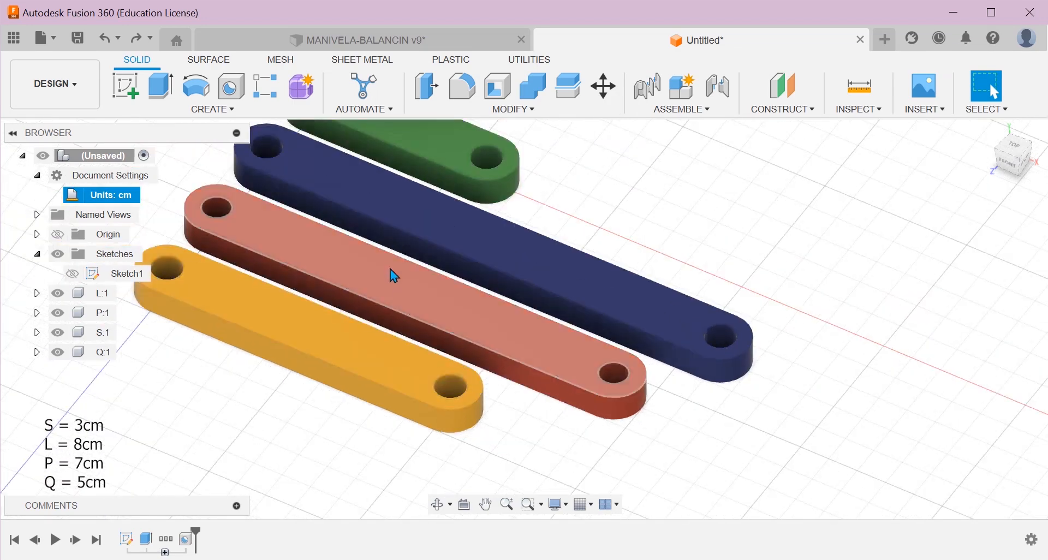
{"action": "left_click", "coordinate": [391, 270]}
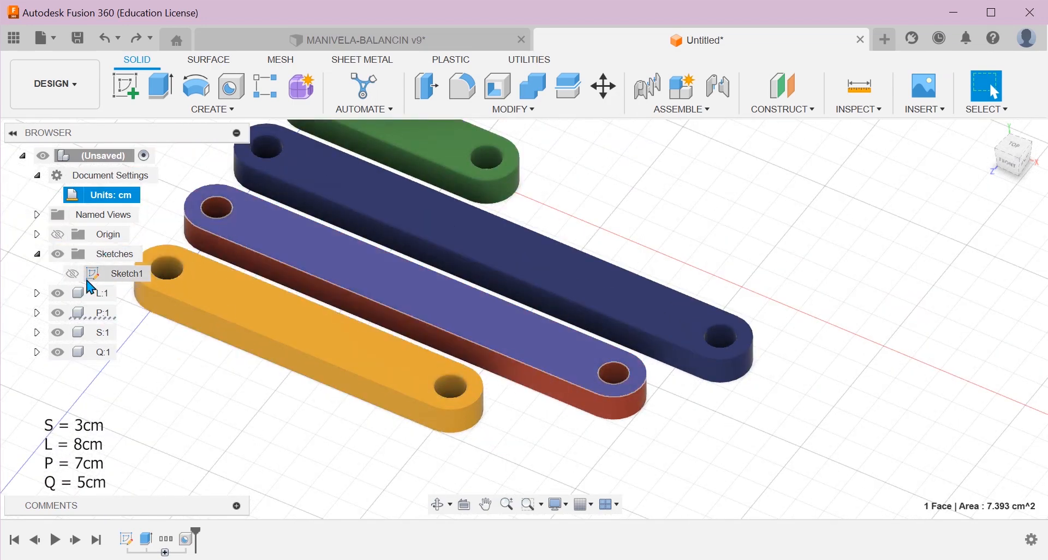
{"action": "left_click", "coordinate": [100, 293]}
{"action": "scroll", "coordinate": [150, 388], "scroll_direction": "down", "scroll_amount": 2}
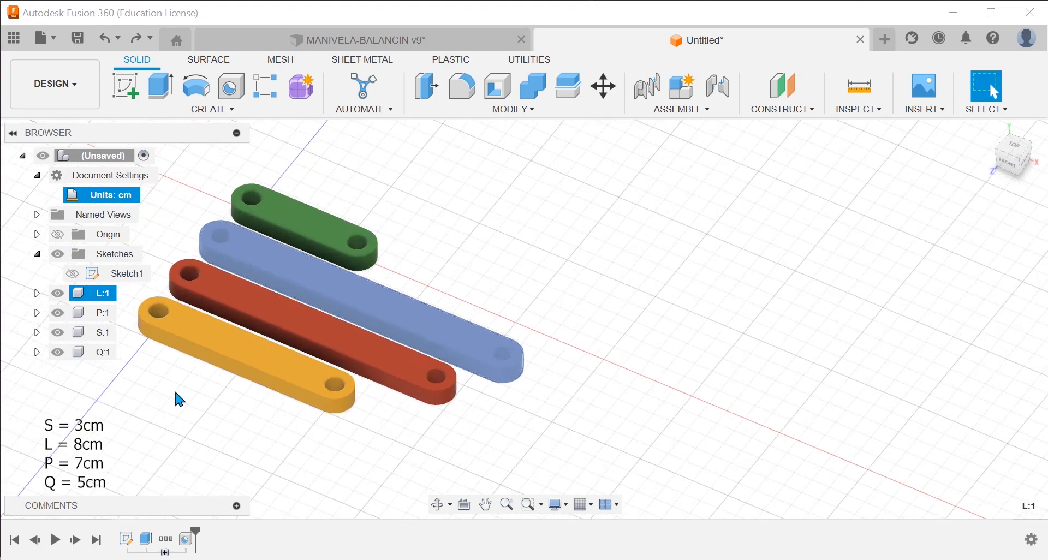
{"action": "middle_click_drag", "start_coordinate": [173, 388], "coordinate": [271, 412]}
{"action": "scroll", "coordinate": [431, 264], "scroll_direction": "up", "scroll_amount": 2}
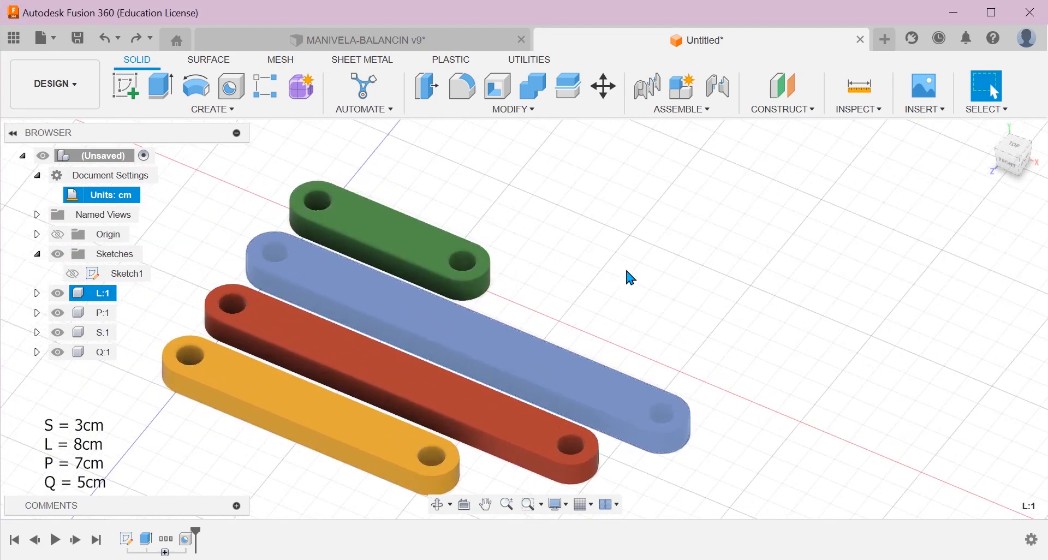
{"action": "left_click", "coordinate": [628, 277]}
{"action": "scroll", "coordinate": [450, 285], "scroll_direction": "down", "scroll_amount": 1}
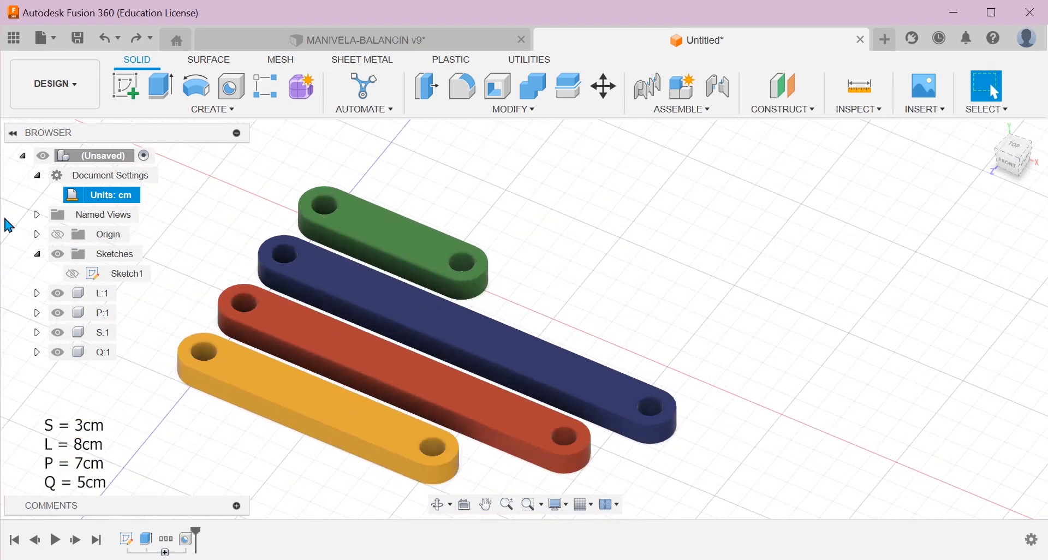
Ground component L, the longest blue link, so it serves as the fixed link of the mechanism
{"action": "left_click", "coordinate": [98, 293]}
{"action": "scroll", "coordinate": [388, 300], "scroll_direction": "up", "scroll_amount": 1}
{"action": "scroll", "coordinate": [384, 300], "scroll_direction": "up", "scroll_amount": 3}
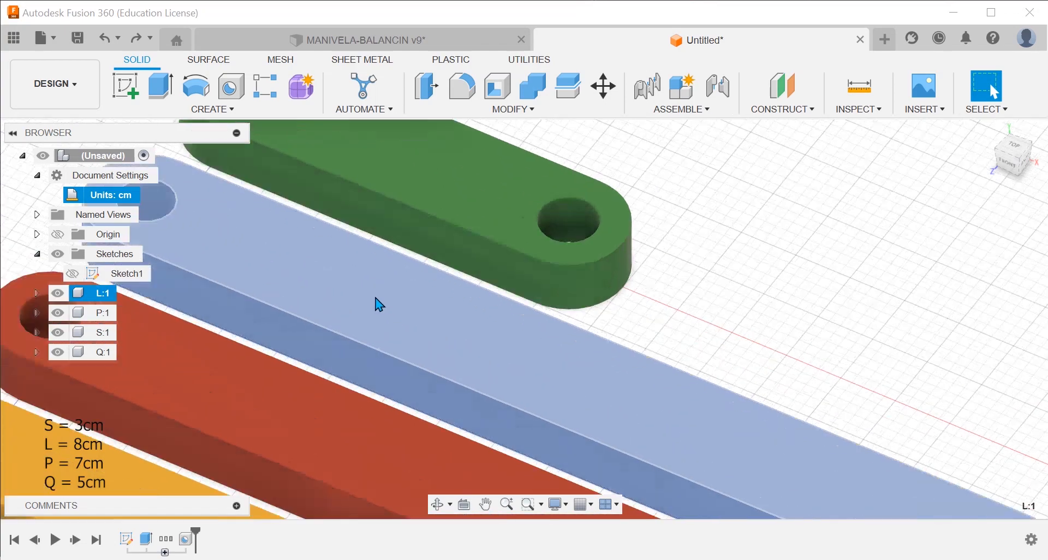
{"action": "right_click", "coordinate": [101, 302]}
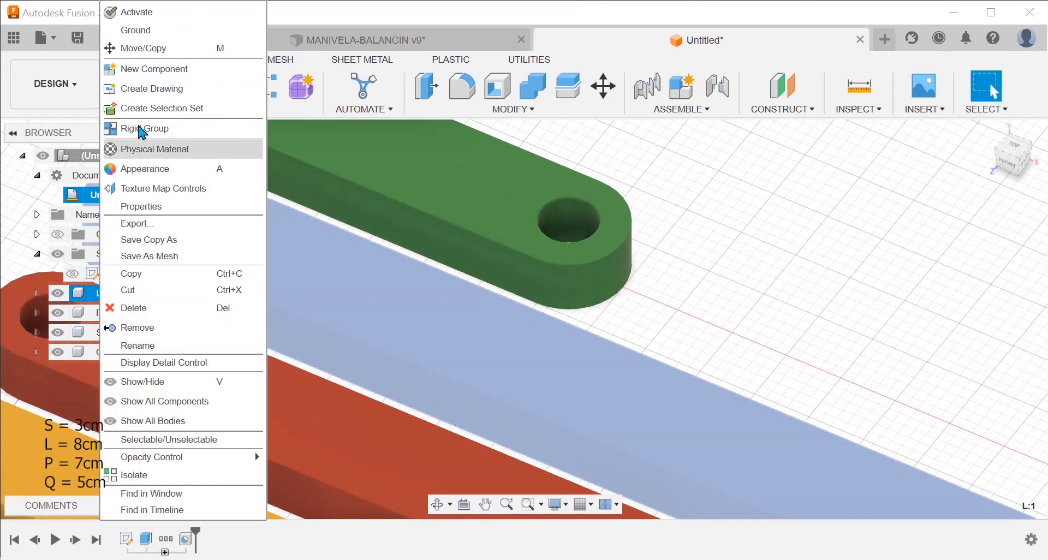
{"action": "left_click", "coordinate": [159, 33]}
{"action": "scroll", "coordinate": [522, 325], "scroll_direction": "down", "scroll_amount": 5}
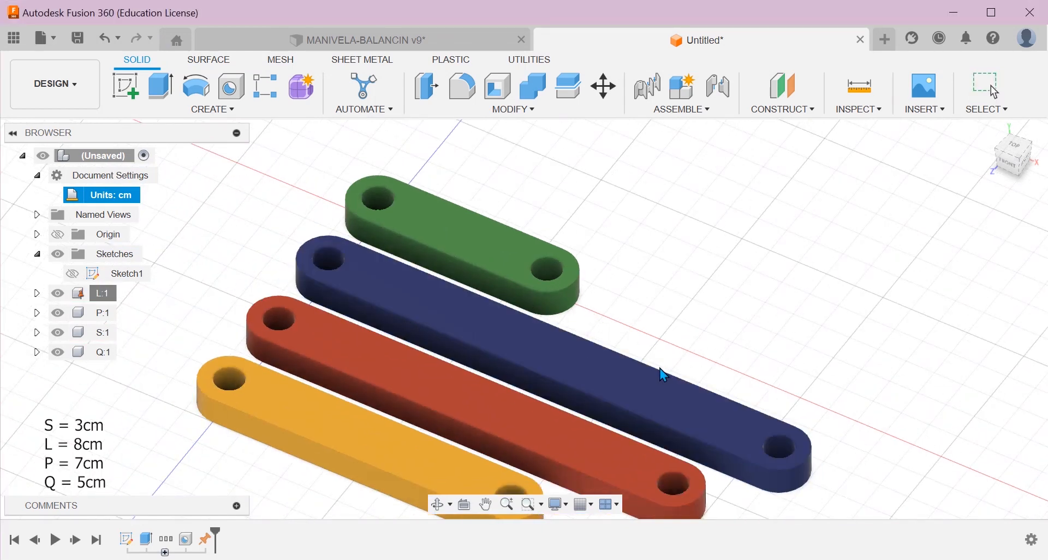
{"action": "scroll", "coordinate": [190, 355], "scroll_direction": "down", "scroll_amount": 2}
{"action": "scroll", "coordinate": [190, 355], "scroll_direction": "down", "scroll_amount": 1}
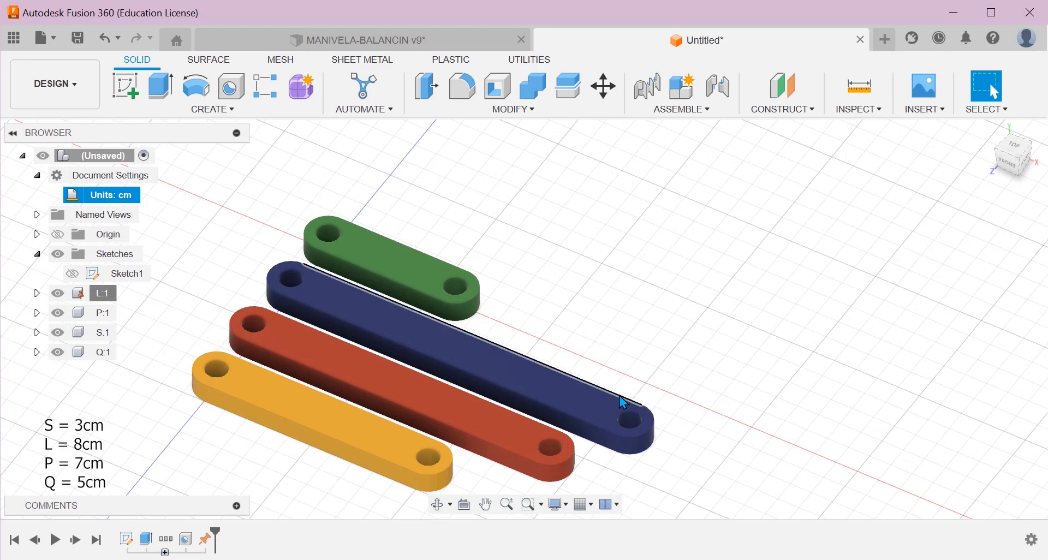
{"action": "scroll", "coordinate": [620, 395], "scroll_direction": "up", "scroll_amount": 4}
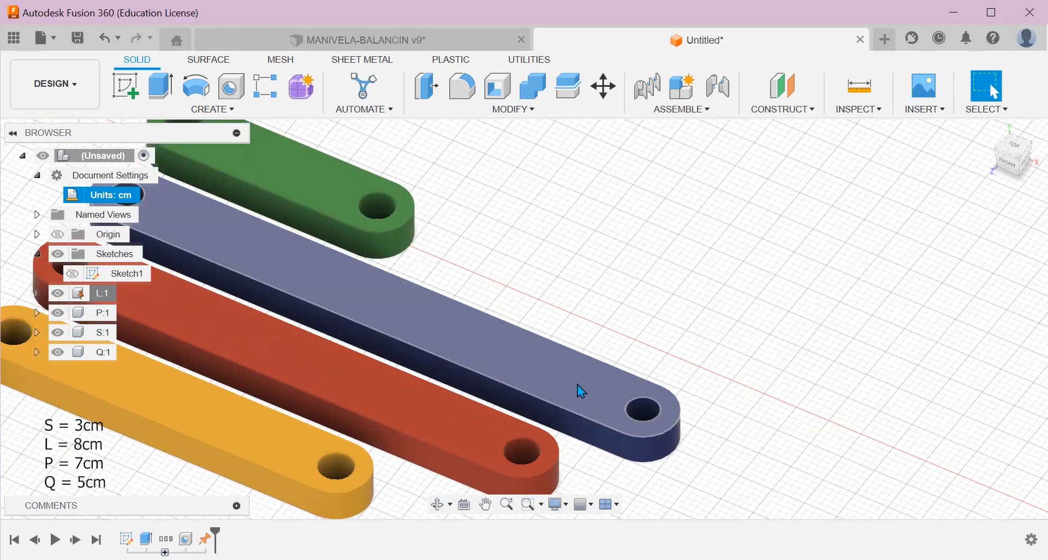
{"action": "scroll", "coordinate": [544, 391], "scroll_direction": "down", "scroll_amount": 3}
{"action": "scroll", "coordinate": [533, 394], "scroll_direction": "down", "scroll_amount": 1}
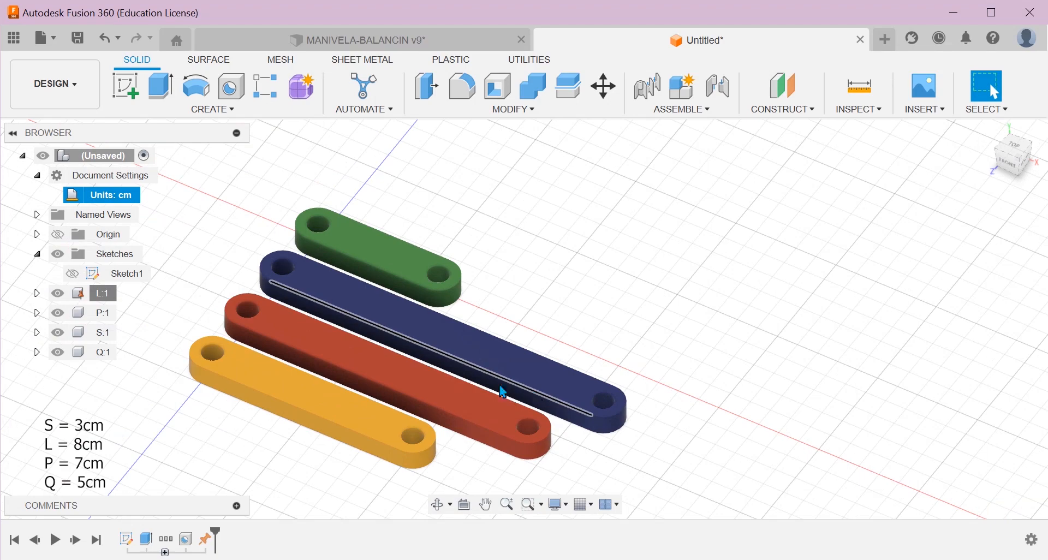
{"action": "scroll", "coordinate": [502, 404], "scroll_direction": "up", "scroll_amount": 2}
{"action": "scroll", "coordinate": [504, 420], "scroll_direction": "down", "scroll_amount": 3}
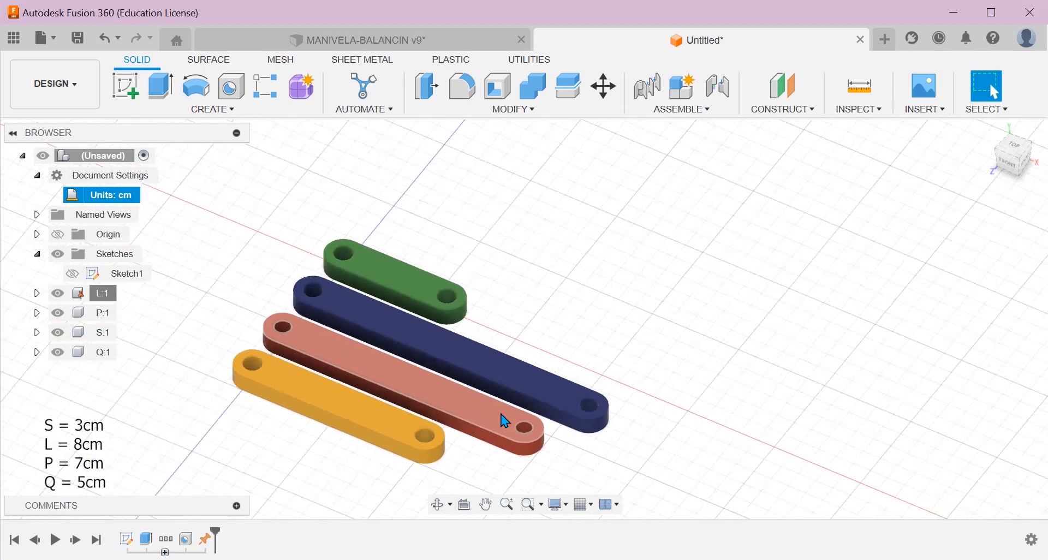
{"action": "scroll", "coordinate": [465, 403], "scroll_direction": "up", "scroll_amount": 2}
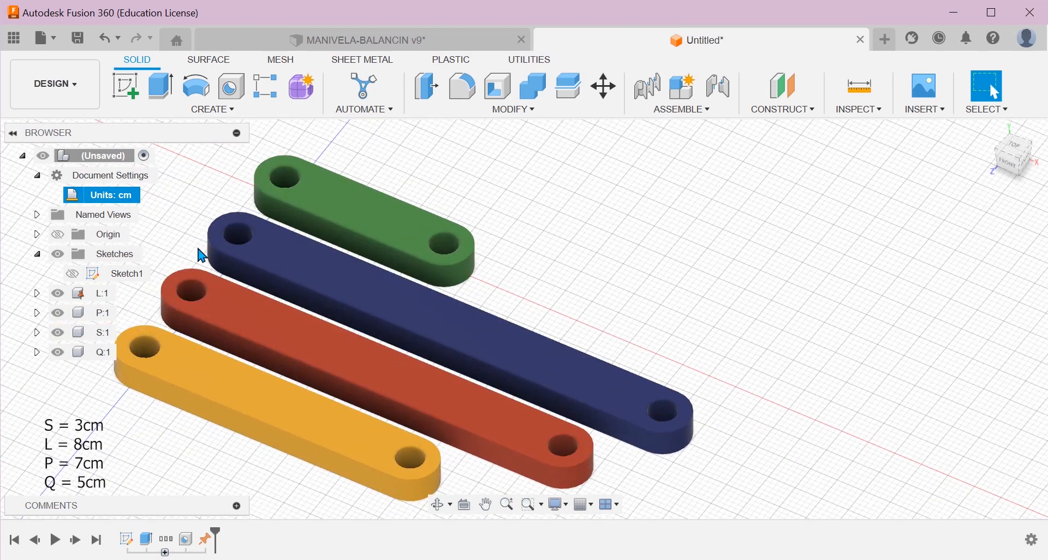
{"action": "scroll", "coordinate": [175, 240], "scroll_direction": "up", "scroll_amount": 3}
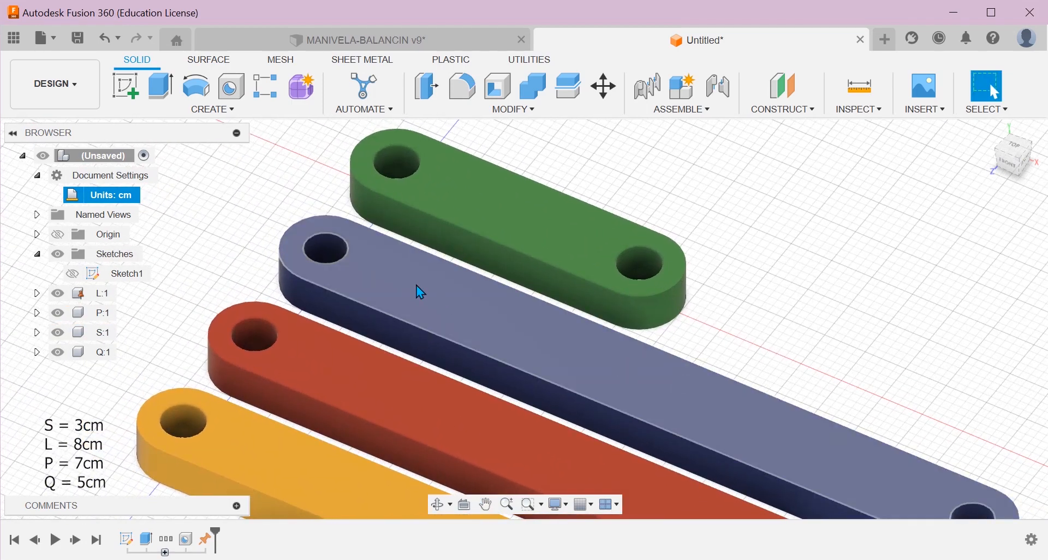
Switch to the MANIVELA-BALANCIN v9 design and examine the finished crank-rocker assembly from the front and the side
{"action": "scroll", "coordinate": [417, 286], "scroll_direction": "down", "scroll_amount": 3}
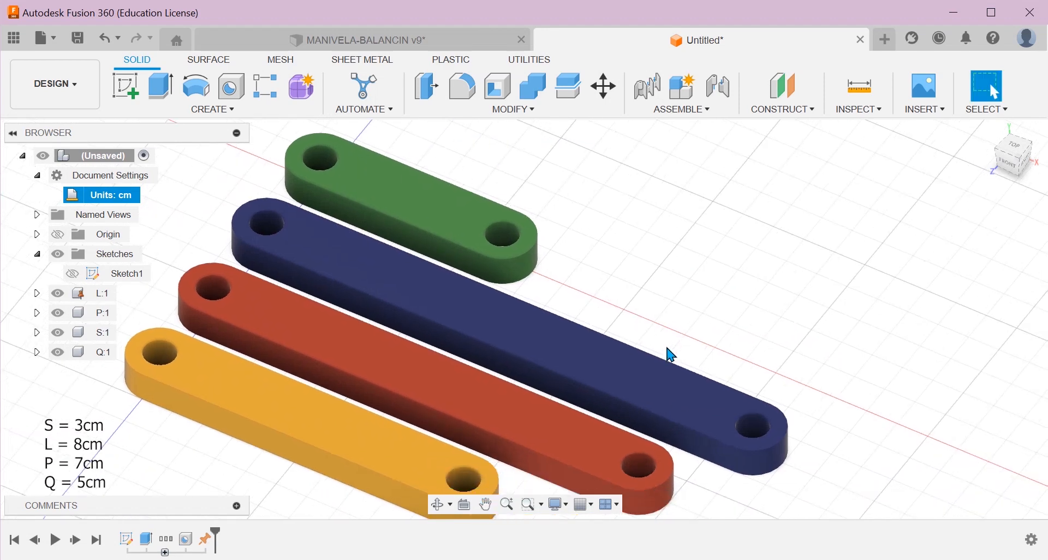
{"action": "scroll", "coordinate": [670, 355], "scroll_direction": "down", "scroll_amount": 2}
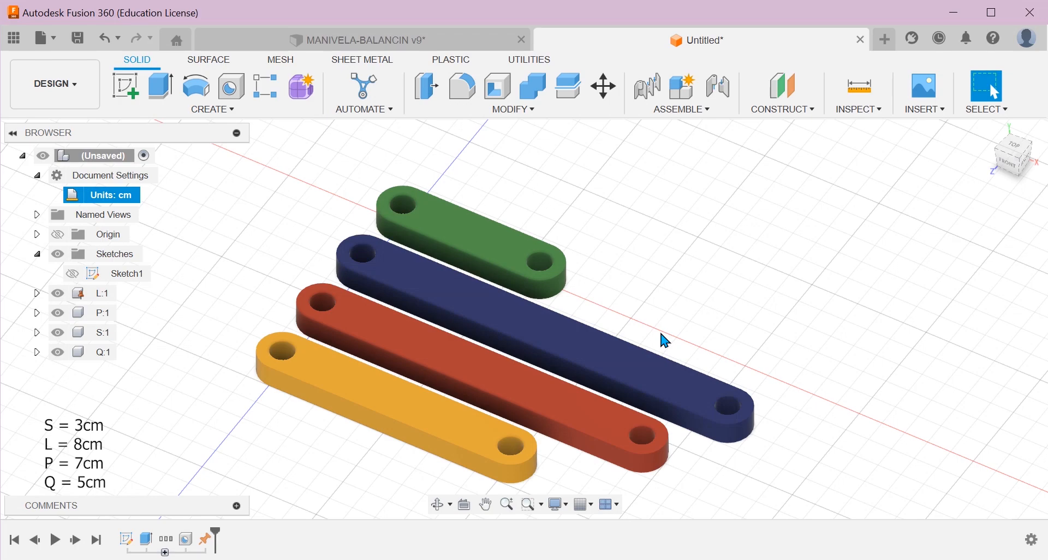
{"action": "scroll", "coordinate": [544, 405], "scroll_direction": "down", "scroll_amount": 2}
{"action": "left_click", "coordinate": [398, 39]}
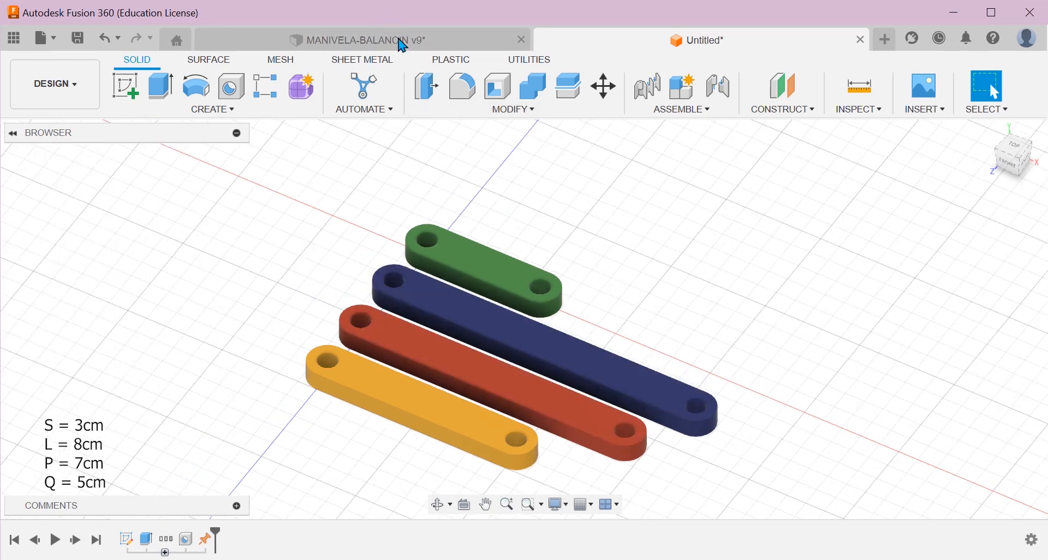
{"action": "scroll", "coordinate": [514, 322], "scroll_direction": "up", "scroll_amount": 2}
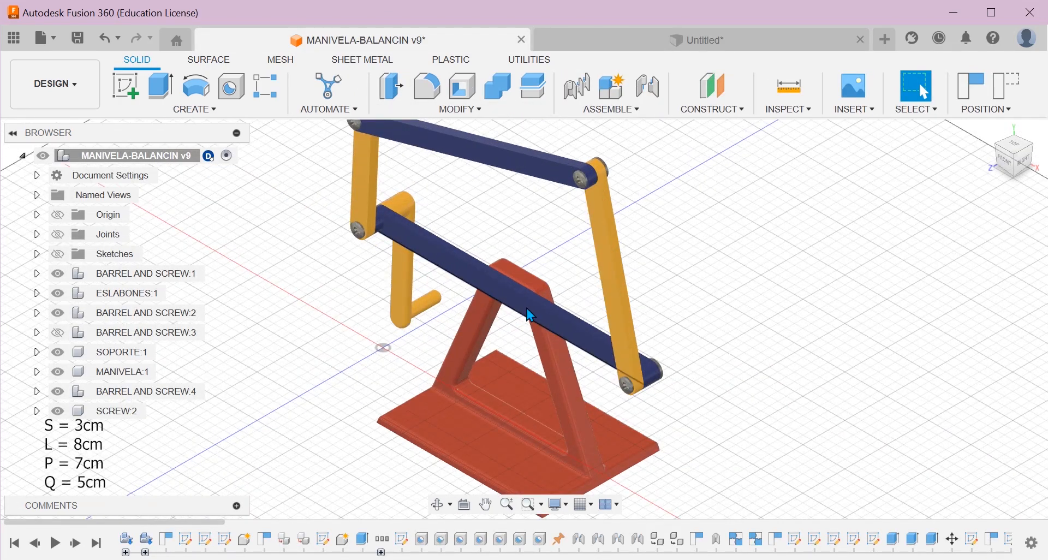
{"action": "mouse_move", "coordinate": [719, 403]}
{"action": "middle_mouse_down", "text": "shift"}
{"action": "mouse_move", "coordinate": [721, 386]}
{"action": "mouse_move", "coordinate": [732, 388]}
{"action": "middle_mouse_up", "text": "shift"}
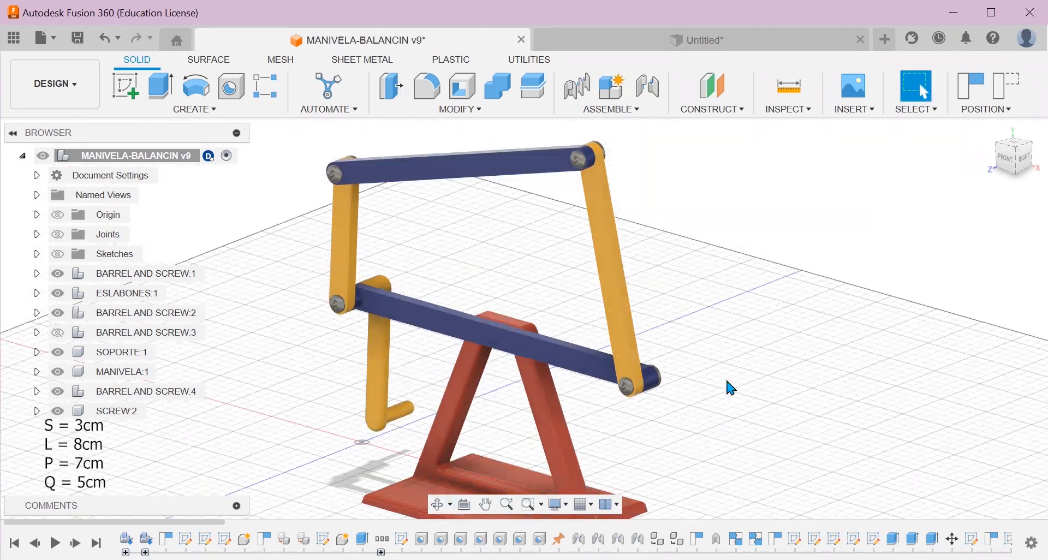
{"action": "scroll", "coordinate": [684, 268], "scroll_direction": "down", "scroll_amount": 1}
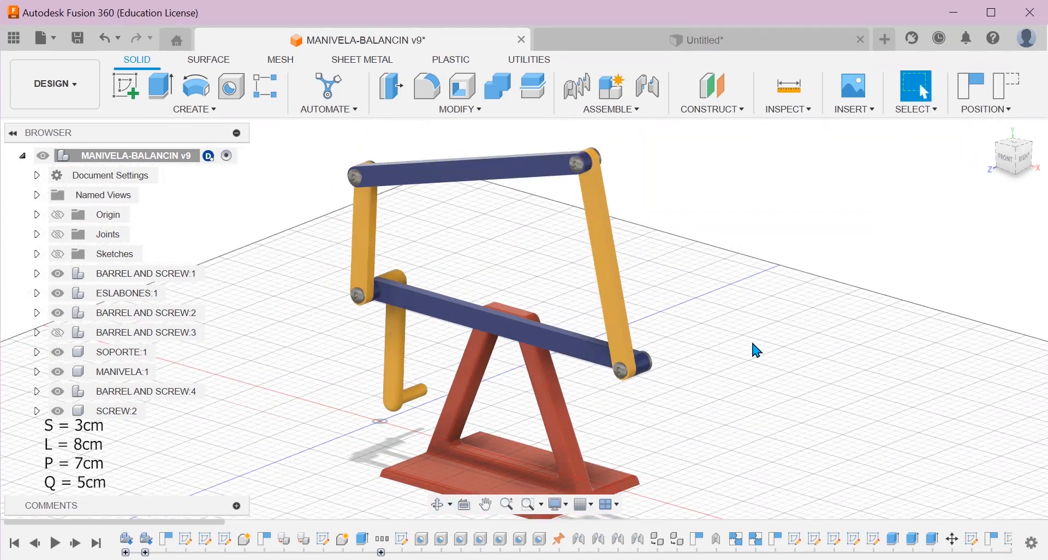
{"action": "middle_click_drag", "start_coordinate": [752, 344], "coordinate": [525, 282], "text": "shift"}
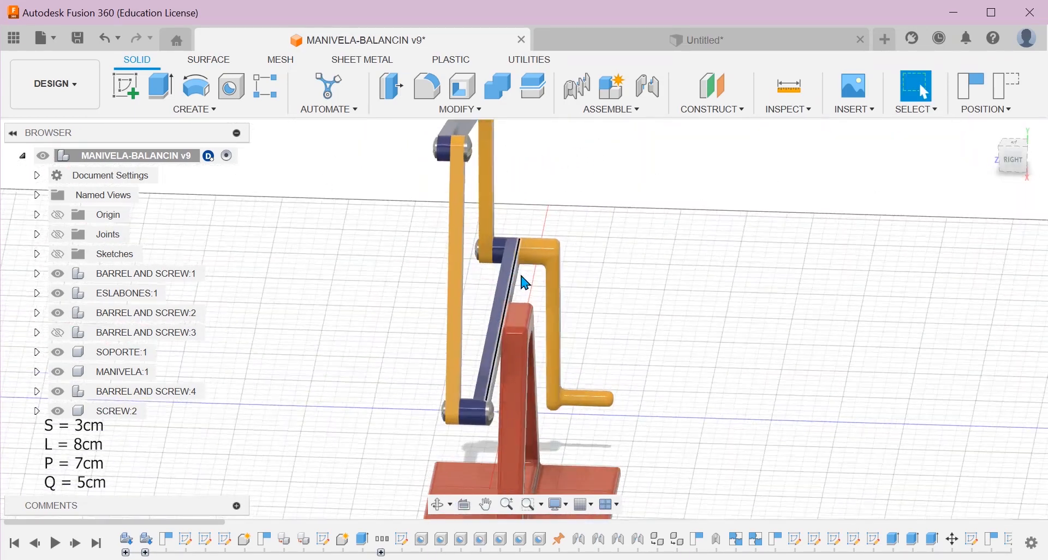
{"action": "scroll", "coordinate": [488, 255], "scroll_direction": "up", "scroll_amount": 6}
{"action": "scroll", "coordinate": [489, 257], "scroll_direction": "down", "scroll_amount": 5}
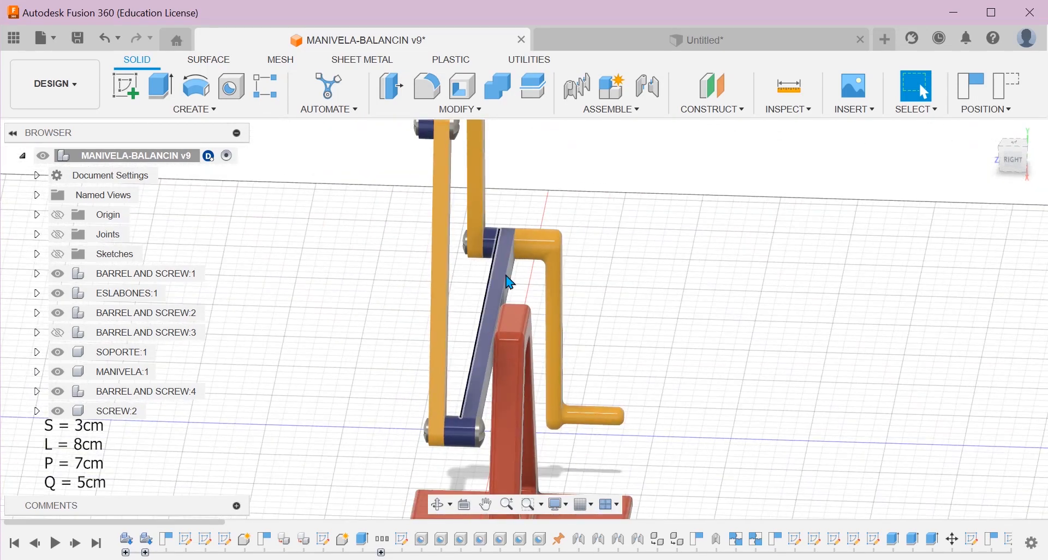
{"action": "middle_click_drag", "start_coordinate": [627, 234], "coordinate": [614, 264], "text": "shift"}
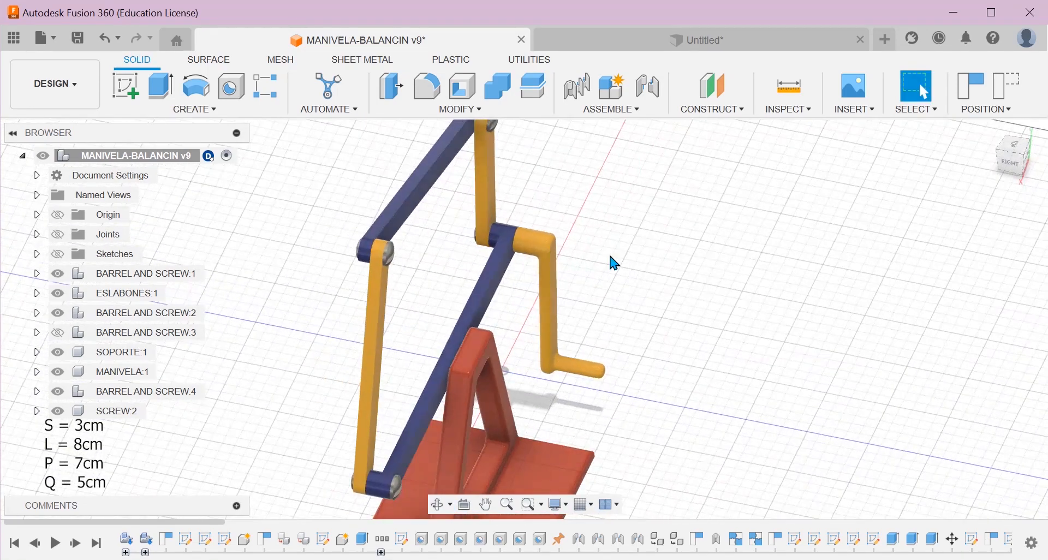
Examine how the blue and yellow links sit beside each other and are held by screws at their pivots
{"action": "scroll", "coordinate": [405, 262], "scroll_direction": "up", "scroll_amount": 3}
{"action": "scroll", "coordinate": [382, 256], "scroll_direction": "down", "scroll_amount": 3}
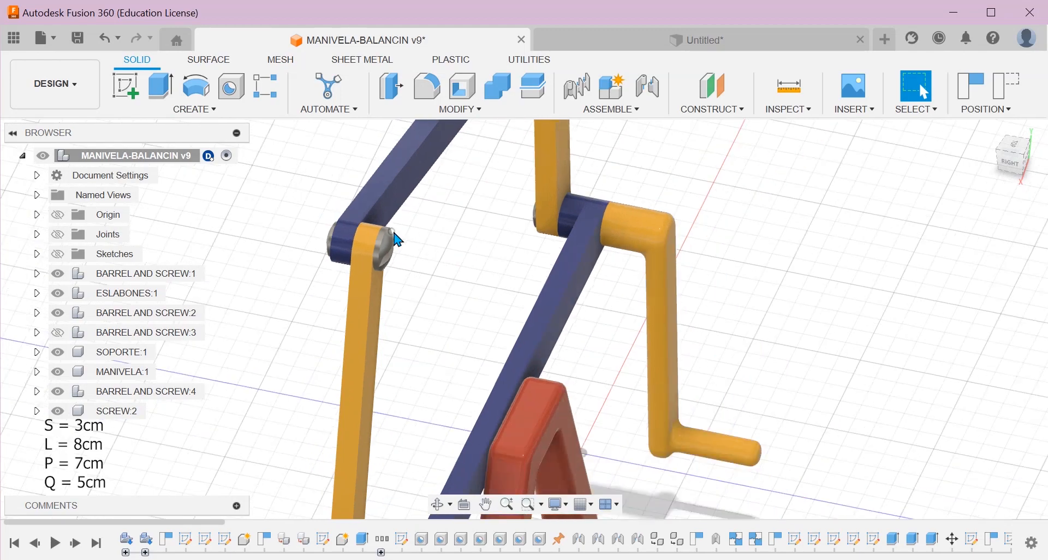
{"action": "scroll", "coordinate": [398, 240], "scroll_direction": "down", "scroll_amount": 4}
{"action": "middle_click_drag", "start_coordinate": [552, 428], "coordinate": [546, 398], "text": "shift"}
{"action": "scroll", "coordinate": [612, 310], "scroll_direction": "up", "scroll_amount": 6}
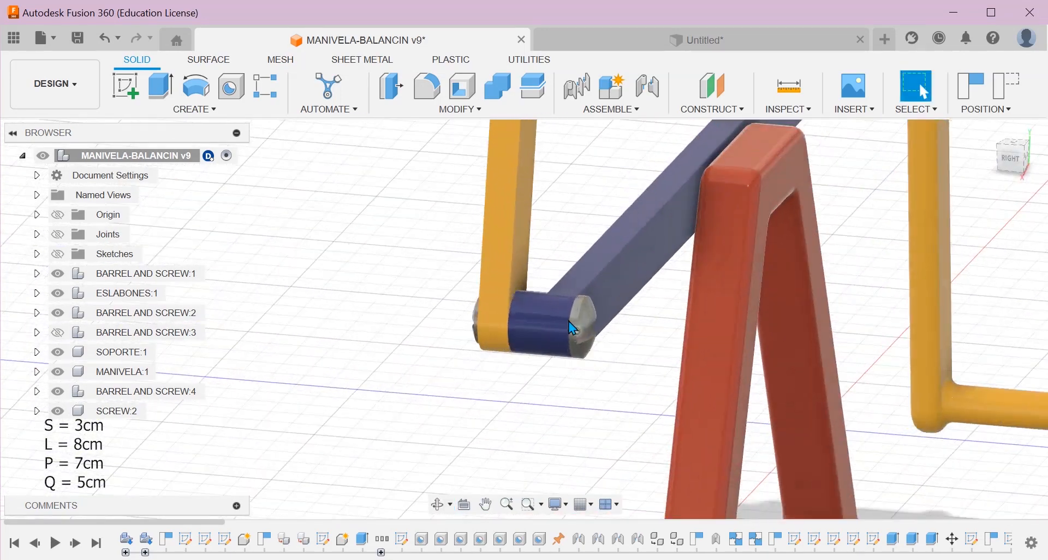
{"action": "middle_click_drag", "start_coordinate": [644, 310], "coordinate": [373, 474], "text": "shift"}
{"action": "scroll", "coordinate": [662, 357], "scroll_direction": "down", "scroll_amount": 6}
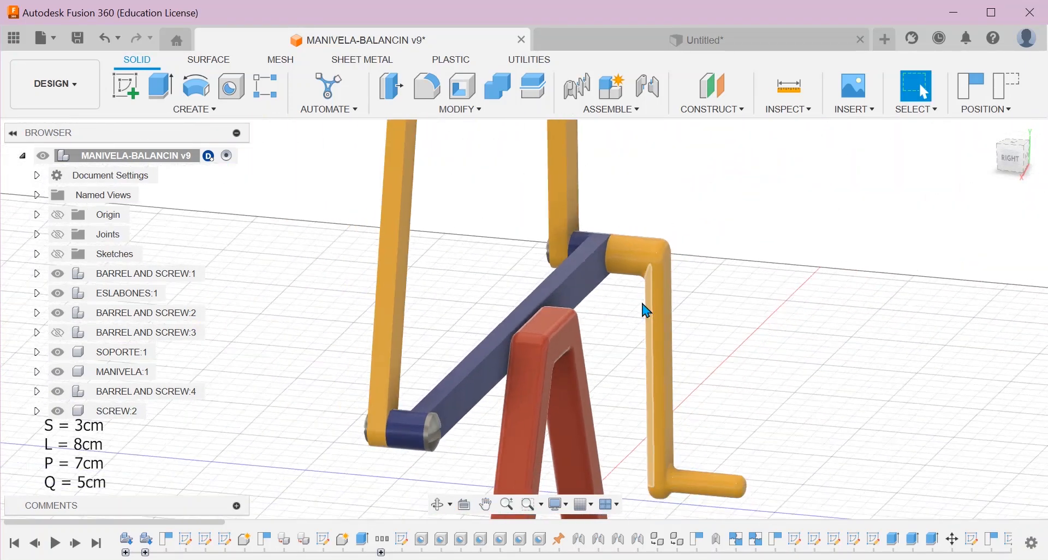
{"action": "middle_click_drag", "start_coordinate": [770, 316], "coordinate": [746, 391]}
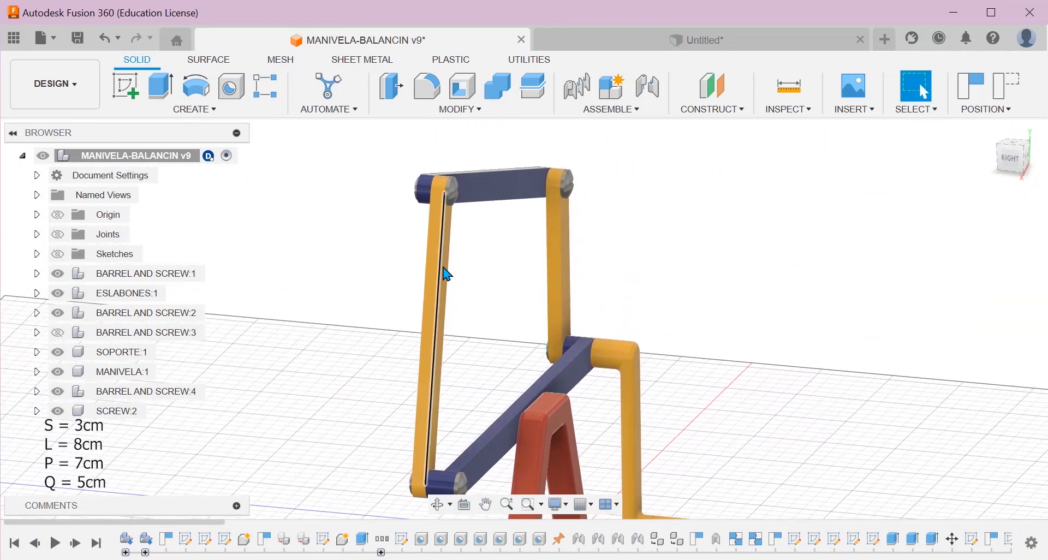
{"action": "scroll", "coordinate": [448, 274], "scroll_direction": "up", "scroll_amount": 4}
{"action": "scroll", "coordinate": [541, 293], "scroll_direction": "down", "scroll_amount": 6}
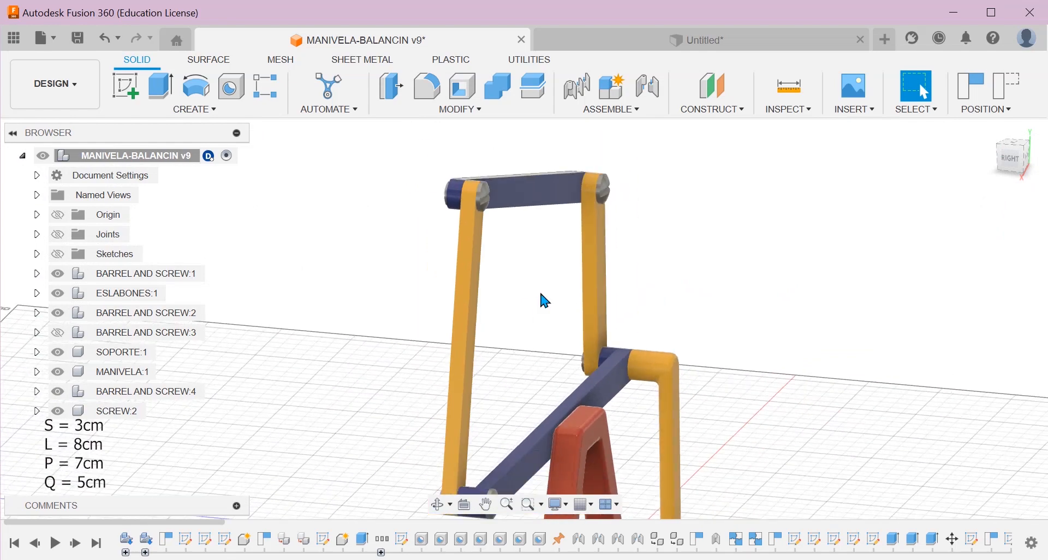
{"action": "middle_click_drag", "start_coordinate": [797, 384], "coordinate": [780, 253]}
{"action": "scroll", "coordinate": [532, 330], "scroll_direction": "up", "scroll_amount": 4}
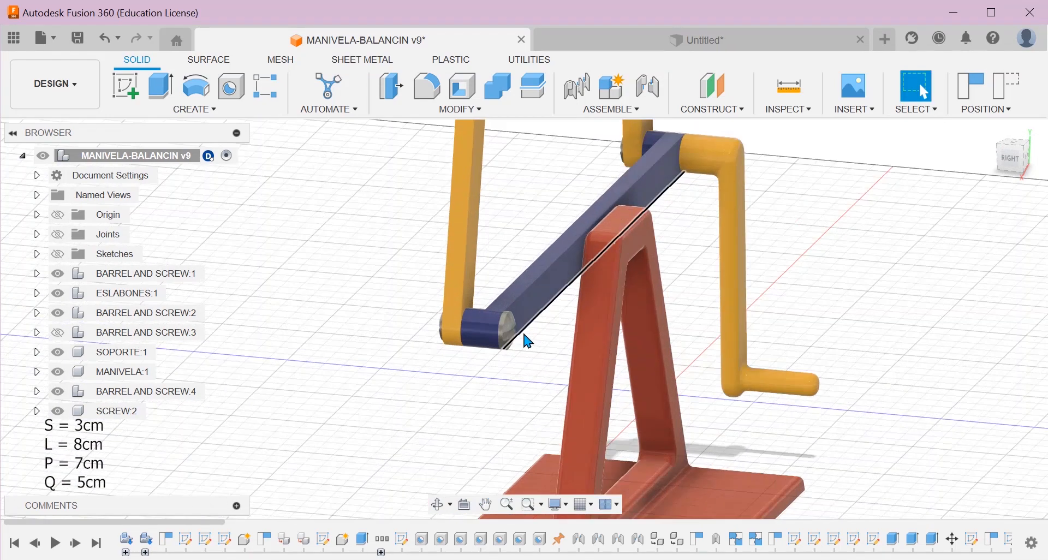
{"action": "middle_click_drag", "start_coordinate": [520, 368], "coordinate": [655, 374], "text": "shift"}
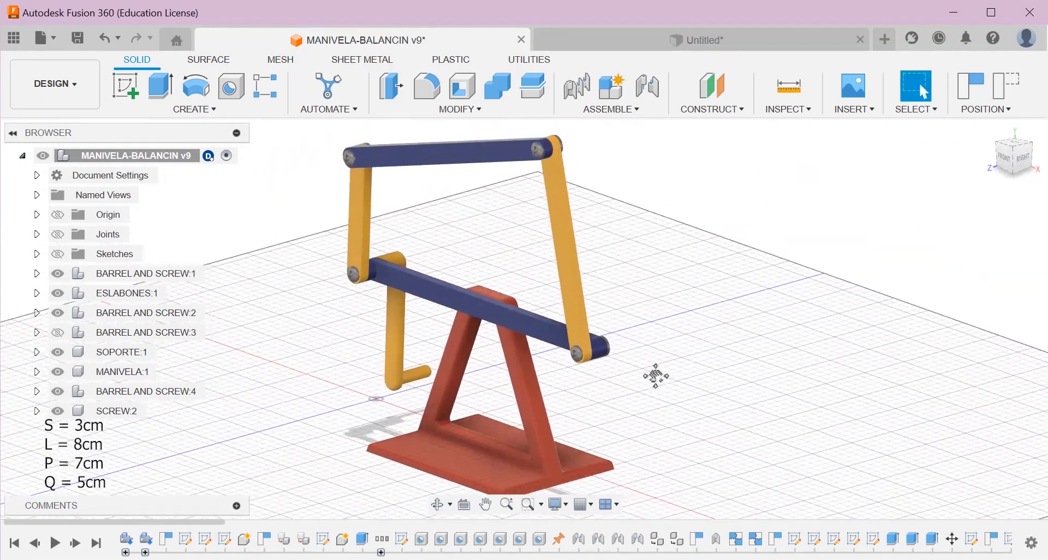
Highlight the lower blue link and the short yellow link in the finished assembly, clear the selection, and inspect their pivots
{"action": "scroll", "coordinate": [655, 375], "scroll_direction": "up", "scroll_amount": 1}
{"action": "left_click", "coordinate": [397, 280]}
{"action": "scroll", "coordinate": [424, 264], "scroll_direction": "up", "scroll_amount": 4}
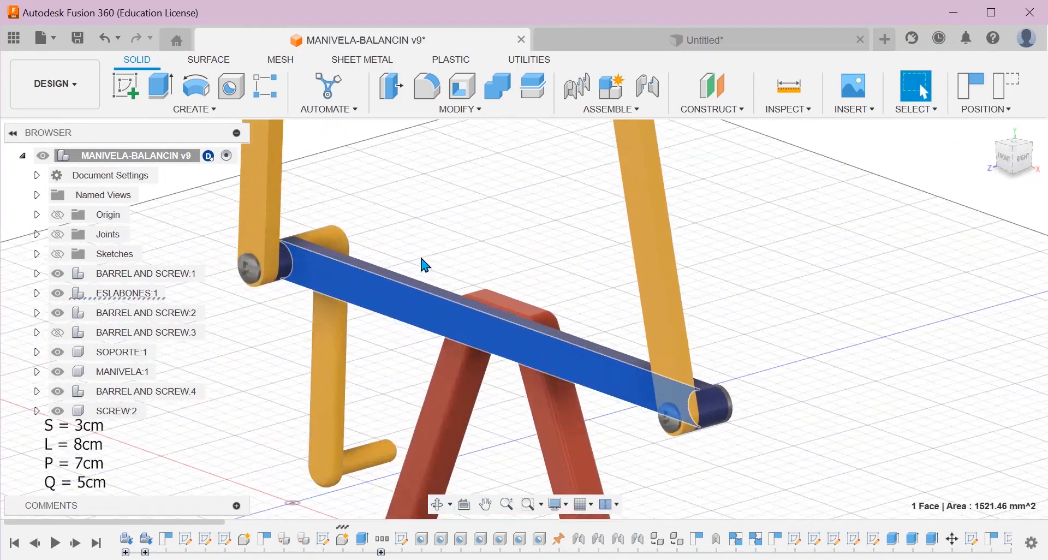
{"action": "scroll", "coordinate": [397, 293], "scroll_direction": "down", "scroll_amount": 5}
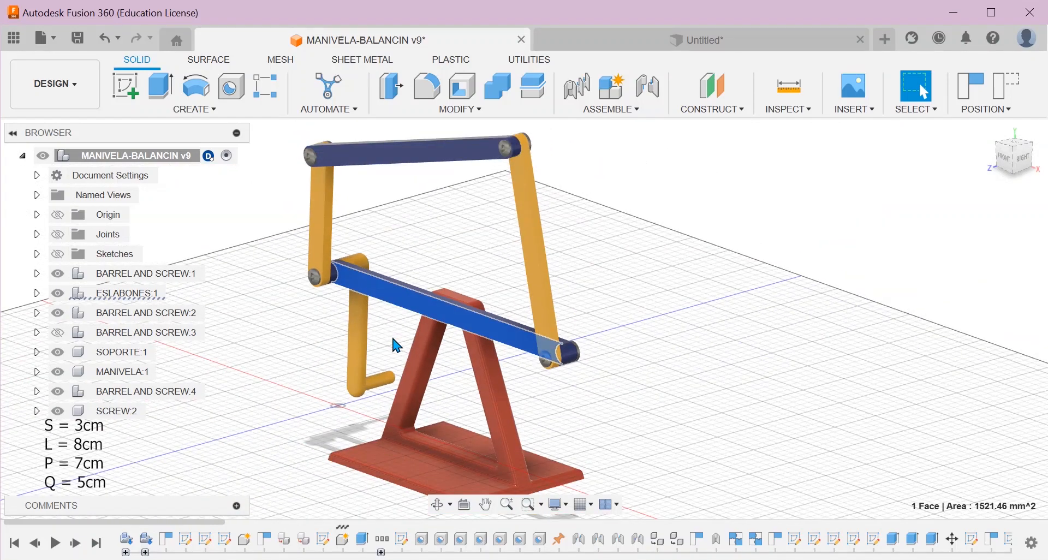
{"action": "scroll", "coordinate": [317, 274], "scroll_direction": "up", "scroll_amount": 3}
{"action": "scroll", "coordinate": [319, 277], "scroll_direction": "down", "scroll_amount": 3}
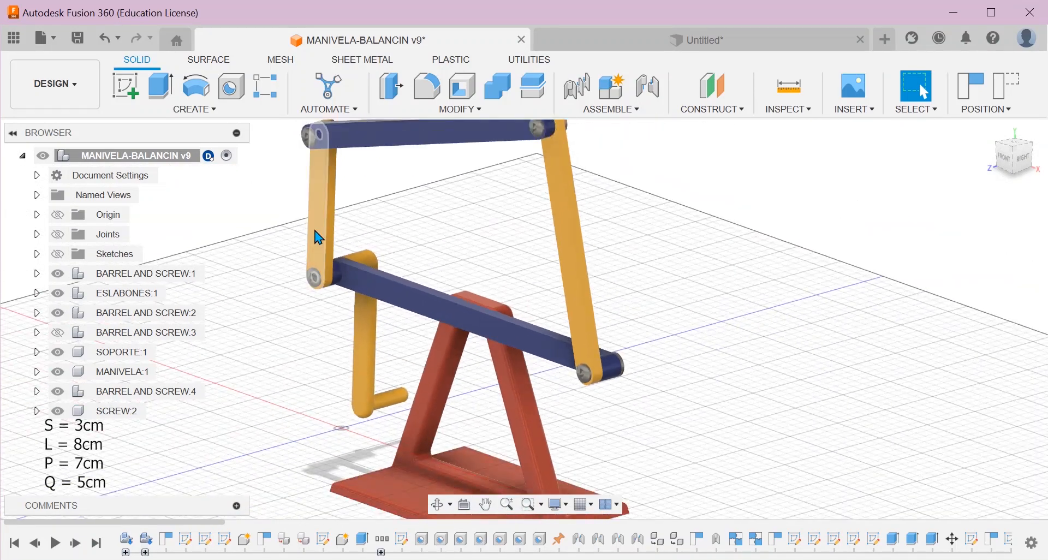
{"action": "left_click", "coordinate": [320, 205]}
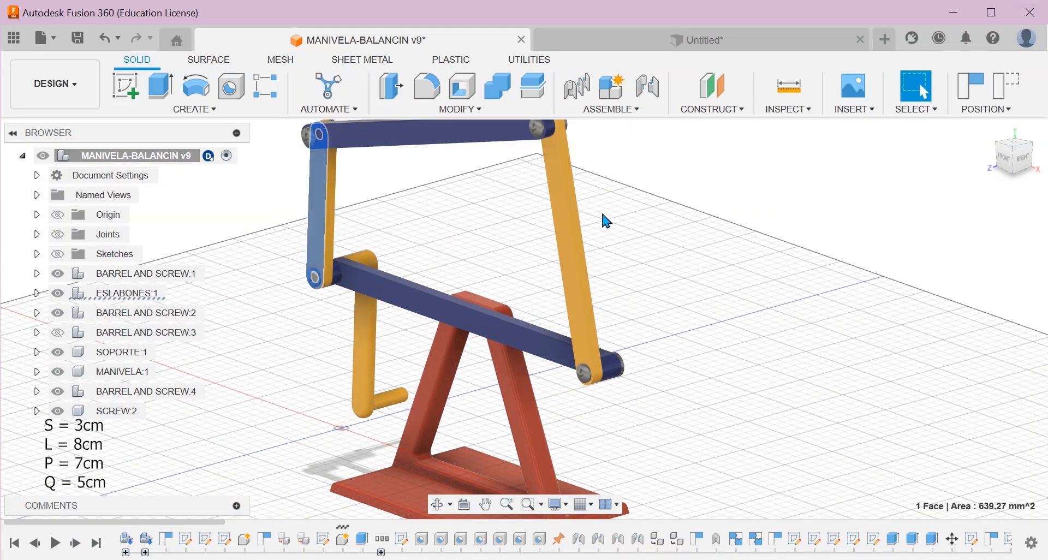
{"action": "left_click", "coordinate": [568, 229]}
{"action": "scroll", "coordinate": [379, 265], "scroll_direction": "down", "scroll_amount": 3}
{"action": "key", "text": "Escape"}
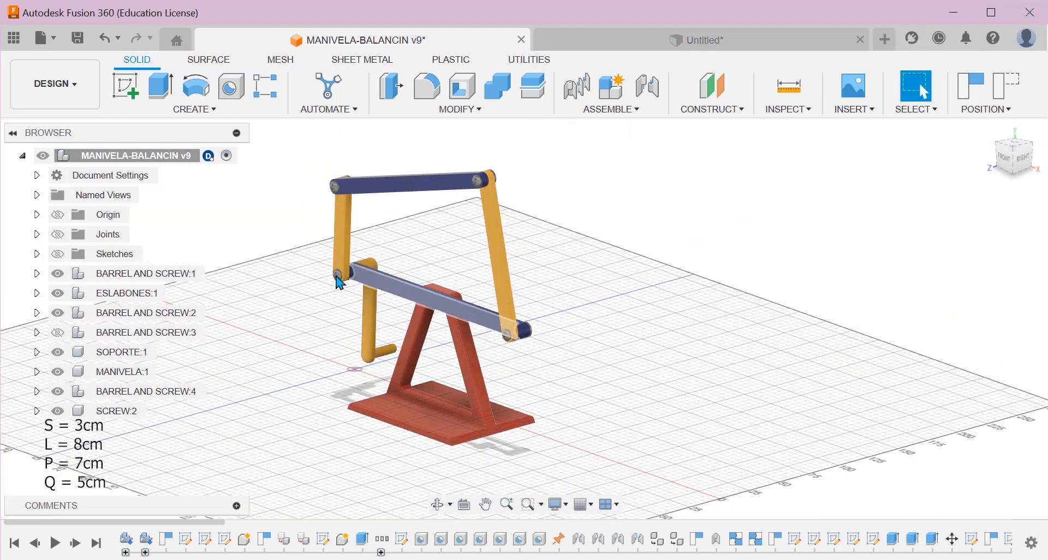
{"action": "scroll", "coordinate": [328, 276], "scroll_direction": "up", "scroll_amount": 3}
{"action": "scroll", "coordinate": [332, 281], "scroll_direction": "up", "scroll_amount": 2}
{"action": "middle_click_drag", "start_coordinate": [482, 215], "coordinate": [463, 348]}
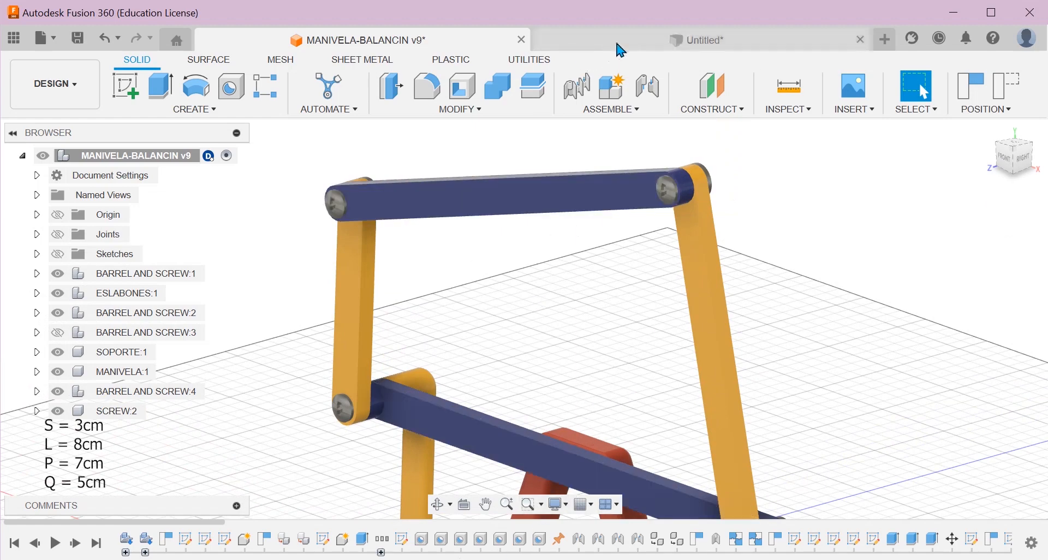
Return to the Untitled design and look closely at the green link beside the grounded blue link
{"action": "left_click", "coordinate": [646, 34]}
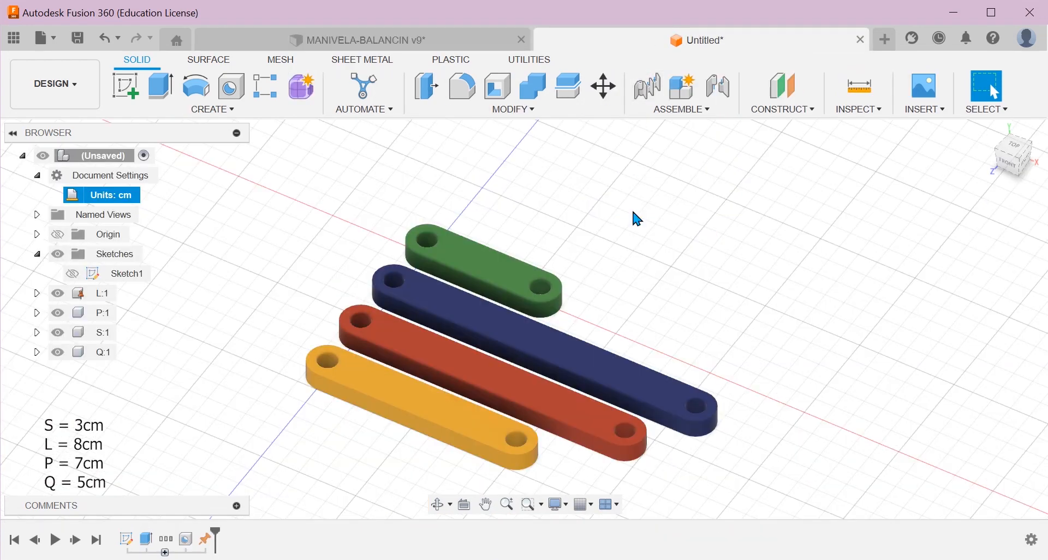
{"action": "scroll", "coordinate": [635, 322], "scroll_direction": "down", "scroll_amount": 1}
{"action": "middle_click_drag", "start_coordinate": [706, 364], "coordinate": [685, 321]}
{"action": "scroll", "coordinate": [459, 231], "scroll_direction": "up", "scroll_amount": 2}
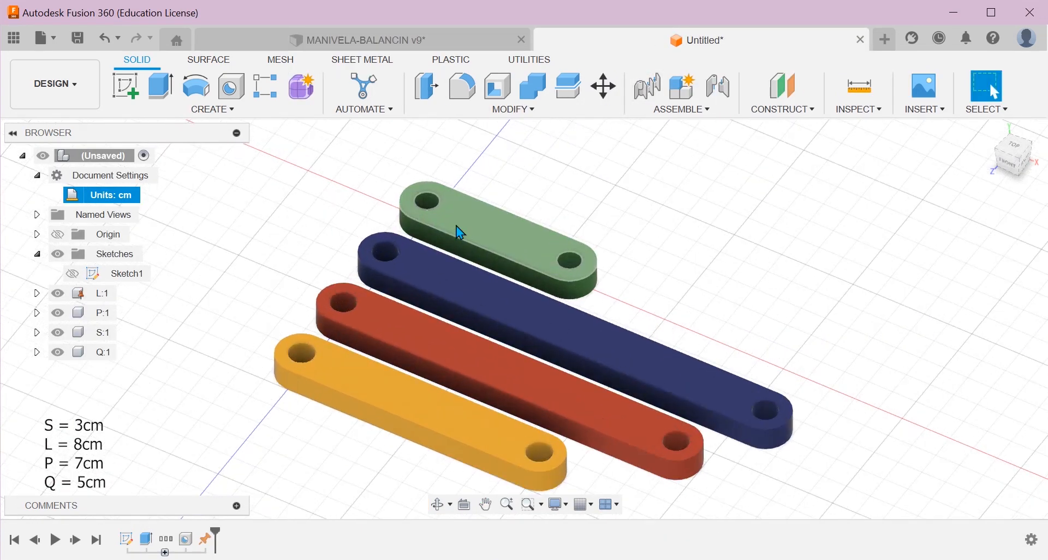
{"action": "scroll", "coordinate": [456, 226], "scroll_direction": "up", "scroll_amount": 3}
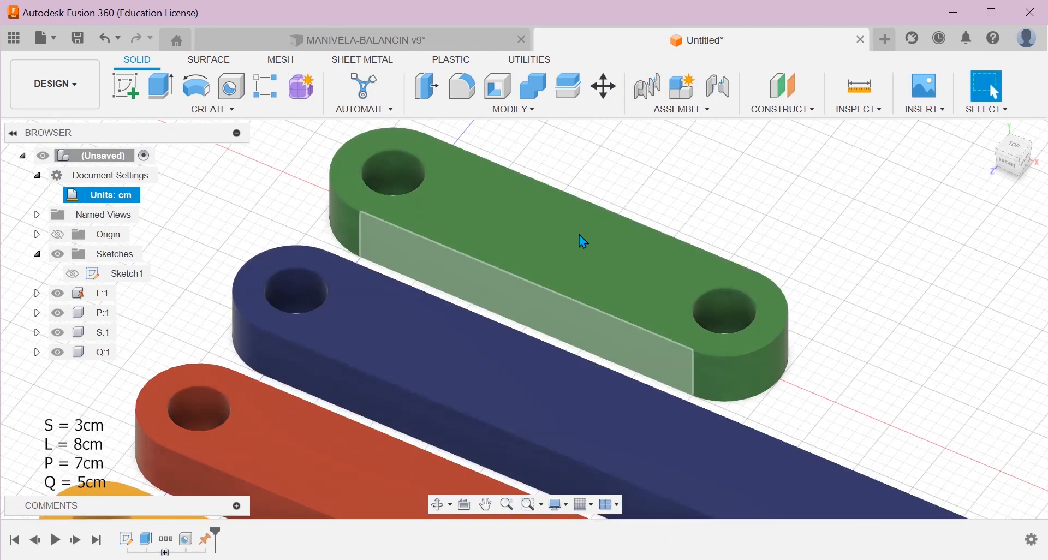
Review the available joint commands, including As-Built Joint, and examine the end holes of links L and S
{"action": "left_click", "coordinate": [689, 111]}
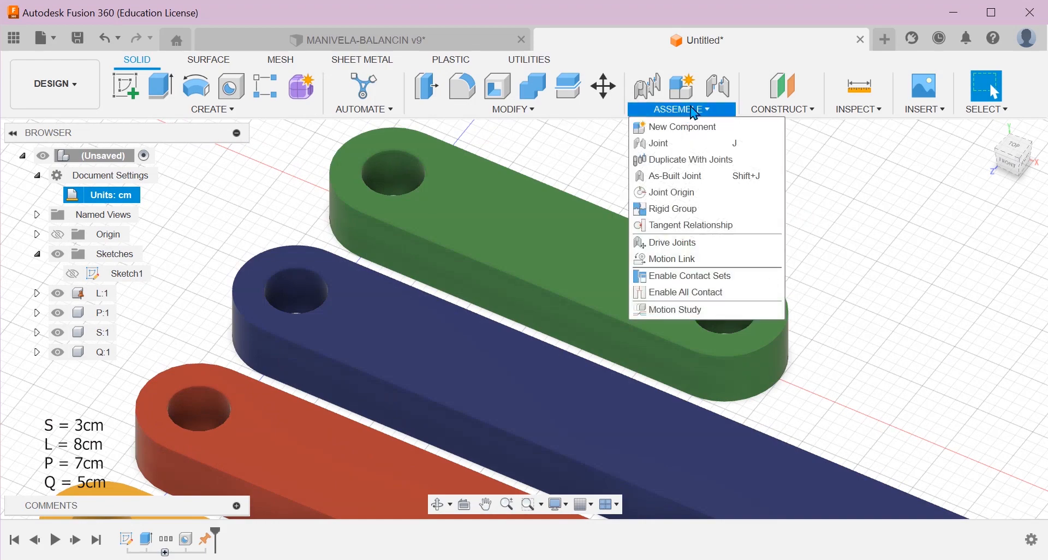
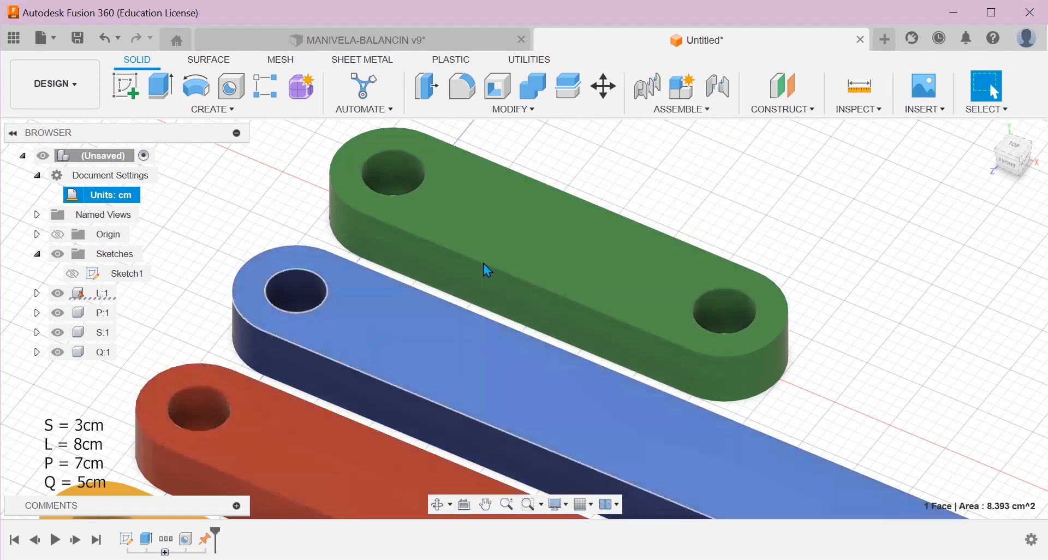
{"action": "left_click", "coordinate": [689, 111]}
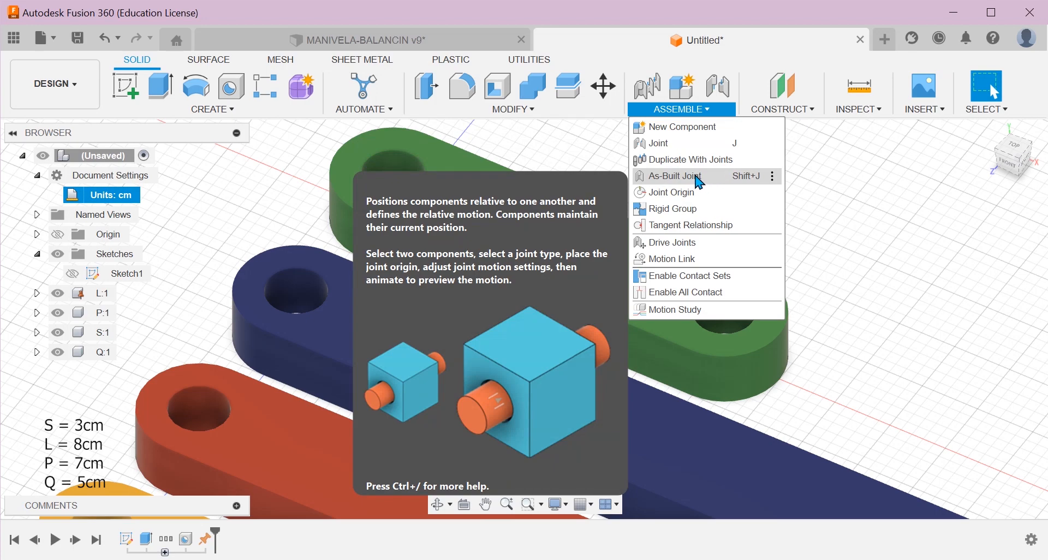
{"action": "left_click", "coordinate": [205, 292]}
{"action": "scroll", "coordinate": [204, 292], "scroll_direction": "down", "scroll_amount": 3}
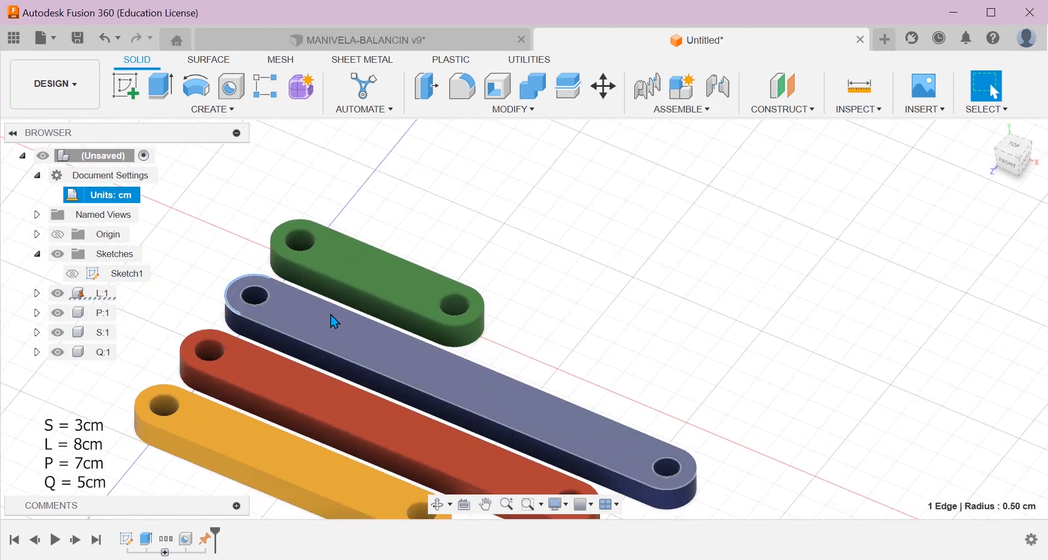
{"action": "scroll", "coordinate": [240, 297], "scroll_direction": "up", "scroll_amount": 5}
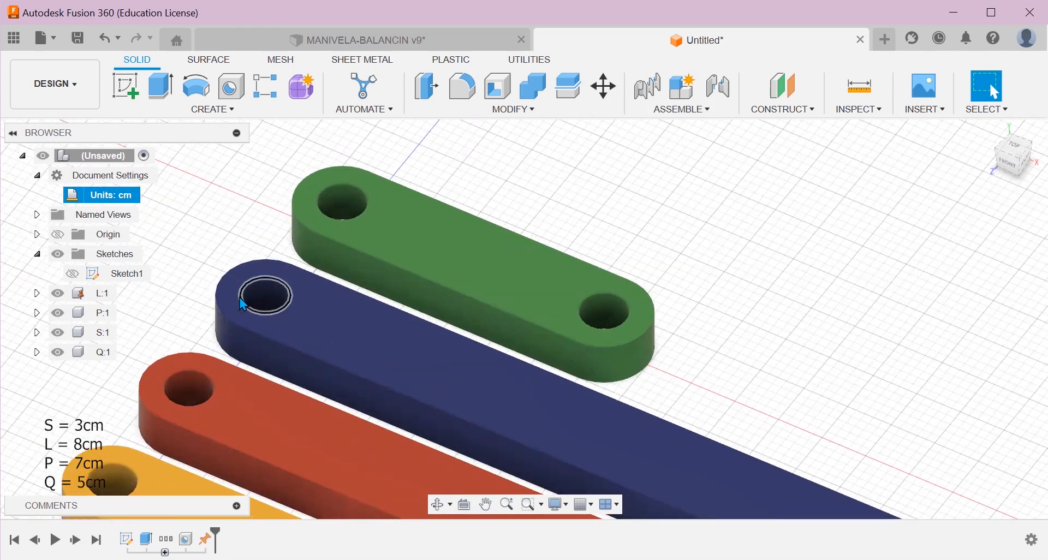
{"action": "scroll", "coordinate": [241, 297], "scroll_direction": "down", "scroll_amount": 6}
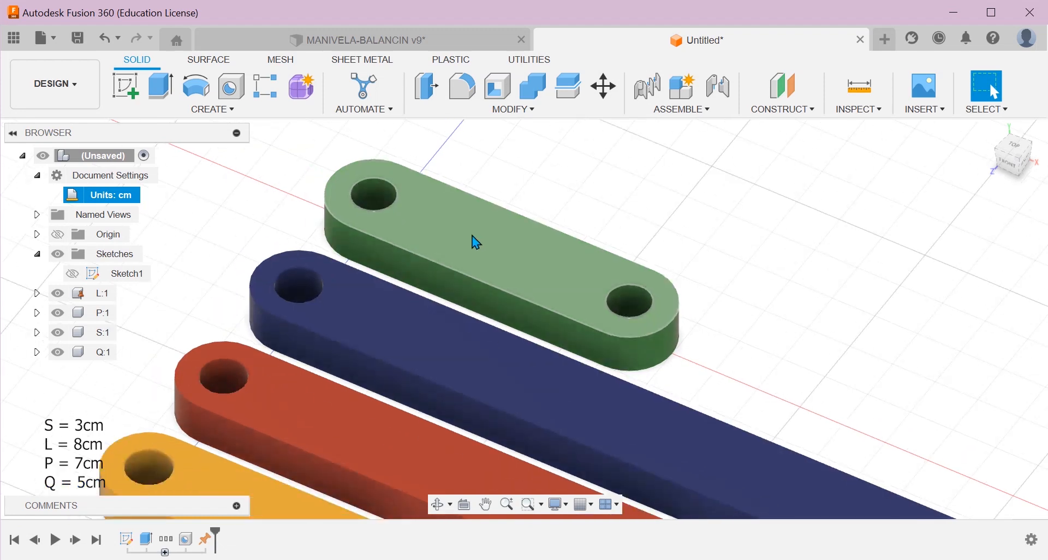
Start a Joint and snap the upper centre of link S's end hole to the matching end hole of link L
{"action": "left_click", "coordinate": [659, 111]}
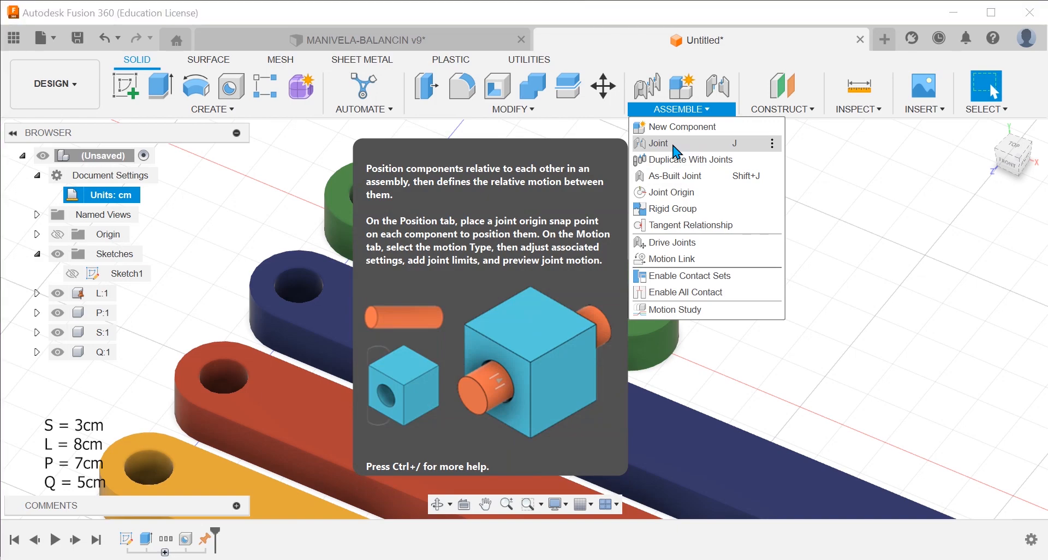
{"action": "left_click", "coordinate": [675, 145]}
{"action": "scroll", "coordinate": [520, 217], "scroll_direction": "up", "scroll_amount": 5}
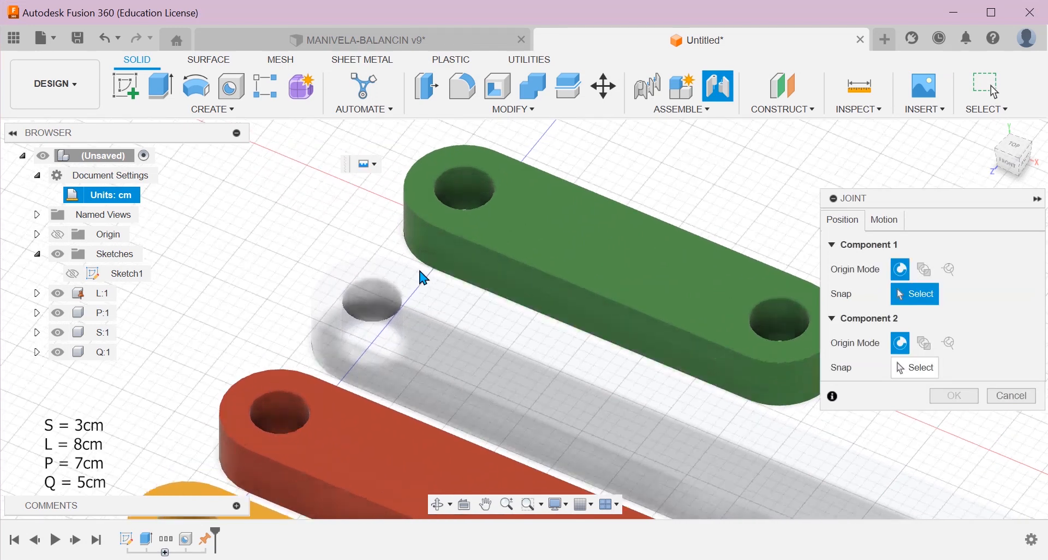
{"action": "scroll", "coordinate": [480, 186], "scroll_direction": "up", "scroll_amount": 4}
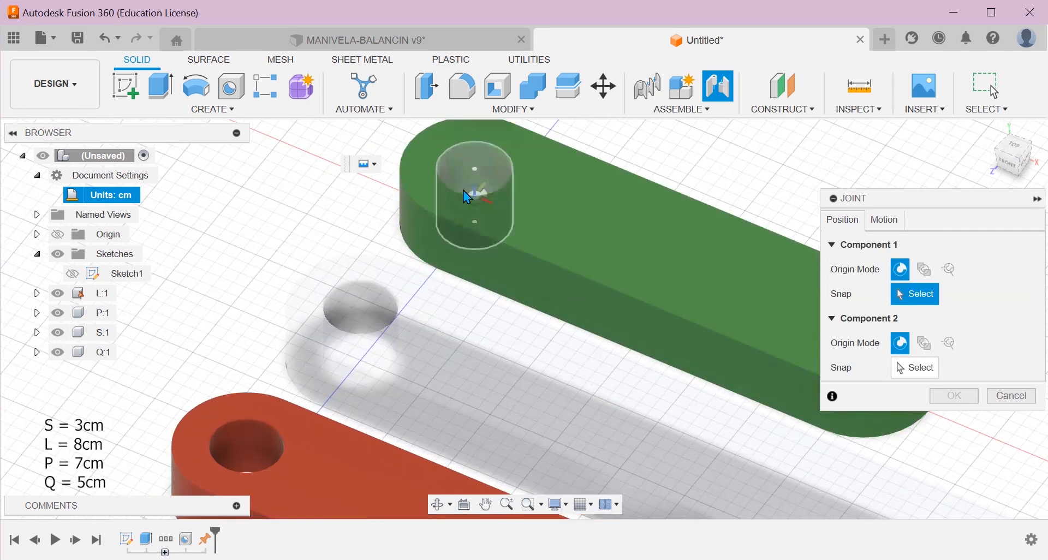
{"action": "left_click", "coordinate": [473, 204]}
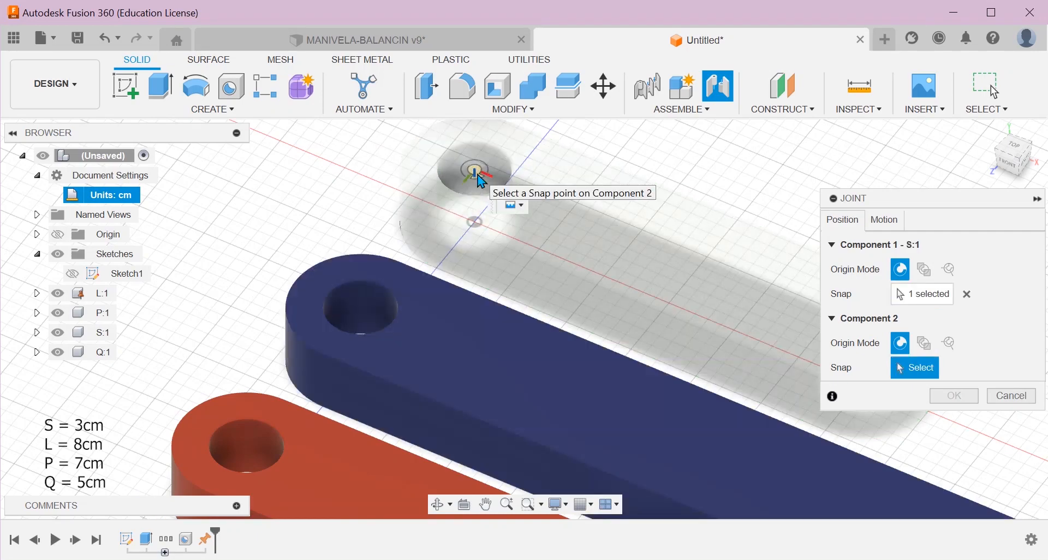
{"action": "scroll", "coordinate": [472, 172], "scroll_direction": "up", "scroll_amount": 4}
{"action": "scroll", "coordinate": [473, 172], "scroll_direction": "down", "scroll_amount": 5}
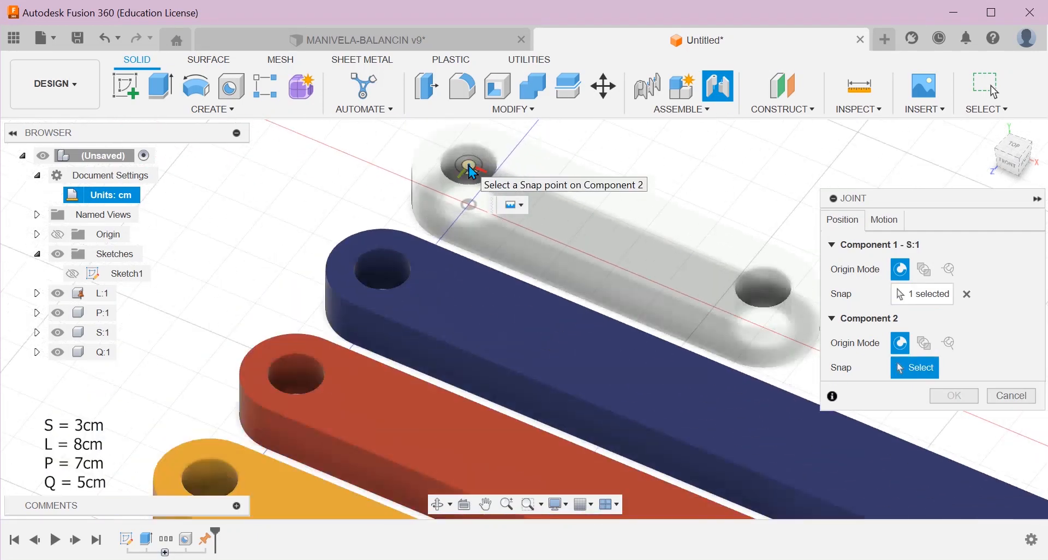
{"action": "scroll", "coordinate": [399, 300], "scroll_direction": "up", "scroll_amount": 3}
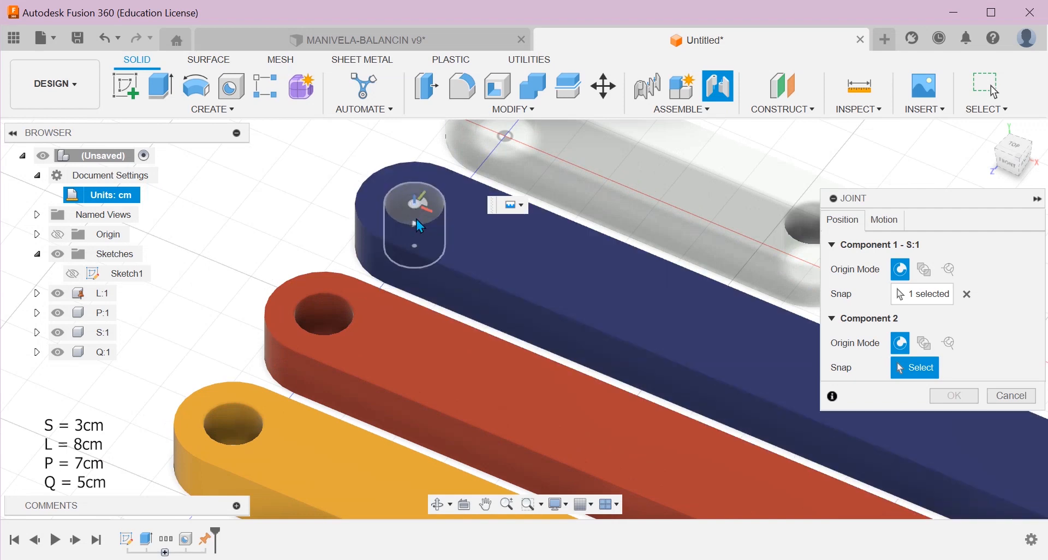
{"action": "left_click", "coordinate": [417, 221]}
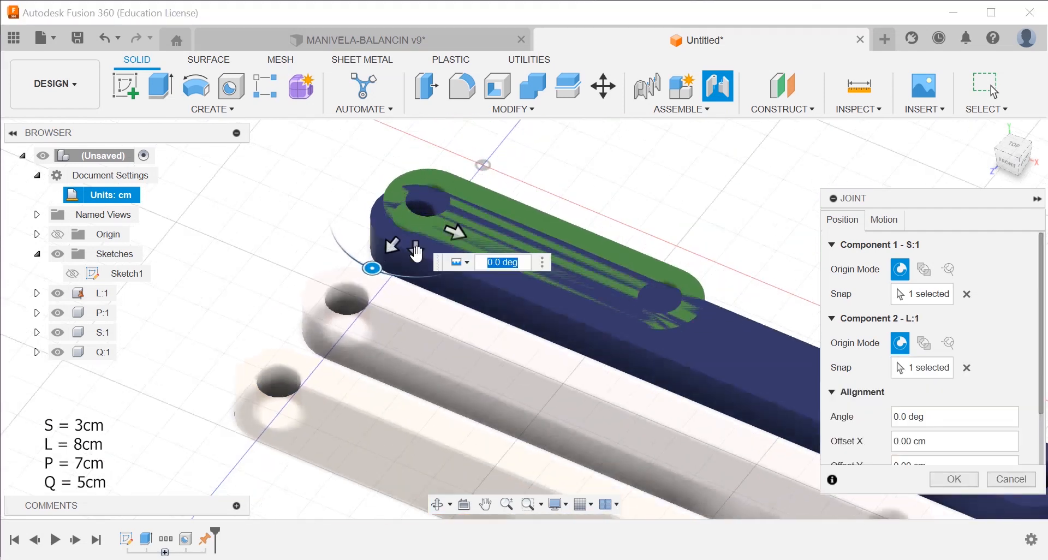
Flip the joint alignment so that link S stacks on top of link L
{"action": "scroll", "coordinate": [536, 328], "scroll_direction": "down", "scroll_amount": 1}
{"action": "scroll", "coordinate": [442, 274], "scroll_direction": "up", "scroll_amount": 2}
{"action": "scroll", "coordinate": [617, 262], "scroll_direction": "up", "scroll_amount": 1}
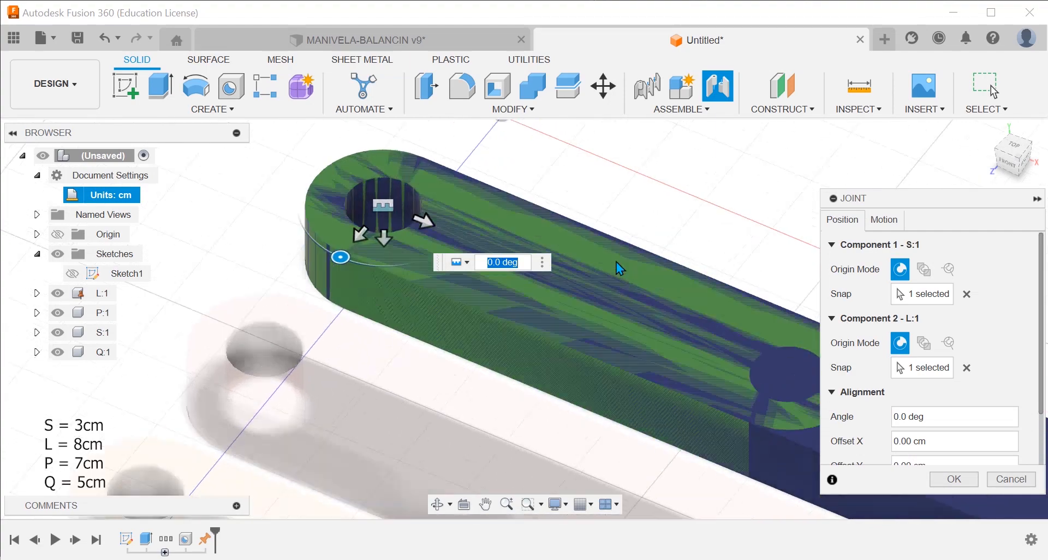
{"action": "scroll", "coordinate": [619, 261], "scroll_direction": "up", "scroll_amount": 1}
{"action": "scroll", "coordinate": [630, 209], "scroll_direction": "down", "scroll_amount": 1}
{"action": "middle_click_drag", "start_coordinate": [614, 218], "coordinate": [486, 235]}
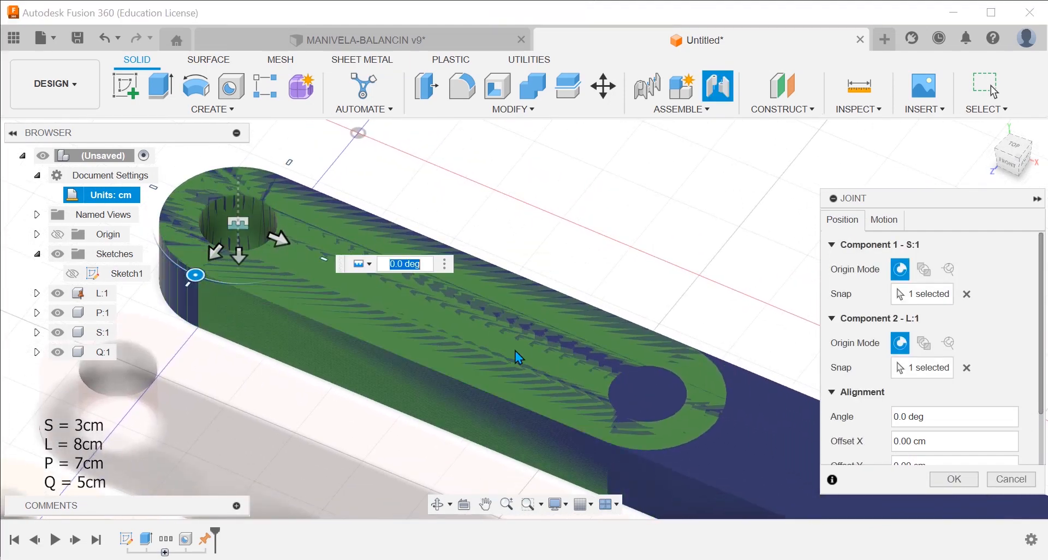
{"action": "scroll", "coordinate": [518, 357], "scroll_direction": "down", "scroll_amount": 1}
{"action": "scroll", "coordinate": [307, 360], "scroll_direction": "down", "scroll_amount": 1}
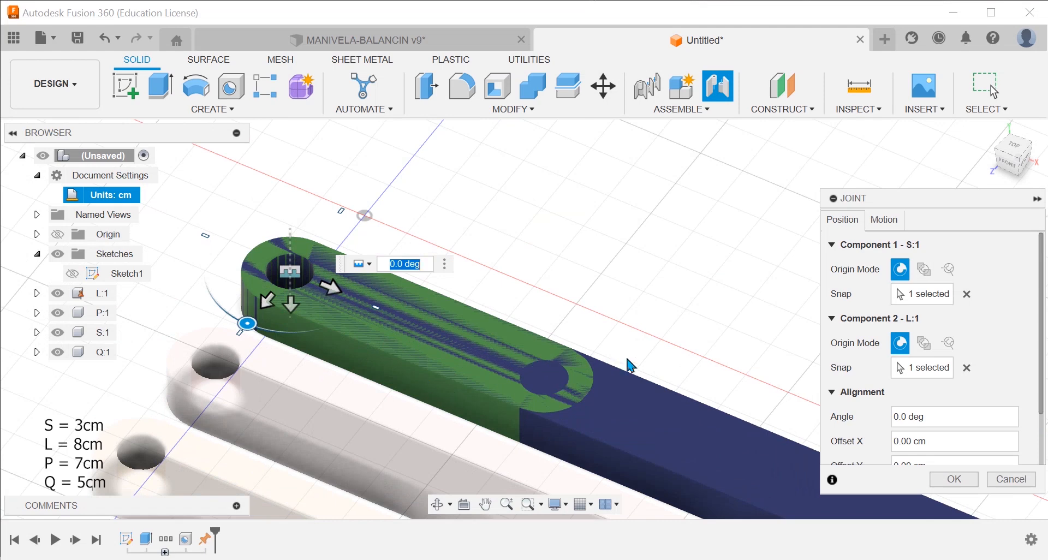
{"action": "scroll", "coordinate": [999, 341], "scroll_direction": "down", "scroll_amount": 2}
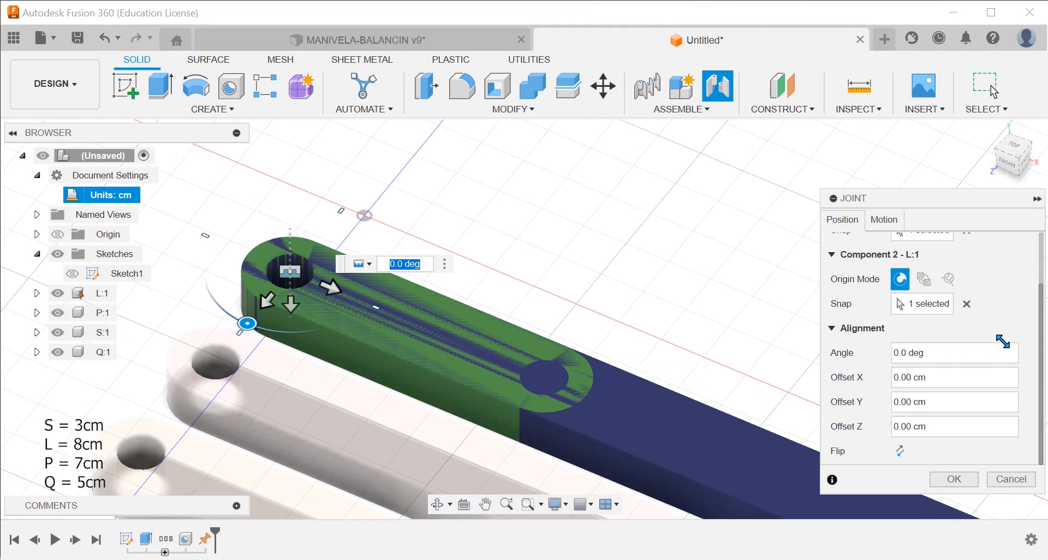
{"action": "left_click", "coordinate": [901, 451]}
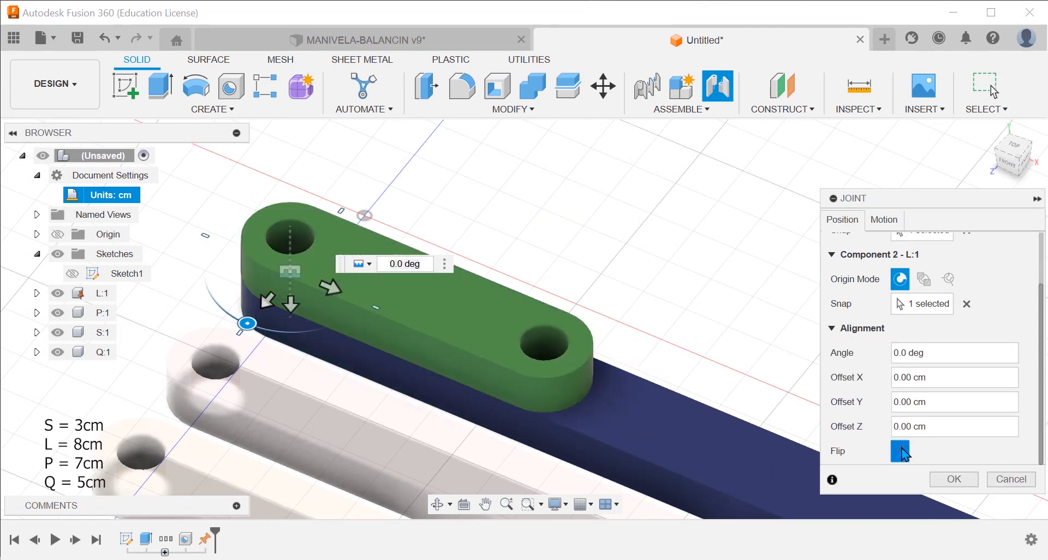
Examine from several angles how the green link S sits against the blue link L at the joint
{"action": "scroll", "coordinate": [231, 258], "scroll_direction": "up", "scroll_amount": 4}
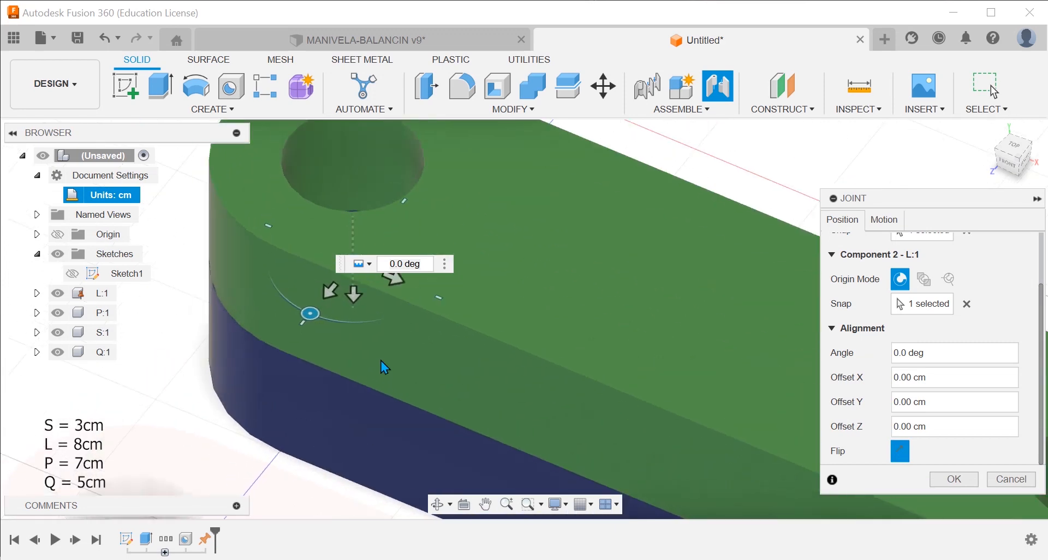
{"action": "middle_click_drag", "start_coordinate": [528, 379], "coordinate": [596, 199], "text": "shift"}
{"action": "scroll", "coordinate": [227, 307], "scroll_direction": "up", "scroll_amount": 3}
{"action": "scroll", "coordinate": [382, 170], "scroll_direction": "down", "scroll_amount": 7}
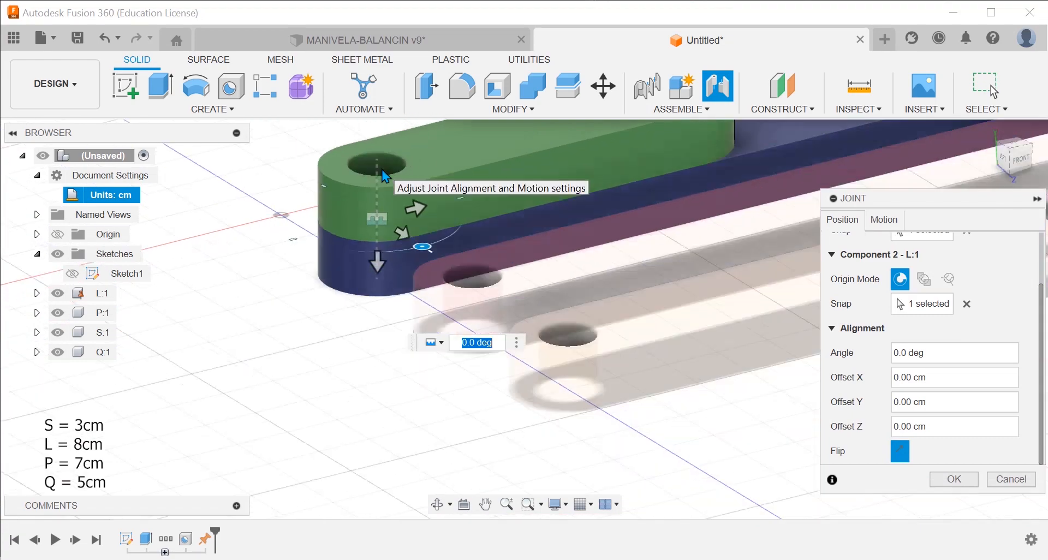
{"action": "middle_click_drag", "start_coordinate": [565, 251], "coordinate": [444, 284], "text": "shift"}
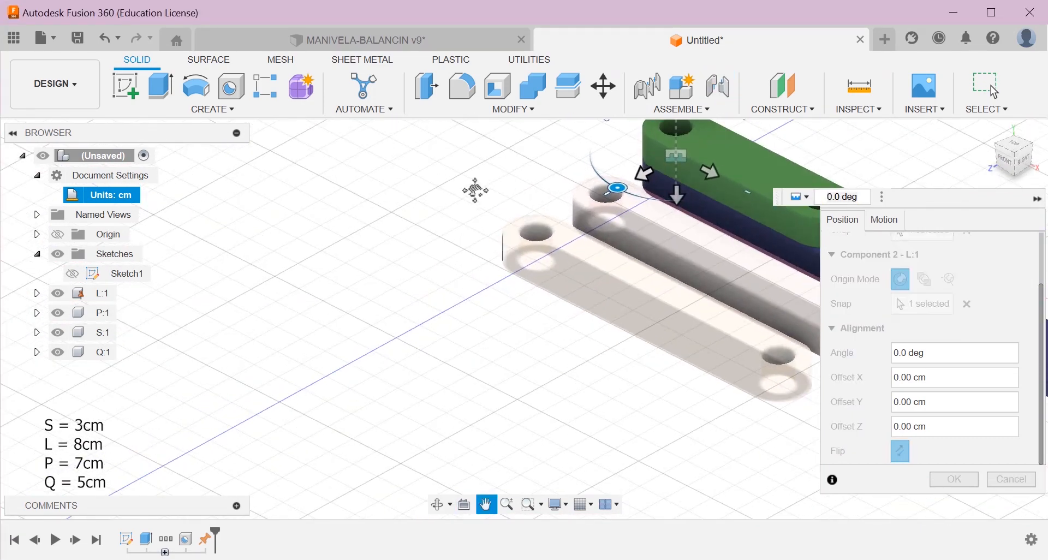
{"action": "middle_click_drag", "start_coordinate": [475, 189], "coordinate": [349, 317]}
{"action": "scroll", "coordinate": [535, 263], "scroll_direction": "up", "scroll_amount": 4}
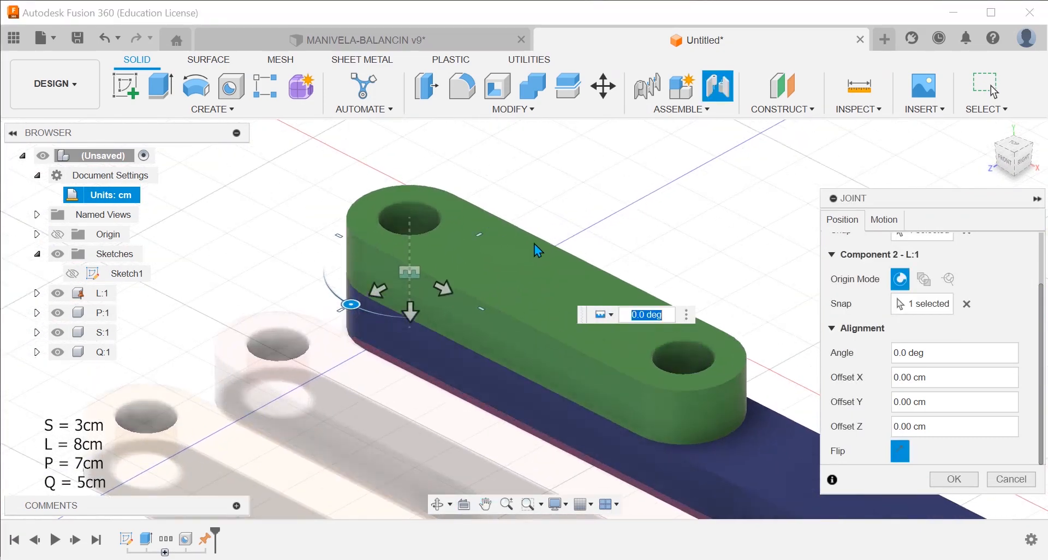
{"action": "scroll", "coordinate": [851, 295], "scroll_direction": "up", "scroll_amount": 2}
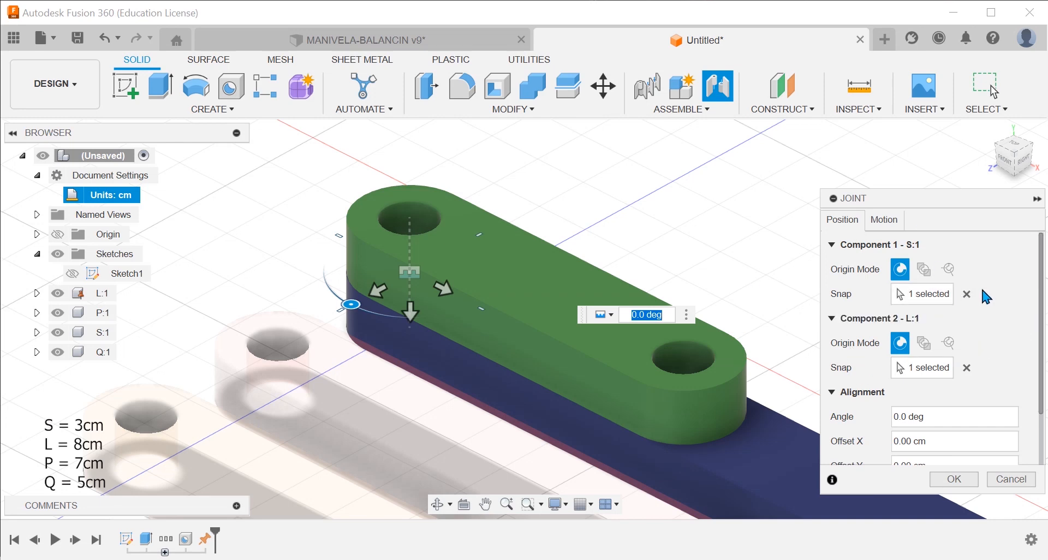
Clear the Component 1 snap, reselect the centre of link S's end hole, and flip the alignment to stack S on L
{"action": "left_click", "coordinate": [967, 294]}
{"action": "scroll", "coordinate": [509, 300], "scroll_direction": "up", "scroll_amount": 5}
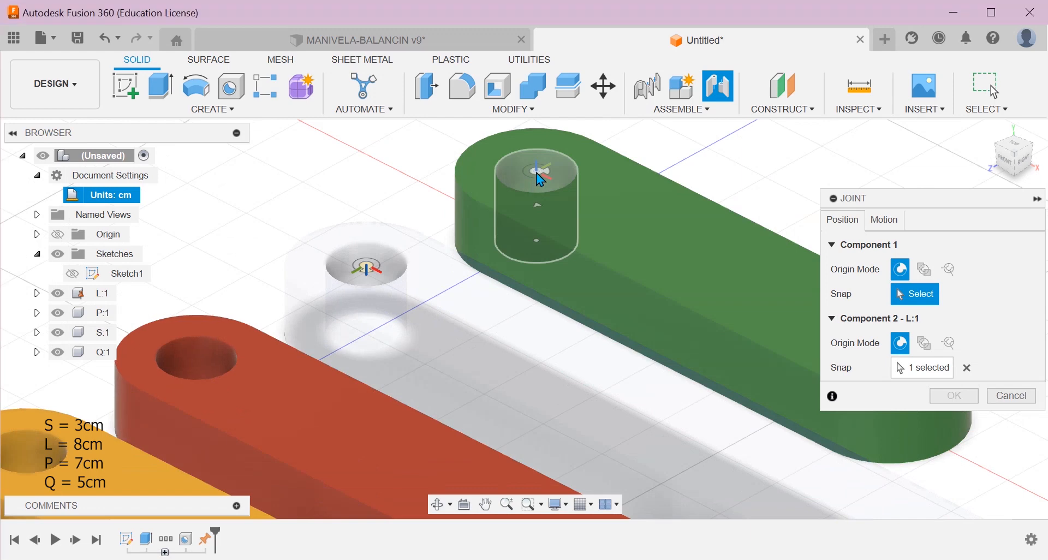
{"action": "left_click", "coordinate": [536, 173]}
{"action": "scroll", "coordinate": [729, 343], "scroll_direction": "down", "scroll_amount": 3}
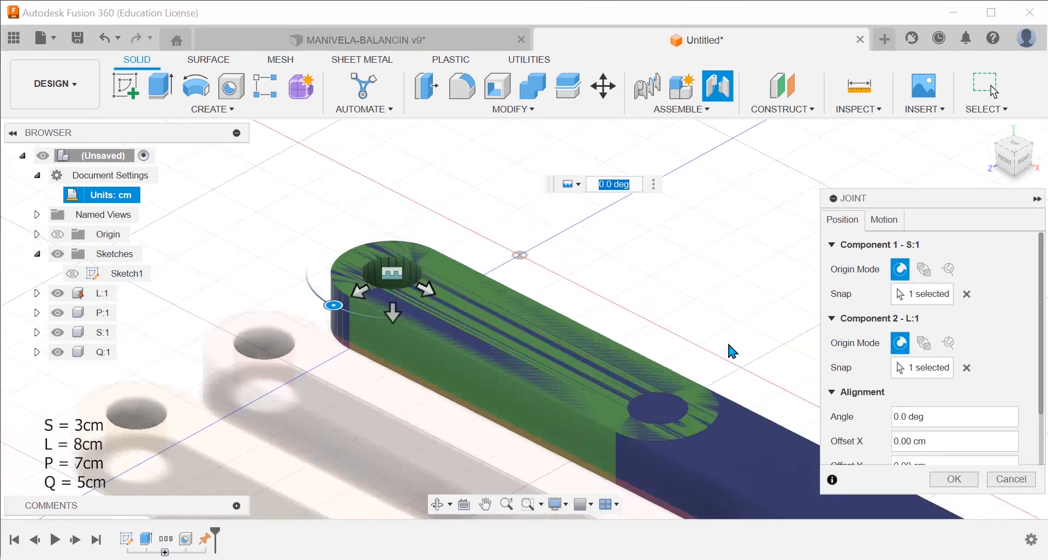
{"action": "scroll", "coordinate": [862, 382], "scroll_direction": "down", "scroll_amount": 2}
{"action": "left_click", "coordinate": [901, 451]}
{"action": "left_click", "coordinate": [905, 446]}
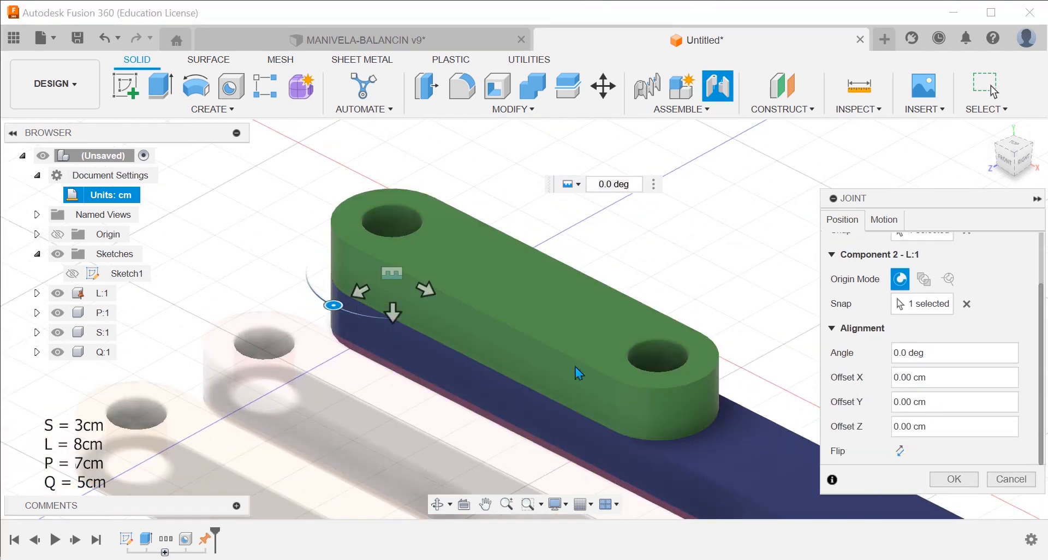
Inspect the aligned holes and contact faces of the stacked links S and L
{"action": "scroll", "coordinate": [382, 224], "scroll_direction": "up", "scroll_amount": 5}
{"action": "scroll", "coordinate": [431, 359], "scroll_direction": "down", "scroll_amount": 5}
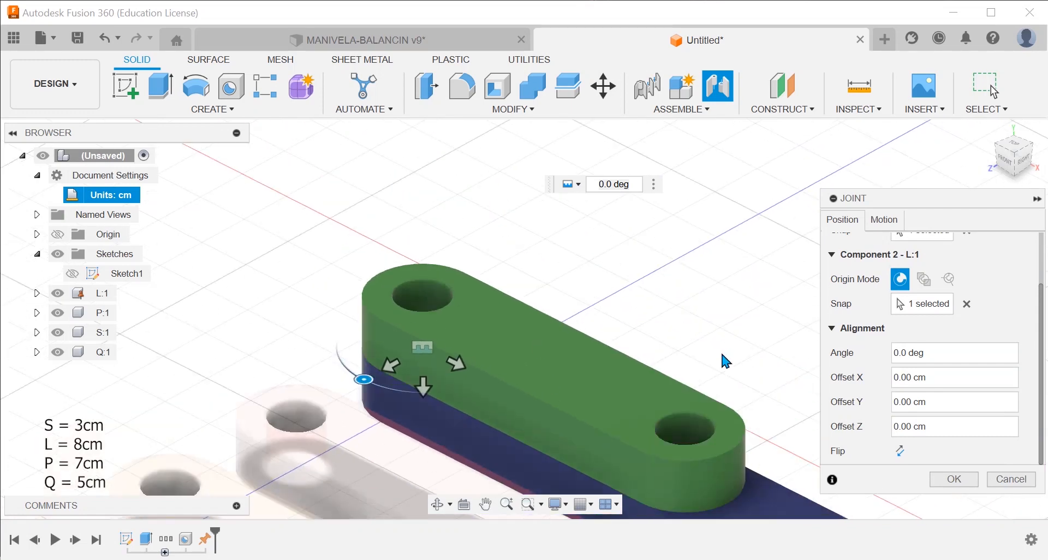
{"action": "scroll", "coordinate": [720, 350], "scroll_direction": "up", "scroll_amount": 1}
{"action": "middle_click_drag", "start_coordinate": [721, 351], "coordinate": [637, 224]}
{"action": "scroll", "coordinate": [637, 224], "scroll_direction": "down", "scroll_amount": 2}
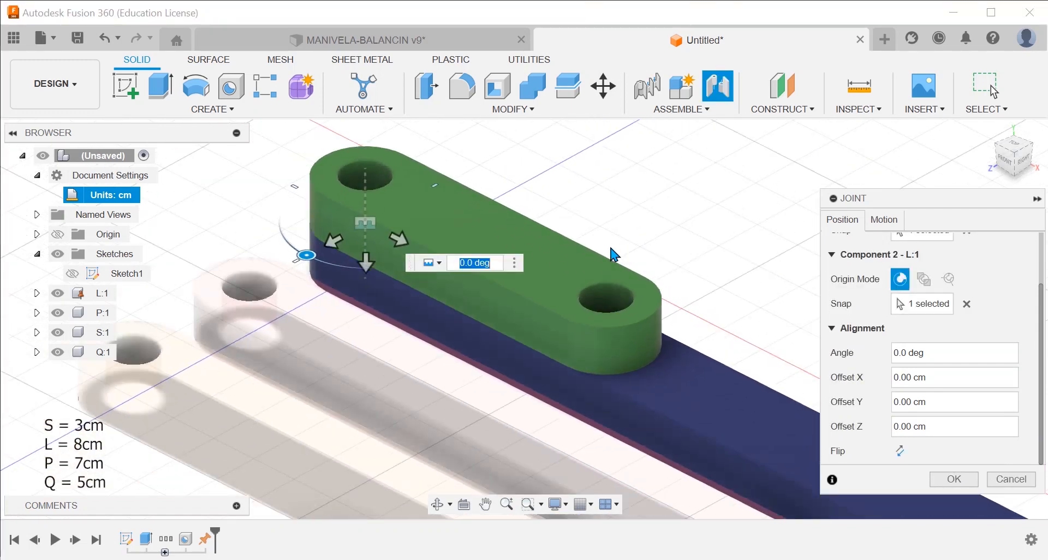
{"action": "scroll", "coordinate": [860, 372], "scroll_direction": "up", "scroll_amount": 2}
{"action": "scroll", "coordinate": [860, 371], "scroll_direction": "down", "scroll_amount": 2}
{"action": "scroll", "coordinate": [844, 394], "scroll_direction": "up", "scroll_amount": 2}
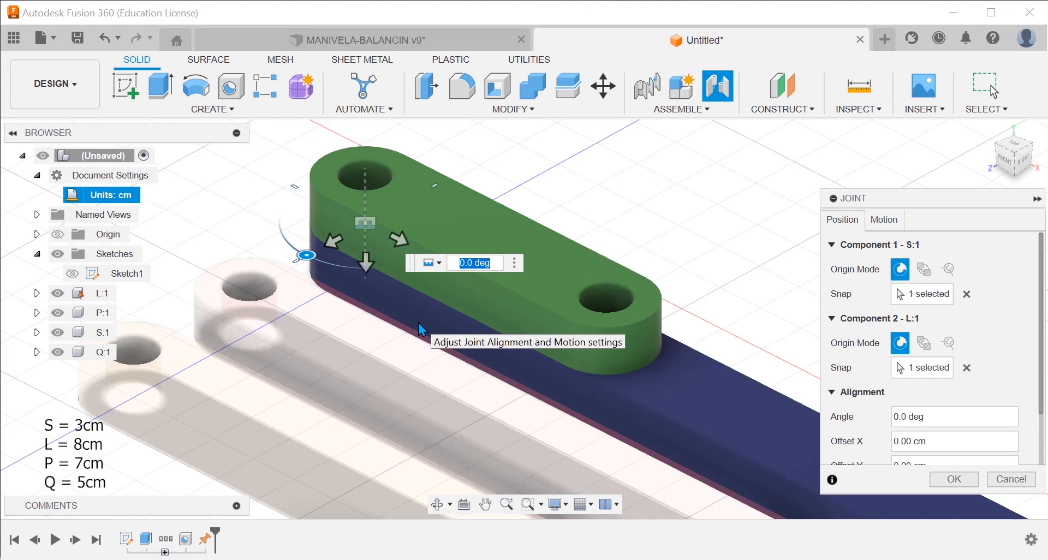
{"action": "scroll", "coordinate": [418, 328], "scroll_direction": "down", "scroll_amount": 3}
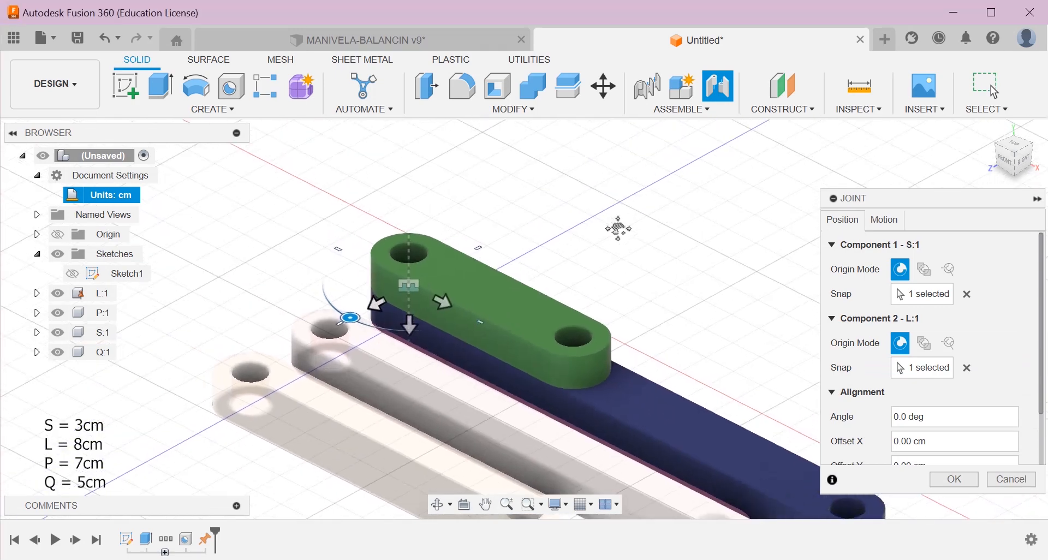
{"action": "scroll", "coordinate": [371, 292], "scroll_direction": "up", "scroll_amount": 4}
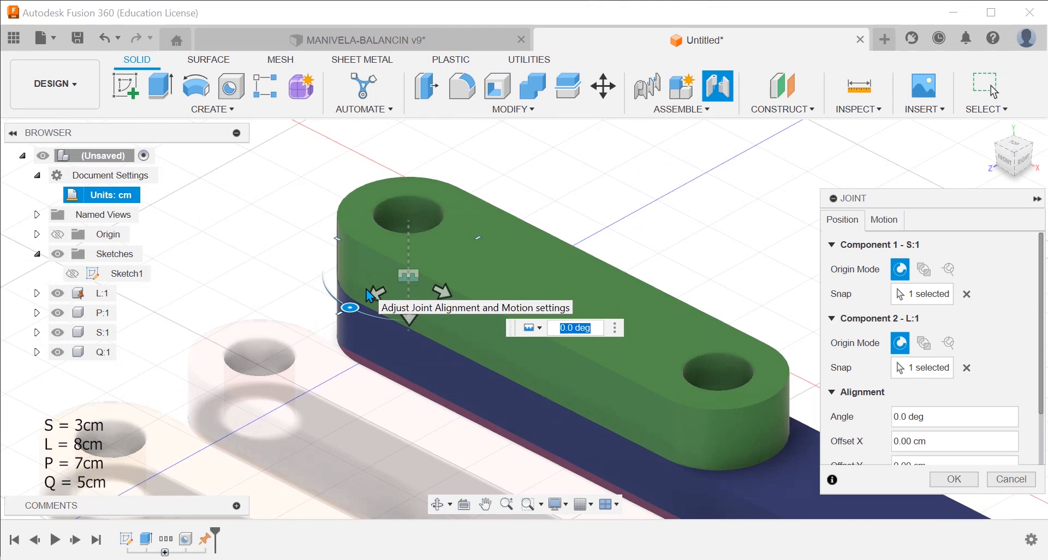
Set the joint's motion type between links S and L to Revolute
{"action": "left_click", "coordinate": [887, 221]}
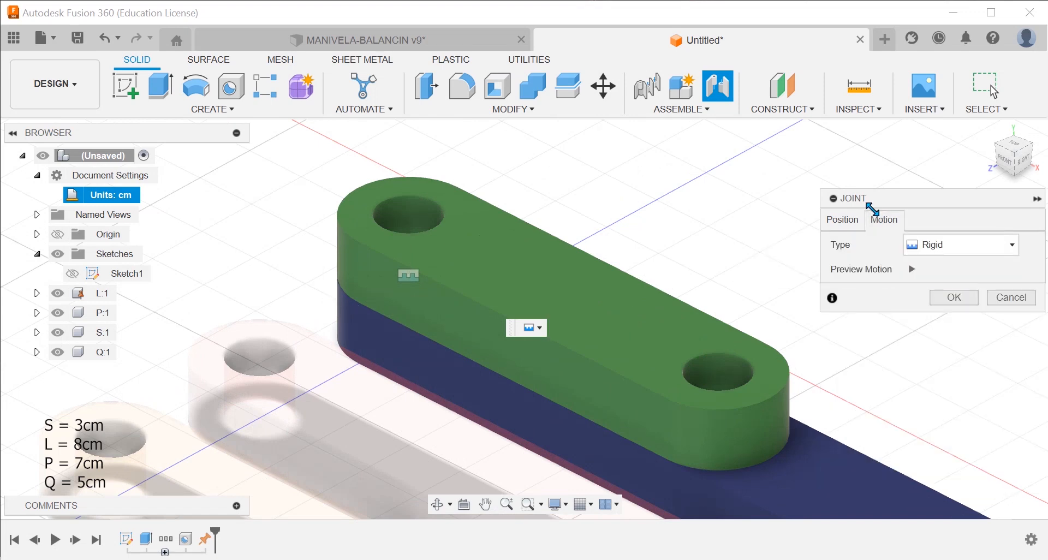
{"action": "left_click", "coordinate": [945, 246]}
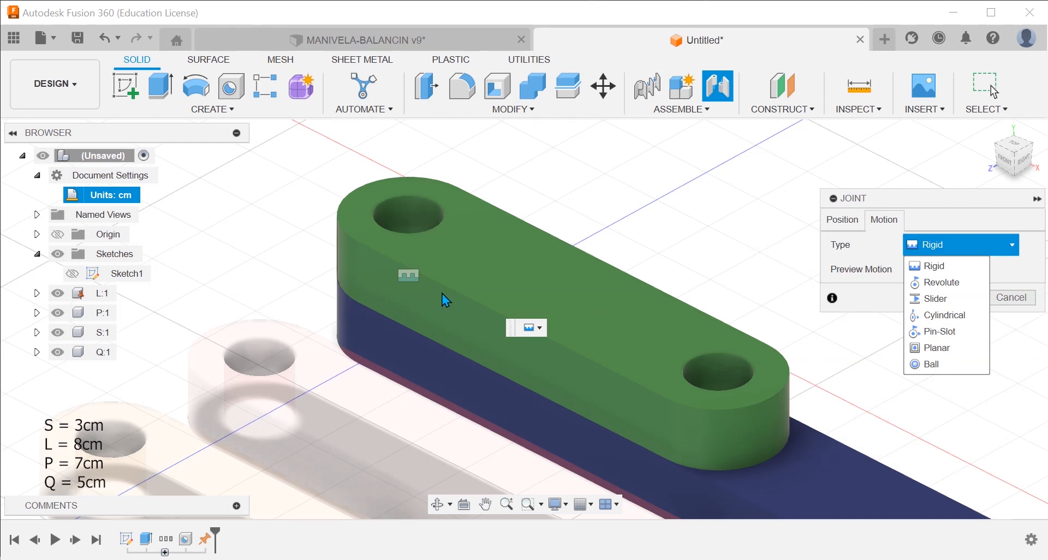
{"action": "left_click", "coordinate": [964, 282]}
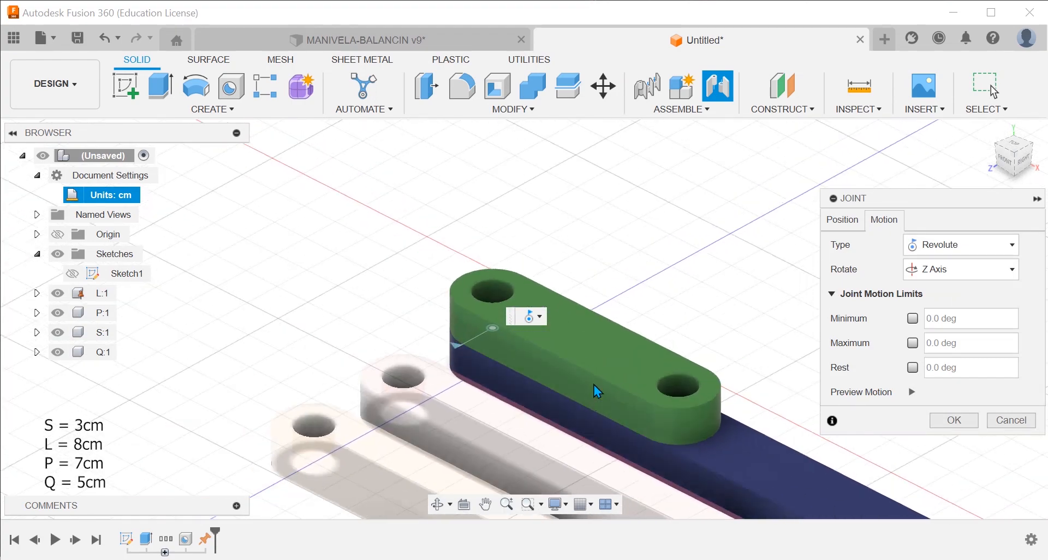
Preview the revolute motion of link S about its pivot on link L and accept the joint
{"action": "scroll", "coordinate": [601, 363], "scroll_direction": "up", "scroll_amount": 2}
{"action": "scroll", "coordinate": [406, 288], "scroll_direction": "up", "scroll_amount": 2}
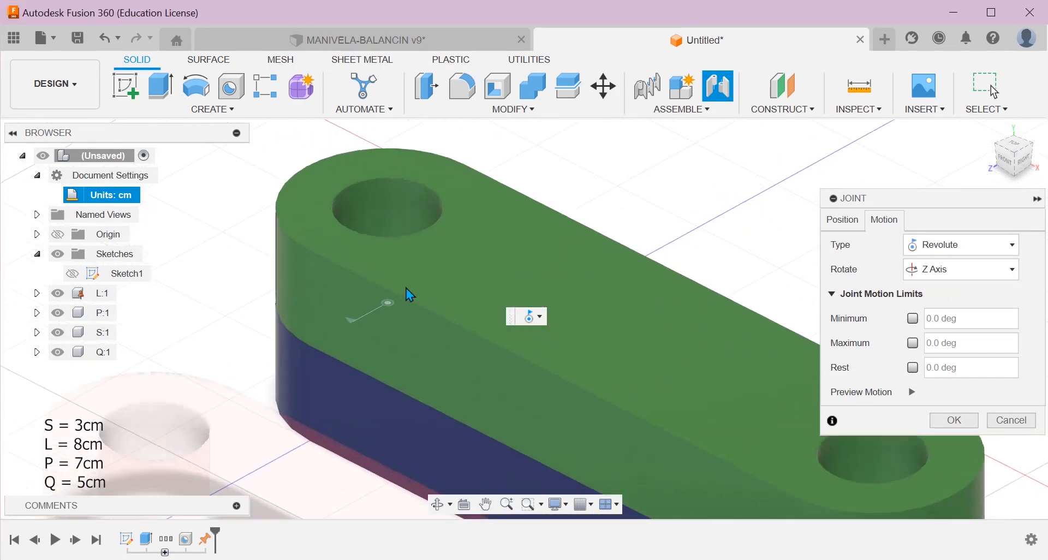
{"action": "scroll", "coordinate": [348, 294], "scroll_direction": "up", "scroll_amount": 2}
{"action": "scroll", "coordinate": [349, 294], "scroll_direction": "down", "scroll_amount": 5}
{"action": "scroll", "coordinate": [330, 323], "scroll_direction": "up", "scroll_amount": 3}
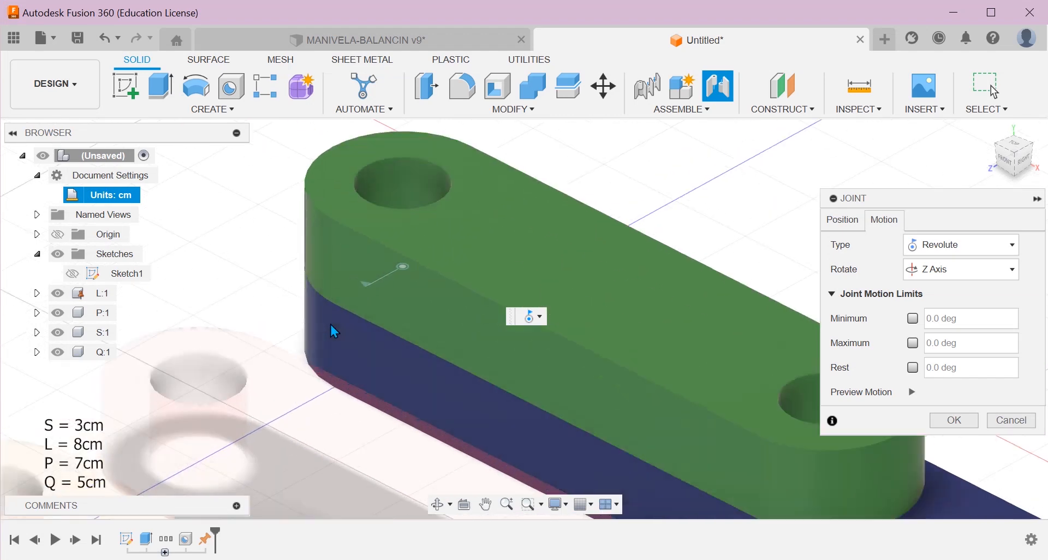
{"action": "scroll", "coordinate": [330, 322], "scroll_direction": "down", "scroll_amount": 3}
{"action": "scroll", "coordinate": [528, 261], "scroll_direction": "down", "scroll_amount": 3}
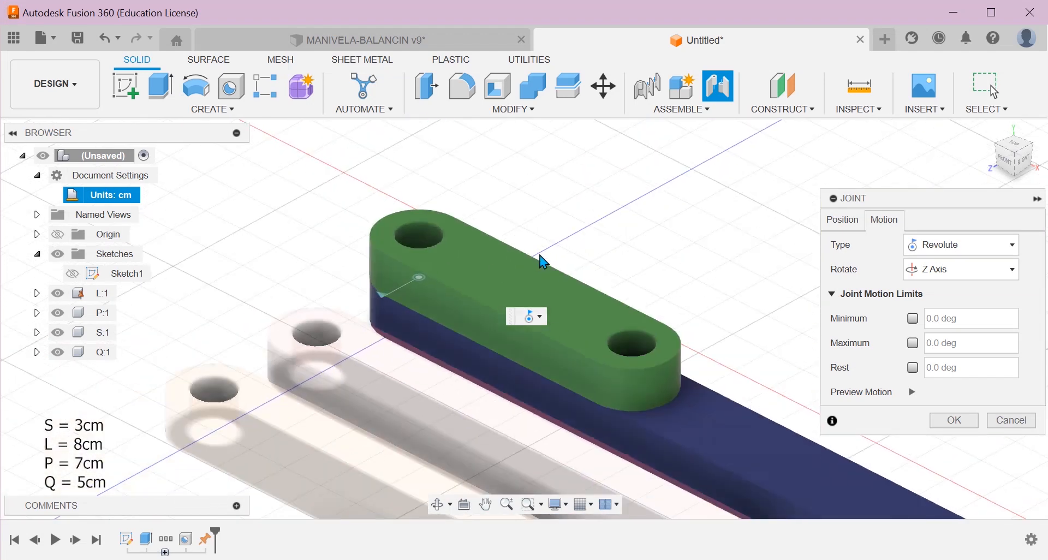
{"action": "scroll", "coordinate": [482, 295], "scroll_direction": "up", "scroll_amount": 5}
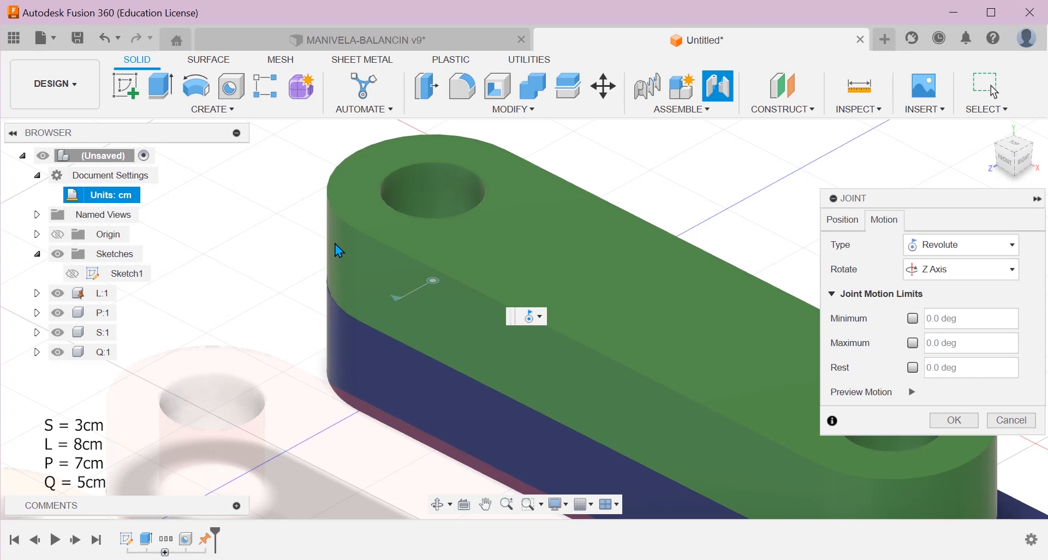
{"action": "scroll", "coordinate": [469, 247], "scroll_direction": "down", "scroll_amount": 5}
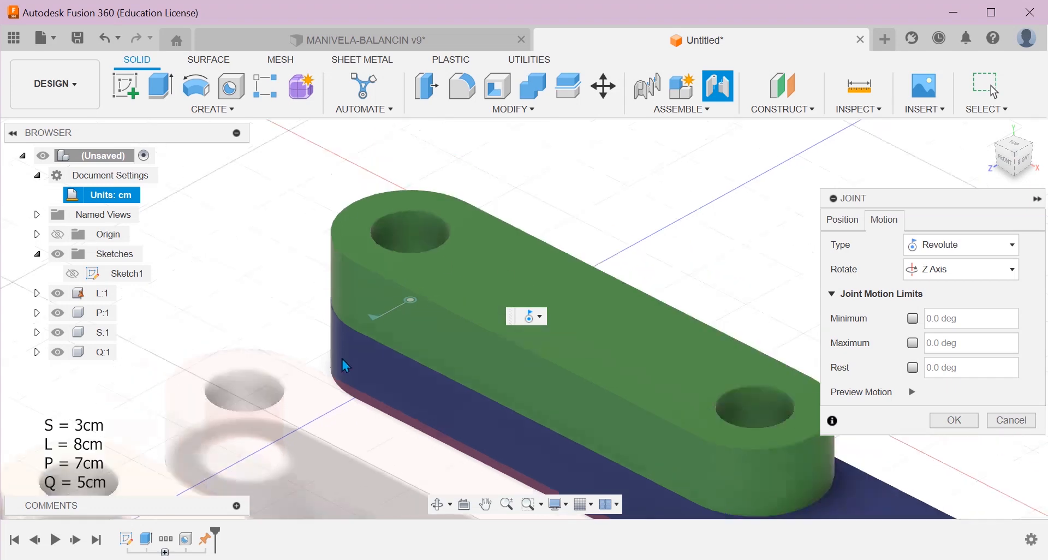
{"action": "left_click", "coordinate": [911, 394]}
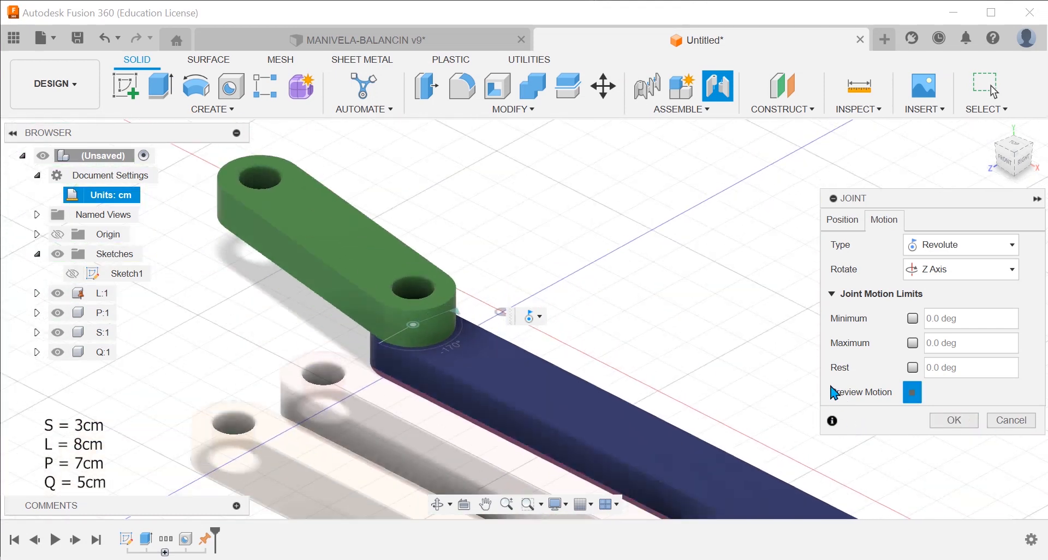
{"action": "left_click", "coordinate": [961, 425]}
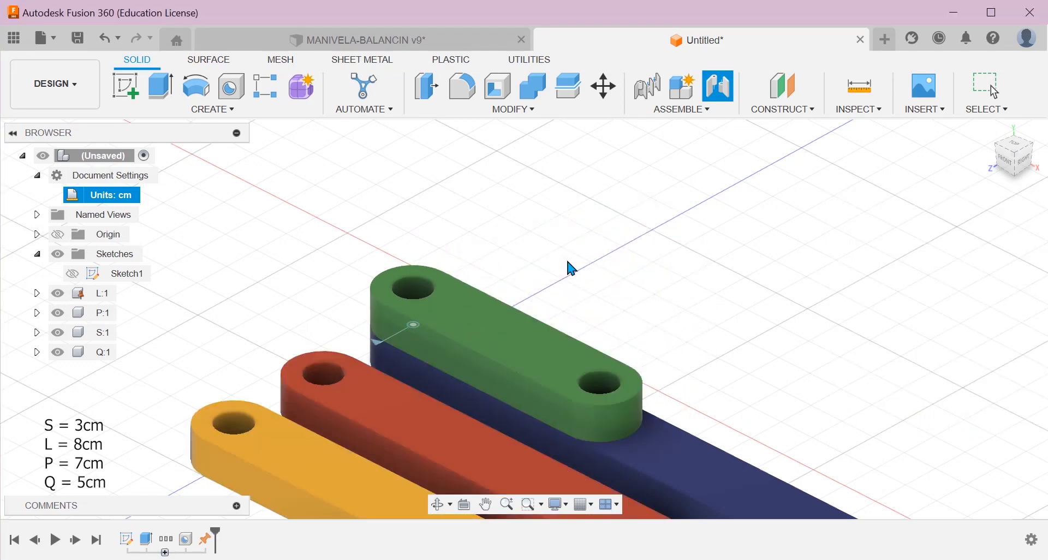
Swing link S about its pivot on link L to test the revolute joint, and revert it to its original position
{"action": "scroll", "coordinate": [596, 297], "scroll_direction": "down", "scroll_amount": 4}
{"action": "middle_click_drag", "start_coordinate": [691, 356], "coordinate": [661, 292]}
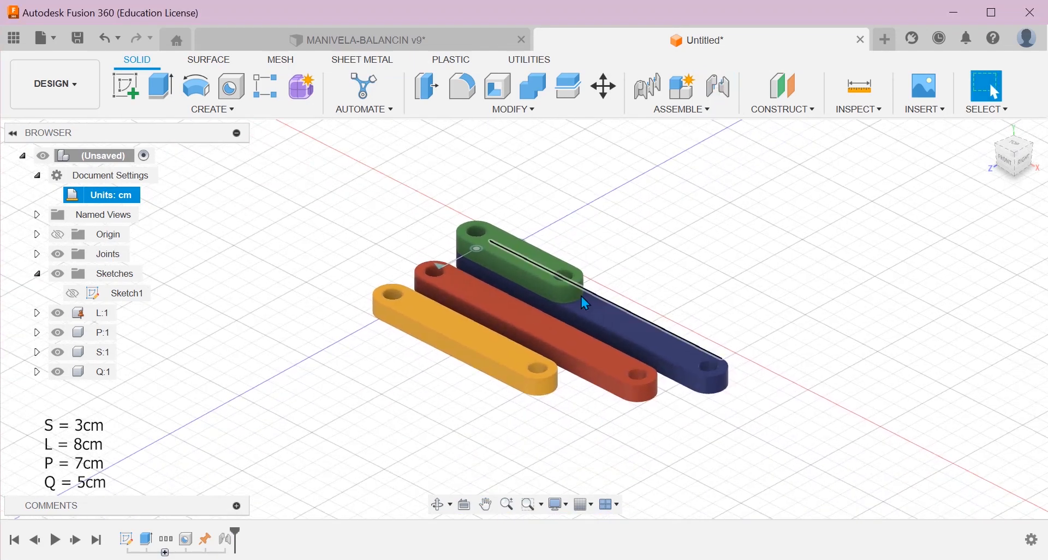
{"action": "scroll", "coordinate": [581, 296], "scroll_direction": "up", "scroll_amount": 4}
{"action": "left_click_drag", "start_coordinate": [483, 265], "coordinate": [595, 252]}
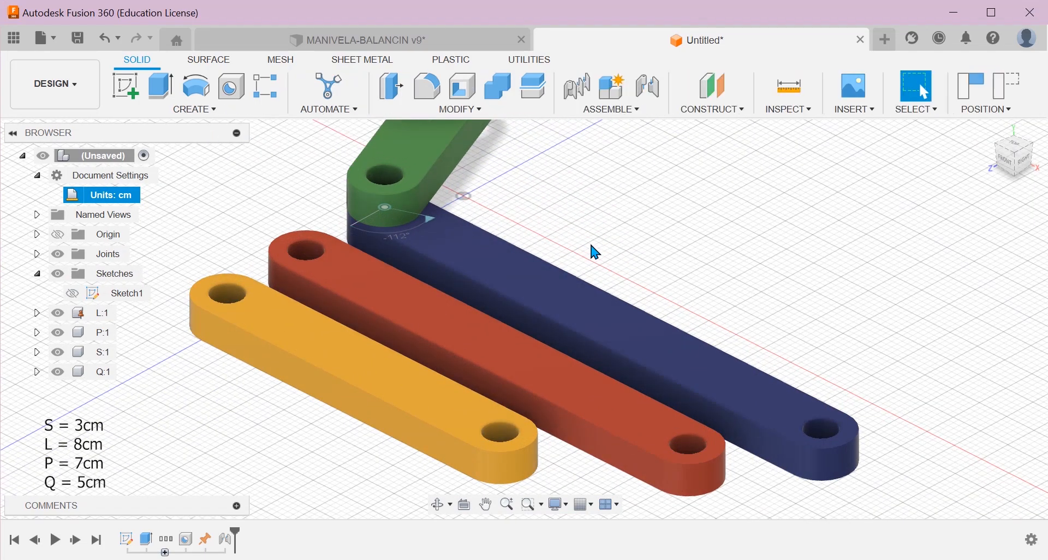
{"action": "middle_click_drag", "start_coordinate": [590, 245], "coordinate": [575, 344]}
{"action": "scroll", "coordinate": [575, 343], "scroll_direction": "down", "scroll_amount": 1}
{"action": "left_click_drag", "start_coordinate": [459, 218], "coordinate": [232, 245]}
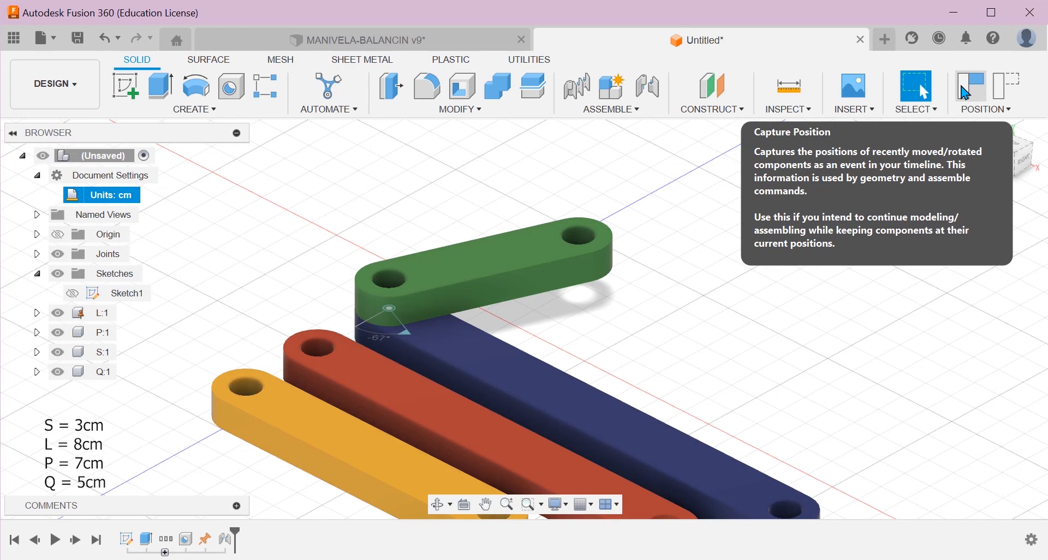
{"action": "left_click", "coordinate": [1017, 91]}
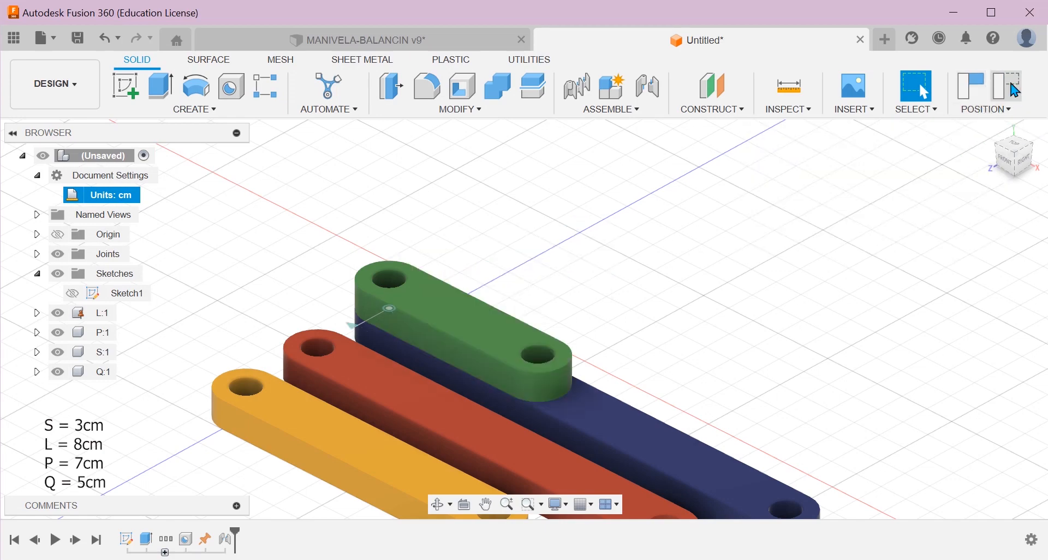
{"action": "scroll", "coordinate": [443, 281], "scroll_direction": "down", "scroll_amount": 2}
{"action": "scroll", "coordinate": [480, 416], "scroll_direction": "up", "scroll_amount": 3}
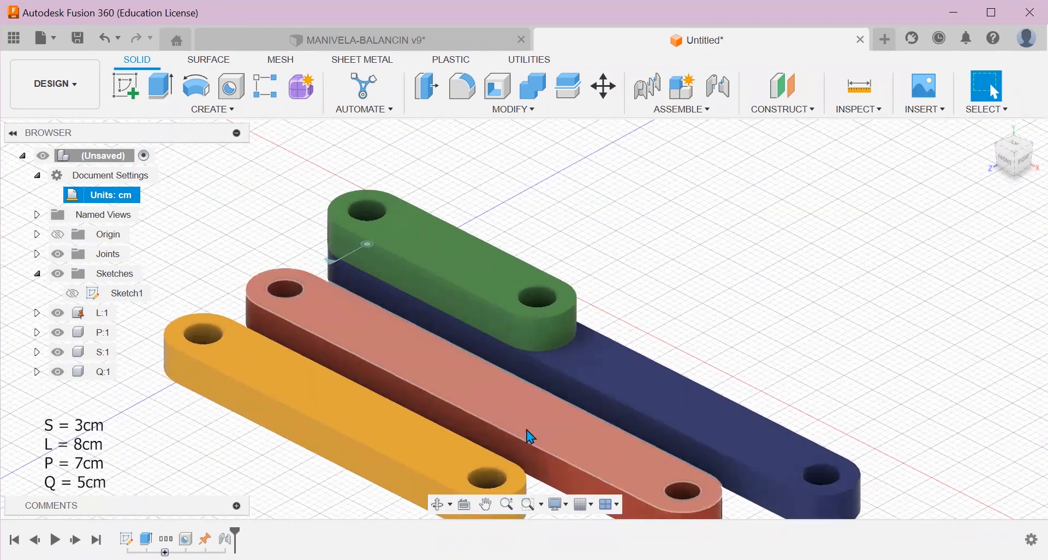
{"action": "scroll", "coordinate": [527, 427], "scroll_direction": "down", "scroll_amount": 3}
{"action": "middle_click_drag", "start_coordinate": [744, 391], "coordinate": [730, 315]}
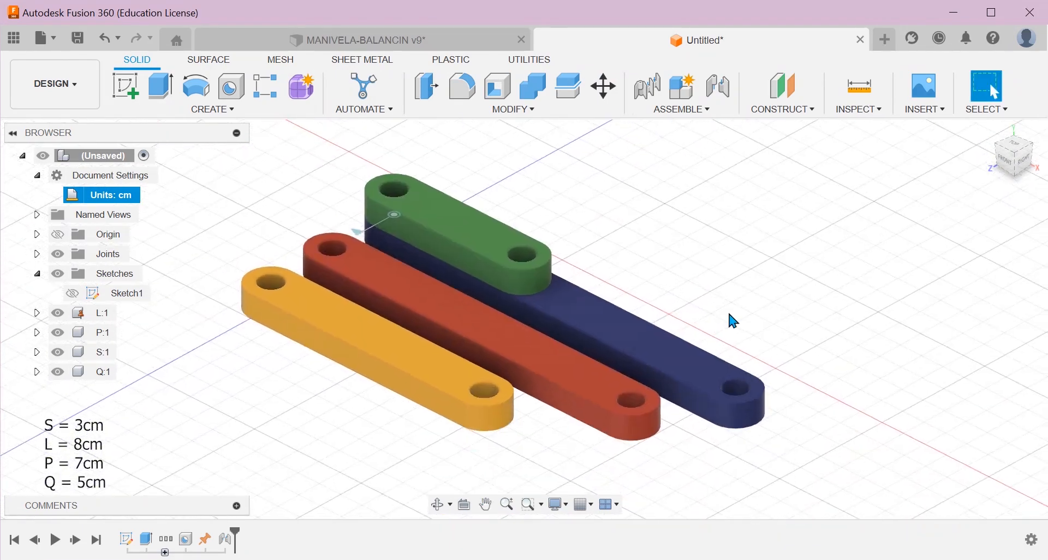
{"action": "left_click", "coordinate": [656, 340]}
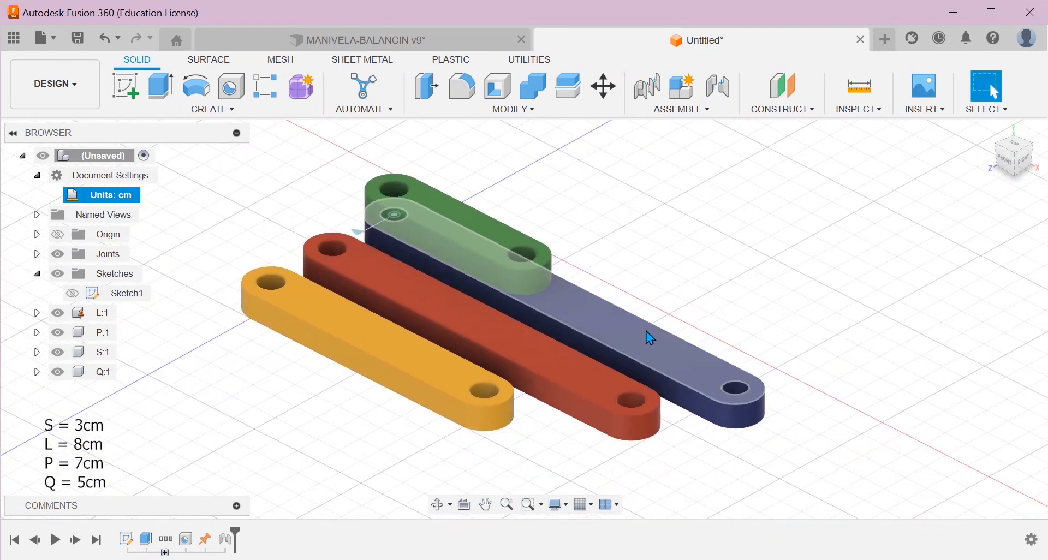
{"action": "scroll", "coordinate": [558, 368], "scroll_direction": "down", "scroll_amount": 2}
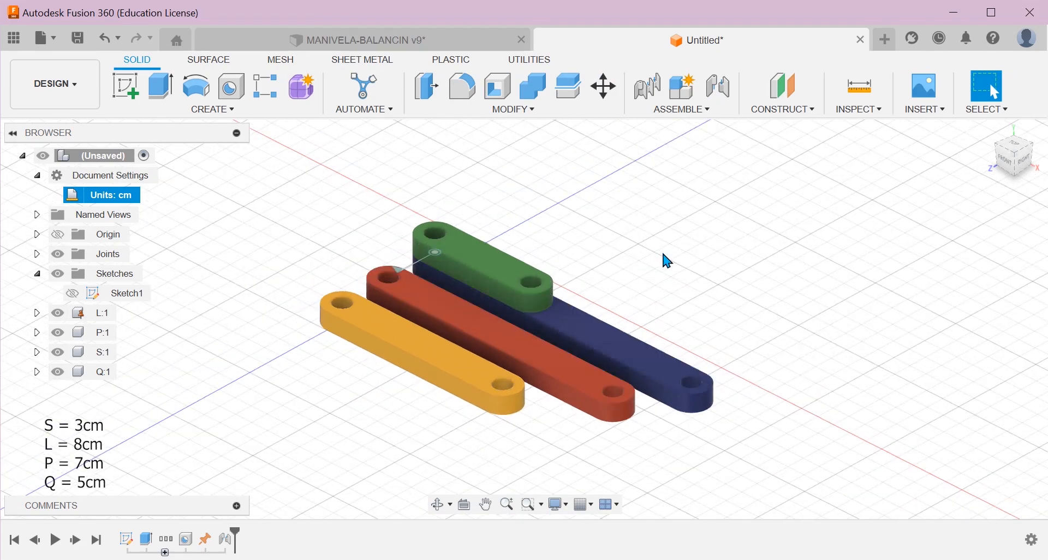
Switch to the MANIVELA-BALANCIN v9 design, expand the ESLABONES component and highlight links Q, S and P in turn
{"action": "left_click", "coordinate": [327, 34]}
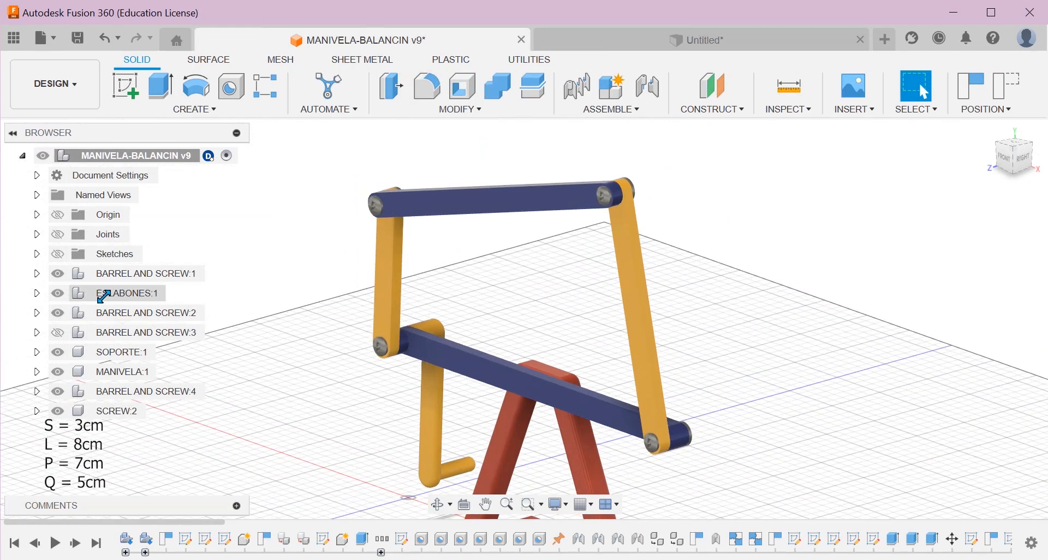
{"action": "left_click", "coordinate": [37, 293]}
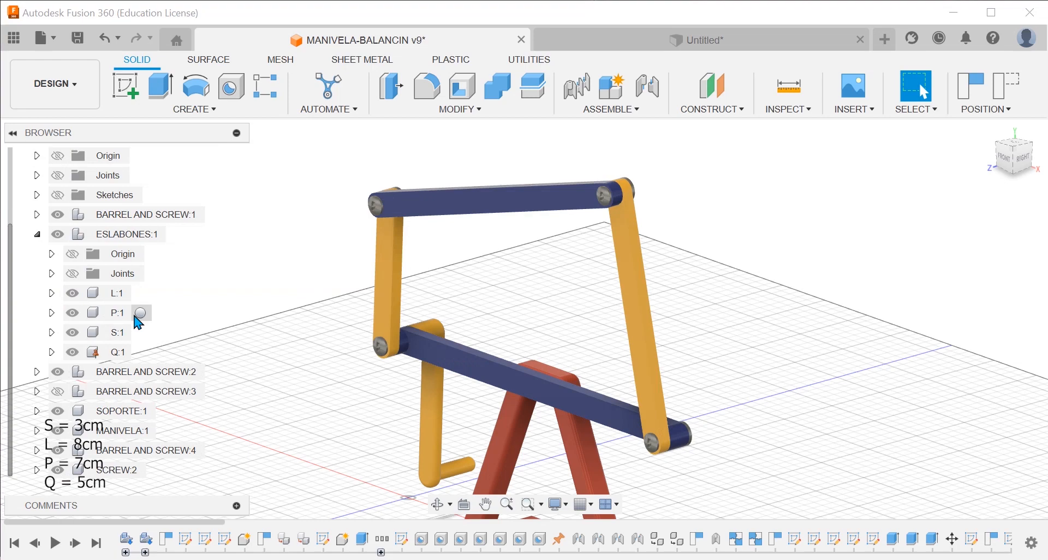
{"action": "left_click", "coordinate": [119, 353]}
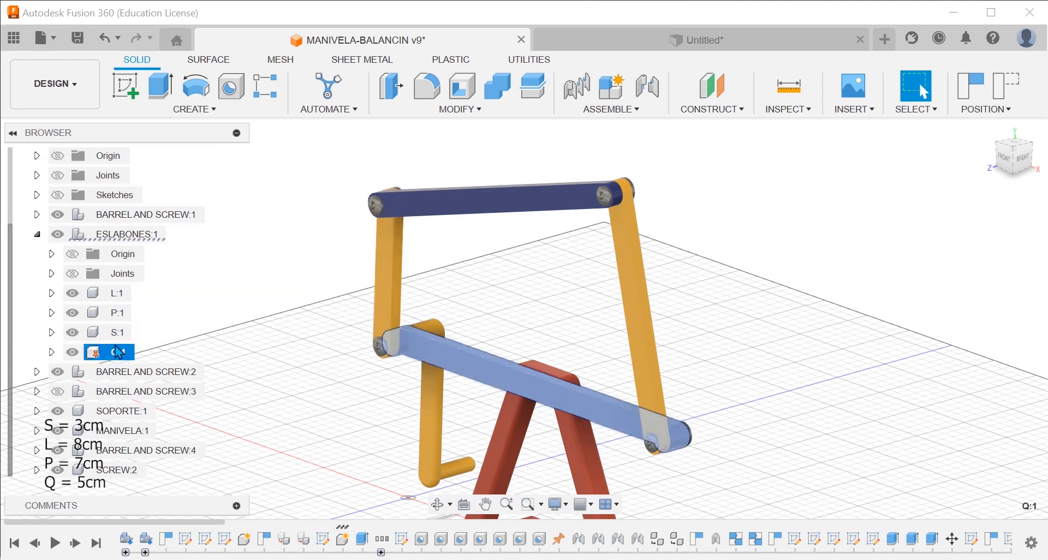
{"action": "left_click", "coordinate": [117, 332]}
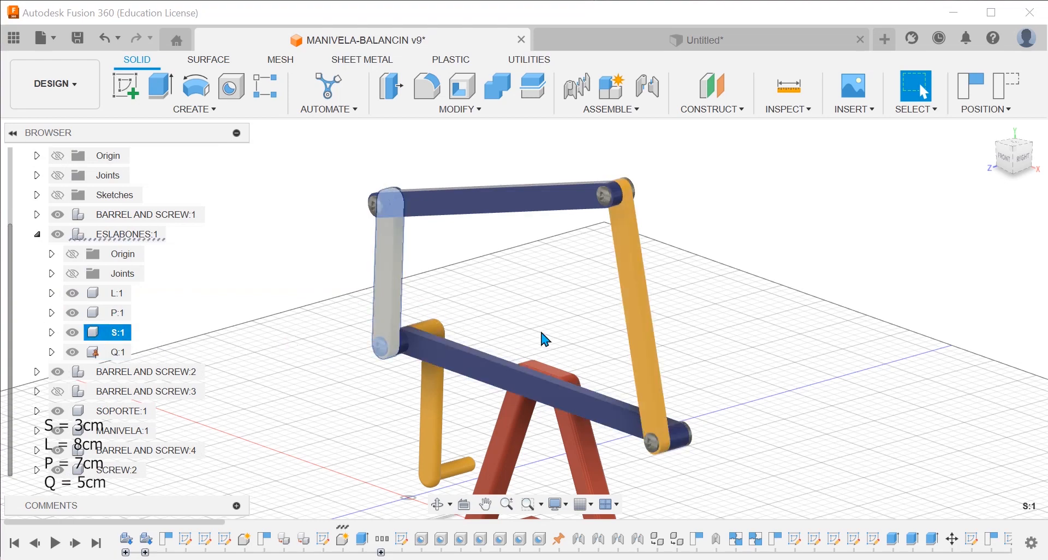
{"action": "left_click", "coordinate": [115, 313]}
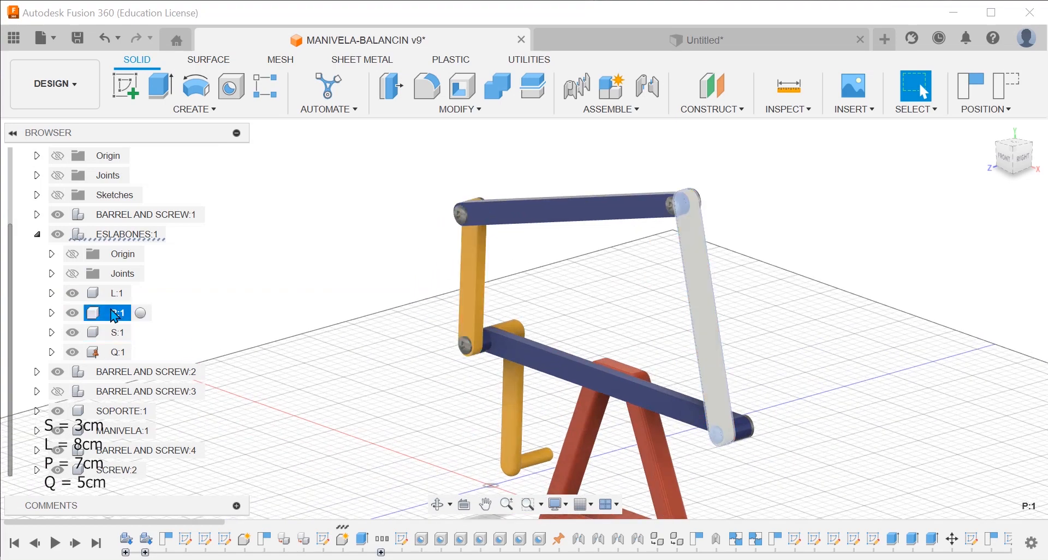
Examine the reference linkage from the front and highlight link L to check how the links connect
{"action": "middle_click_drag", "start_coordinate": [602, 227], "coordinate": [652, 238], "text": "shift"}
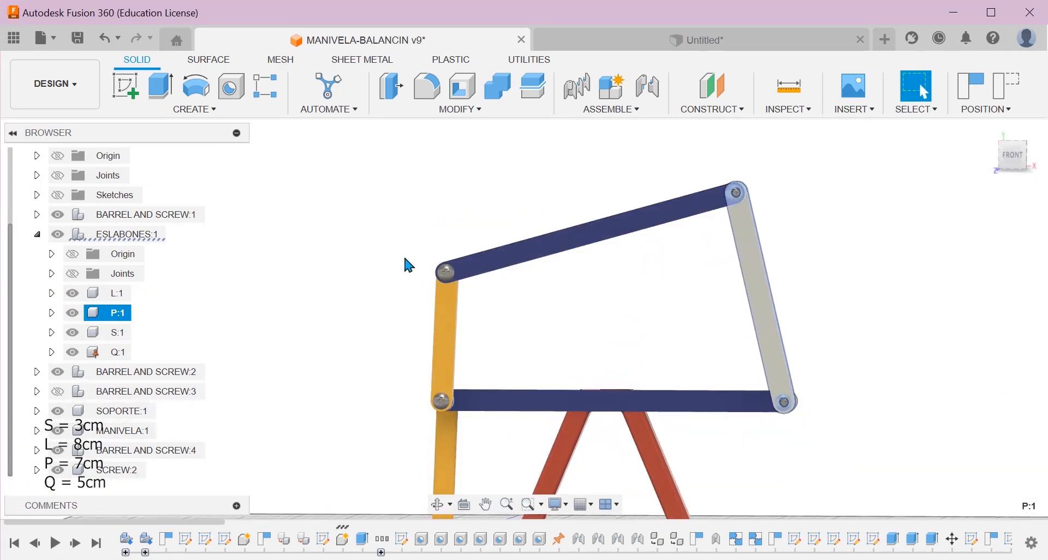
{"action": "left_click", "coordinate": [664, 310]}
{"action": "scroll", "coordinate": [793, 247], "scroll_direction": "up", "scroll_amount": 3}
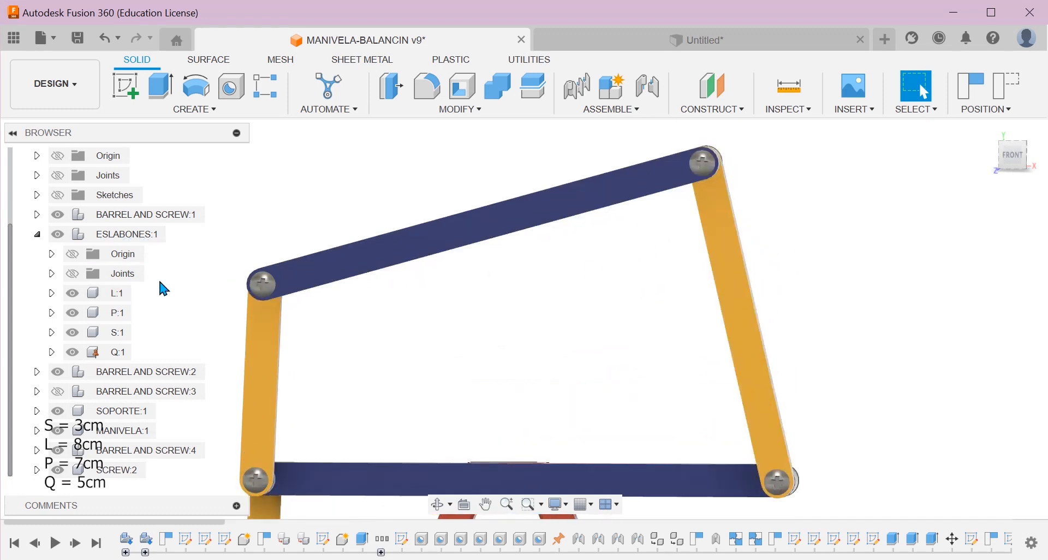
{"action": "left_click", "coordinate": [116, 293]}
{"action": "left_click", "coordinate": [372, 325]}
{"action": "scroll", "coordinate": [365, 311], "scroll_direction": "down", "scroll_amount": 2}
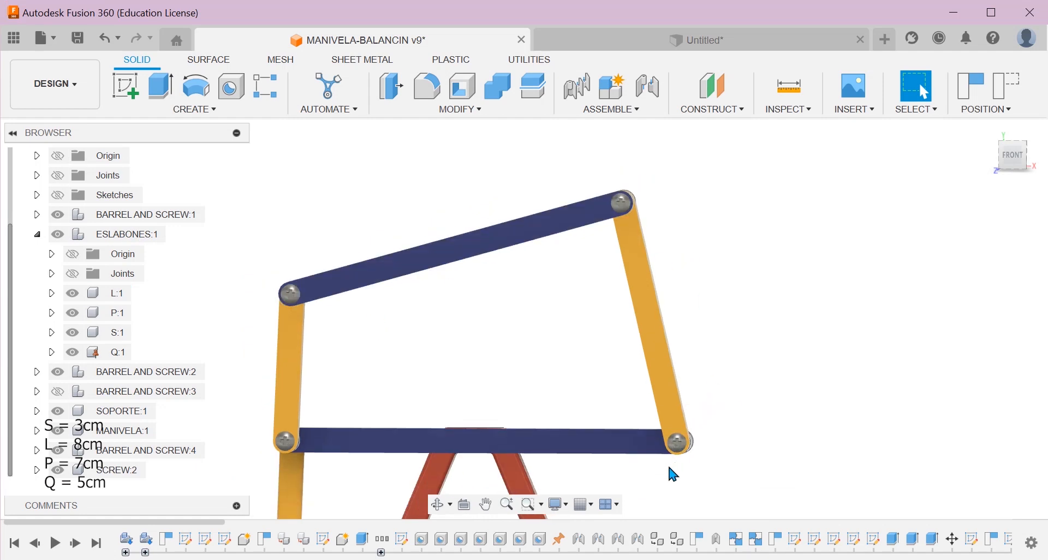
Return to the untitled design and identify the red link P among the four links
{"action": "left_click", "coordinate": [631, 42]}
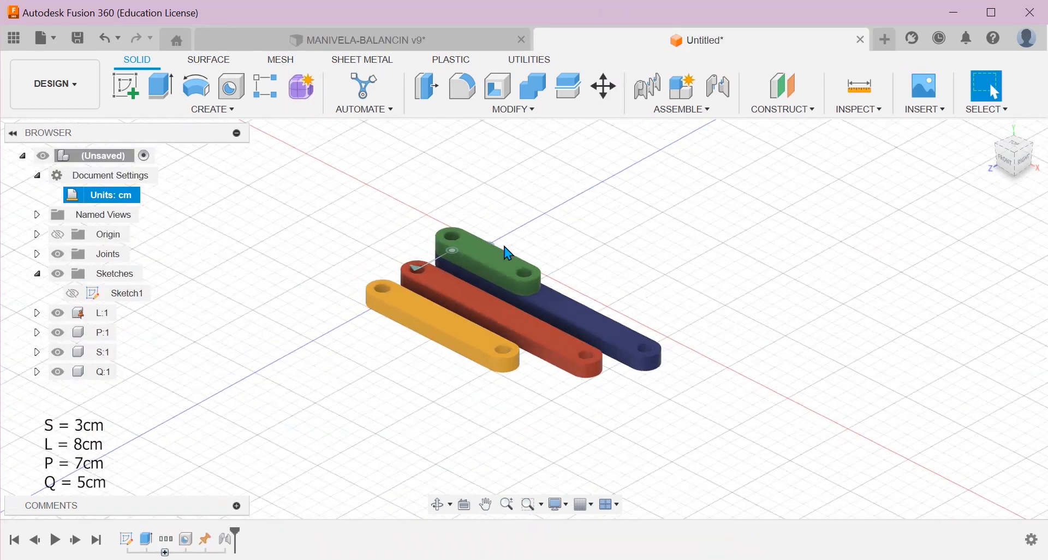
{"action": "scroll", "coordinate": [565, 292], "scroll_direction": "up", "scroll_amount": 5}
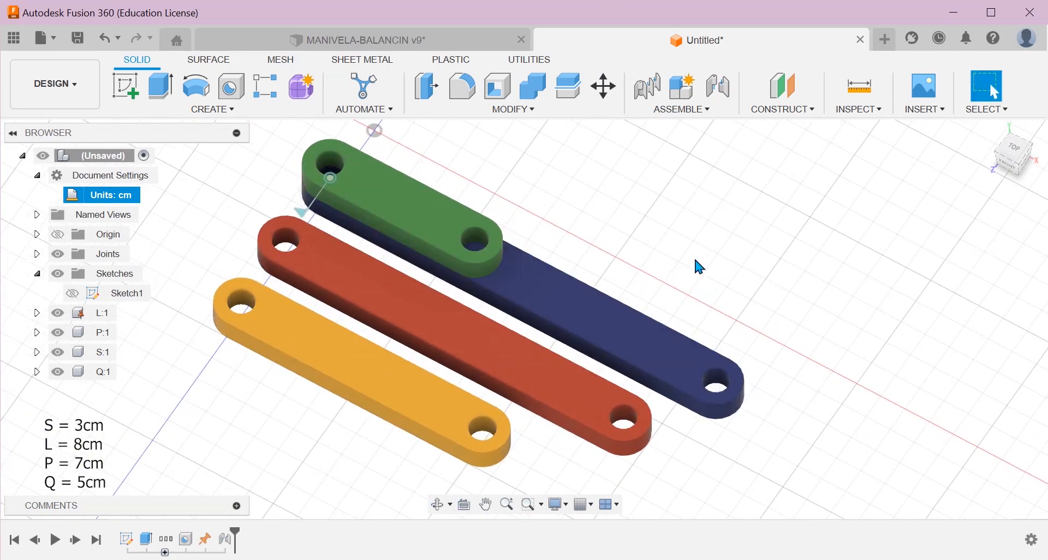
{"action": "middle_click_drag", "start_coordinate": [695, 248], "coordinate": [617, 237]}
{"action": "scroll", "coordinate": [286, 204], "scroll_direction": "up", "scroll_amount": 2}
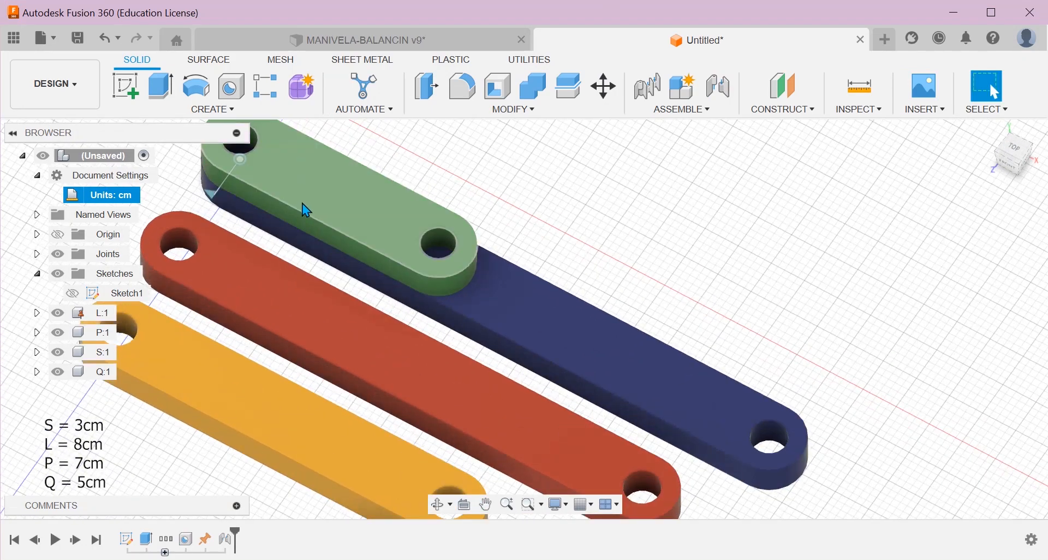
{"action": "scroll", "coordinate": [306, 210], "scroll_direction": "down", "scroll_amount": 1}
{"action": "left_click", "coordinate": [362, 309]}
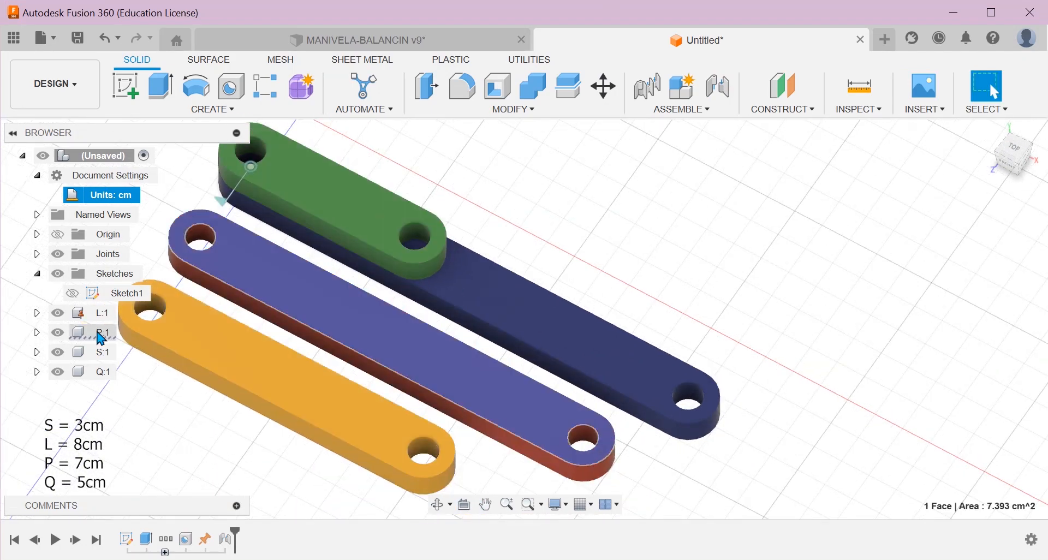
{"action": "left_click", "coordinate": [175, 418]}
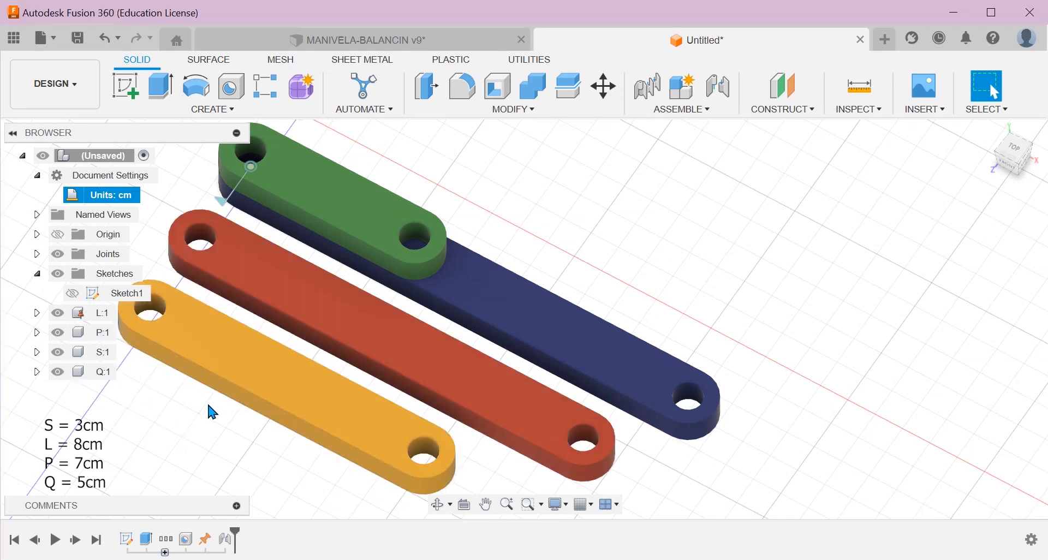
Start a joint that snaps the centre of link Q's end hole to the hole at the free end of link L
{"action": "scroll", "coordinate": [208, 407], "scroll_direction": "down", "scroll_amount": 2}
{"action": "scroll", "coordinate": [339, 429], "scroll_direction": "up", "scroll_amount": 5}
{"action": "scroll", "coordinate": [414, 431], "scroll_direction": "down", "scroll_amount": 3}
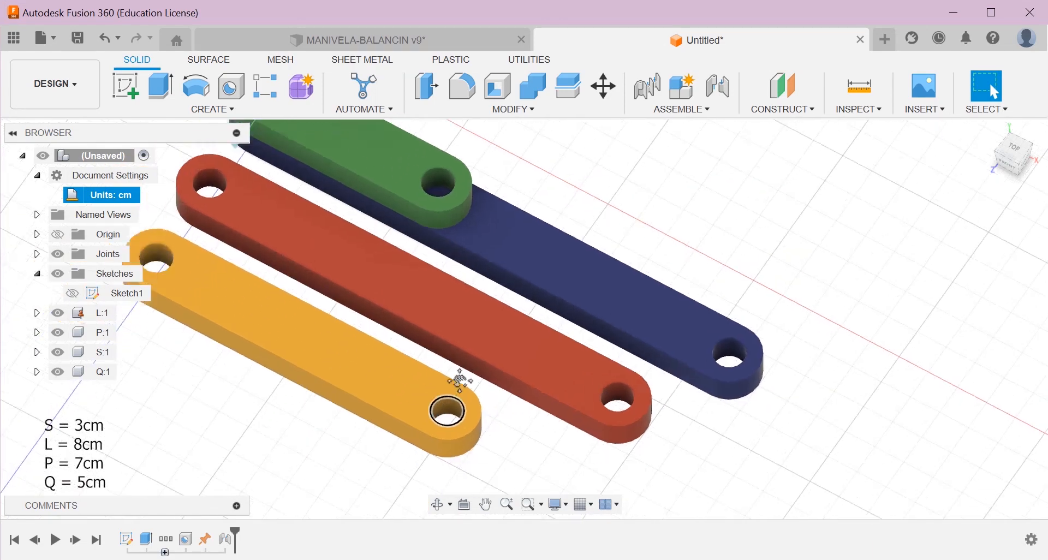
{"action": "middle_click_drag", "start_coordinate": [799, 298], "coordinate": [665, 309]}
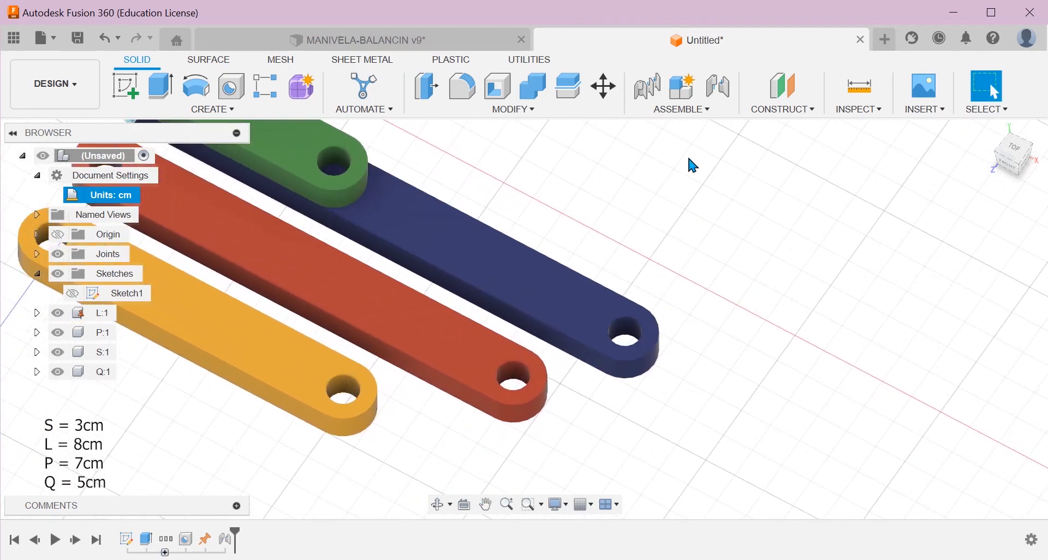
{"action": "left_click", "coordinate": [718, 88]}
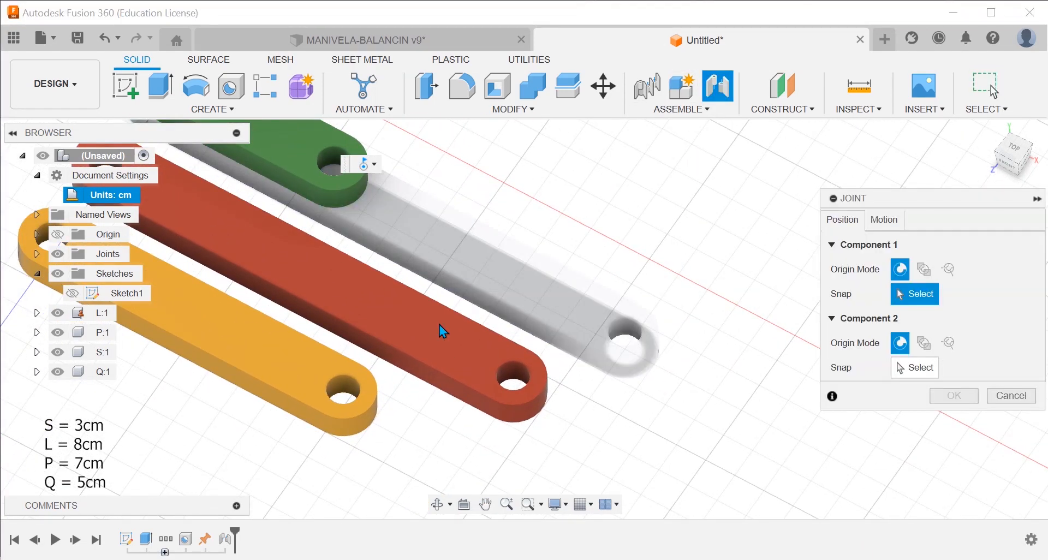
{"action": "scroll", "coordinate": [401, 431], "scroll_direction": "up", "scroll_amount": 3}
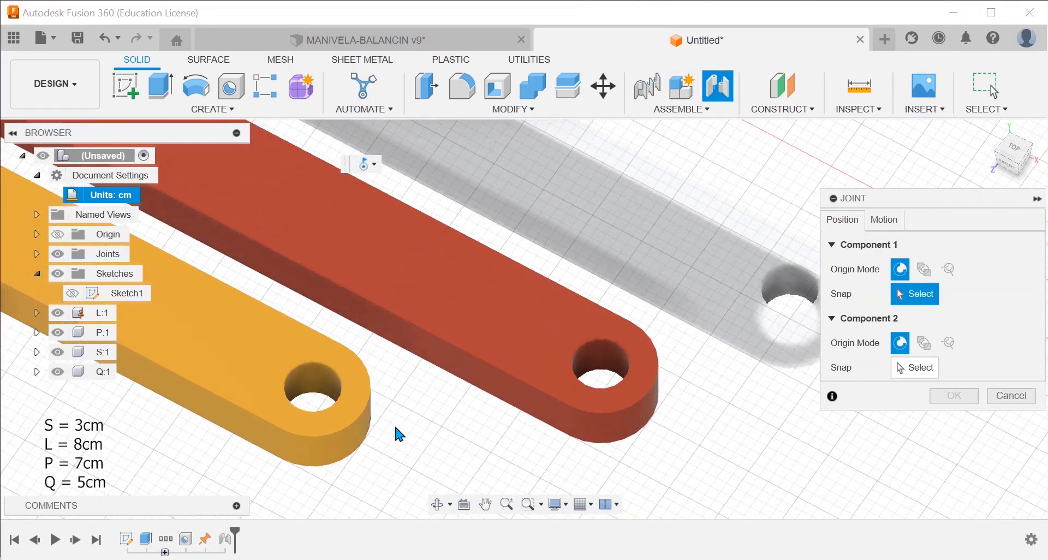
{"action": "left_click", "coordinate": [315, 418]}
{"action": "scroll", "coordinate": [480, 361], "scroll_direction": "down", "scroll_amount": 2}
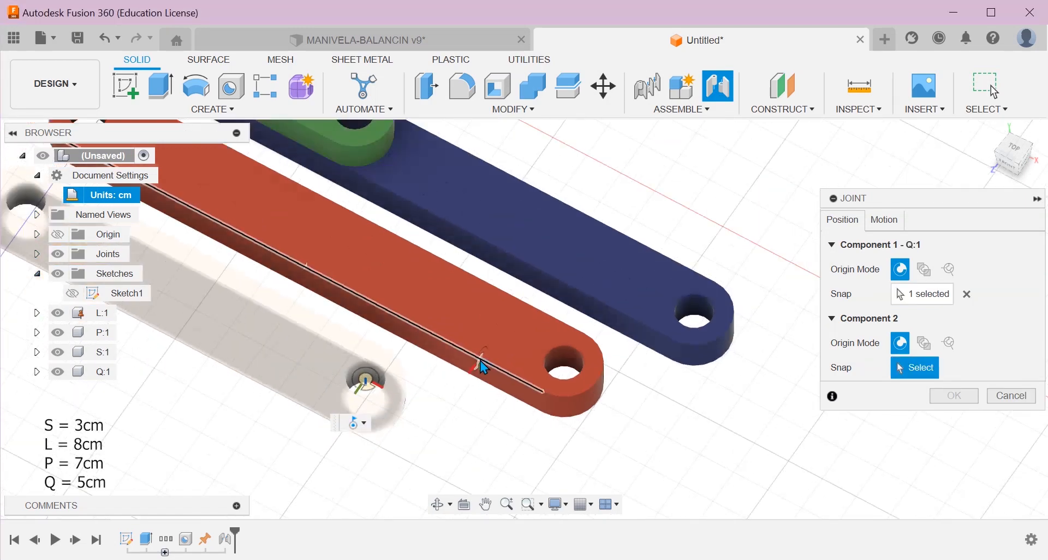
{"action": "left_click", "coordinate": [699, 326]}
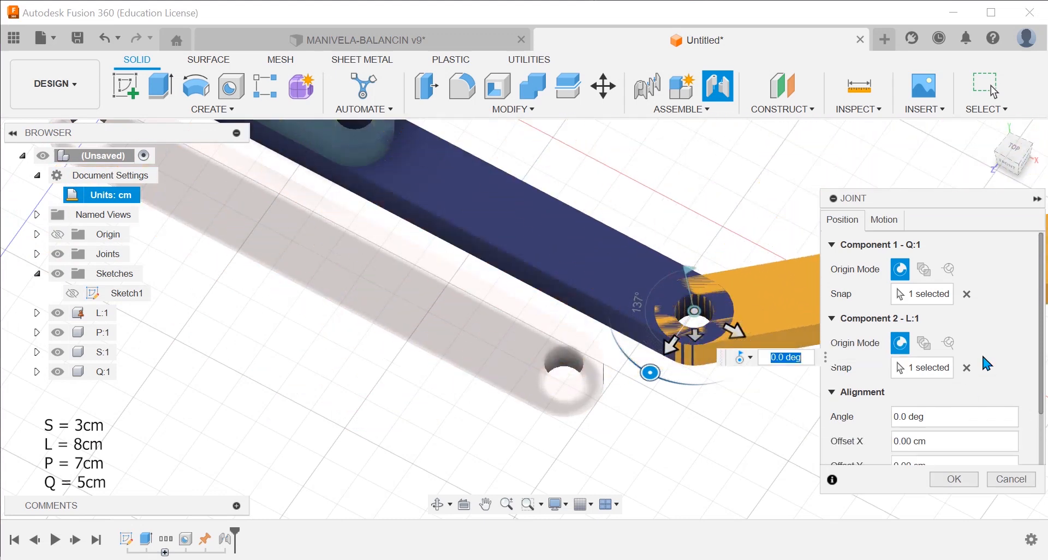
Flip the alignment to stack link Q on L, set the motion type to Revolute and accept the joint
{"action": "scroll", "coordinate": [927, 393], "scroll_direction": "down", "scroll_amount": 2}
{"action": "left_click", "coordinate": [901, 451]}
{"action": "scroll", "coordinate": [682, 402], "scroll_direction": "down", "scroll_amount": 3}
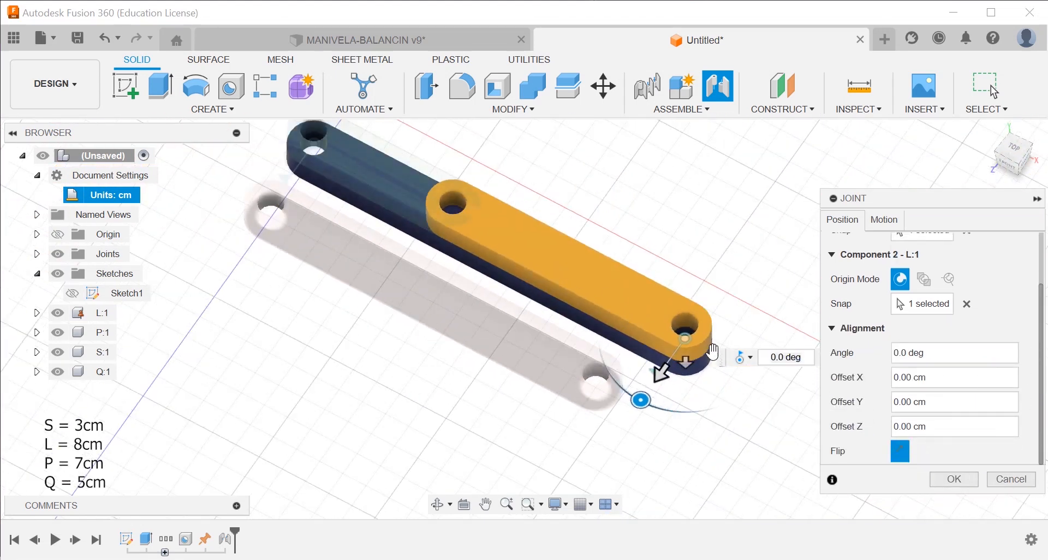
{"action": "left_click", "coordinate": [884, 220]}
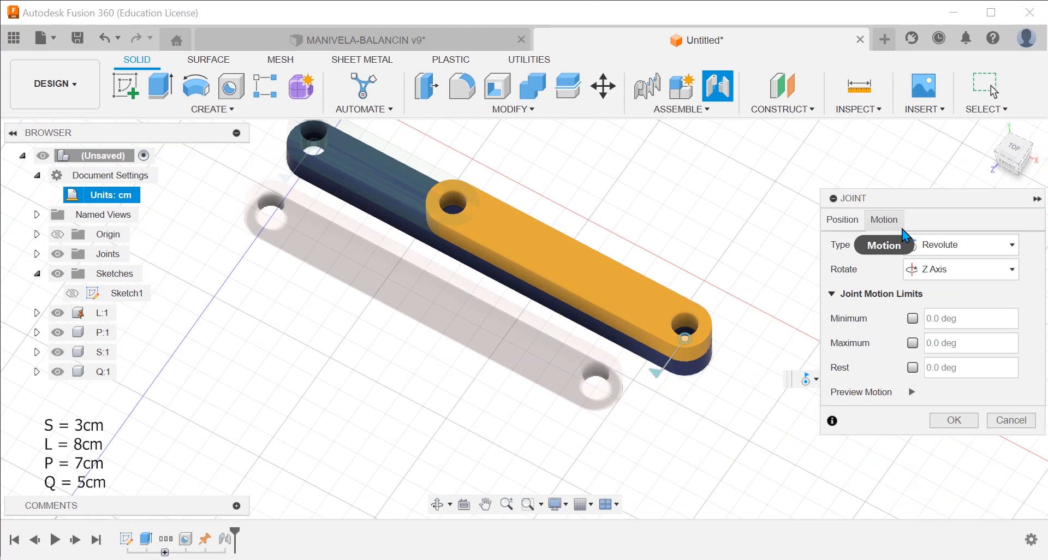
{"action": "left_click", "coordinate": [928, 248]}
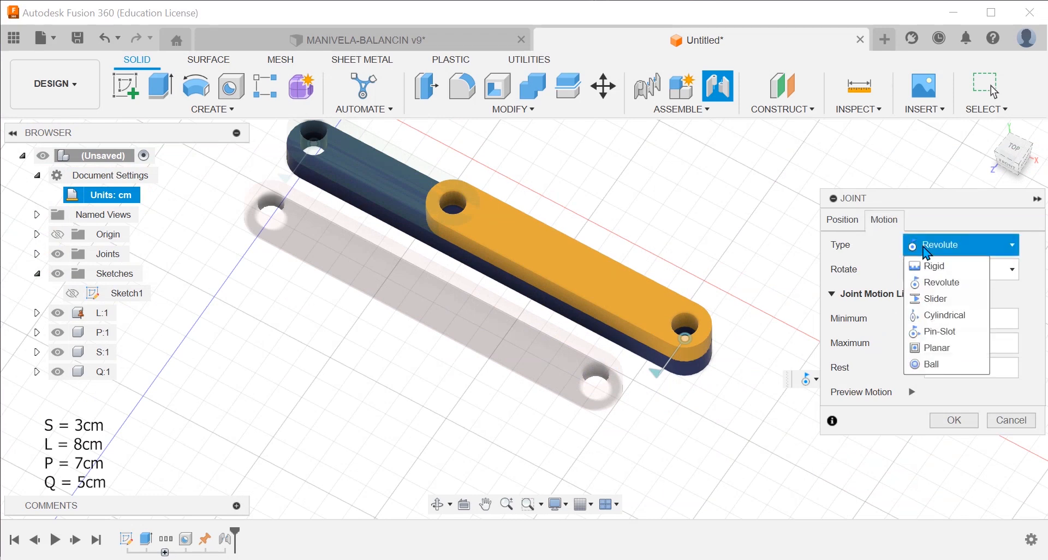
{"action": "left_click", "coordinate": [926, 277]}
{"action": "left_click", "coordinate": [934, 424]}
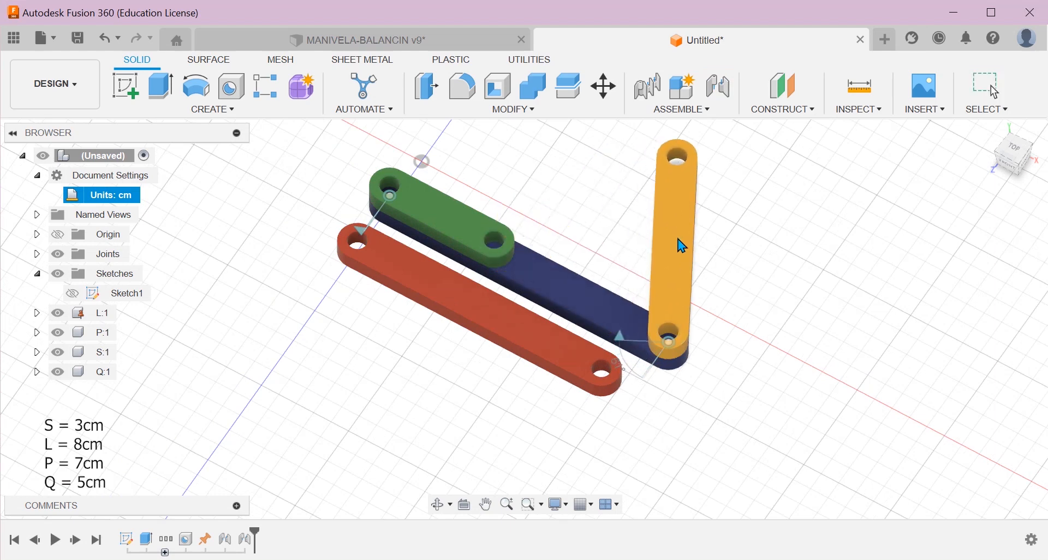
Swing links S and Q about their pivots on L so their free ends stand away from L
{"action": "left_click_drag", "start_coordinate": [421, 291], "coordinate": [395, 217]}
{"action": "left_click_drag", "start_coordinate": [603, 236], "coordinate": [562, 254]}
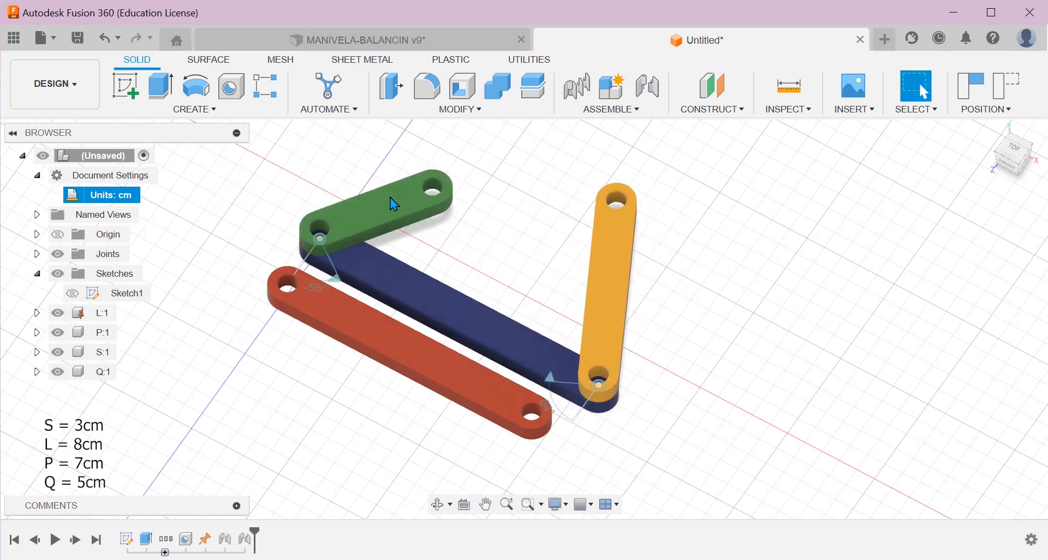
{"action": "left_click_drag", "start_coordinate": [394, 205], "coordinate": [358, 172]}
{"action": "middle_click_drag", "start_coordinate": [530, 247], "coordinate": [481, 307]}
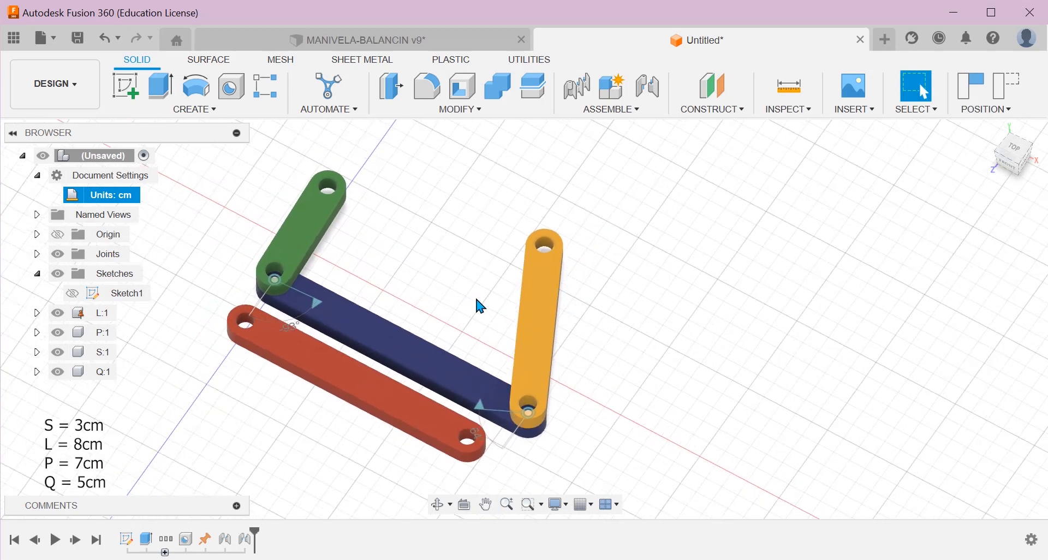
{"action": "middle_click_drag", "start_coordinate": [594, 403], "coordinate": [552, 384]}
{"action": "scroll", "coordinate": [361, 270], "scroll_direction": "up", "scroll_amount": 3}
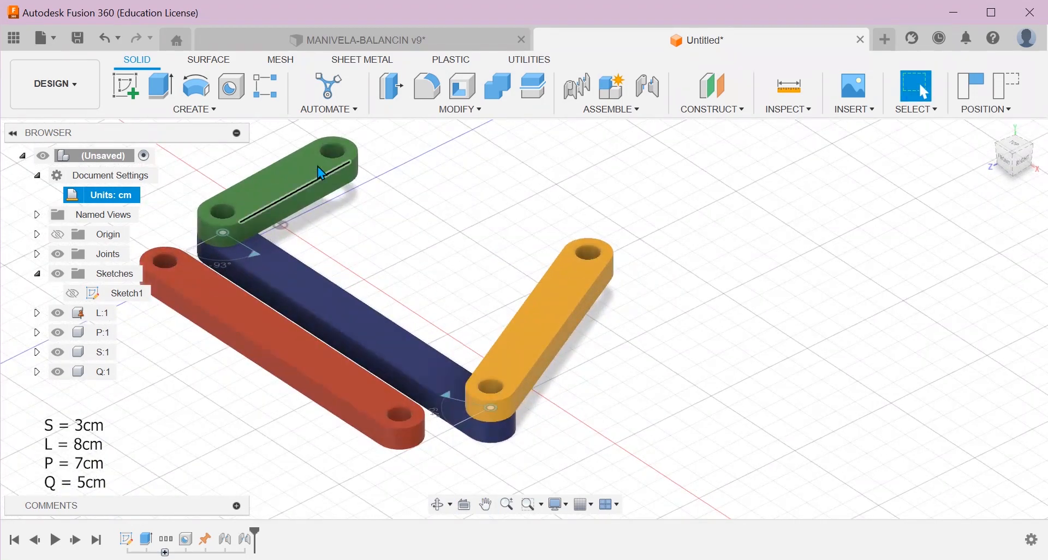
{"action": "middle_click_drag", "start_coordinate": [387, 217], "coordinate": [449, 267]}
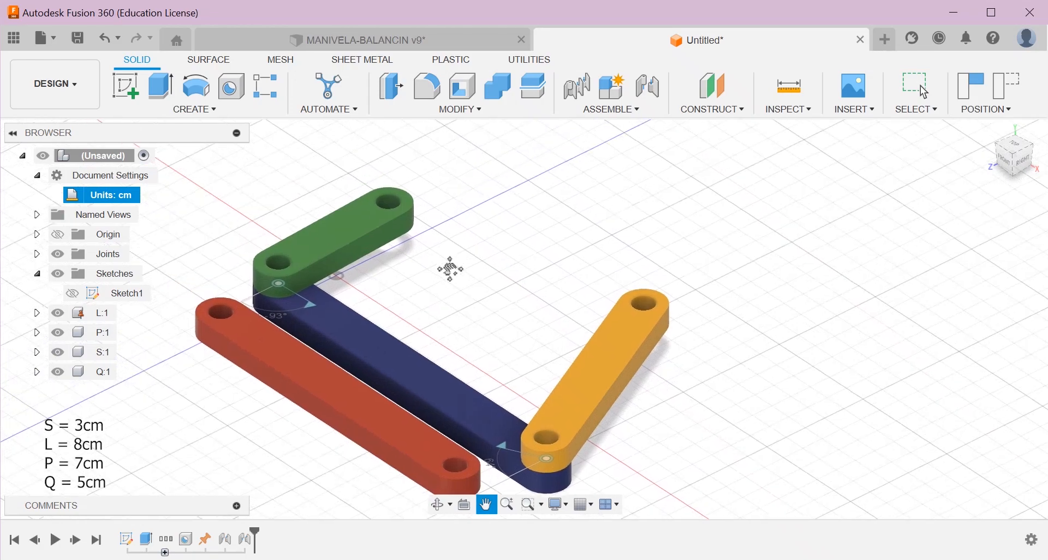
Start a joint that snaps the centre of link P's end hole to the hole at the free end of link S
{"action": "left_click", "coordinate": [649, 88]}
{"action": "scroll", "coordinate": [245, 306], "scroll_direction": "up", "scroll_amount": 3}
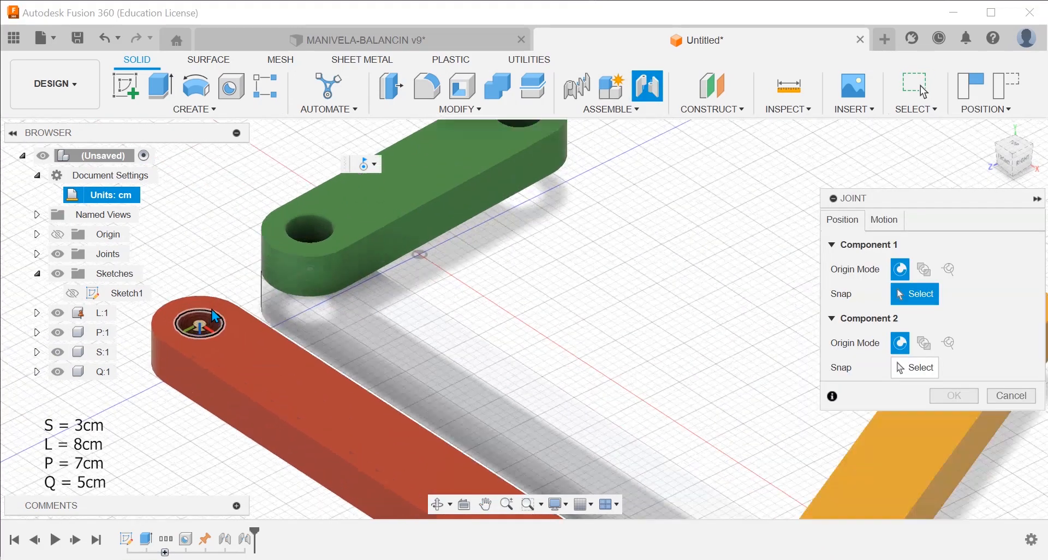
{"action": "left_click", "coordinate": [192, 334]}
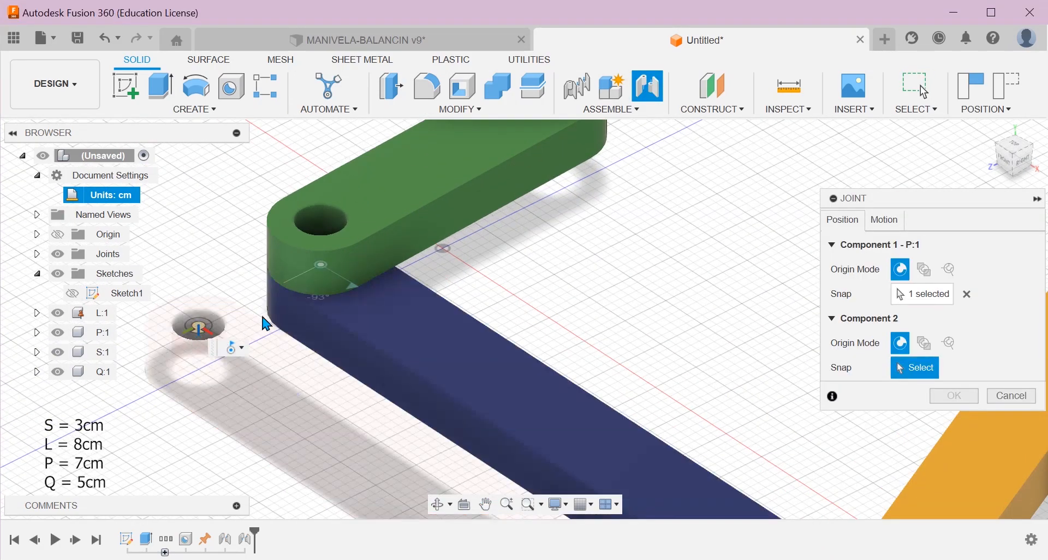
{"action": "scroll", "coordinate": [261, 312], "scroll_direction": "down", "scroll_amount": 3}
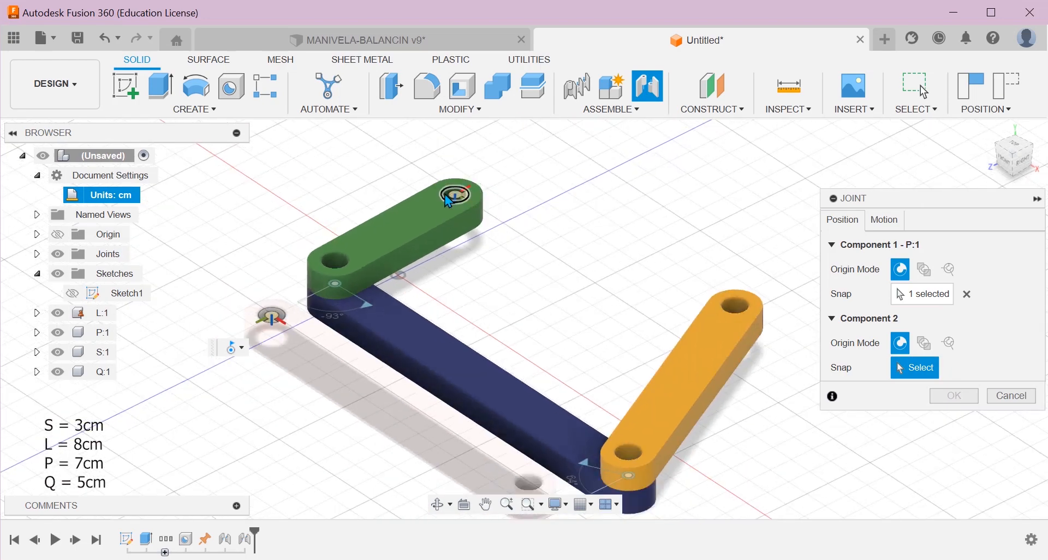
{"action": "left_click", "coordinate": [449, 201]}
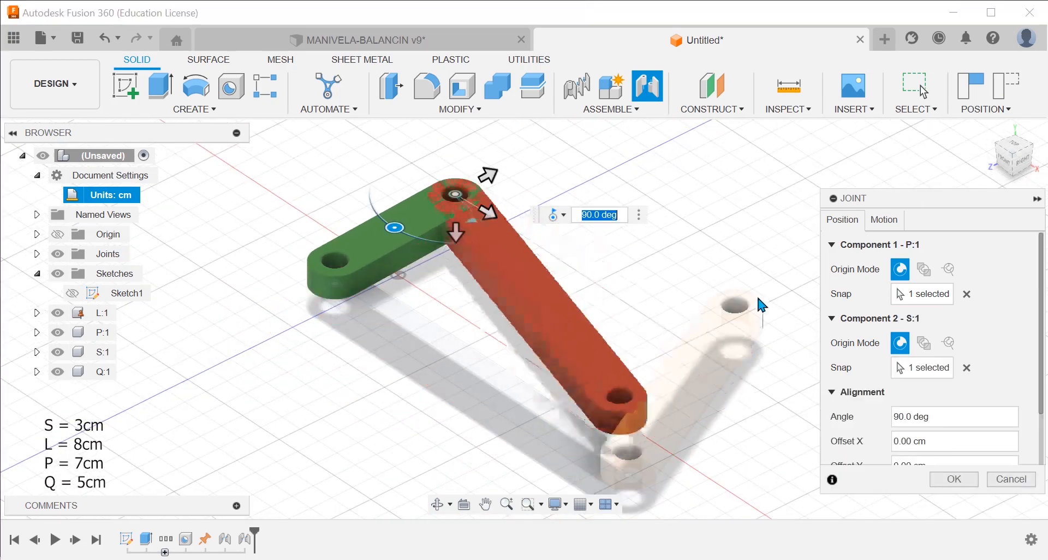
Flip the alignment to stack link P on top of link S and accept the revolute joint
{"action": "scroll", "coordinate": [858, 362], "scroll_direction": "down", "scroll_amount": 1}
{"action": "left_click", "coordinate": [900, 451]}
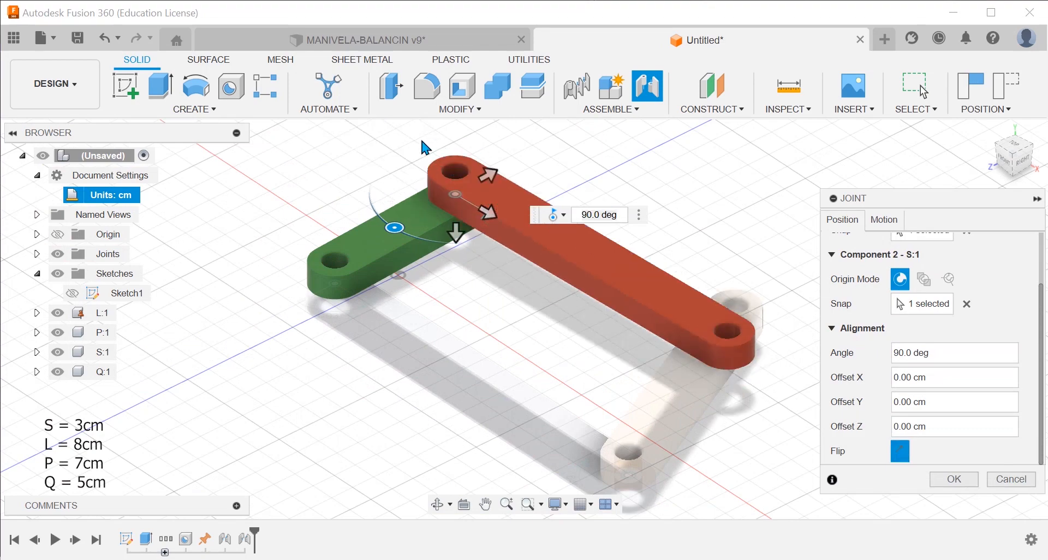
{"action": "scroll", "coordinate": [503, 194], "scroll_direction": "up", "scroll_amount": 2}
{"action": "scroll", "coordinate": [504, 194], "scroll_direction": "down", "scroll_amount": 2}
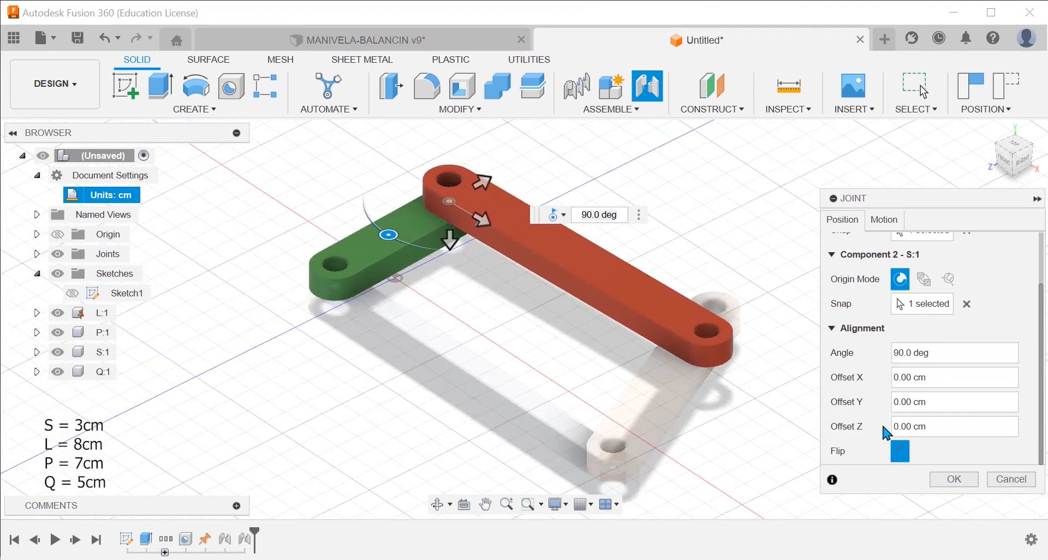
{"action": "left_click", "coordinate": [952, 479]}
Swing link Q about its pivot on L so its free end stands clear of link P's free end
{"action": "middle_click_drag", "start_coordinate": [449, 313], "coordinate": [711, 344], "text": "shift"}
{"action": "scroll", "coordinate": [699, 326], "scroll_direction": "up", "scroll_amount": 5}
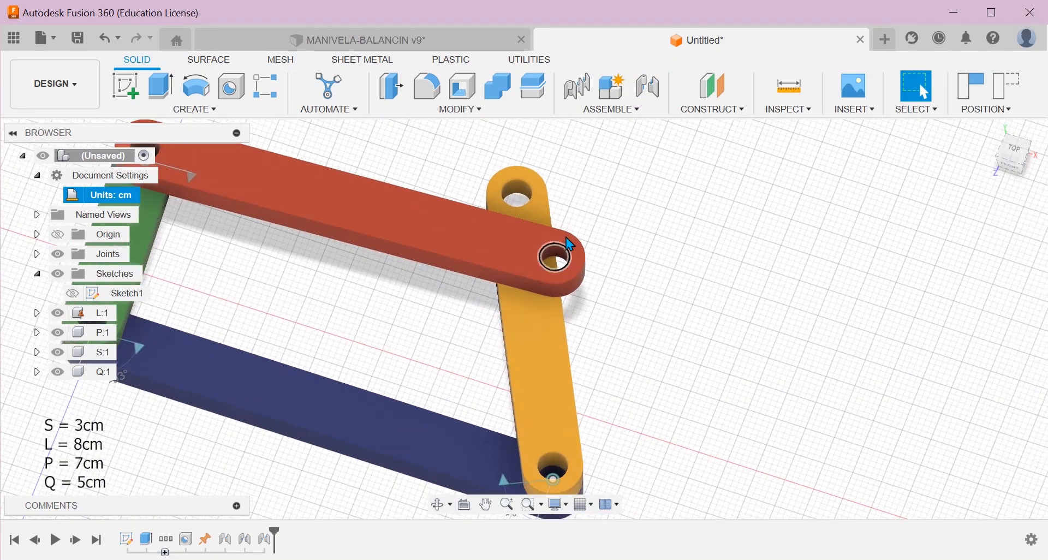
{"action": "left_click_drag", "start_coordinate": [544, 210], "coordinate": [523, 219]}
{"action": "middle_click_drag", "start_coordinate": [681, 466], "coordinate": [648, 429]}
{"action": "scroll", "coordinate": [473, 363], "scroll_direction": "up", "scroll_amount": 5}
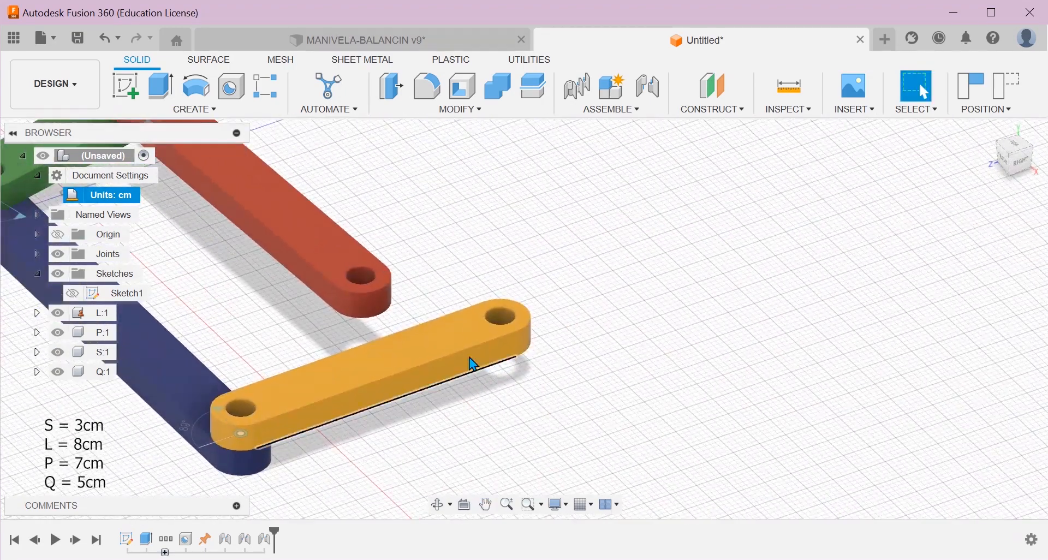
{"action": "scroll", "coordinate": [397, 314], "scroll_direction": "up", "scroll_amount": 1}
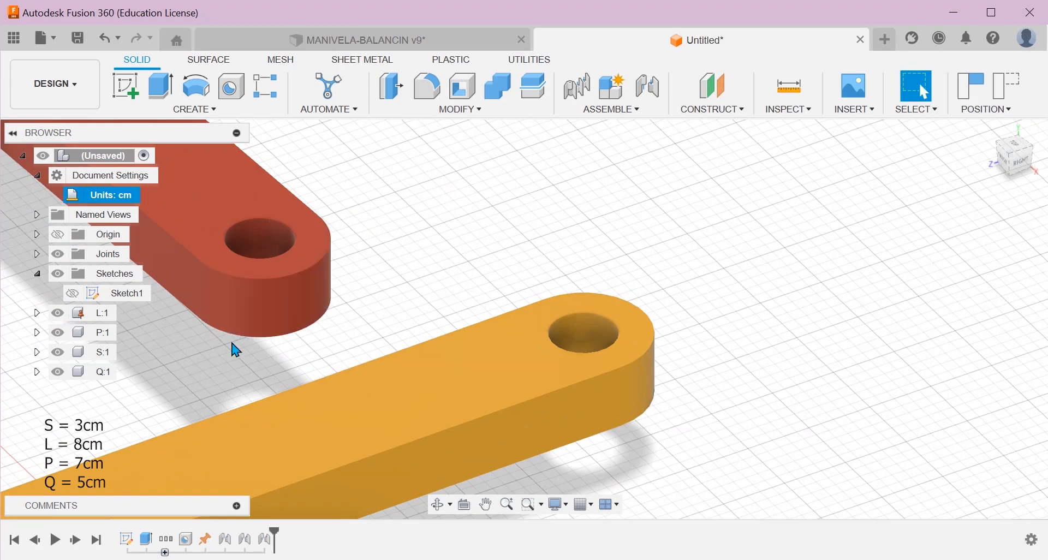
Start a joint that snaps the top hole centre at link Q's free end to the underside hole centre at link P's free end
{"action": "middle_click_drag", "start_coordinate": [234, 346], "coordinate": [647, 221], "text": "shift"}
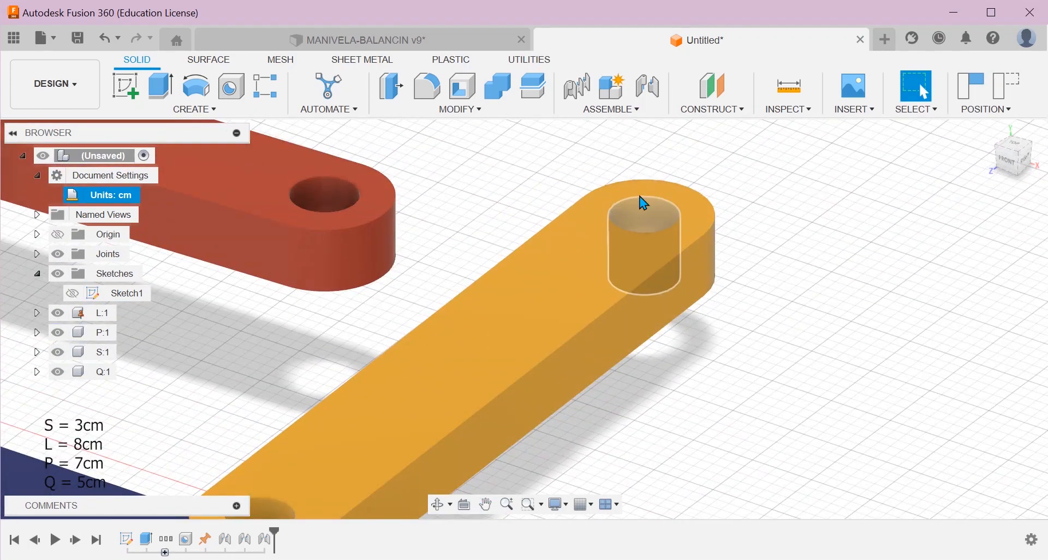
{"action": "scroll", "coordinate": [436, 320], "scroll_direction": "down", "scroll_amount": 6}
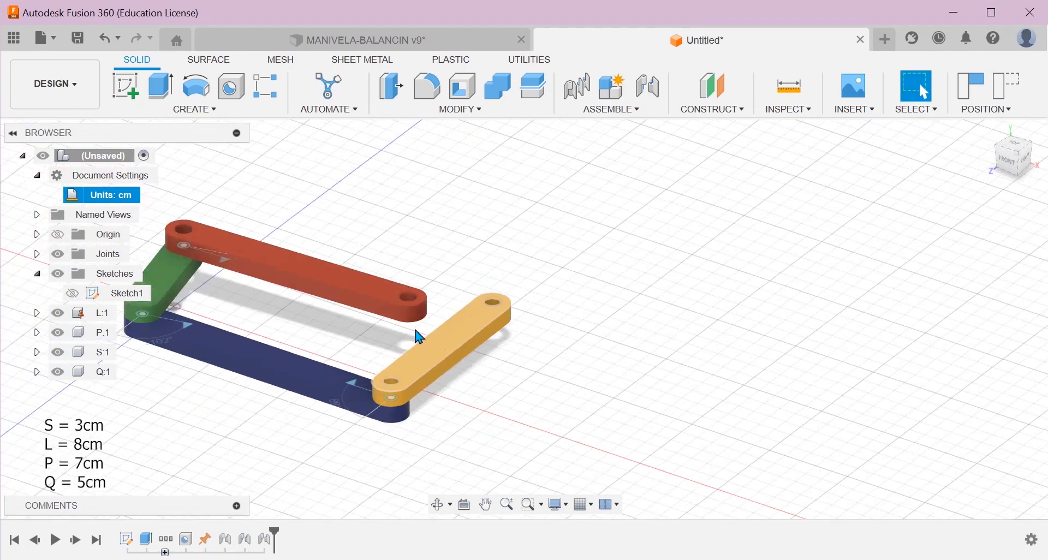
{"action": "scroll", "coordinate": [318, 330], "scroll_direction": "up", "scroll_amount": 6}
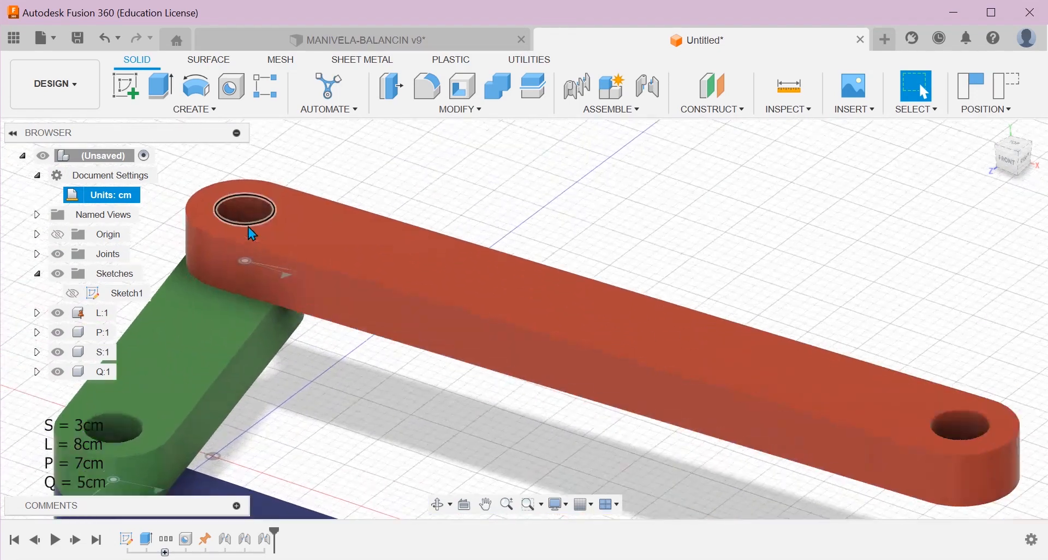
{"action": "scroll", "coordinate": [279, 273], "scroll_direction": "down", "scroll_amount": 6}
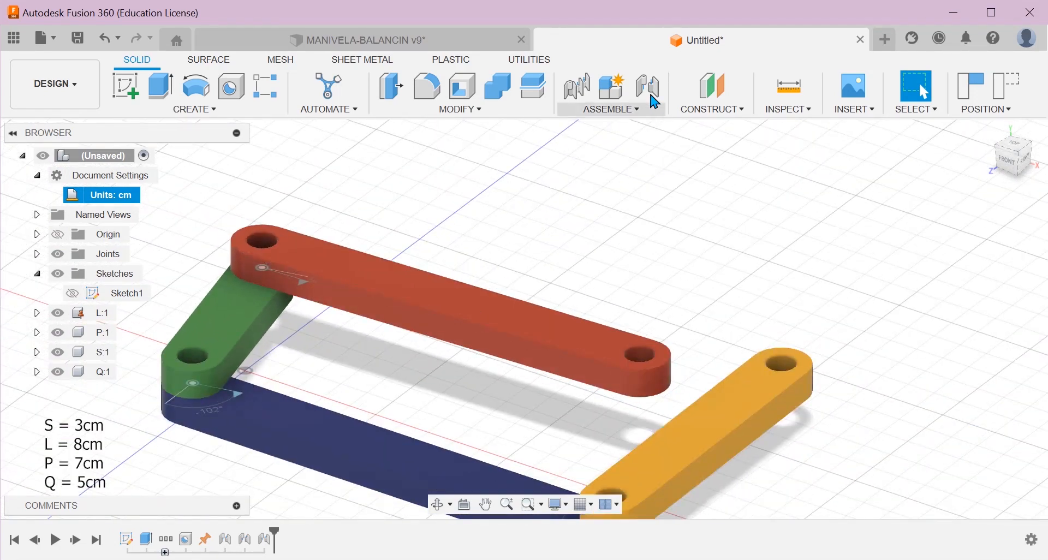
{"action": "left_click", "coordinate": [648, 90]}
{"action": "scroll", "coordinate": [694, 332], "scroll_direction": "up", "scroll_amount": 5}
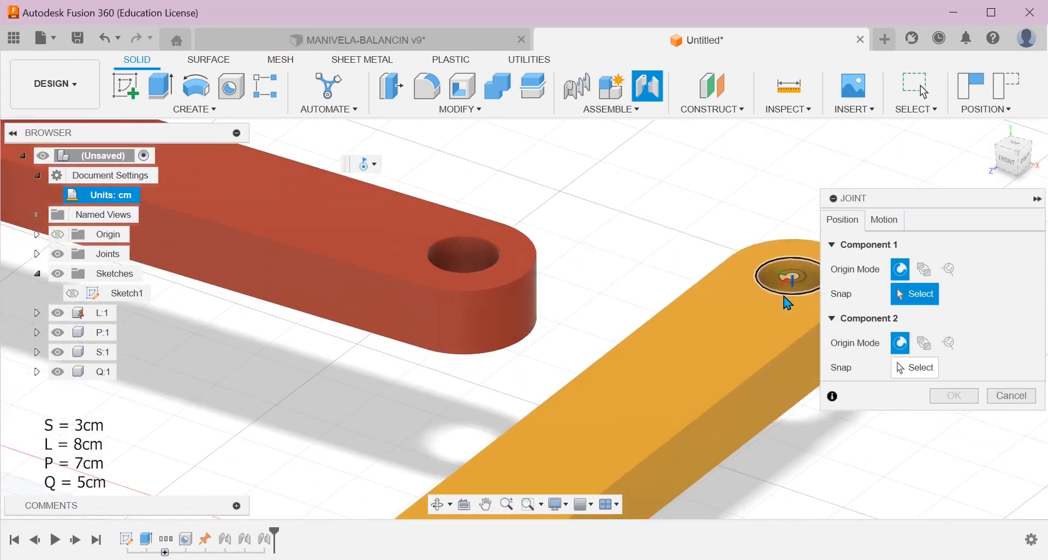
{"action": "left_click", "coordinate": [787, 302]}
{"action": "middle_click_drag", "start_coordinate": [508, 351], "coordinate": [478, 280], "text": "shift"}
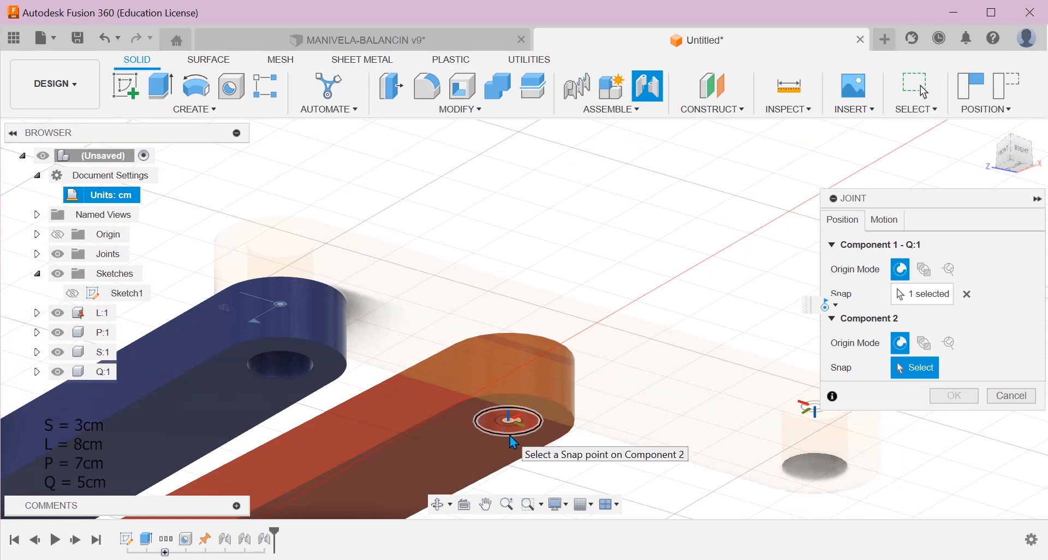
{"action": "left_click", "coordinate": [510, 436]}
{"action": "scroll", "coordinate": [519, 259], "scroll_direction": "down", "scroll_amount": 4}
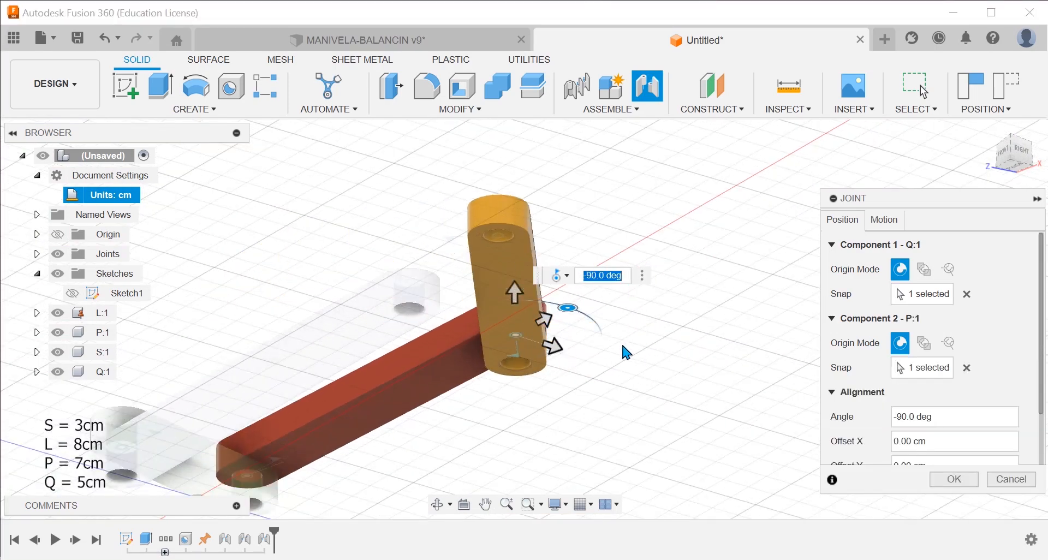
Check that link Q sits beneath link P at the shared hole and accept the joint that closes the linkage
{"action": "middle_click_drag", "start_coordinate": [606, 325], "coordinate": [547, 333], "text": "shift"}
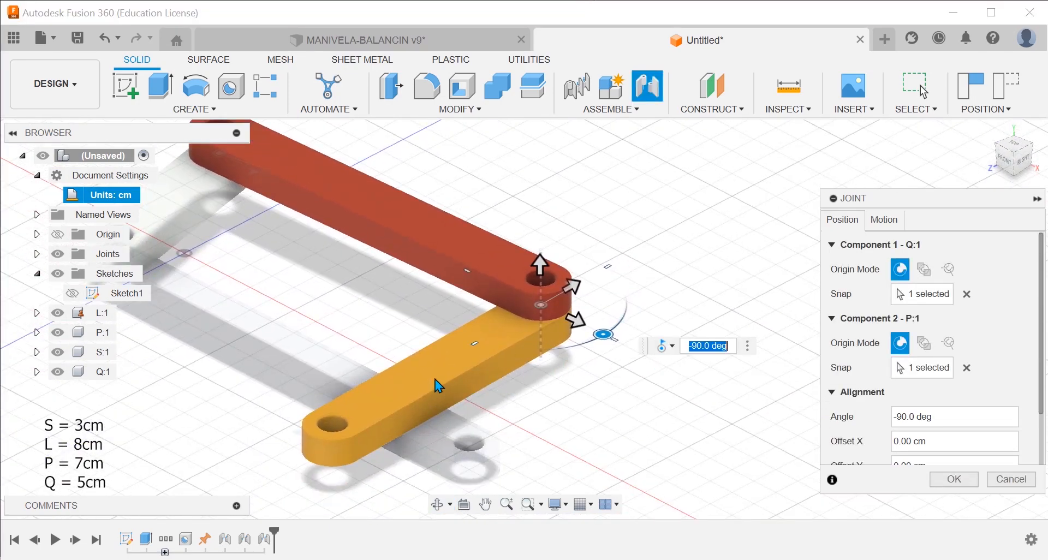
{"action": "scroll", "coordinate": [442, 371], "scroll_direction": "down", "scroll_amount": 2}
{"action": "scroll", "coordinate": [409, 394], "scroll_direction": "up", "scroll_amount": 3}
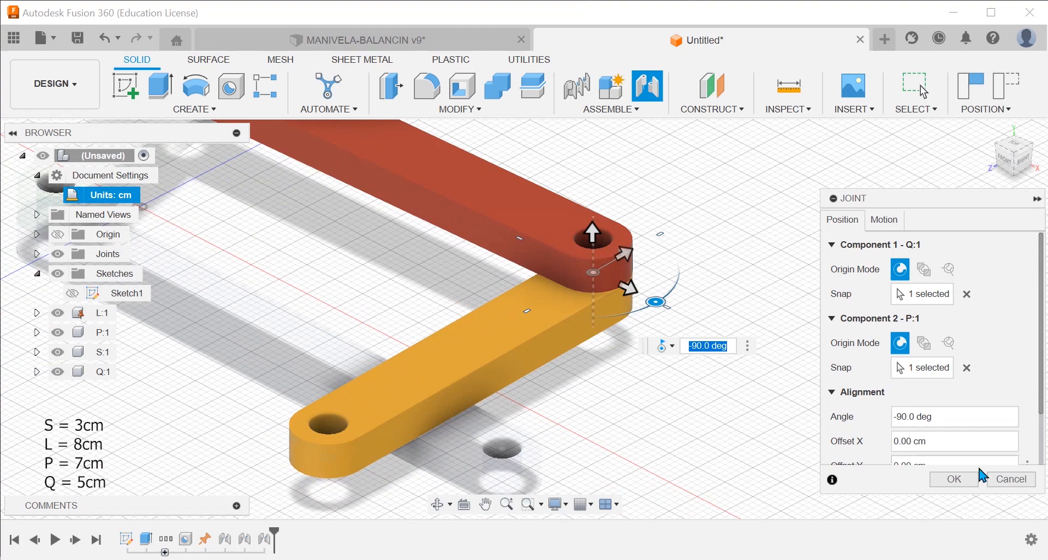
{"action": "left_click", "coordinate": [954, 479]}
{"action": "scroll", "coordinate": [617, 304], "scroll_direction": "down", "scroll_amount": 4}
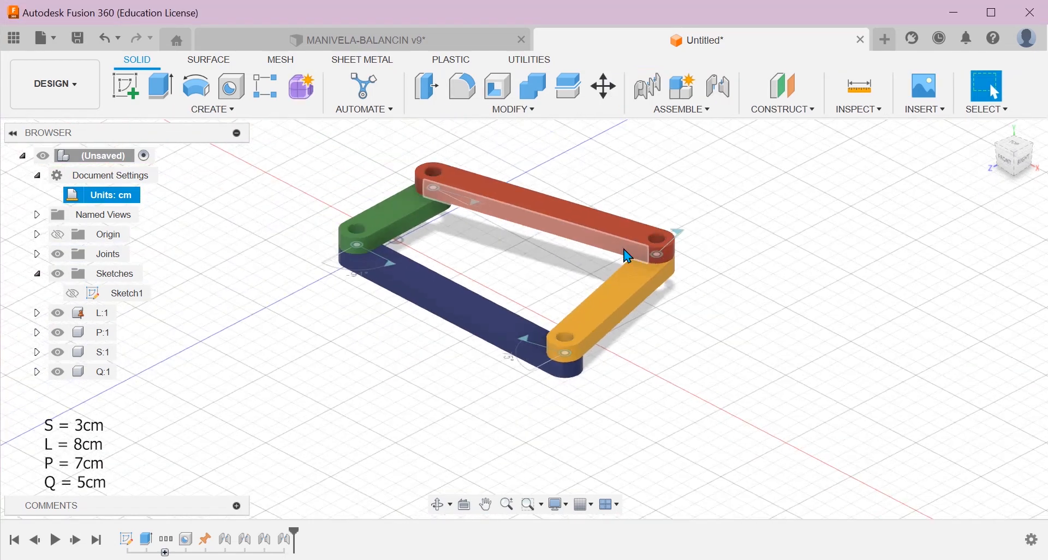
Turn crank S about its pivot on L to move the closed linkage, and orient the view to Top
{"action": "middle_click_drag", "start_coordinate": [475, 355], "coordinate": [358, 428], "text": "shift"}
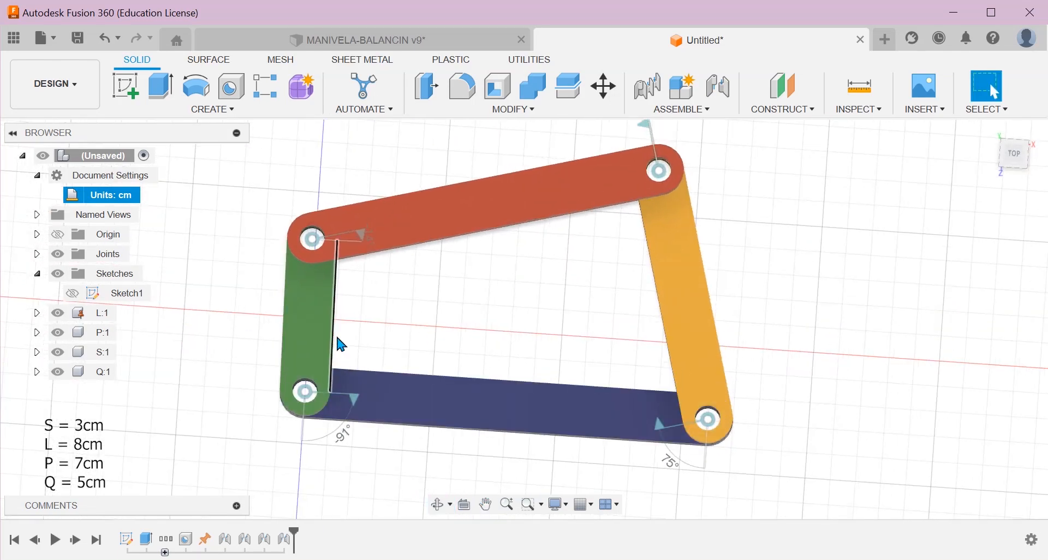
{"action": "scroll", "coordinate": [405, 300], "scroll_direction": "down", "scroll_amount": 3}
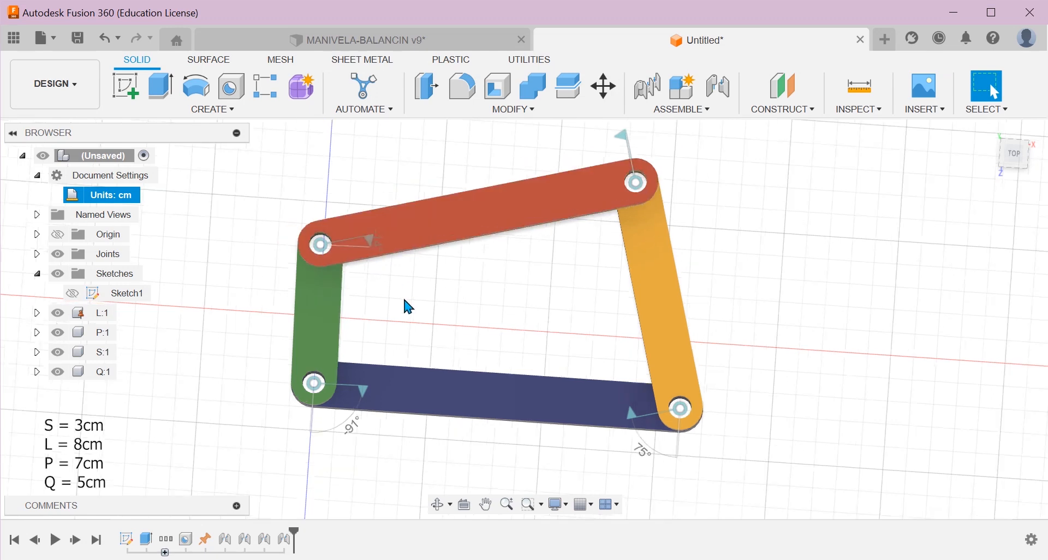
{"action": "mouse_move", "coordinate": [342, 306]}
{"action": "left_mouse_down"}
{"action": "mouse_move", "coordinate": [402, 327]}
{"action": "mouse_move", "coordinate": [386, 405]}
{"action": "mouse_move", "coordinate": [250, 399]}
{"action": "mouse_move", "coordinate": [231, 332]}
{"action": "mouse_move", "coordinate": [332, 293]}
{"action": "mouse_move", "coordinate": [404, 336]}
{"action": "mouse_move", "coordinate": [359, 392]}
{"action": "mouse_move", "coordinate": [273, 365]}
{"action": "mouse_move", "coordinate": [335, 320]}
{"action": "mouse_move", "coordinate": [415, 371]}
{"action": "mouse_move", "coordinate": [305, 396]}
{"action": "mouse_move", "coordinate": [330, 326]}
{"action": "mouse_move", "coordinate": [384, 345]}
{"action": "mouse_move", "coordinate": [326, 393]}
{"action": "mouse_move", "coordinate": [304, 356]}
{"action": "mouse_move", "coordinate": [345, 342]}
{"action": "left_mouse_up"}
{"action": "left_click", "coordinate": [1017, 162]}
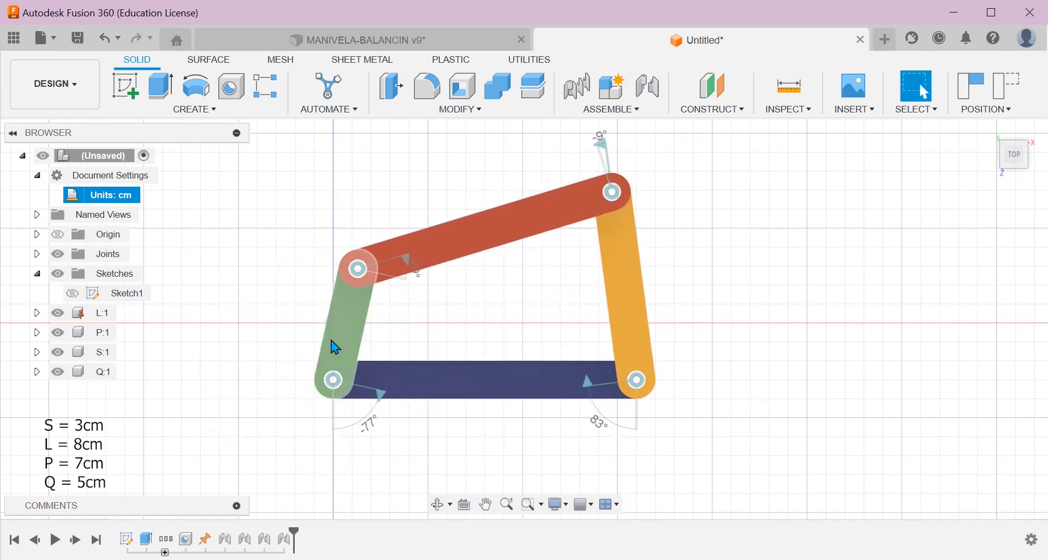
Collapse the Sketches folder, expand the Joints folder and highlight the revolute joints one by one to locate them on the linkage
{"action": "left_click", "coordinate": [38, 274]}
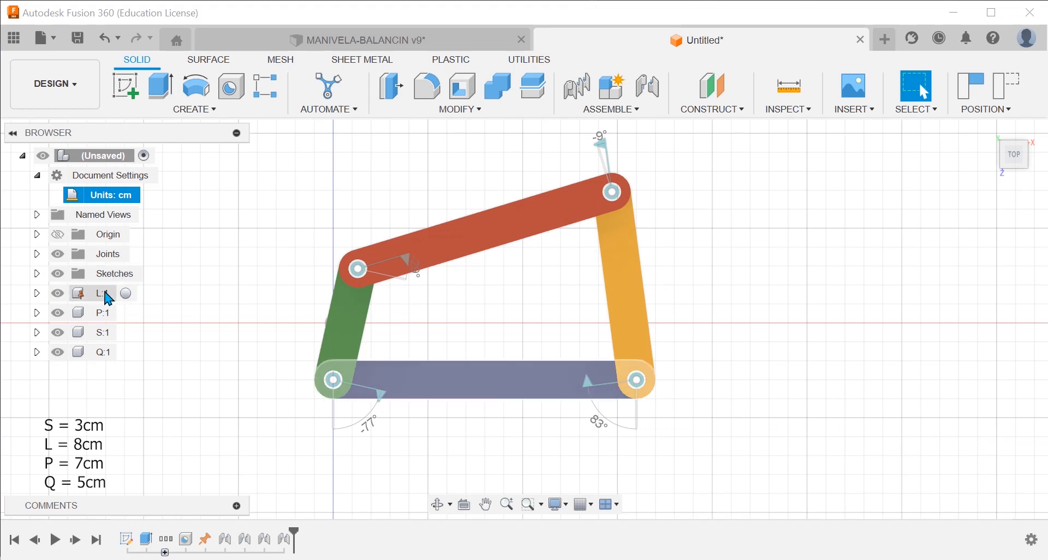
{"action": "scroll", "coordinate": [470, 370], "scroll_direction": "up", "scroll_amount": 4}
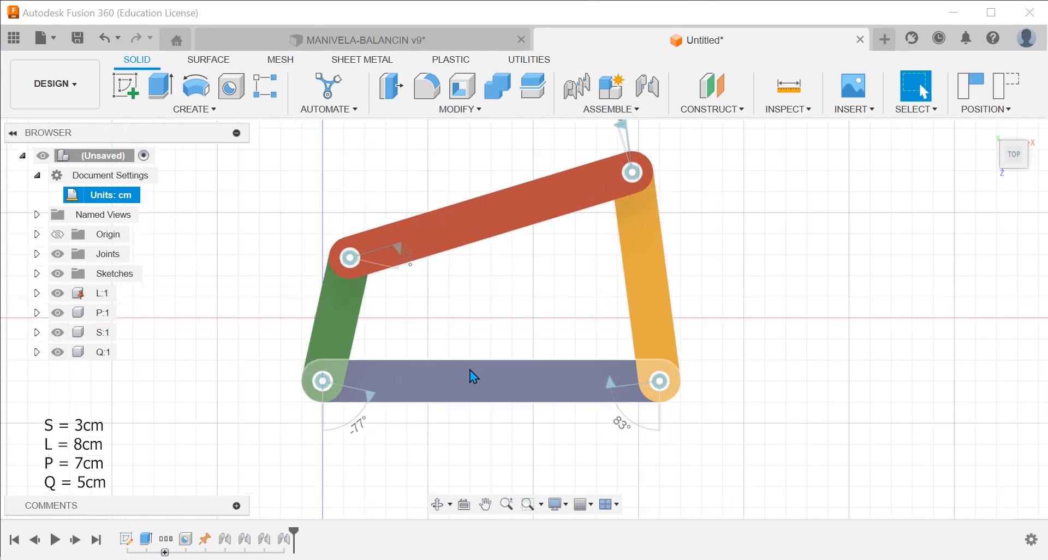
{"action": "scroll", "coordinate": [131, 334], "scroll_direction": "up", "scroll_amount": 2}
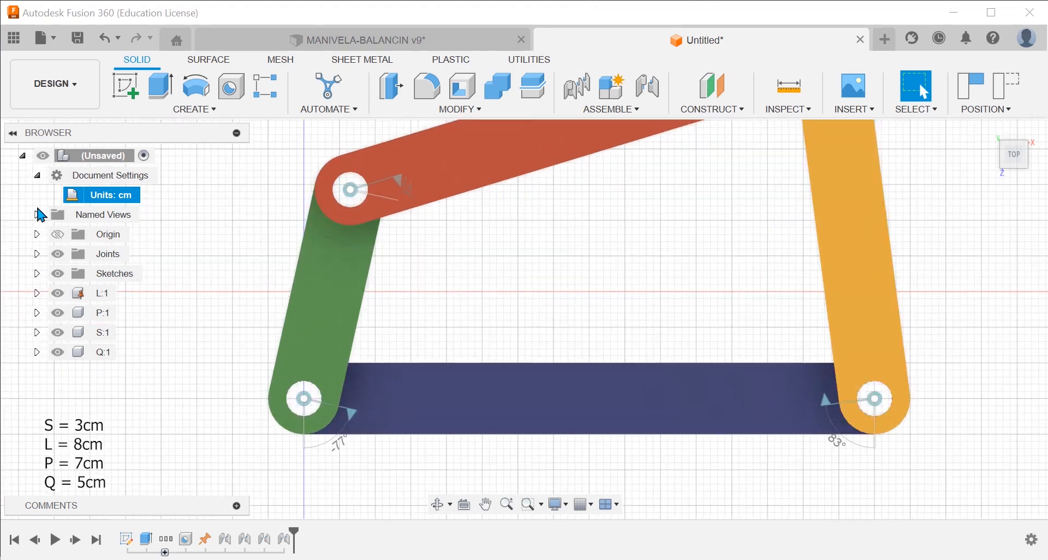
{"action": "left_click", "coordinate": [37, 253]}
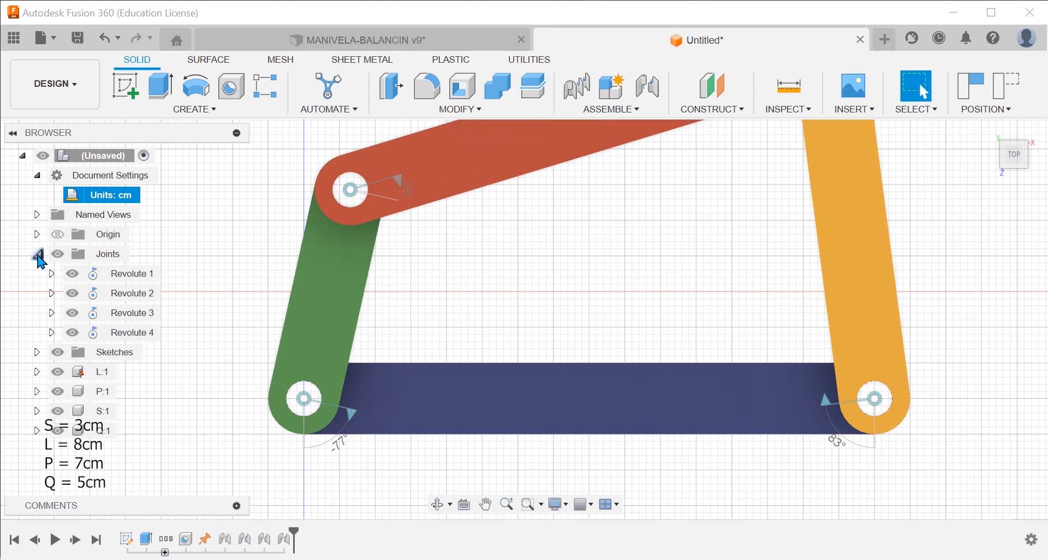
{"action": "left_click", "coordinate": [119, 273]}
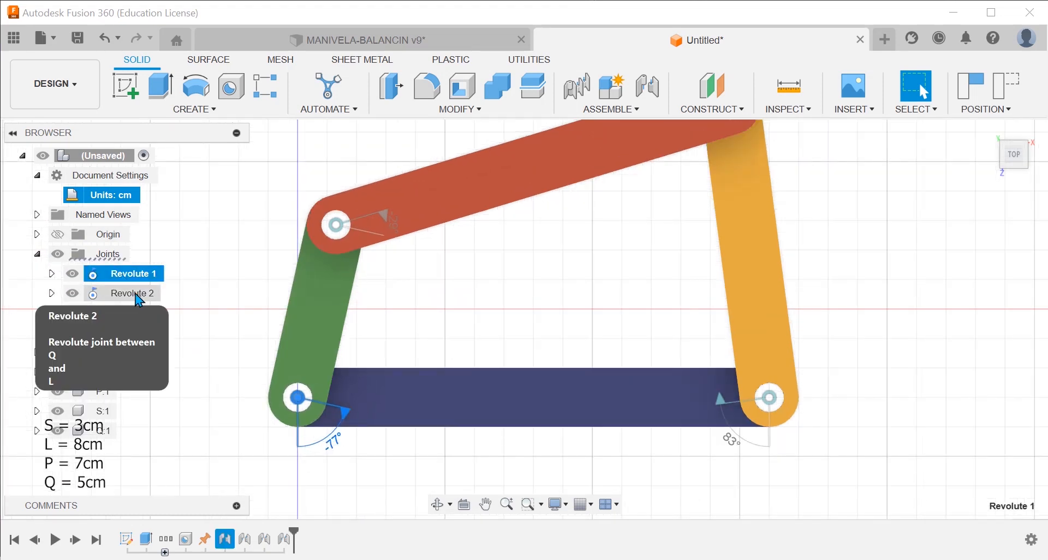
{"action": "left_click", "coordinate": [136, 293]}
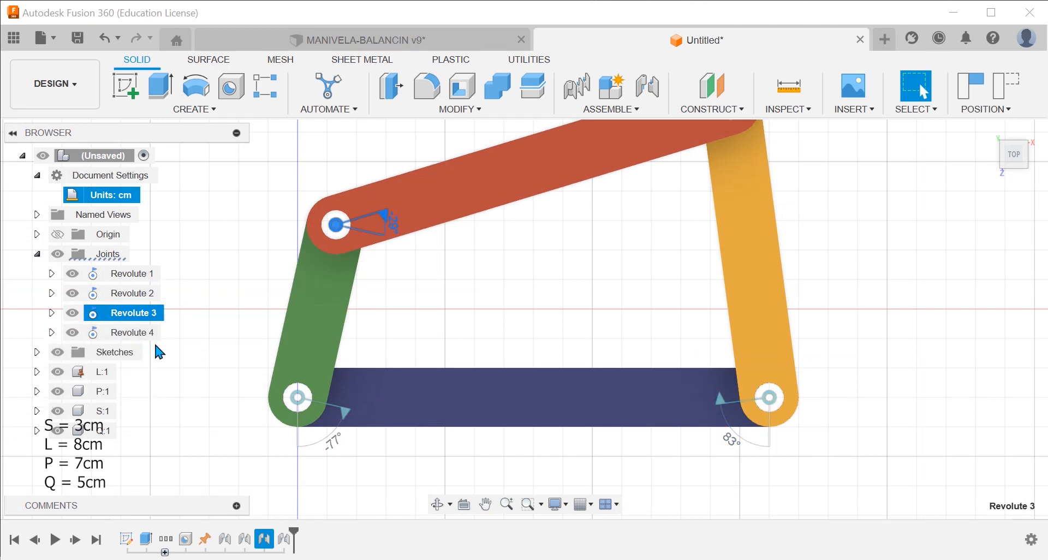
{"action": "left_click", "coordinate": [147, 333]}
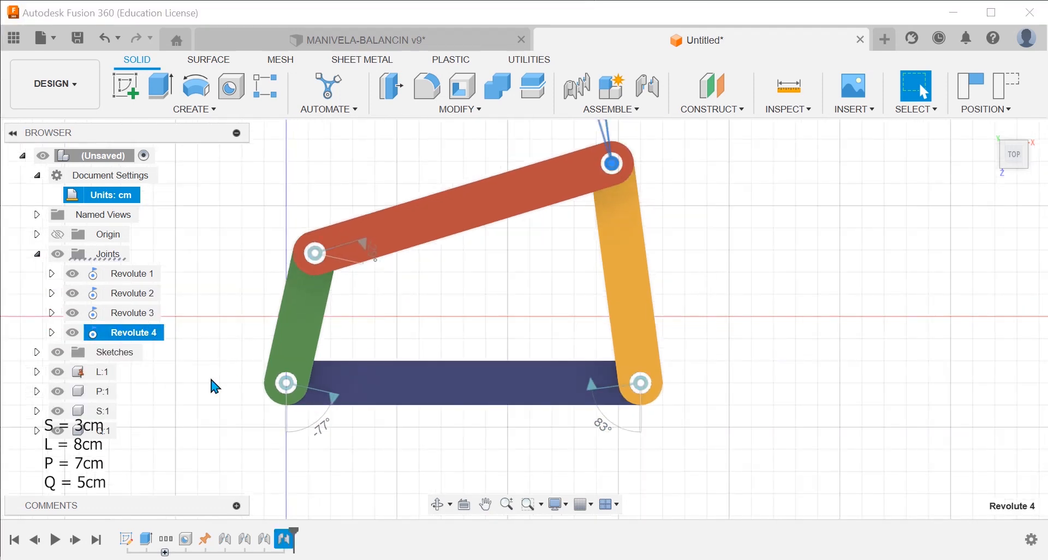
{"action": "left_click", "coordinate": [215, 386]}
Open Revolute 4, the joint between links Q and P, for editing, review its snap and alignment settings, and accept it
{"action": "right_click", "coordinate": [136, 334]}
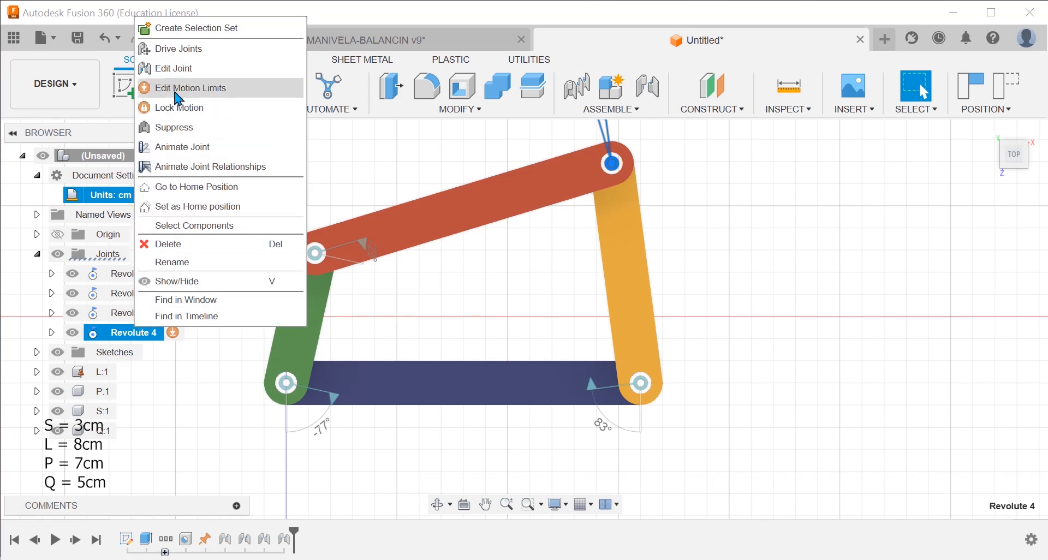
{"action": "left_click", "coordinate": [192, 69]}
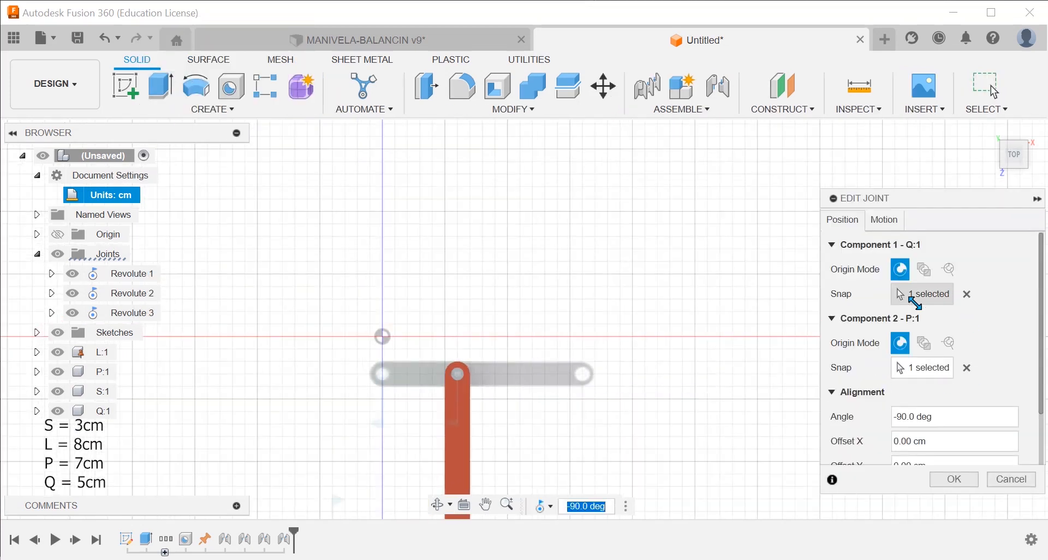
{"action": "scroll", "coordinate": [891, 383], "scroll_direction": "down", "scroll_amount": 2}
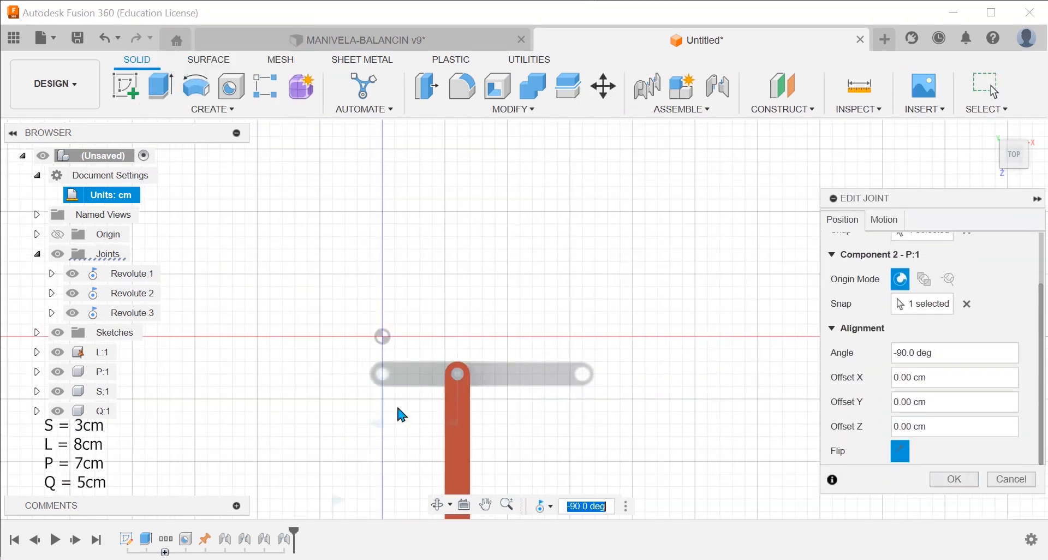
{"action": "left_click", "coordinate": [953, 479]}
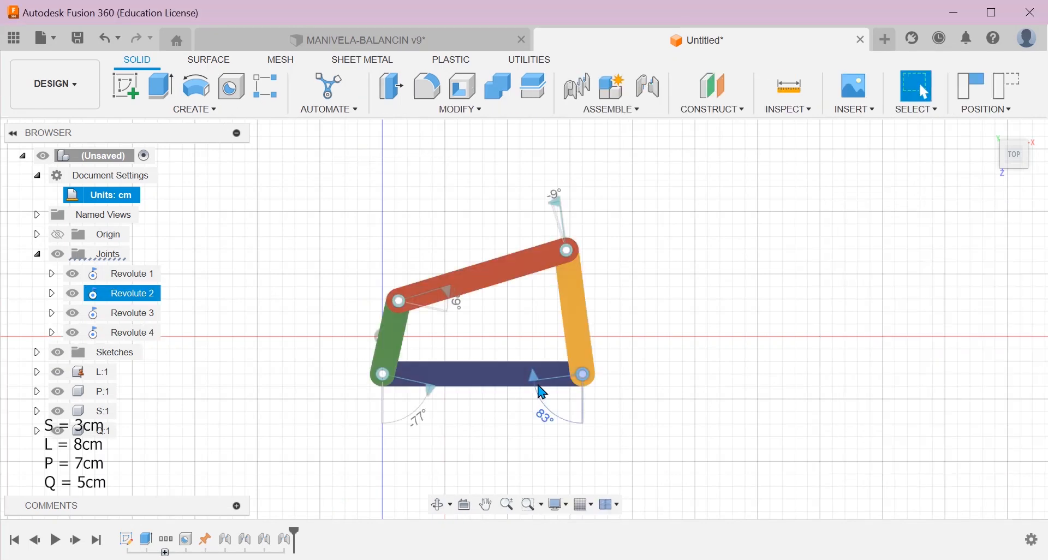
{"action": "scroll", "coordinate": [340, 331], "scroll_direction": "up", "scroll_amount": 5}
{"action": "scroll", "coordinate": [413, 364], "scroll_direction": "down", "scroll_amount": 3}
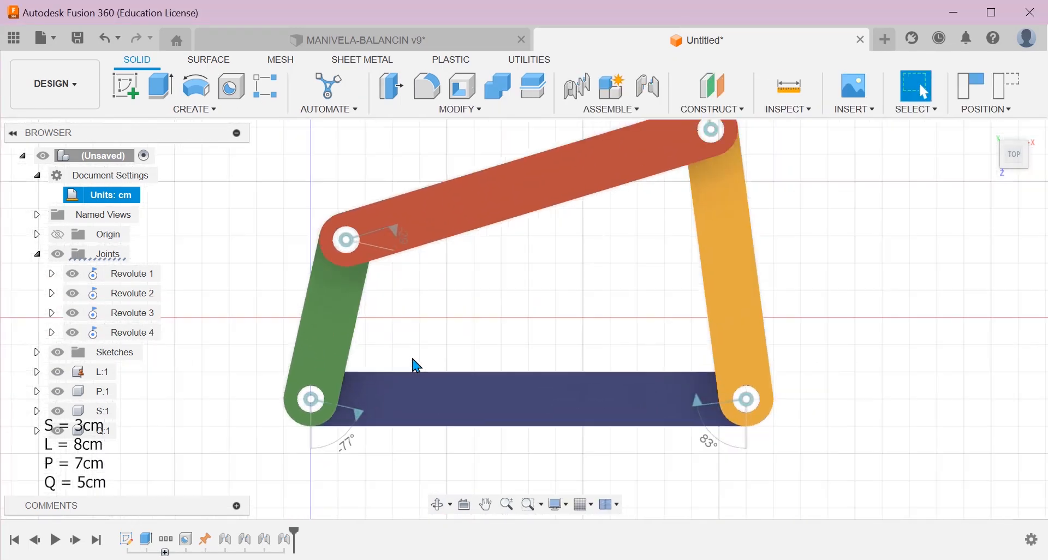
{"action": "scroll", "coordinate": [449, 283], "scroll_direction": "down", "scroll_amount": 3}
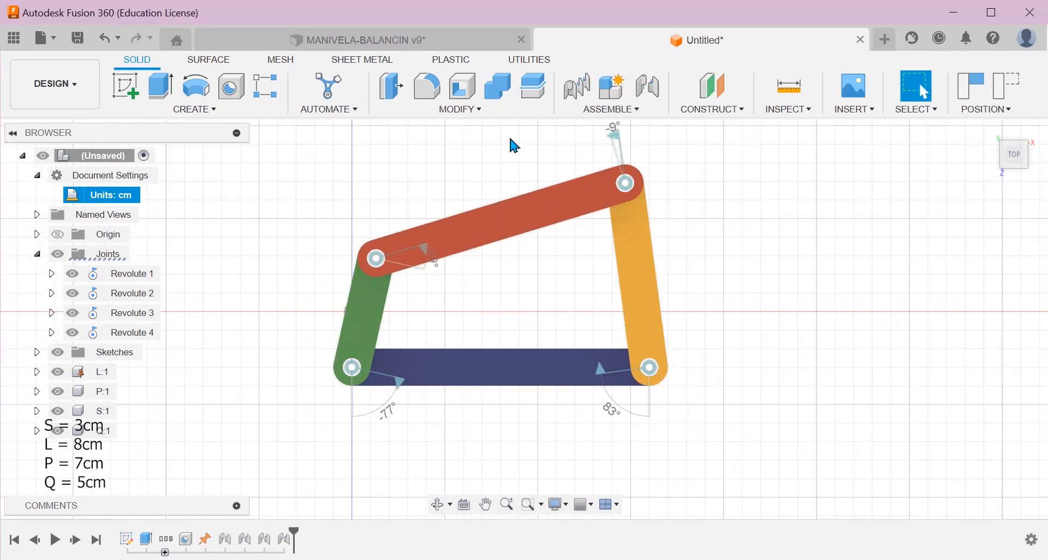
Select Revolute 1, the joint between S and L, and turn crank S slightly clockwise about that pivot
{"action": "middle_click_drag", "start_coordinate": [537, 269], "coordinate": [529, 296]}
{"action": "scroll", "coordinate": [532, 345], "scroll_direction": "up", "scroll_amount": 3}
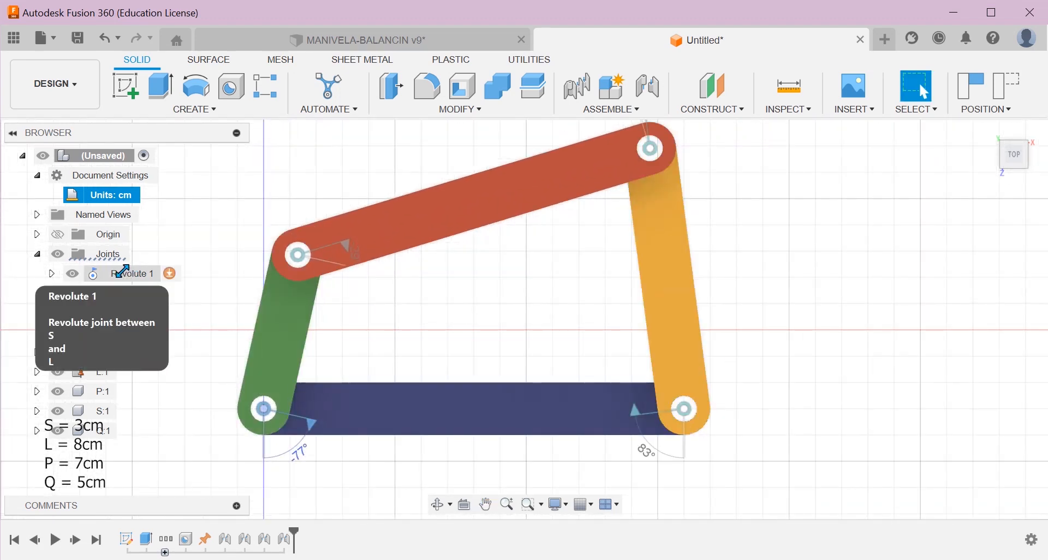
{"action": "left_click", "coordinate": [293, 460]}
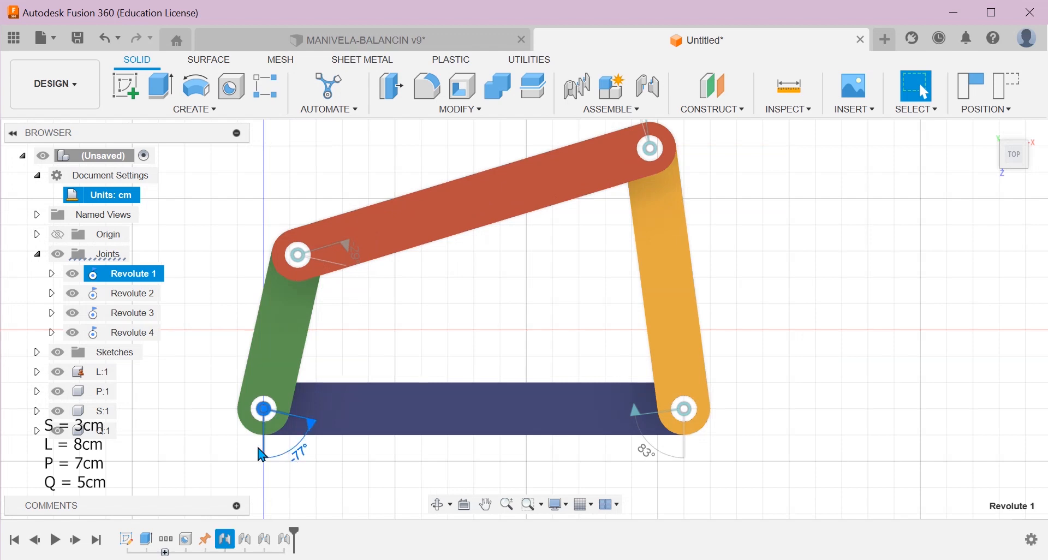
{"action": "left_click_drag", "start_coordinate": [295, 301], "coordinate": [297, 355]}
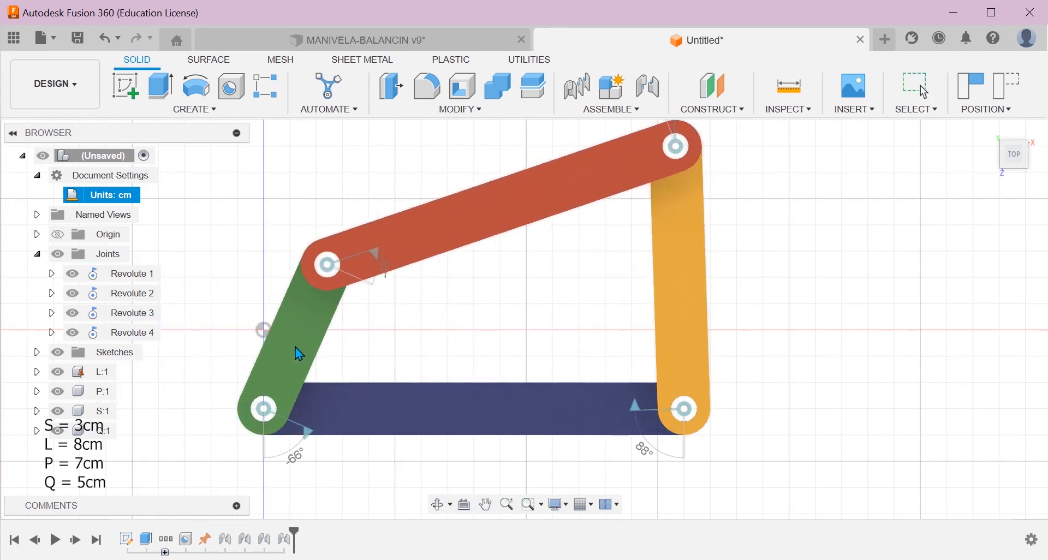
Run Animate Joint Relationships on Revolute 1, examine how the linkage moves as crank S rotates, and end the animation
{"action": "right_click", "coordinate": [121, 273]}
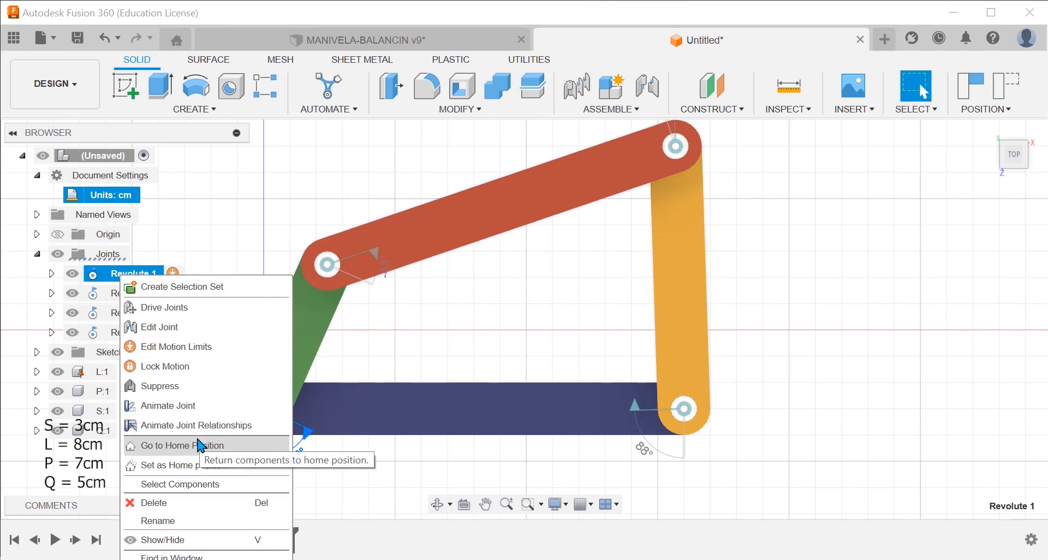
{"action": "left_click", "coordinate": [198, 428]}
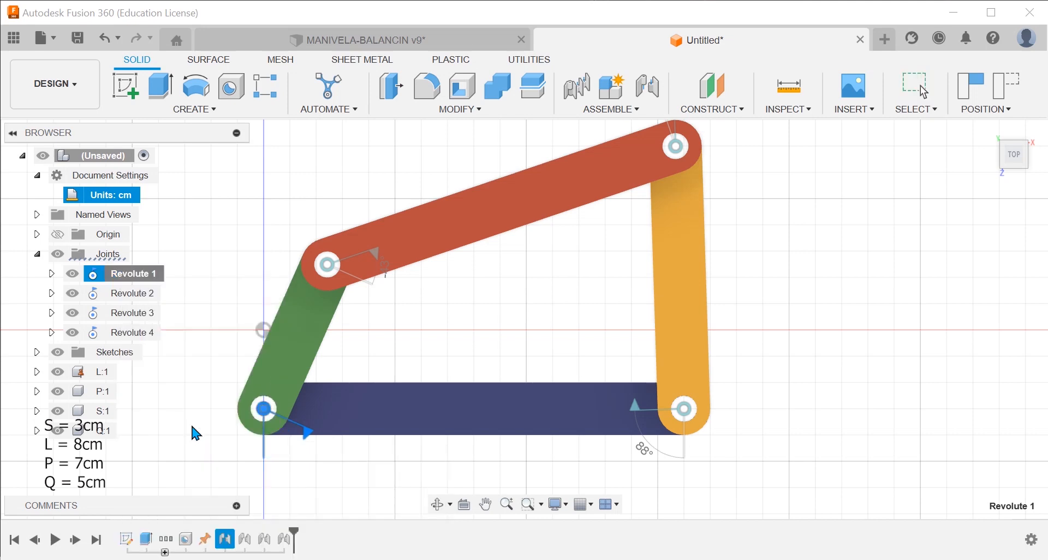
{"action": "scroll", "coordinate": [394, 437], "scroll_direction": "down", "scroll_amount": 2}
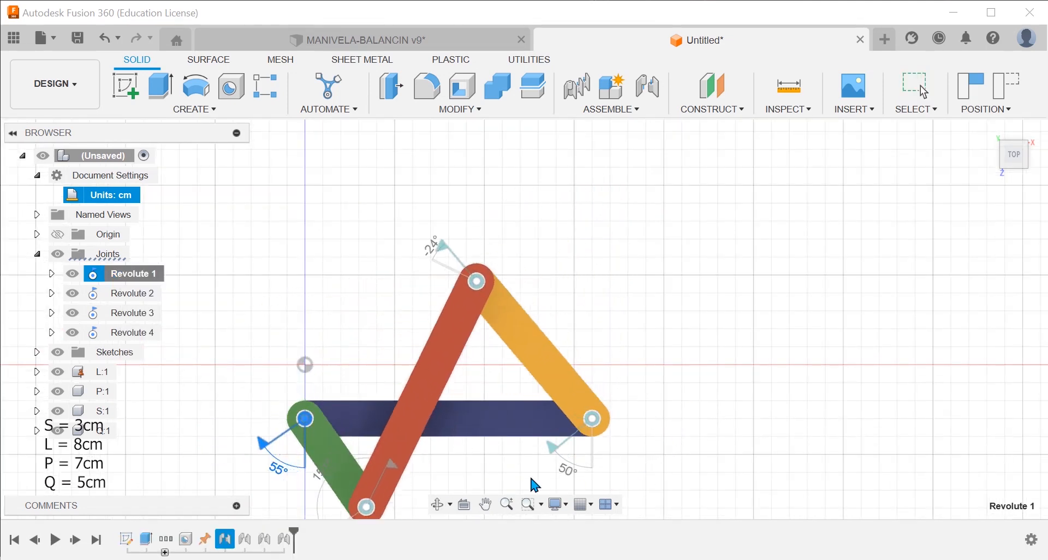
{"action": "scroll", "coordinate": [377, 457], "scroll_direction": "up", "scroll_amount": 2}
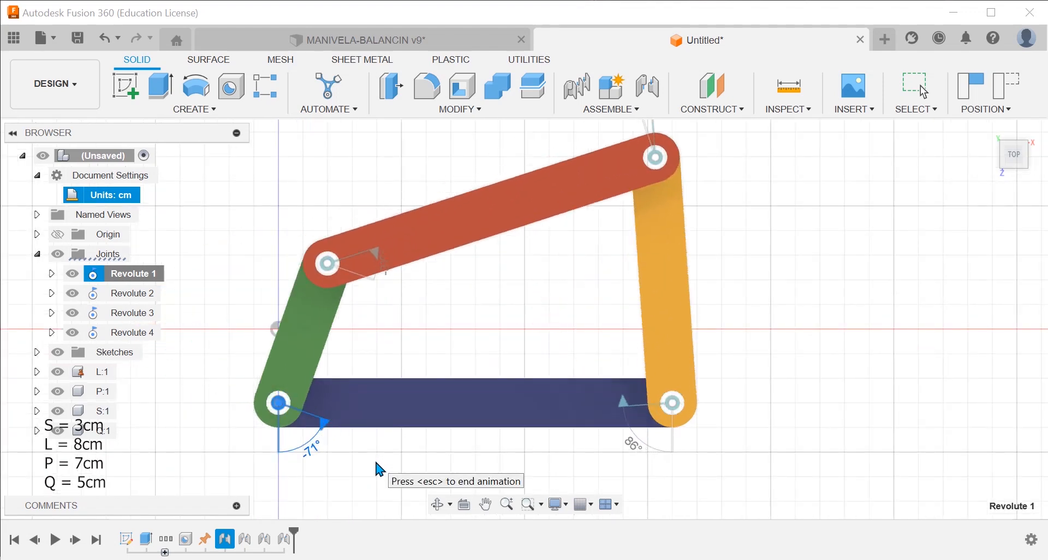
{"action": "scroll", "coordinate": [376, 460], "scroll_direction": "down", "scroll_amount": 1}
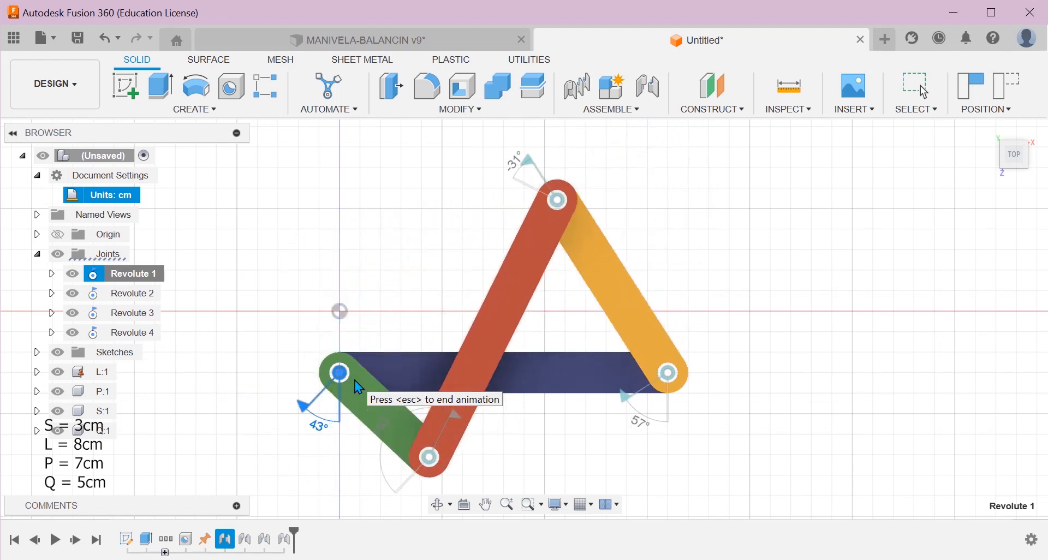
{"action": "scroll", "coordinate": [414, 412], "scroll_direction": "up", "scroll_amount": 3}
{"action": "scroll", "coordinate": [415, 412], "scroll_direction": "down", "scroll_amount": 3}
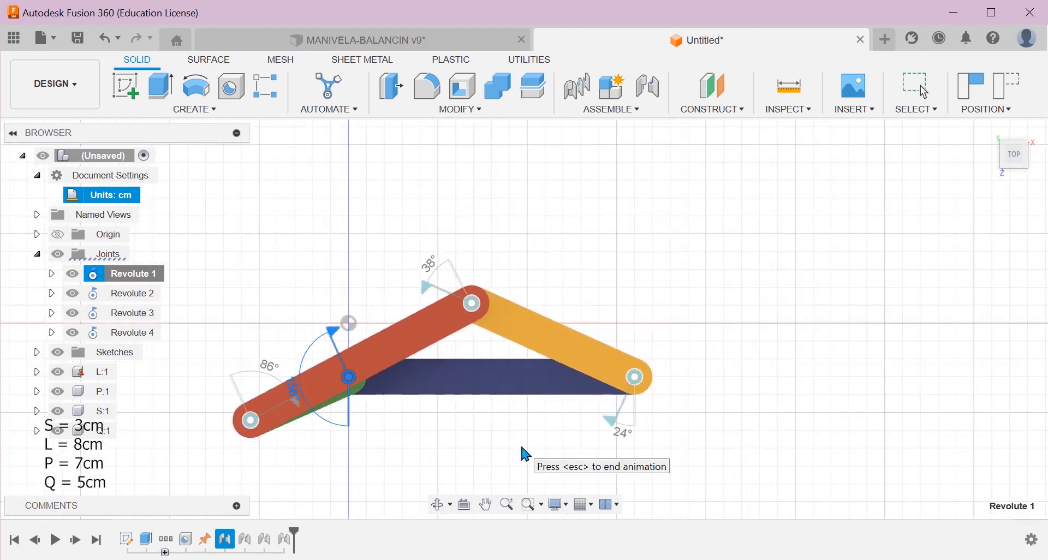
{"action": "scroll", "coordinate": [368, 436], "scroll_direction": "up", "scroll_amount": 5}
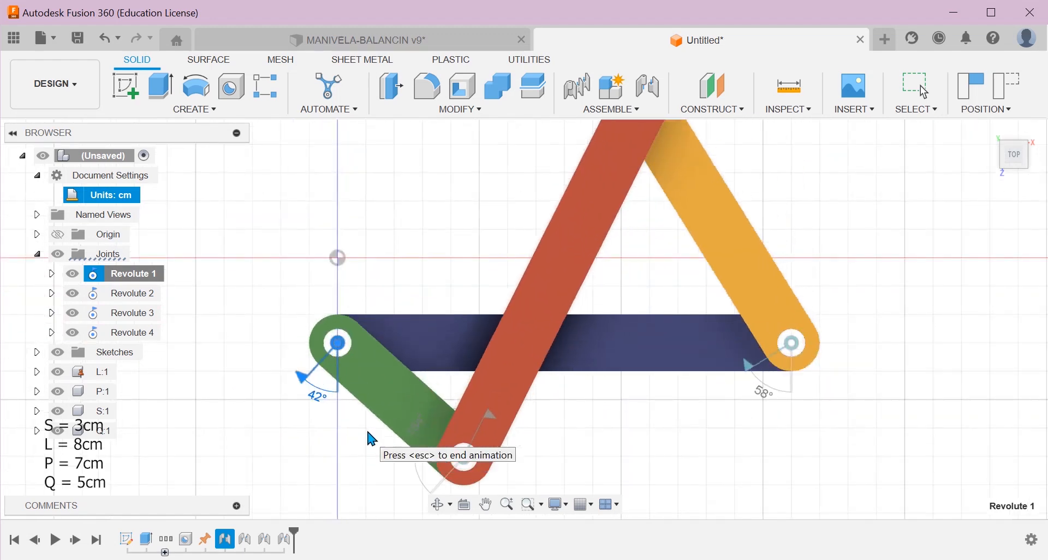
{"action": "scroll", "coordinate": [427, 382], "scroll_direction": "down", "scroll_amount": 3}
{"action": "left_click", "coordinate": [648, 115]}
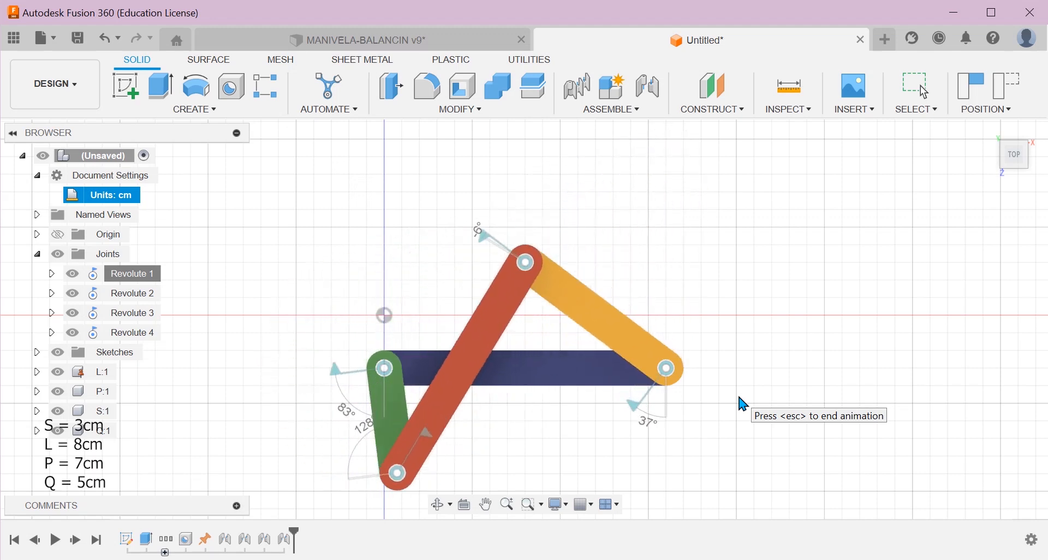
{"action": "key", "text": "Escape"}
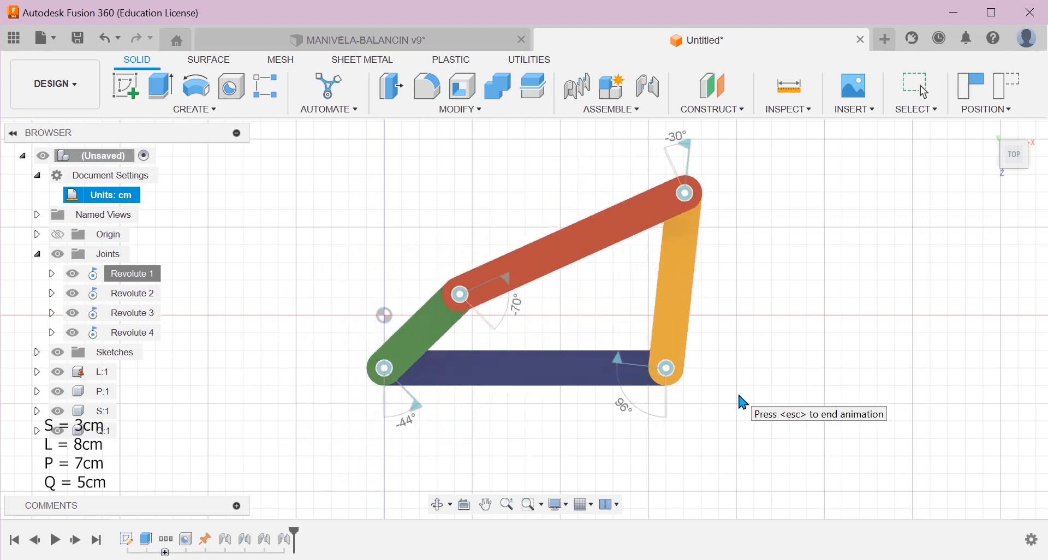